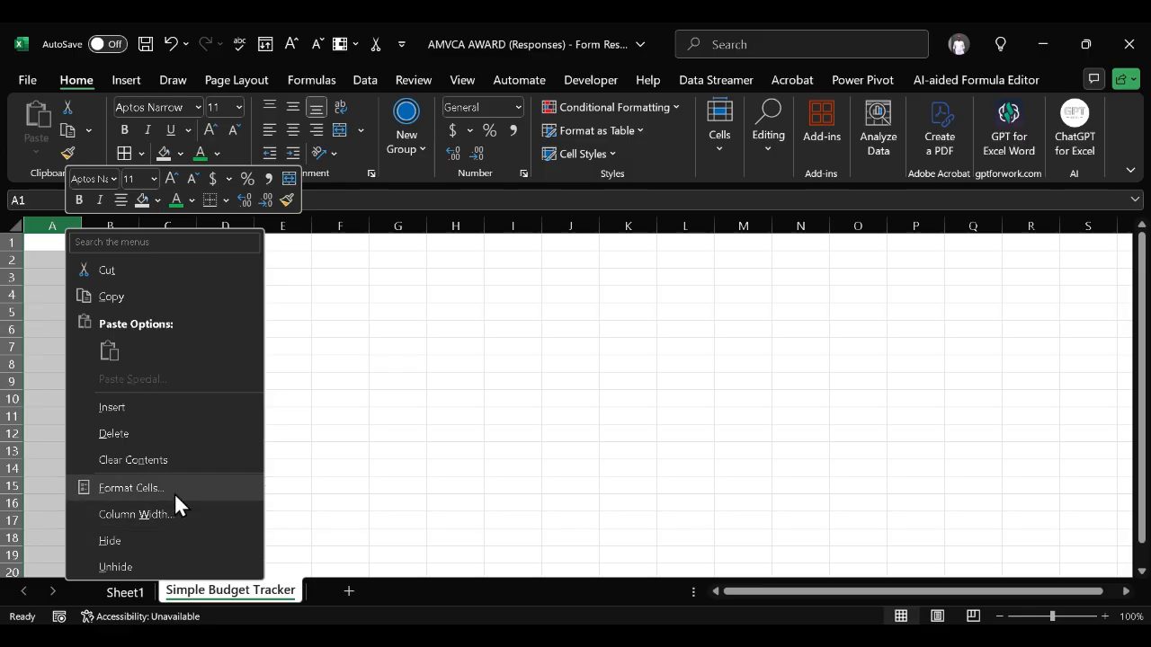
Set column A's width to 5
{"action": "left_click", "coordinate": [171, 507]}
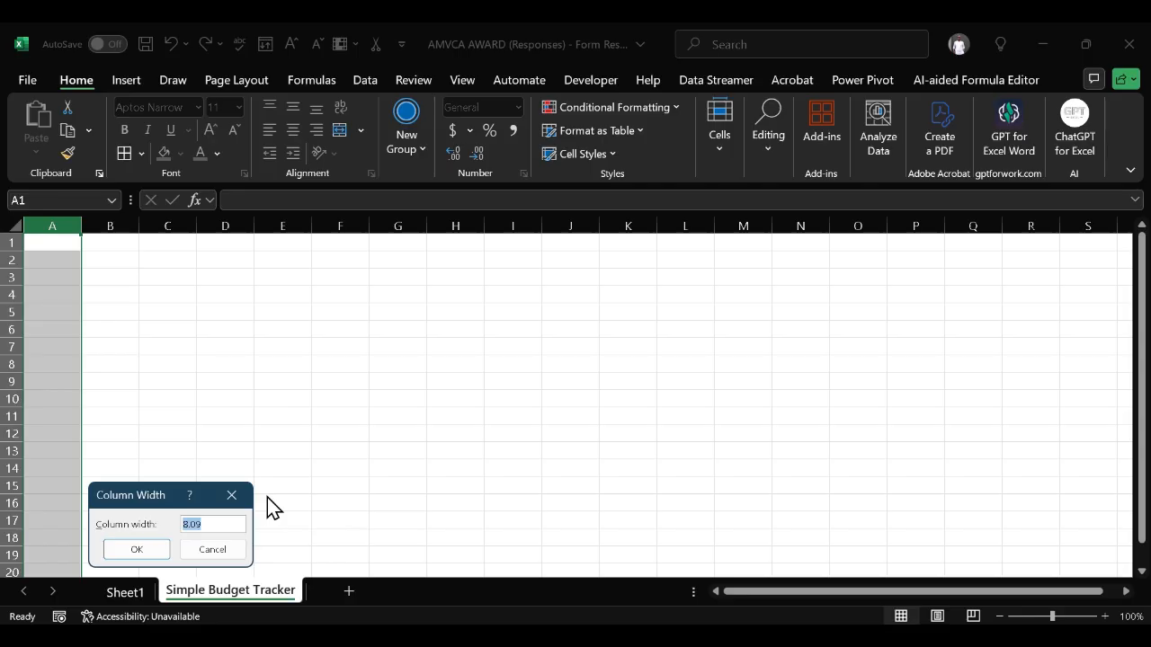
{"action": "type", "text": "5"}
{"action": "left_click", "coordinate": [133, 551]}
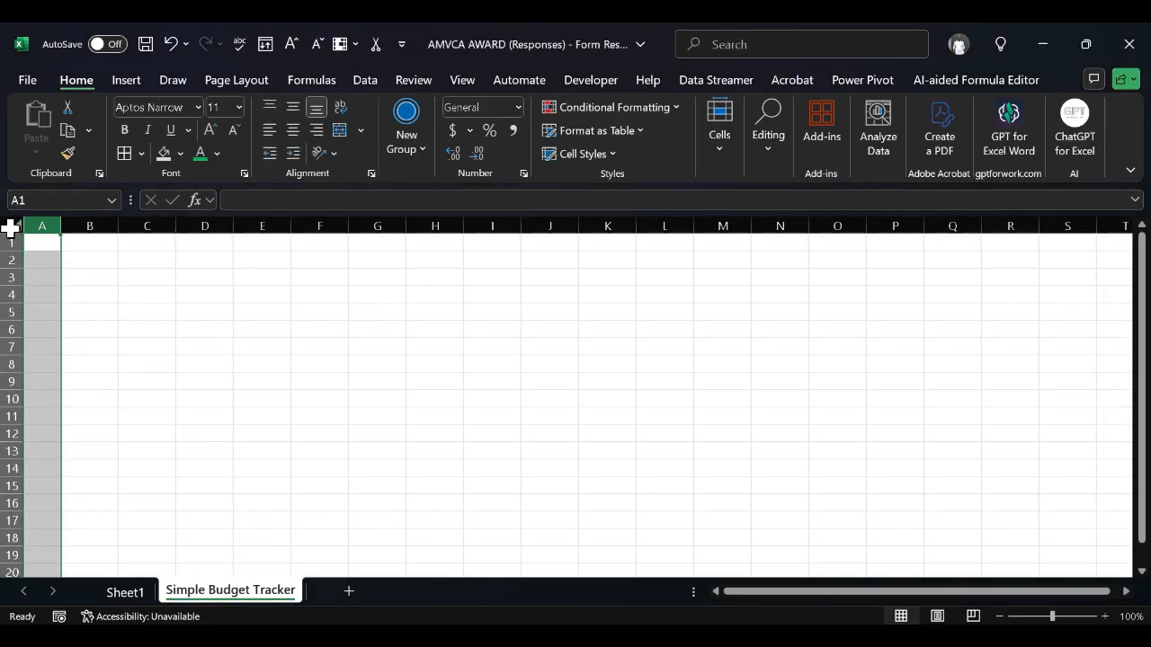
Select the whole sheet and set every row height to 15
{"action": "left_click", "coordinate": [8, 259]}
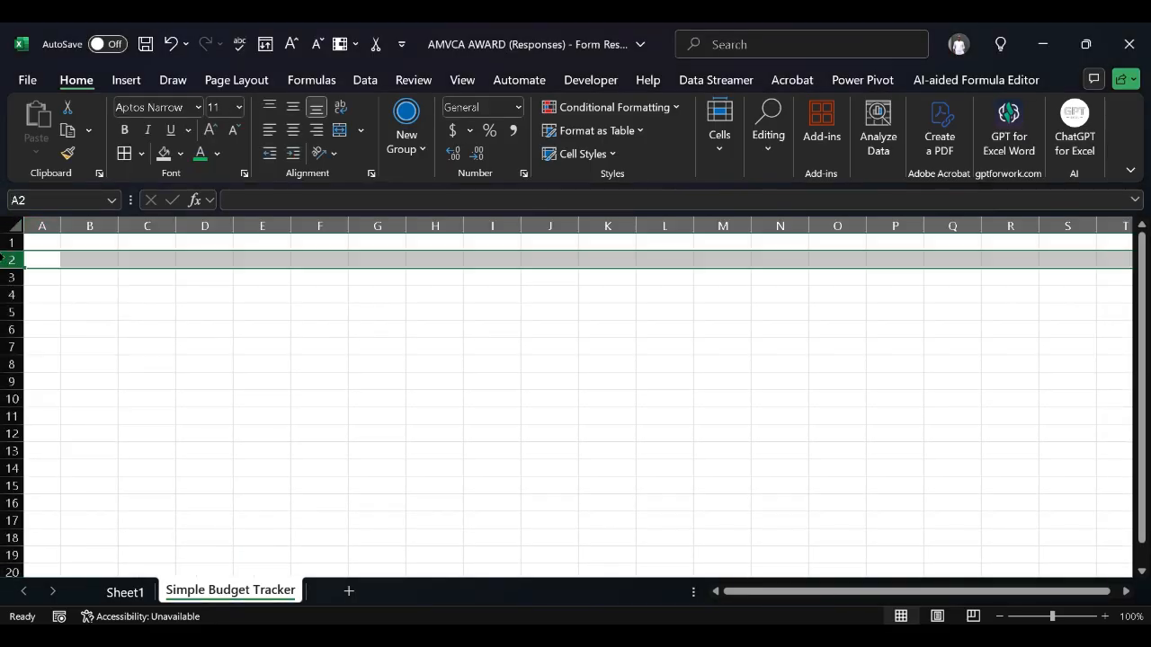
{"action": "left_click", "coordinate": [13, 224]}
{"action": "right_click", "coordinate": [7, 240]}
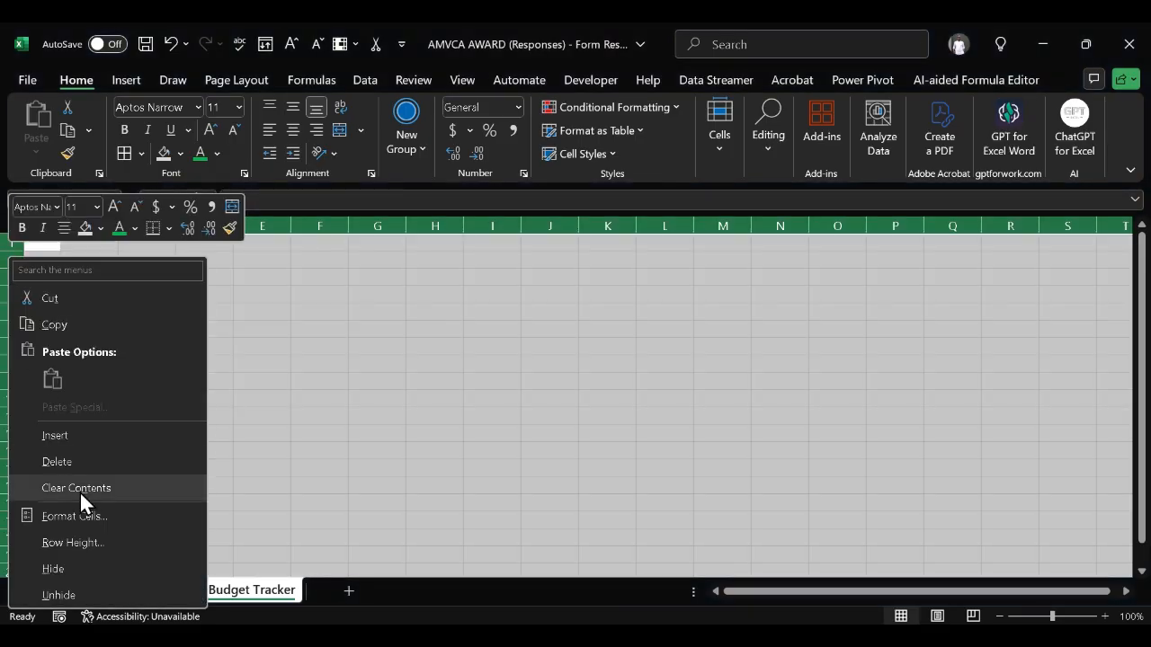
{"action": "left_click", "coordinate": [108, 538]}
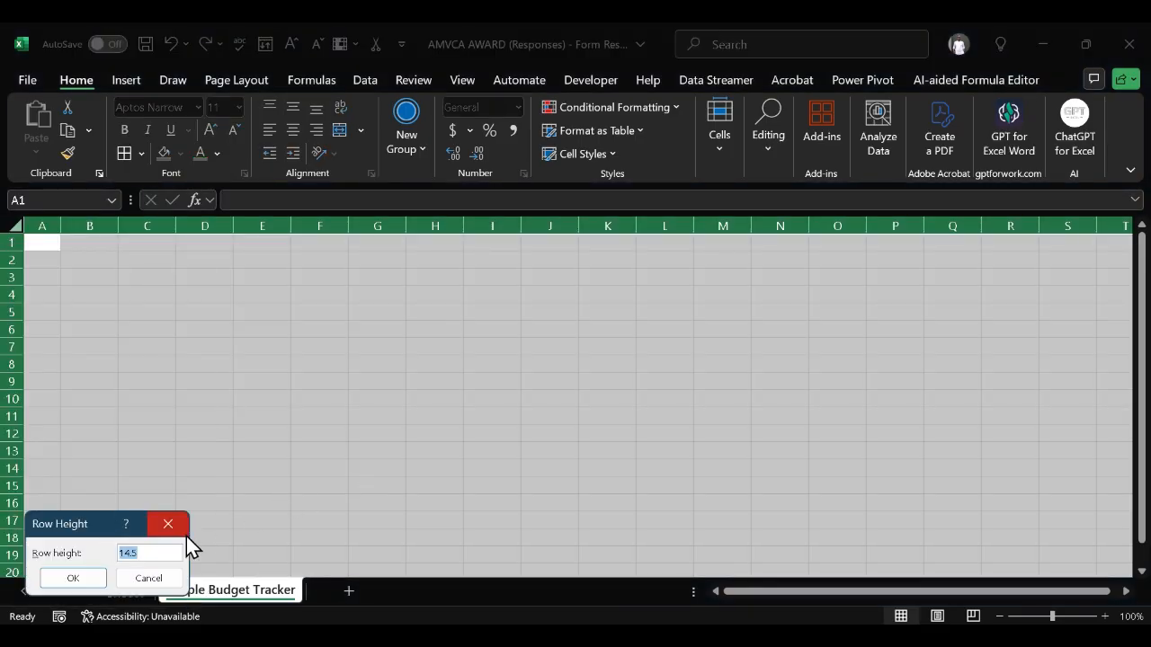
{"action": "key", "text": "BackSpace"}
{"action": "type", "text": "15"}
{"action": "left_click", "coordinate": [50, 577]}
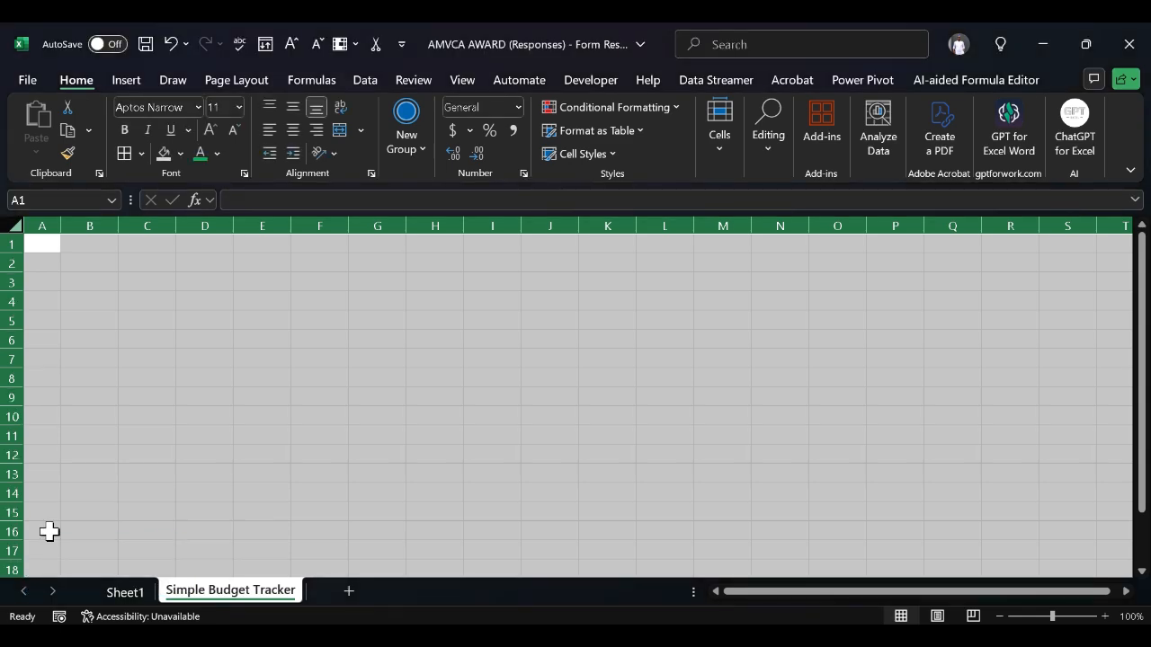
Change the height of all rows to 20, then deselect by picking C8
{"action": "right_click", "coordinate": [5, 259]}
{"action": "left_click", "coordinate": [58, 532]}
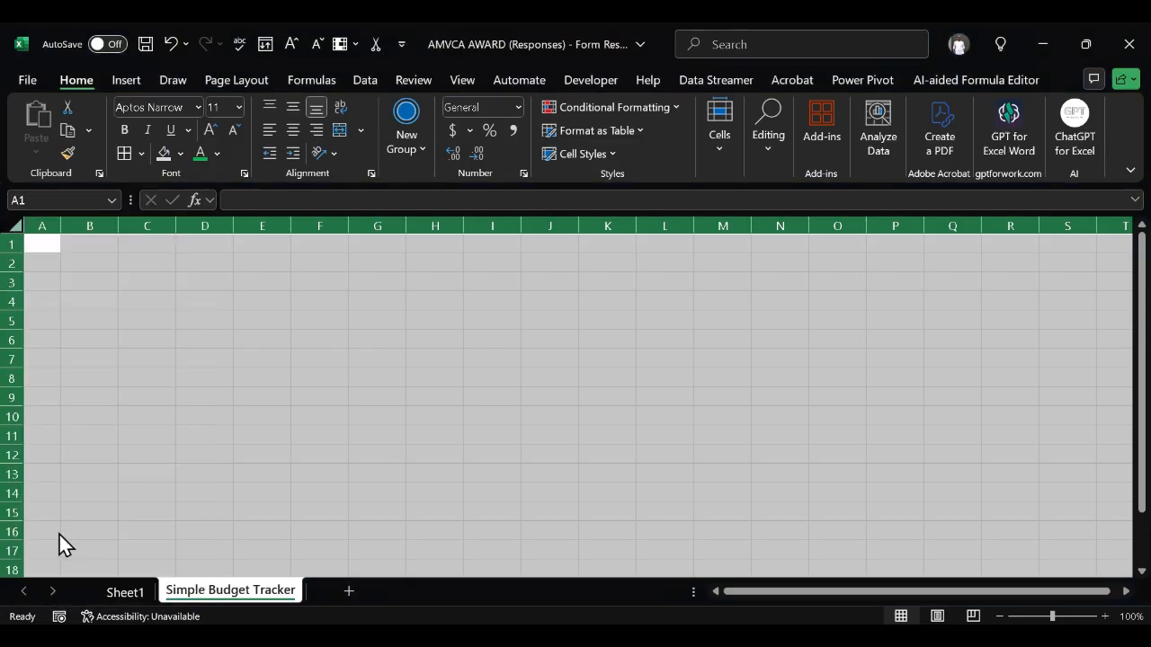
{"action": "type", "text": "20"}
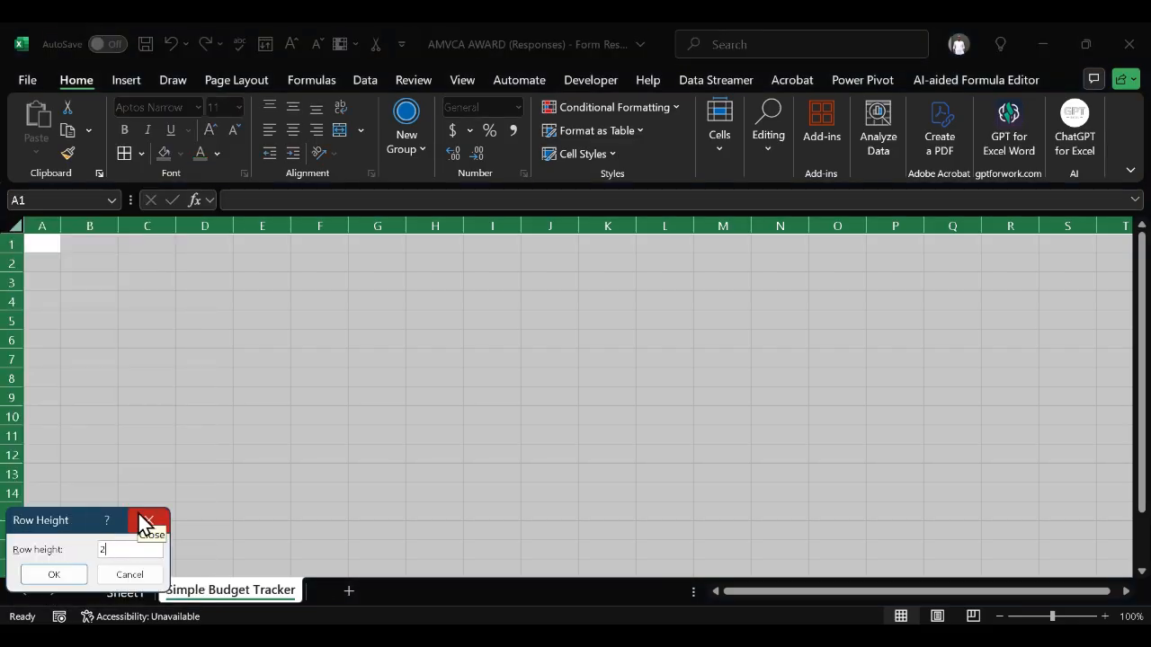
{"action": "left_click", "coordinate": [56, 574]}
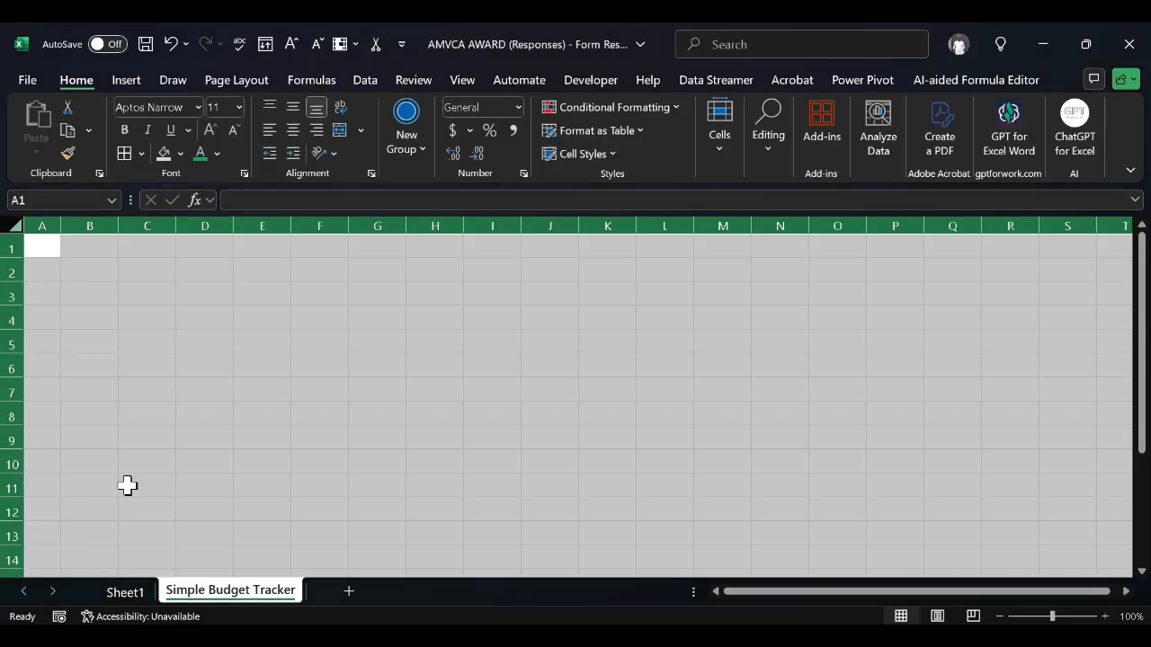
{"action": "left_click", "coordinate": [175, 410]}
Type the title 'Simple Budget Tracker' into cell B1
{"action": "scroll", "coordinate": [174, 410], "scroll_direction": "down", "scroll_amount": 2}
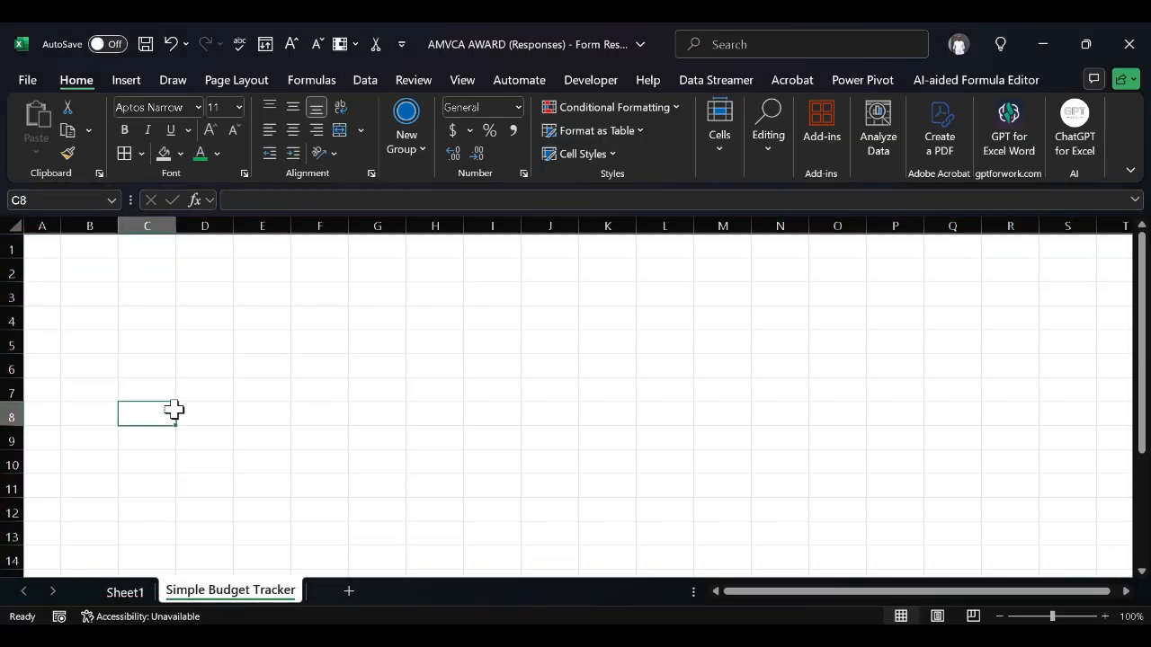
{"action": "scroll", "coordinate": [175, 410], "scroll_direction": "up", "scroll_amount": 2}
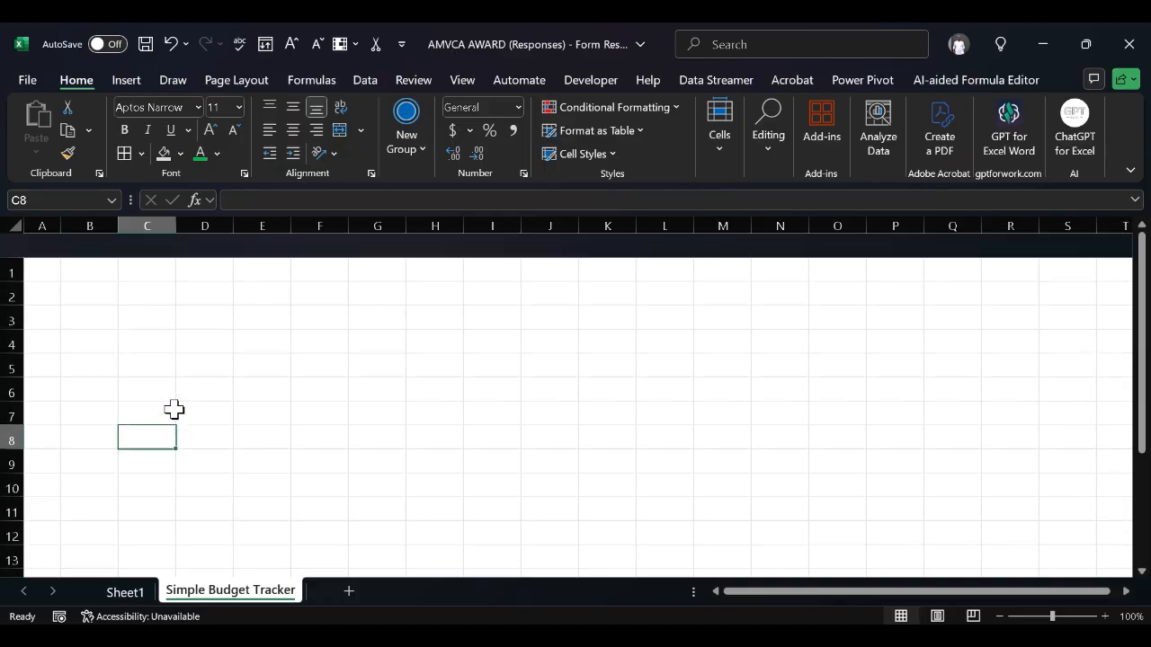
{"action": "scroll", "coordinate": [349, 321], "scroll_direction": "up", "scroll_amount": 1}
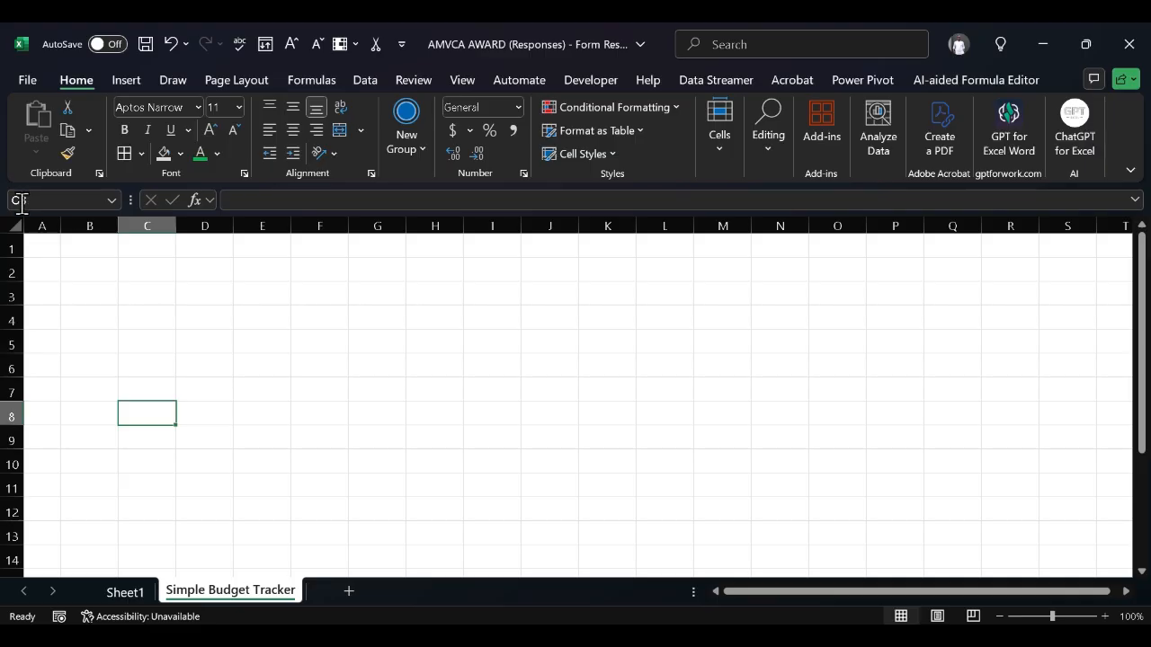
{"action": "left_click", "coordinate": [50, 248]}
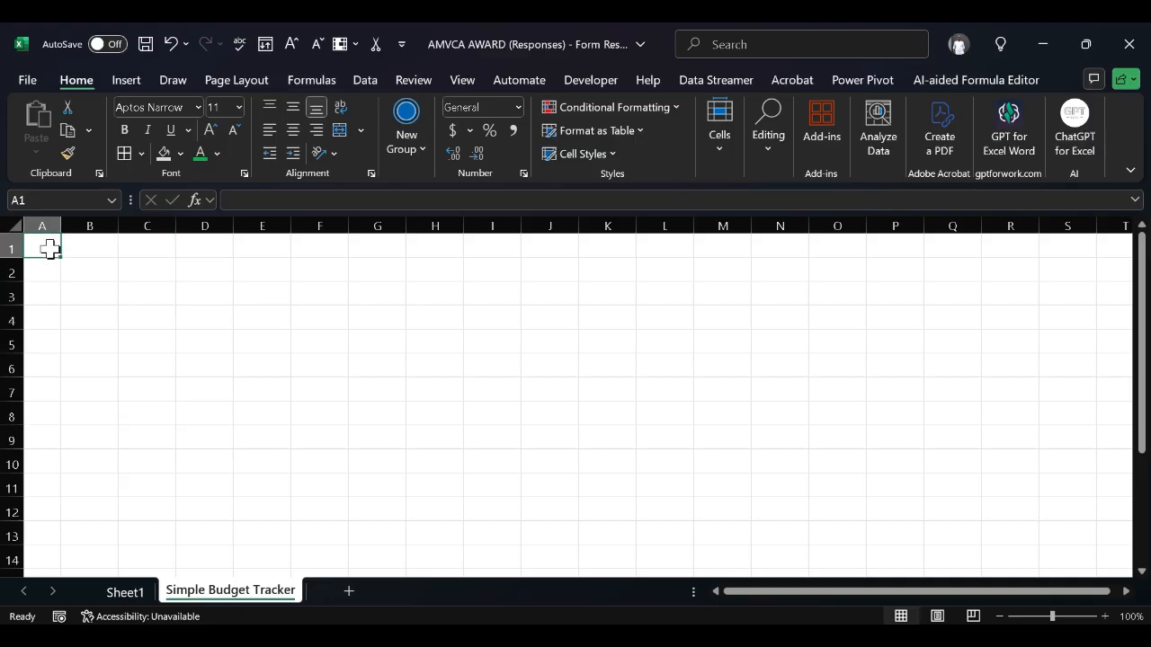
{"action": "left_click", "coordinate": [104, 249]}
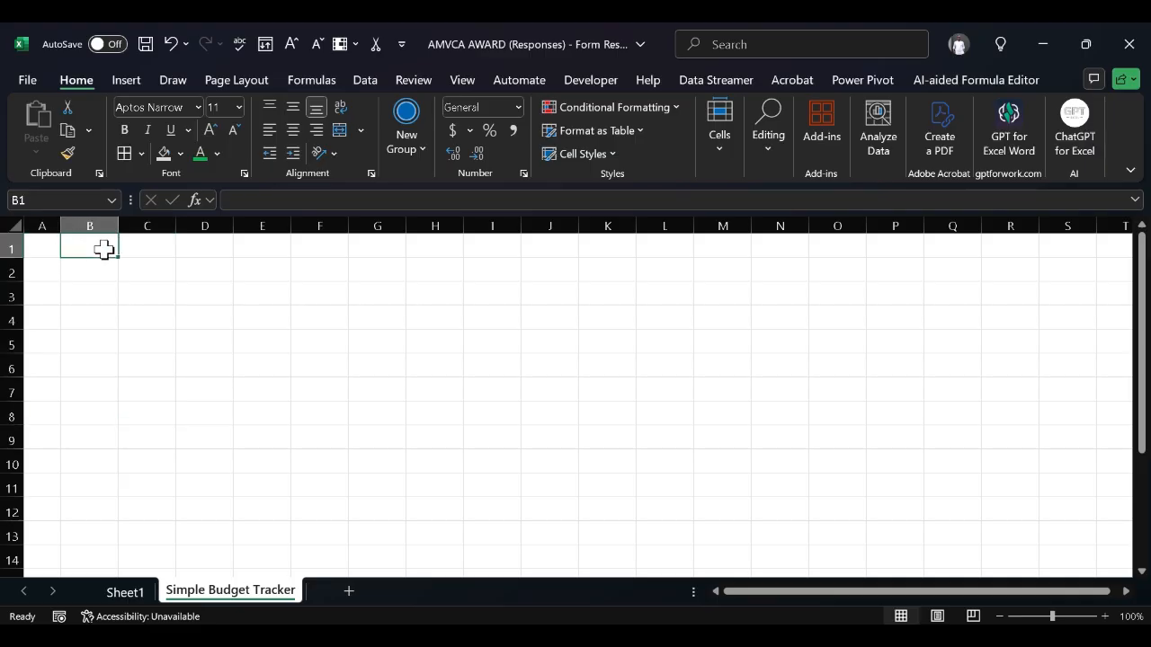
{"action": "type", "text": "Si"}
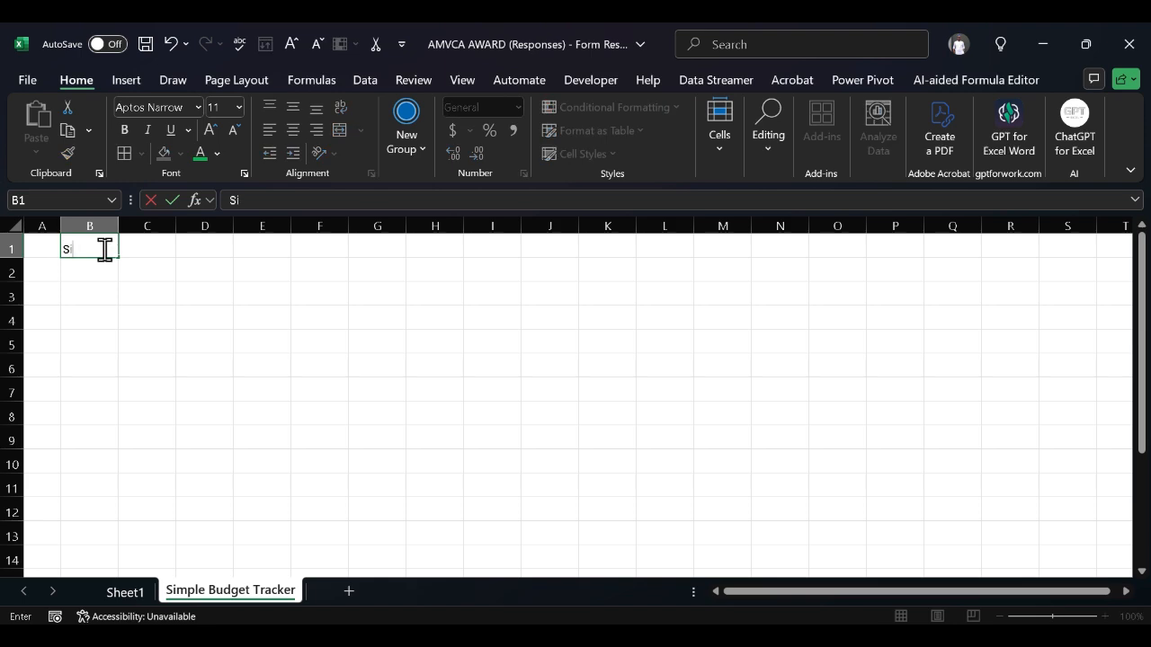
{"action": "type", "text": "mple Bud"}
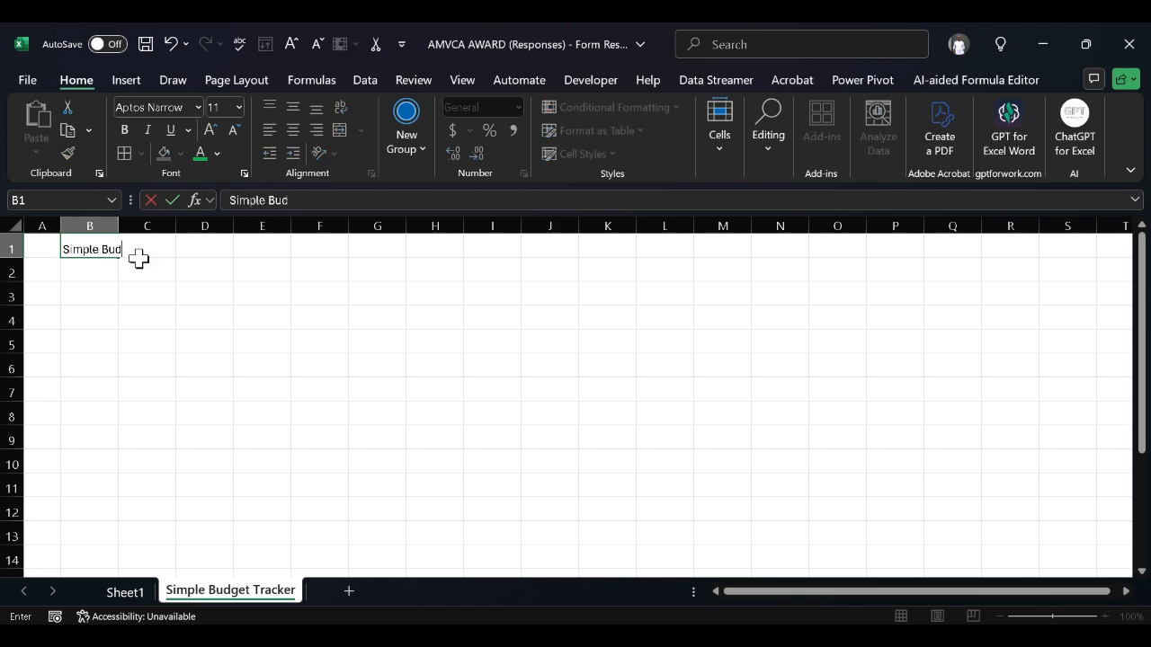
{"action": "type", "text": "get Trac"}
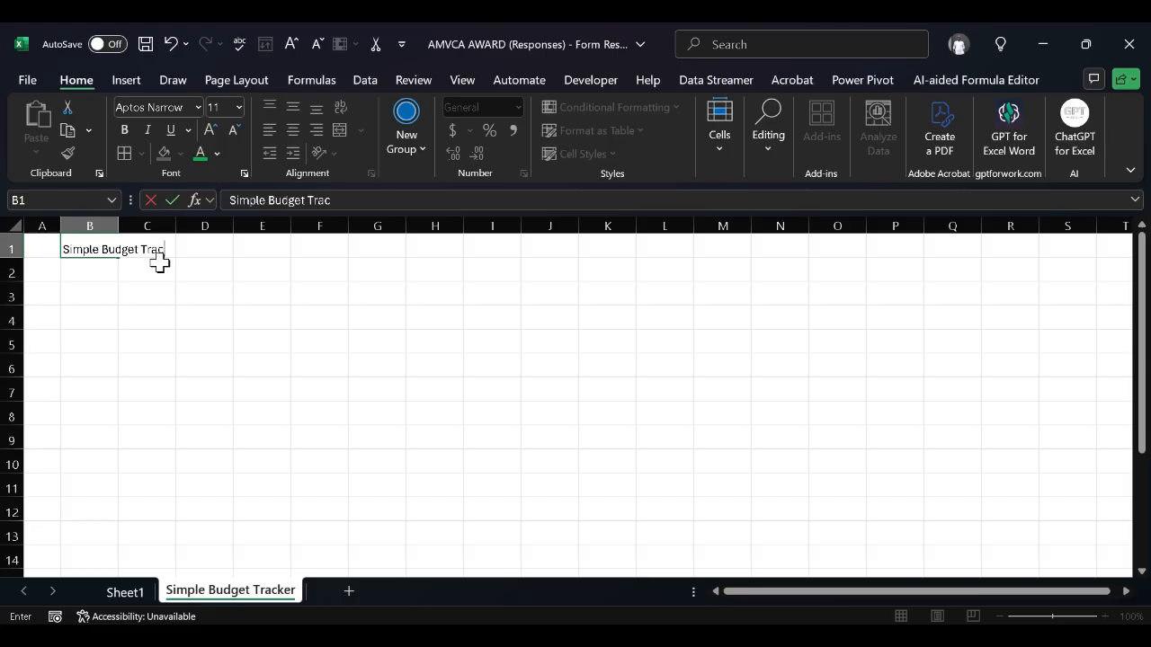
{"action": "type", "text": "ker"}
{"action": "left_click", "coordinate": [99, 269]}
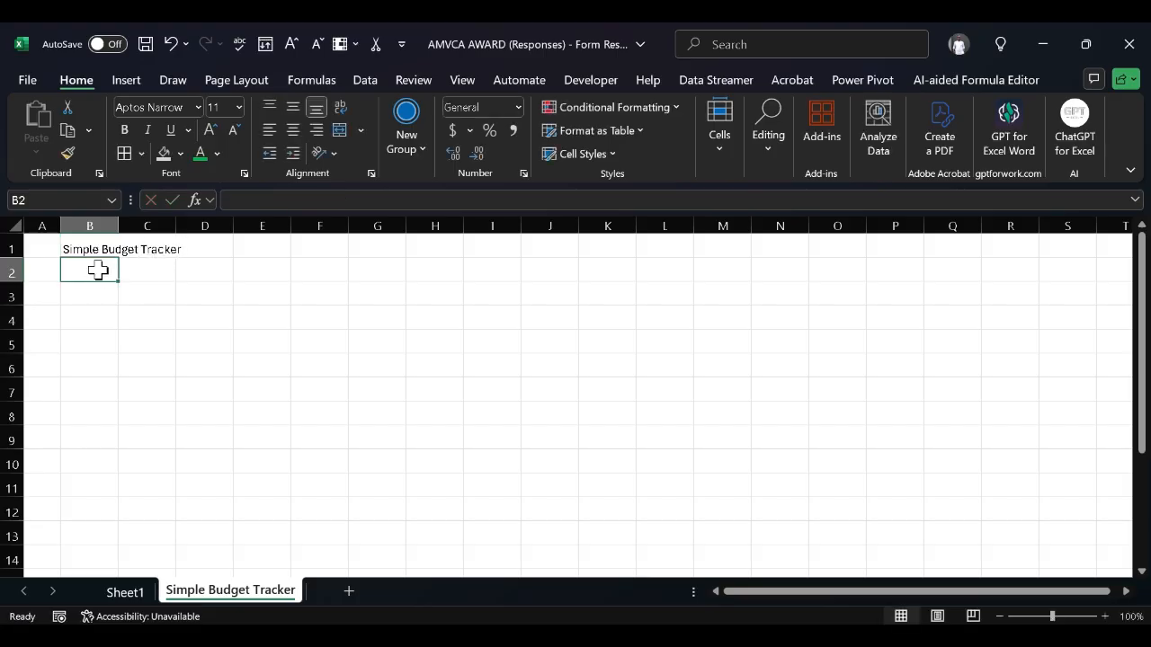
{"action": "left_click", "coordinate": [49, 250]}
Merge A1:M2 and centre the title horizontally and vertically
{"action": "key", "text": "shift+Right"}
{"action": "key", "text": "shift+Right"}
{"action": "key", "text": "shift+Right"}
{"action": "key", "text": "shift+Right"}
{"action": "key", "text": "shift+Right"}
{"action": "key", "text": "shift+Right"}
{"action": "key", "text": "shift+Right"}
{"action": "key", "text": "shift+Right"}
{"action": "key", "text": "shift+Right"}
{"action": "key", "text": "shift+Right"}
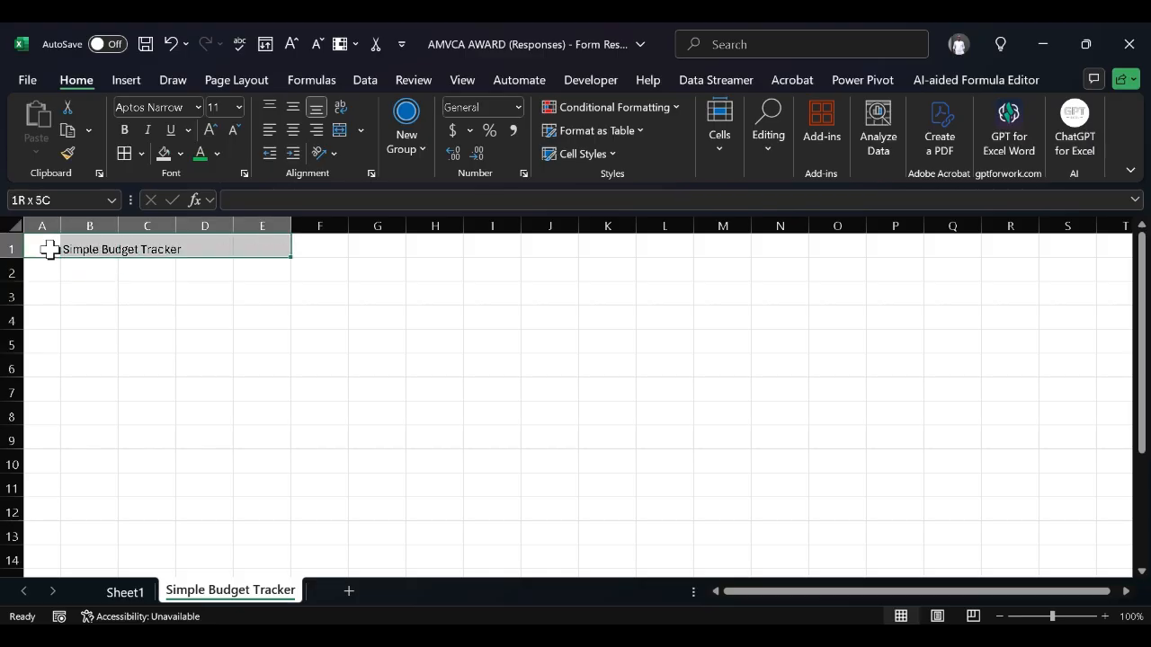
{"action": "key", "text": "shift+Right"}
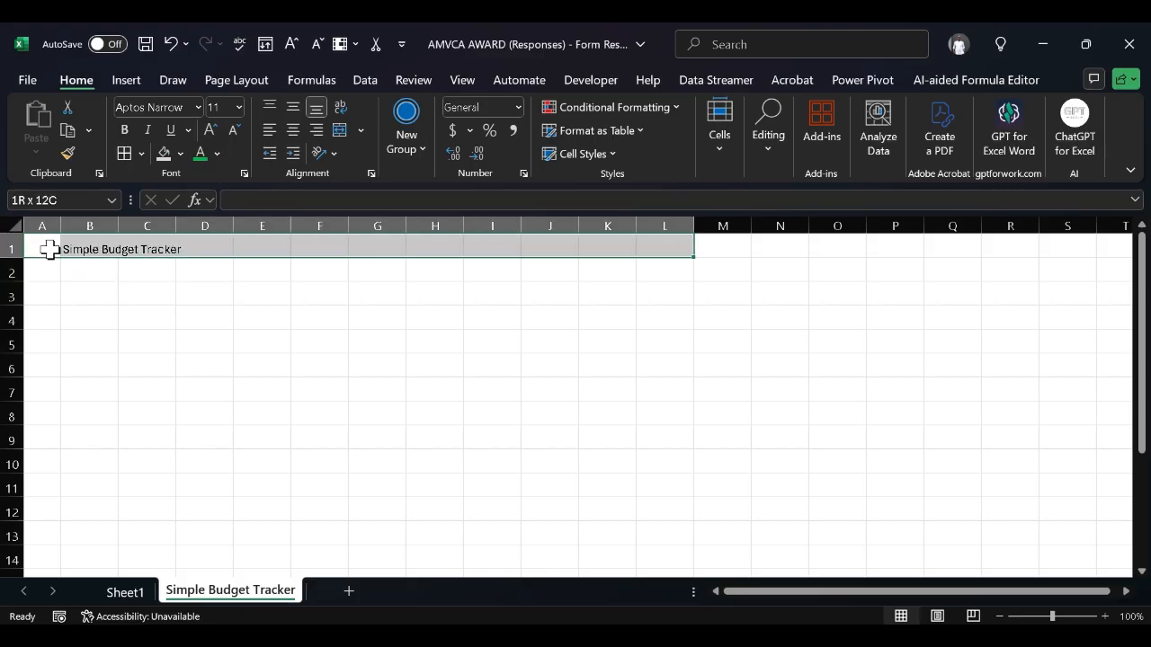
{"action": "key", "text": "shift+Right"}
{"action": "key", "text": "shift+Down"}
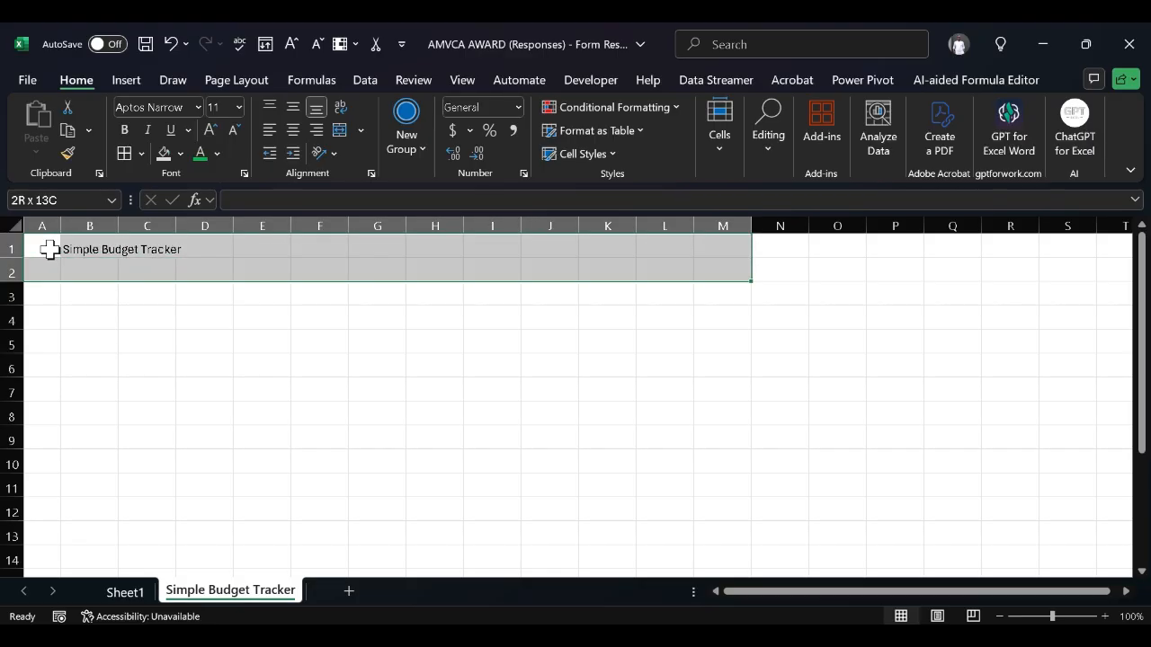
{"action": "left_click", "coordinate": [344, 132]}
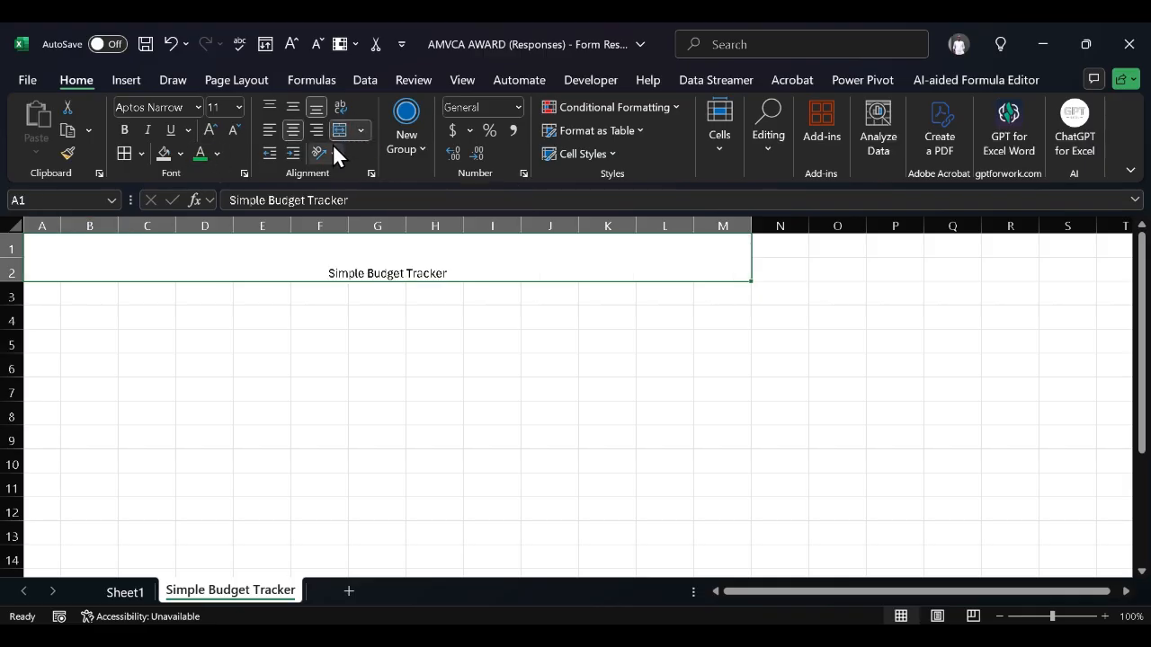
{"action": "left_click", "coordinate": [293, 106]}
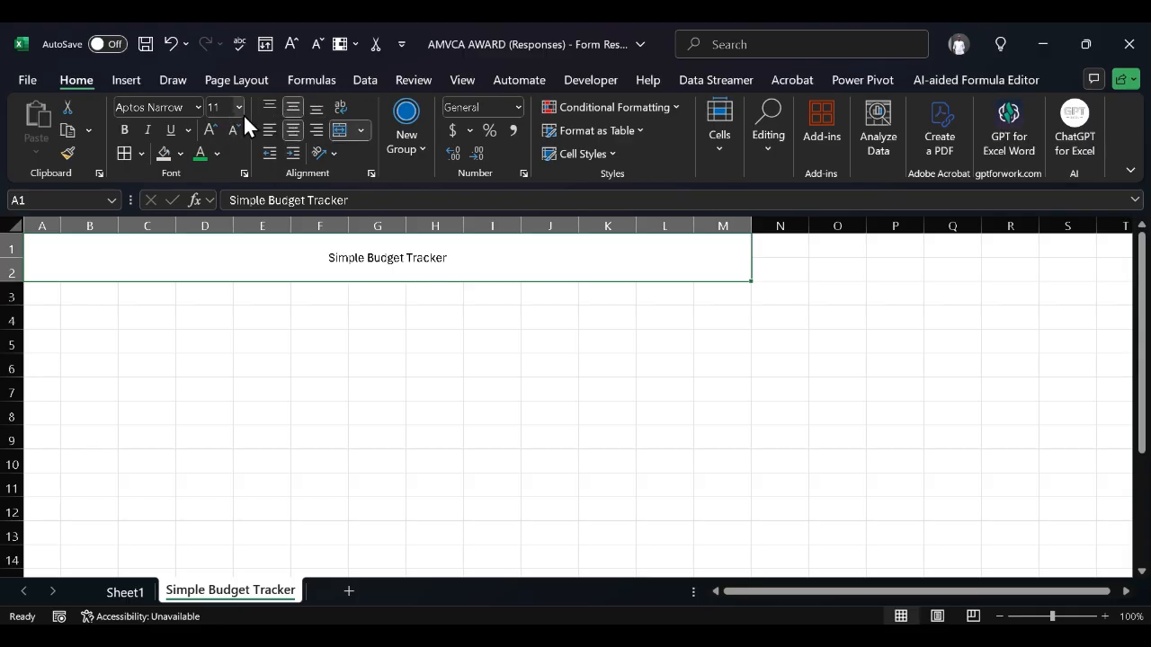
Format the title as 24-point, bold, red text
{"action": "left_click", "coordinate": [237, 109]}
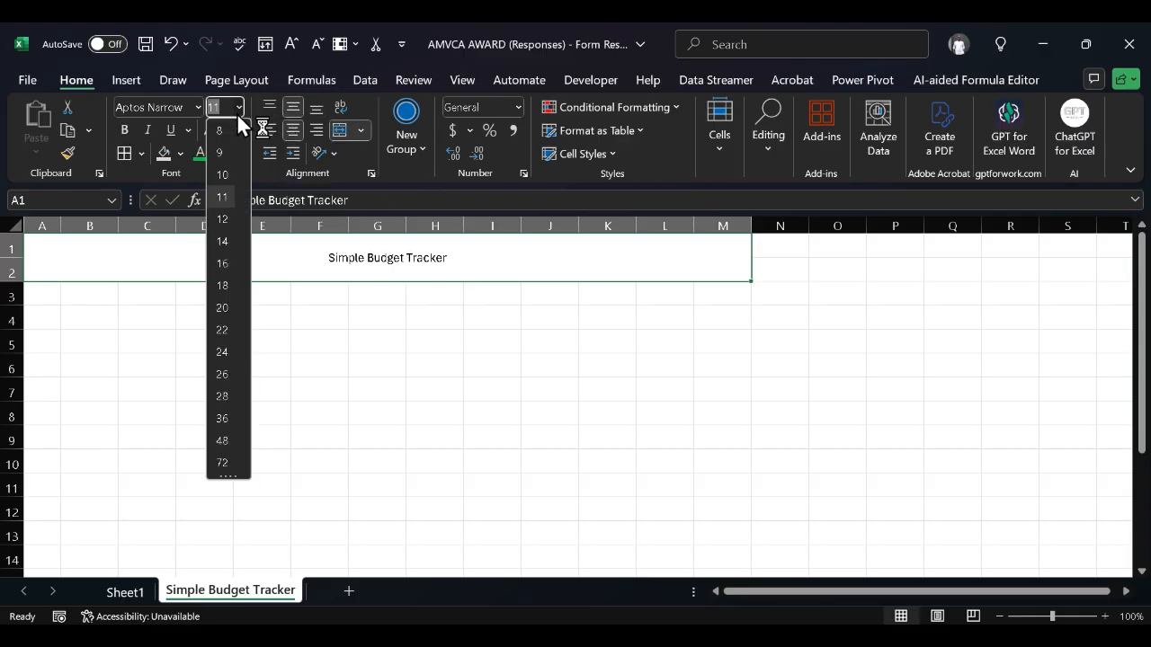
{"action": "left_click", "coordinate": [222, 348]}
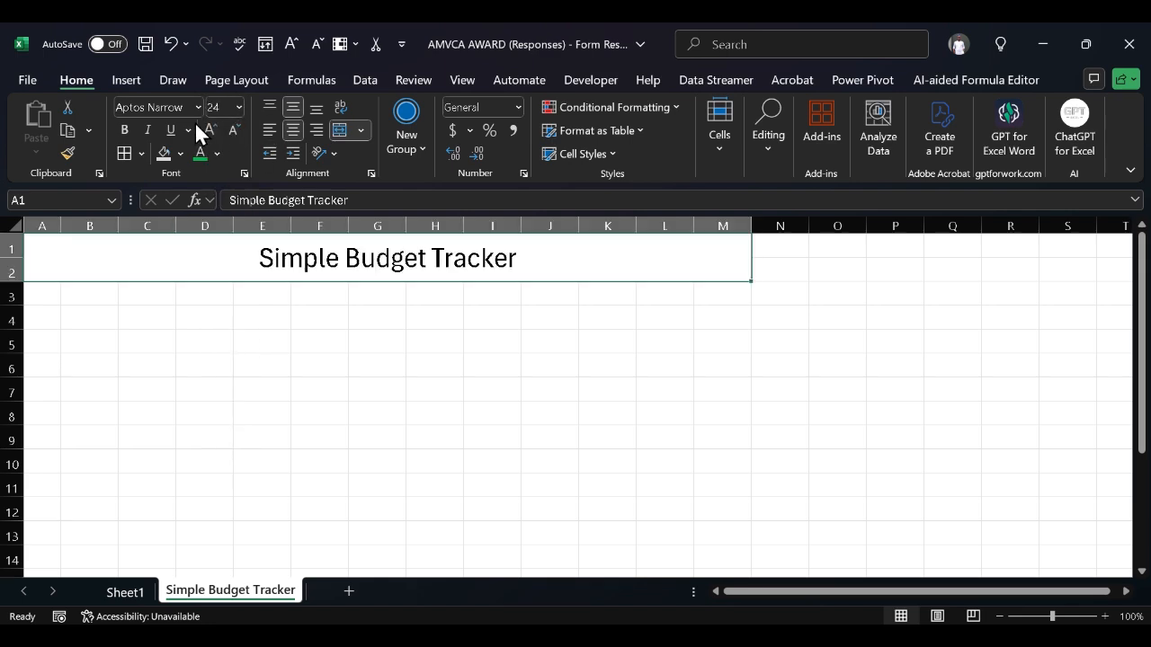
{"action": "left_click", "coordinate": [125, 130]}
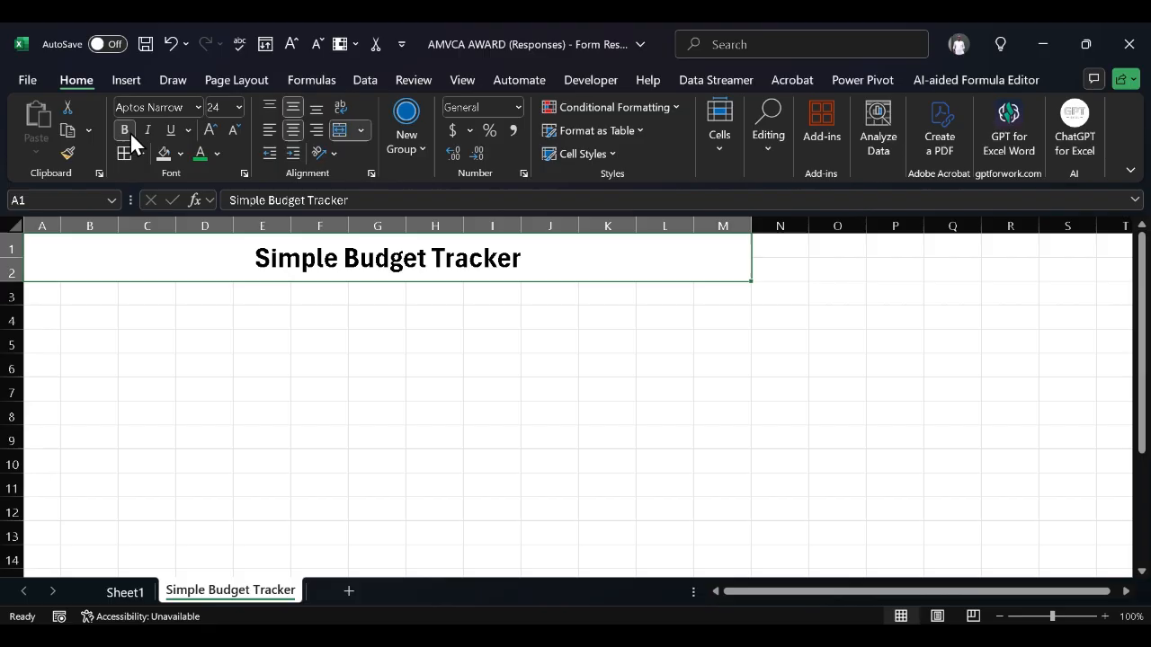
{"action": "left_click", "coordinate": [214, 150]}
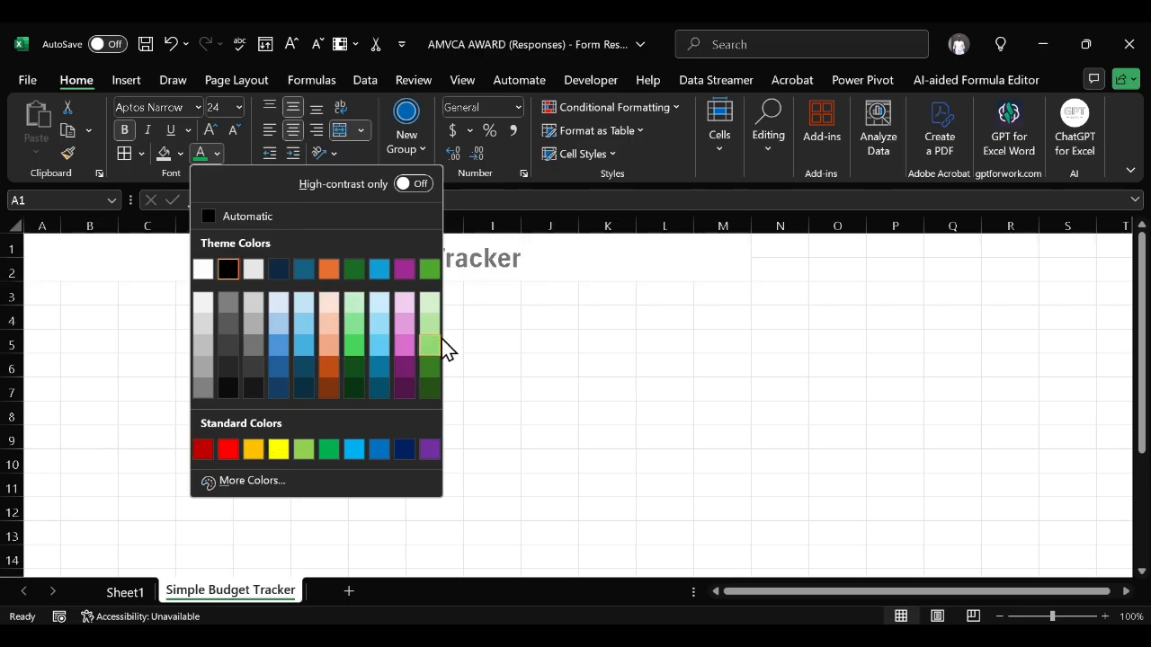
{"action": "left_click", "coordinate": [227, 450]}
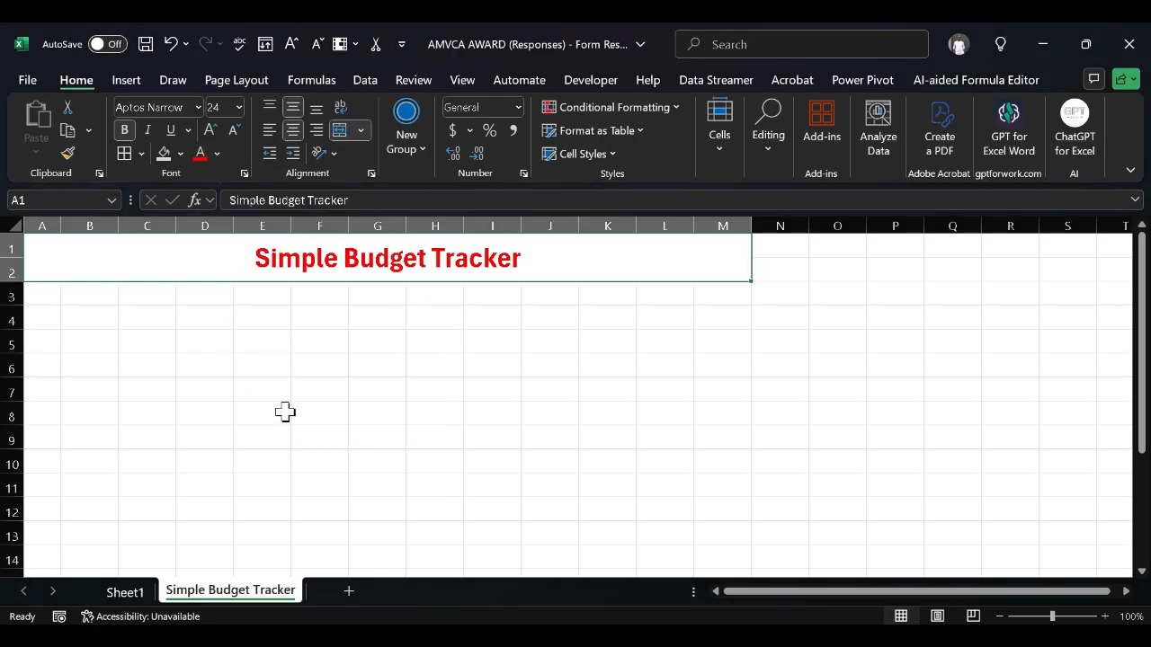
{"action": "left_click", "coordinate": [398, 349]}
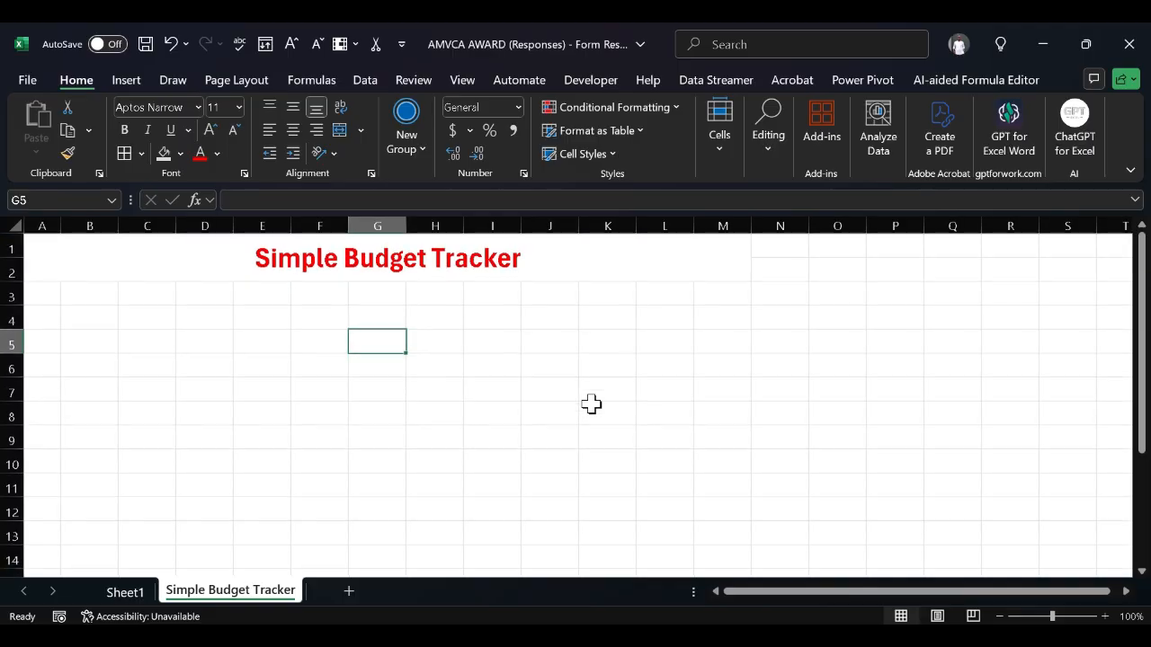
Copy the CATEGORIES/BUDGET/SPENDING table and paste it starting at cell B7
{"action": "left_click", "coordinate": [106, 312]}
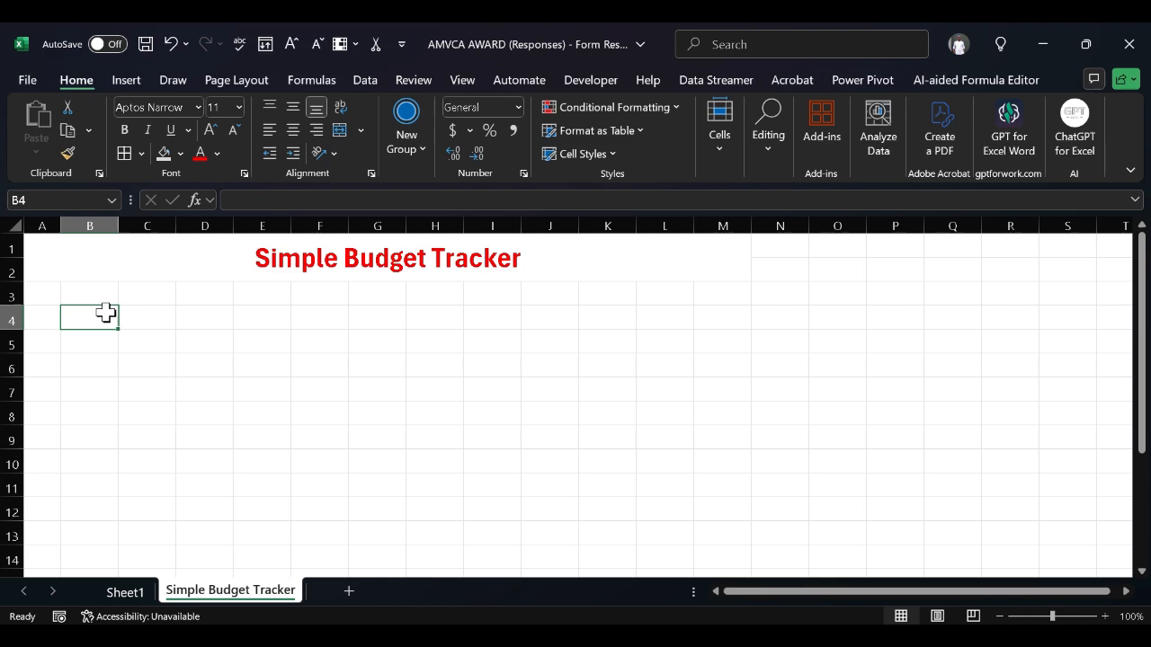
{"action": "scroll", "coordinate": [107, 312], "scroll_direction": "down", "scroll_amount": 1}
{"action": "scroll", "coordinate": [106, 312], "scroll_direction": "down", "scroll_amount": 3}
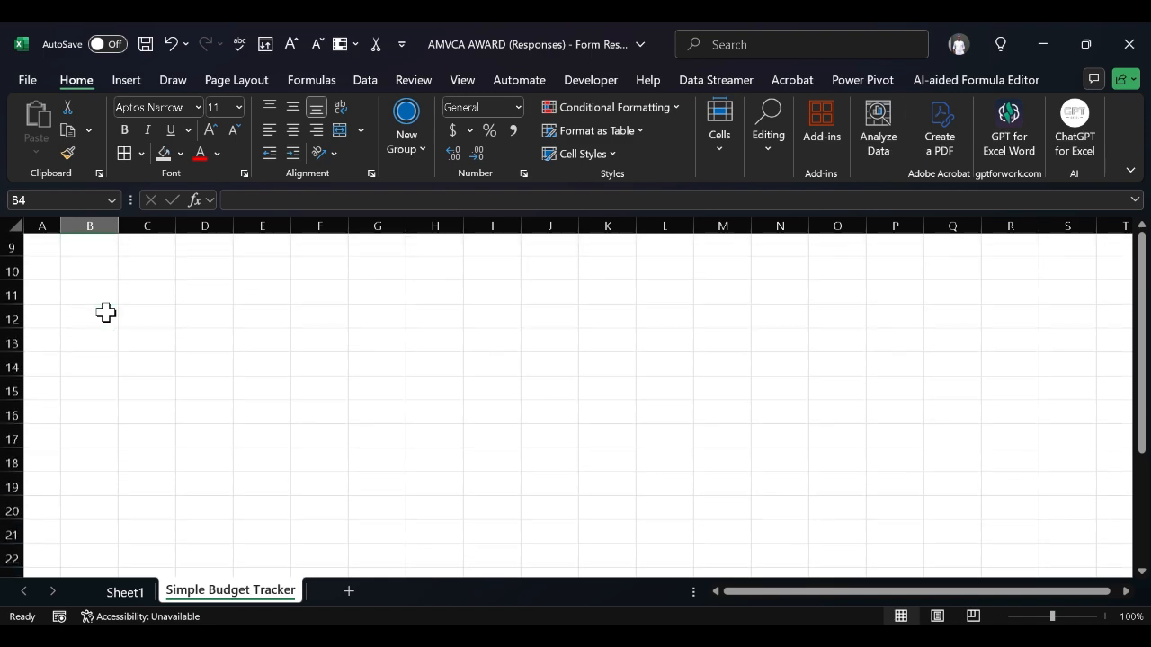
{"action": "scroll", "coordinate": [106, 312], "scroll_direction": "up", "scroll_amount": 3}
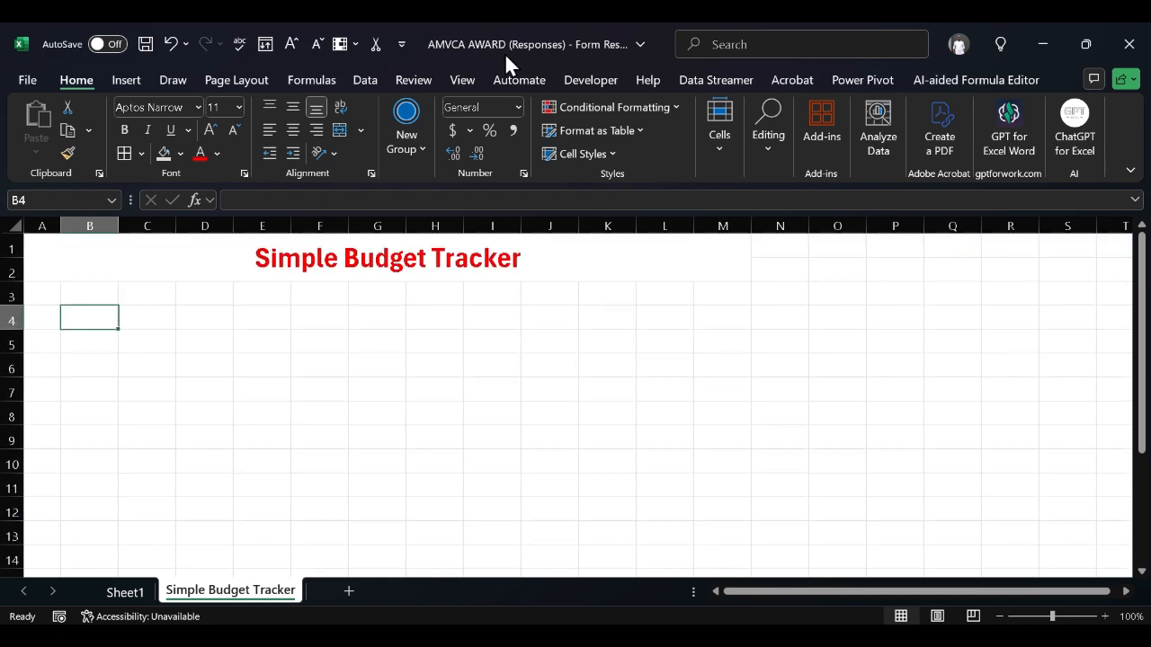
{"action": "key", "text": "ctrl+c"}
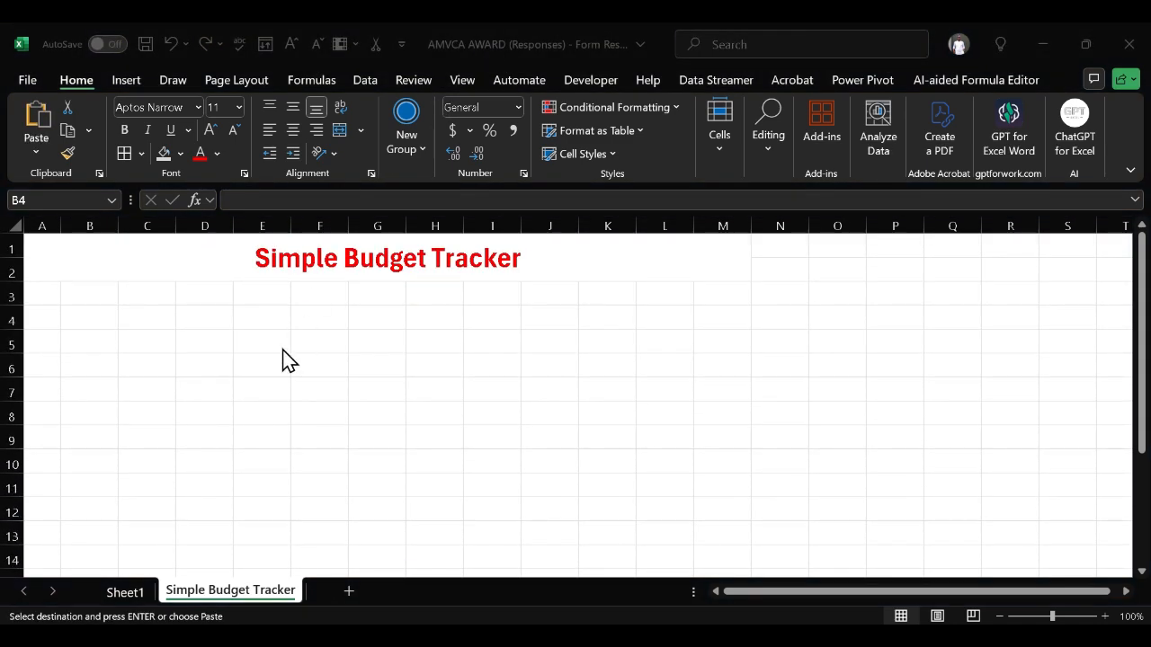
{"action": "scroll", "coordinate": [282, 350], "scroll_direction": "down", "scroll_amount": 3}
{"action": "scroll", "coordinate": [258, 362], "scroll_direction": "up", "scroll_amount": 3}
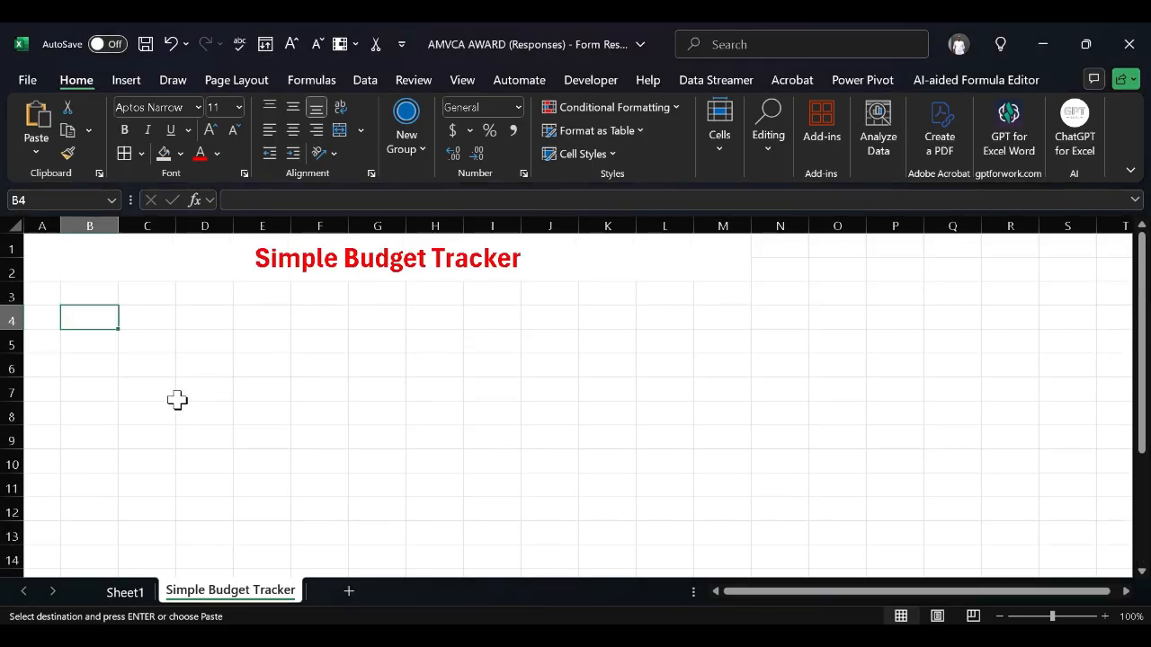
{"action": "left_click", "coordinate": [207, 387]}
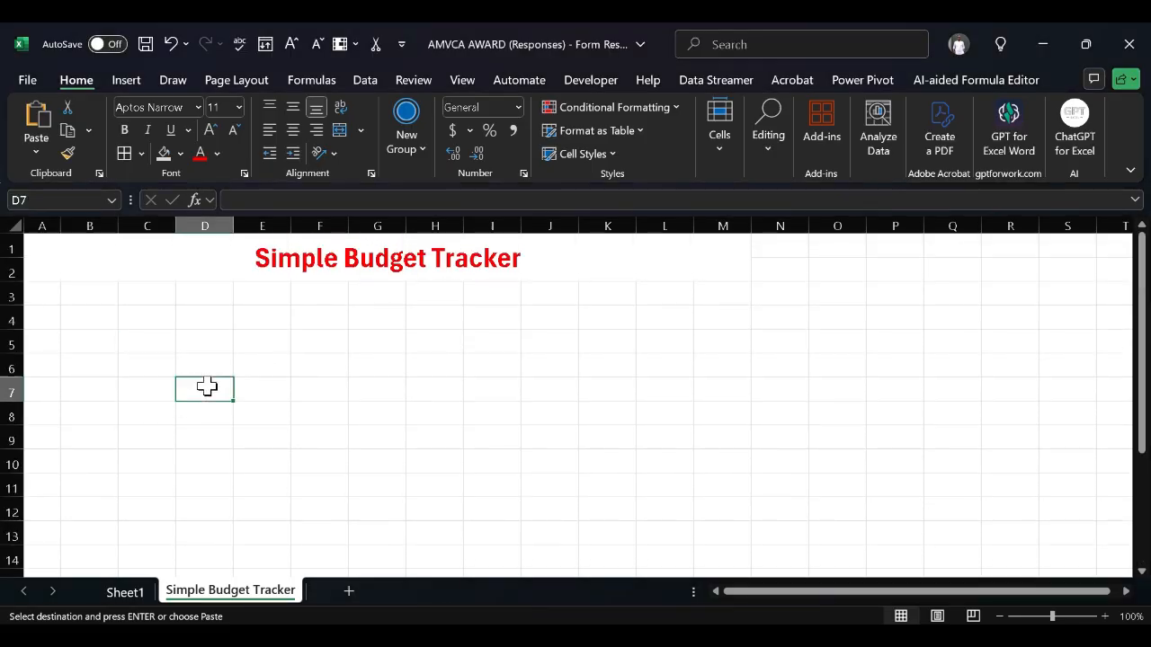
{"action": "left_click", "coordinate": [91, 394]}
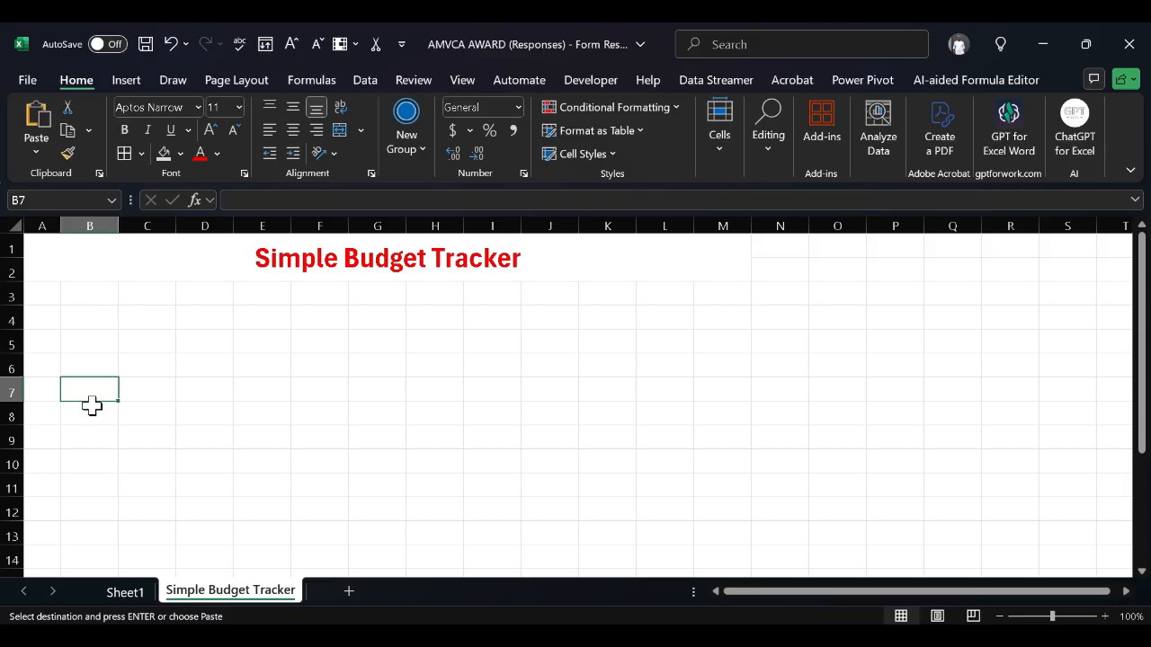
{"action": "left_click", "coordinate": [92, 407]}
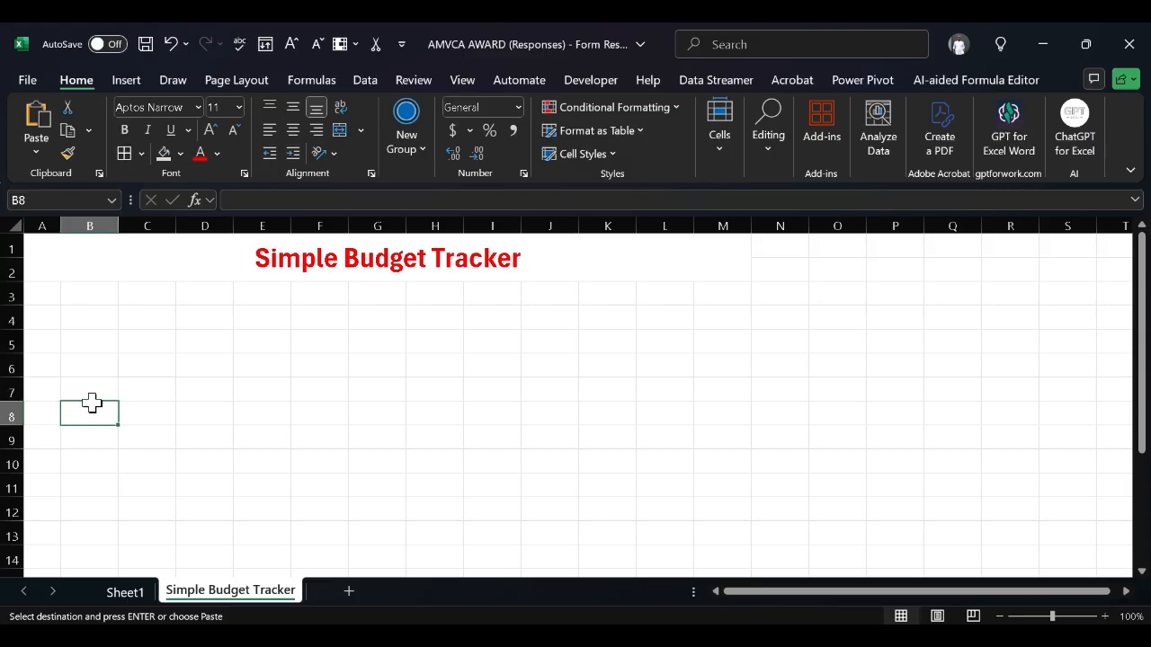
{"action": "left_click", "coordinate": [94, 391]}
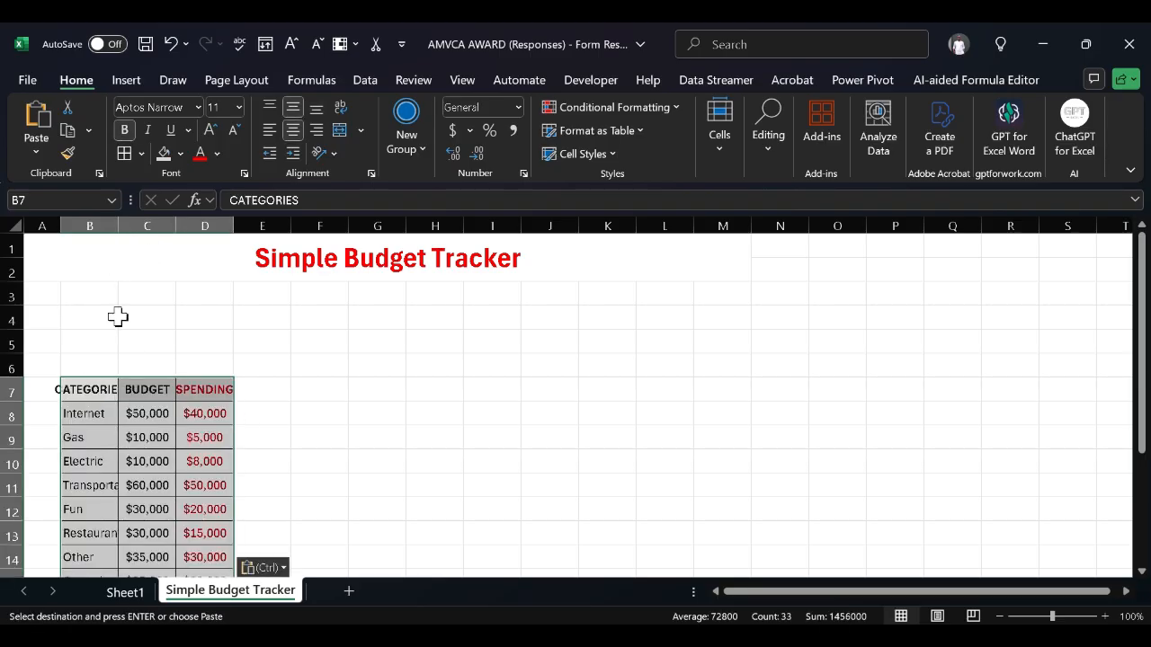
{"action": "scroll", "coordinate": [146, 386], "scroll_direction": "down", "scroll_amount": 1}
Set columns B, C and D to a width of 13
{"action": "scroll", "coordinate": [108, 249], "scroll_direction": "up", "scroll_amount": 1}
{"action": "left_click", "coordinate": [99, 225]}
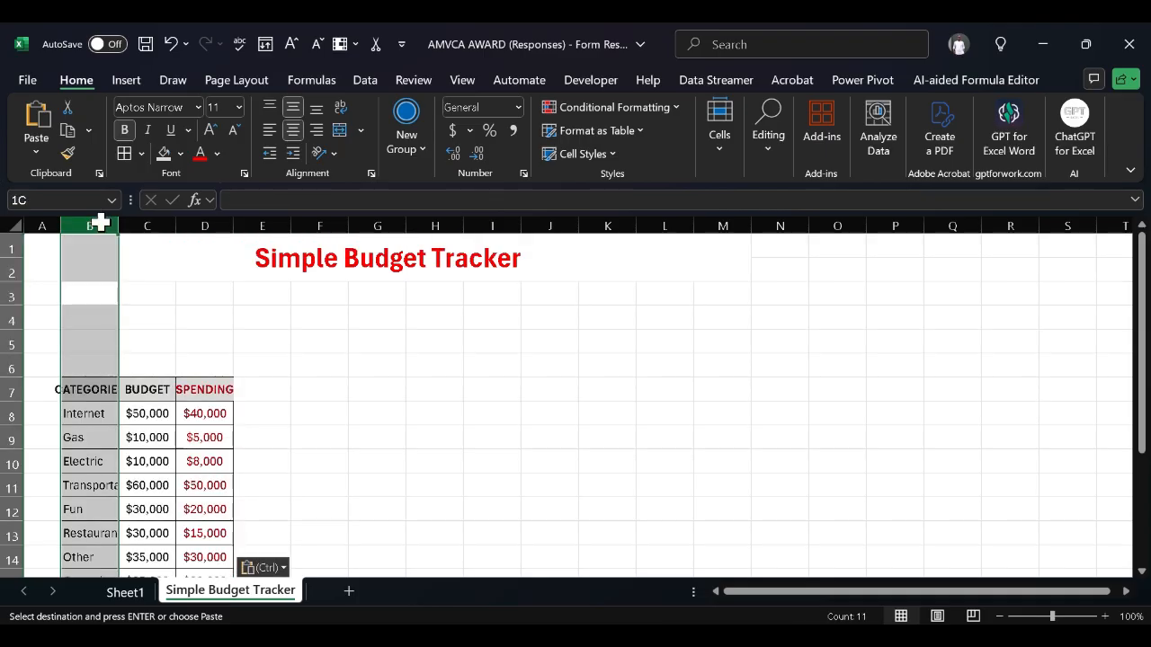
{"action": "left_click_drag", "start_coordinate": [102, 217], "coordinate": [101, 217]}
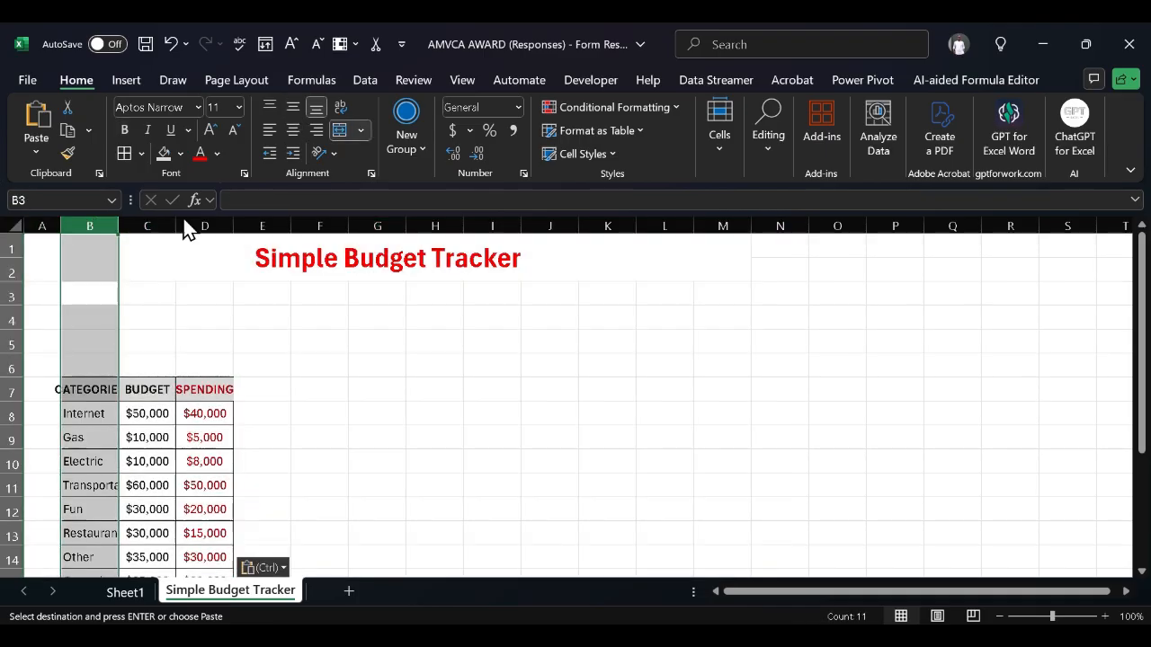
{"action": "left_click", "coordinate": [158, 221], "text": "ctrl"}
{"action": "left_click", "coordinate": [206, 223], "text": "ctrl"}
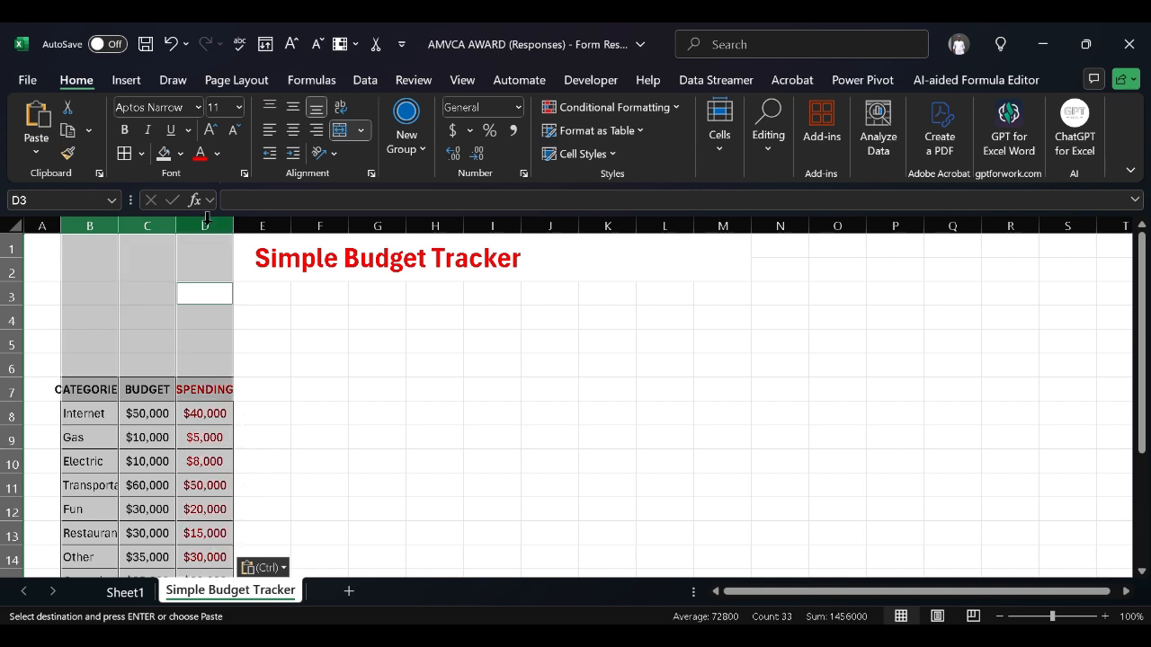
{"action": "right_click", "coordinate": [106, 230]}
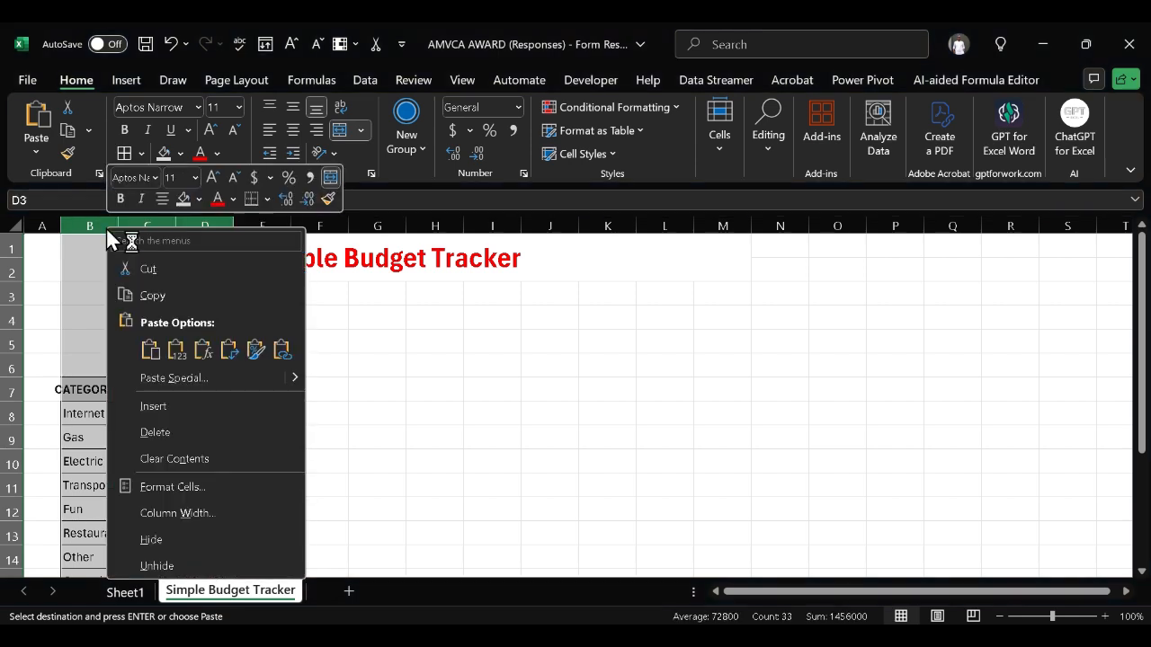
{"action": "left_click", "coordinate": [200, 506]}
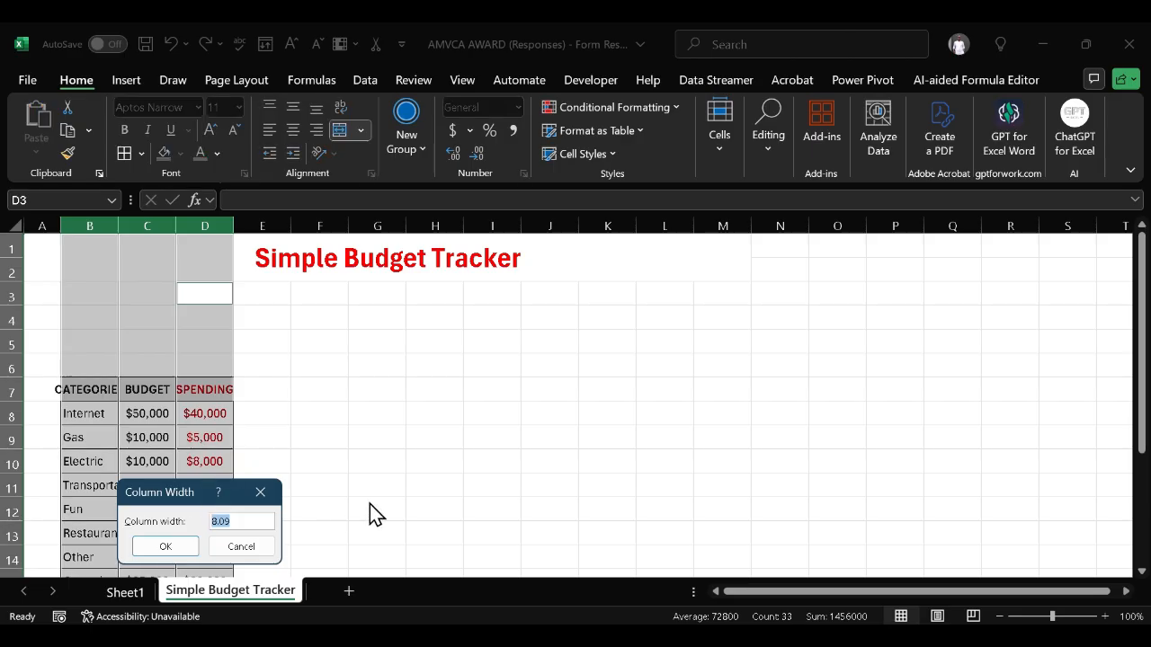
{"action": "type", "text": "13"}
{"action": "left_click", "coordinate": [160, 547]}
{"action": "left_click", "coordinate": [409, 484]}
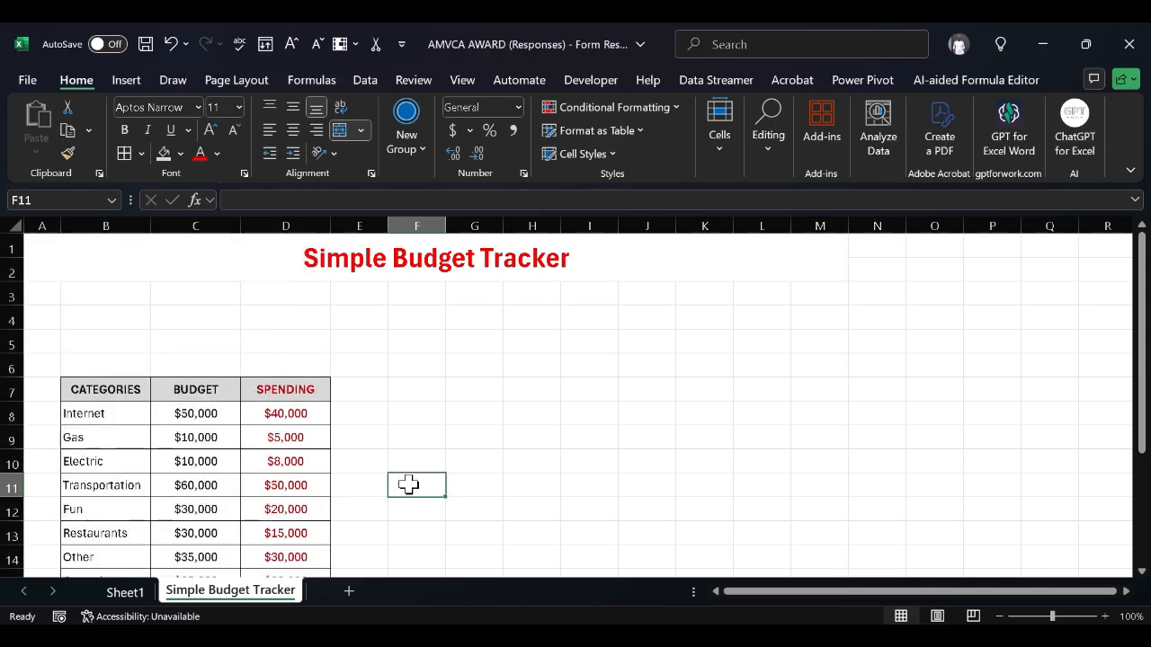
{"action": "scroll", "coordinate": [409, 485], "scroll_direction": "down", "scroll_amount": 2}
{"action": "scroll", "coordinate": [409, 484], "scroll_direction": "up", "scroll_amount": 2}
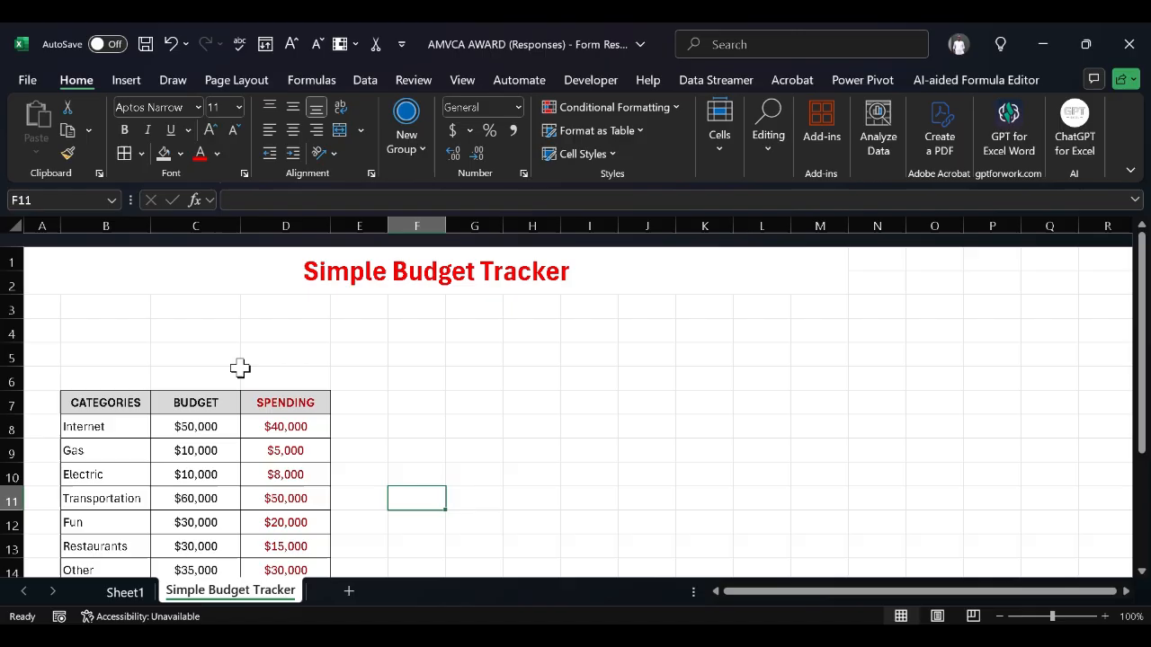
Enter the heading REMAINING in capitals in cell E7
{"action": "left_click", "coordinate": [365, 388]}
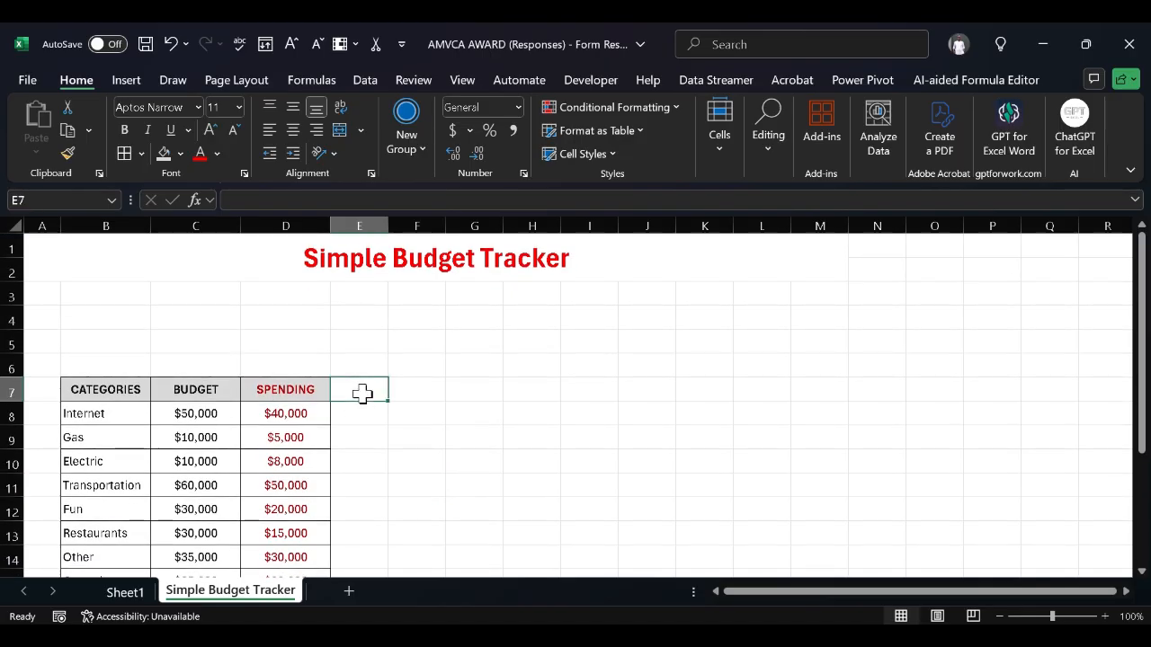
{"action": "double_click", "coordinate": [363, 392]}
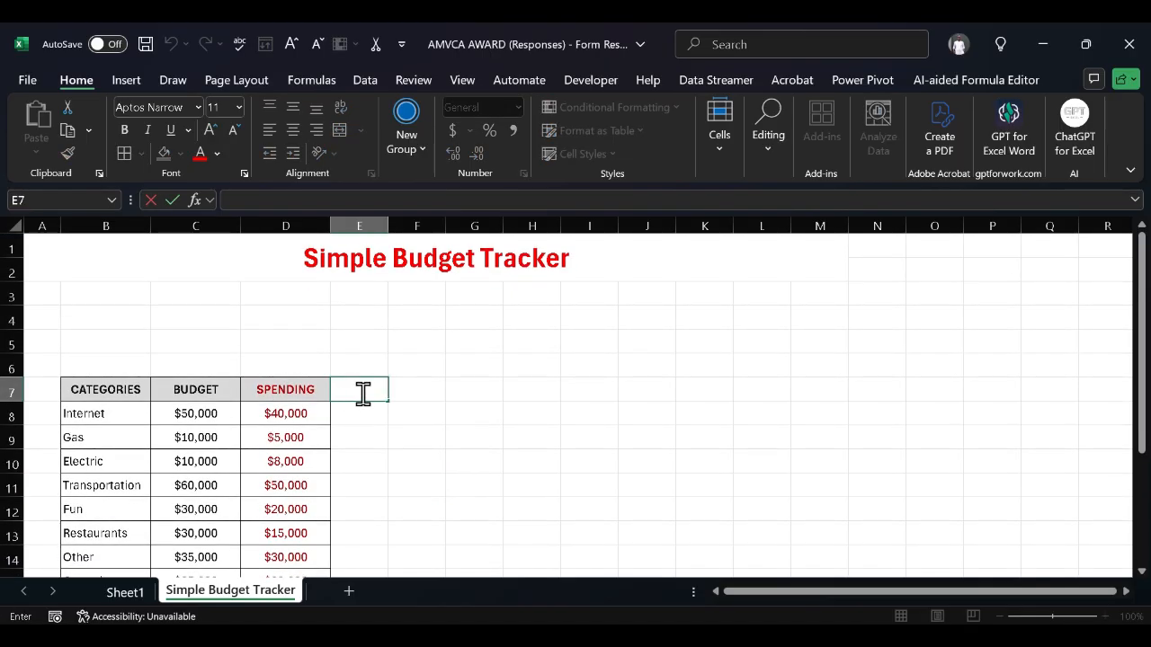
{"action": "type", "text": "Remain"}
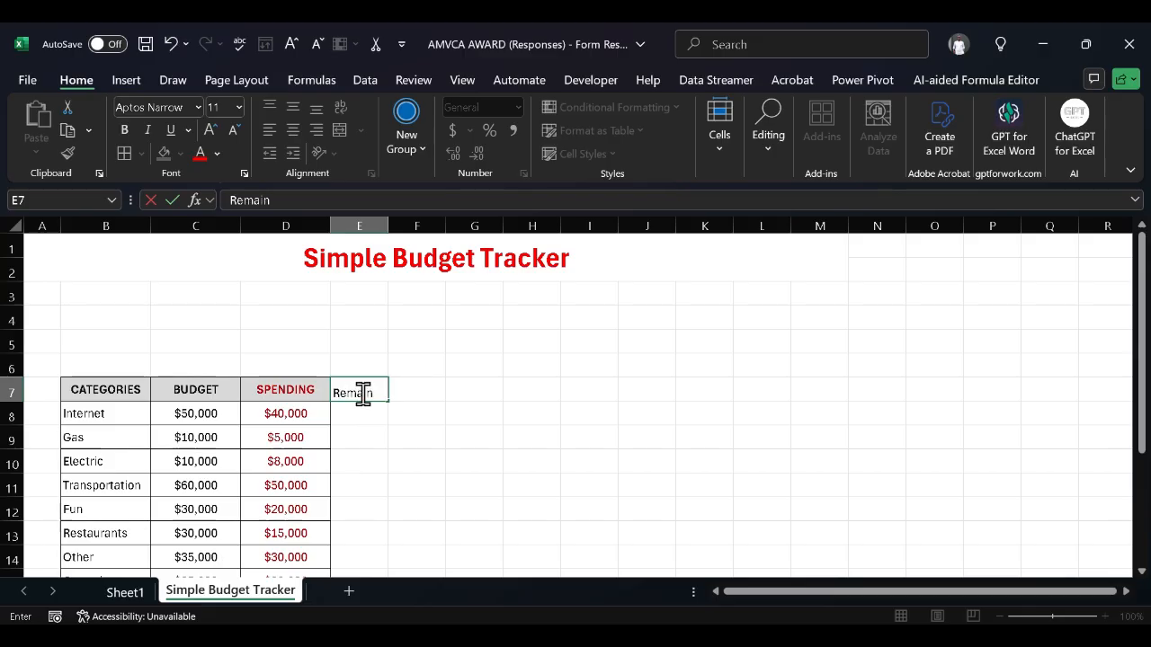
{"action": "type", "text": "ing"}
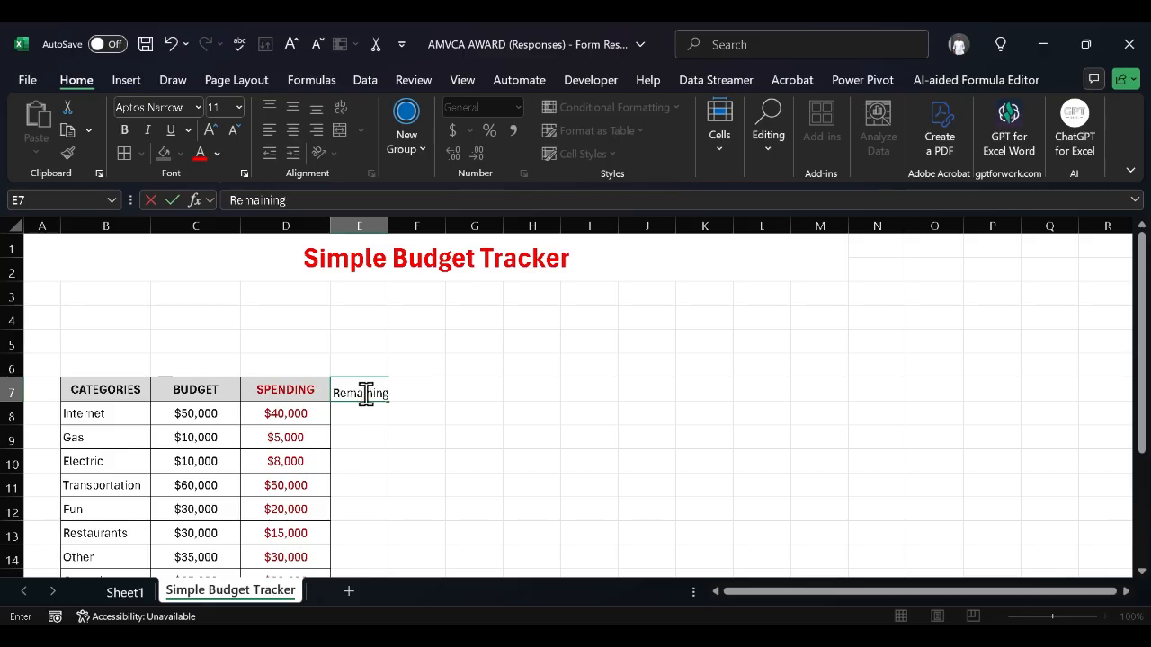
{"action": "left_click", "coordinate": [384, 393]}
{"action": "double_click", "coordinate": [385, 392]}
{"action": "key", "text": "BackSpace"}
{"action": "type", "text": "R"}
{"action": "key", "text": "BackSpace"}
{"action": "type", "text": "EMAINING"}
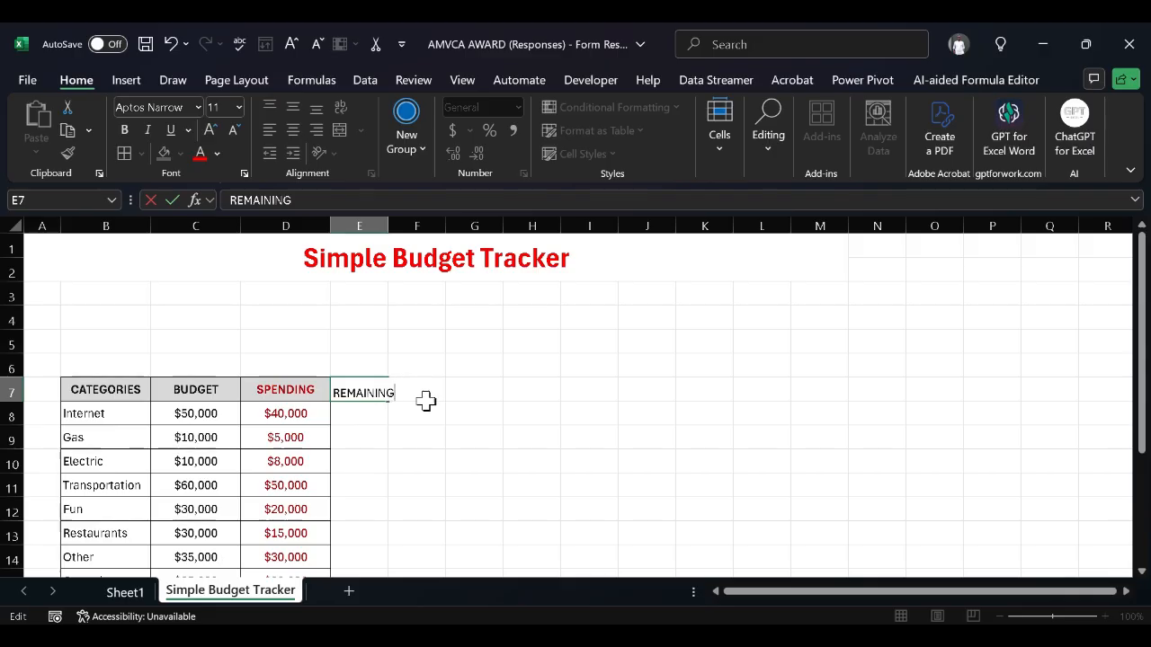
{"action": "key", "text": "ctrl+Return"}
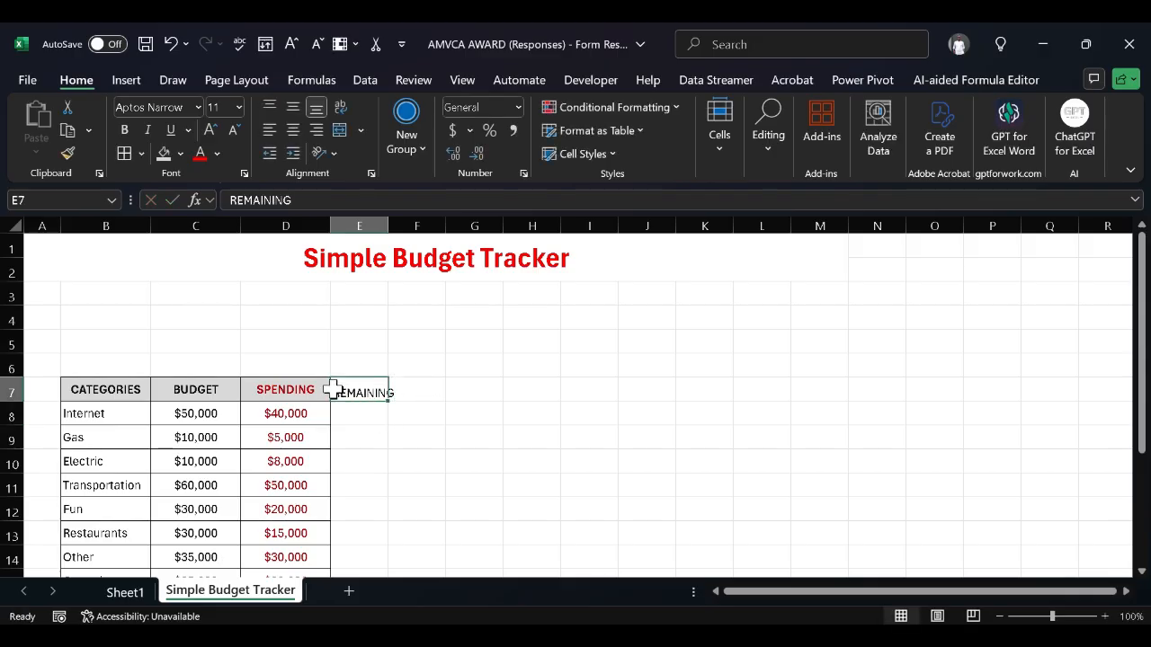
Apply All Borders to B7:E17 so the REMAINING column is enclosed through the Total row
{"action": "left_click", "coordinate": [300, 384]}
{"action": "left_click", "coordinate": [130, 387]}
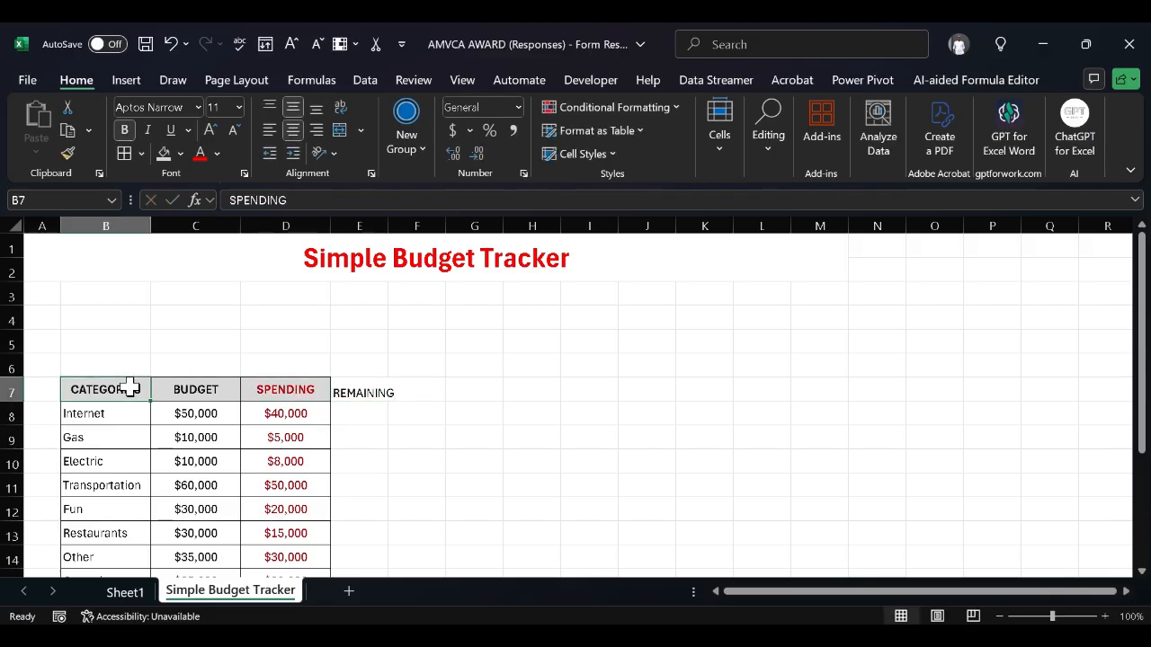
{"action": "key", "text": "shift+Right"}
{"action": "key", "text": "shift+Right"}
{"action": "key", "text": "shift+Right"}
{"action": "key", "text": "shift+Down"}
{"action": "key", "text": "shift+Down"}
{"action": "key", "text": "shift+Down"}
{"action": "key", "text": "shift+Down"}
{"action": "key", "text": "shift+Down"}
{"action": "key", "text": "shift+Down"}
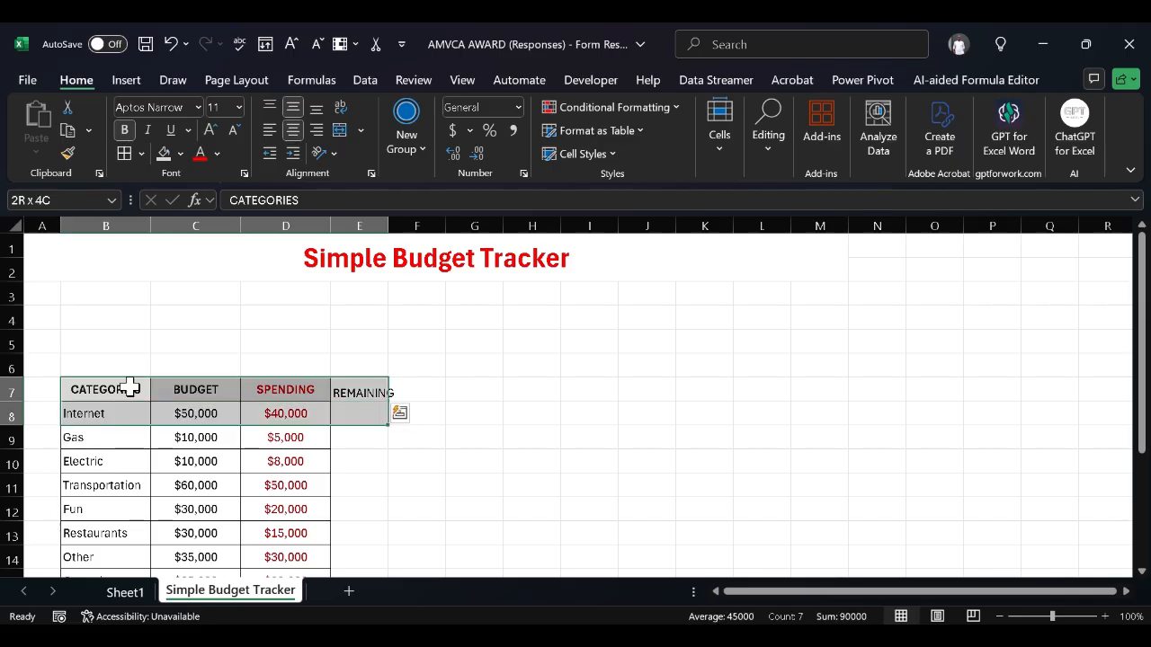
{"action": "key", "text": "shift+Down"}
{"action": "key", "text": "shift+Down"}
{"action": "key", "text": "shift+Down"}
{"action": "key", "text": "shift+Down"}
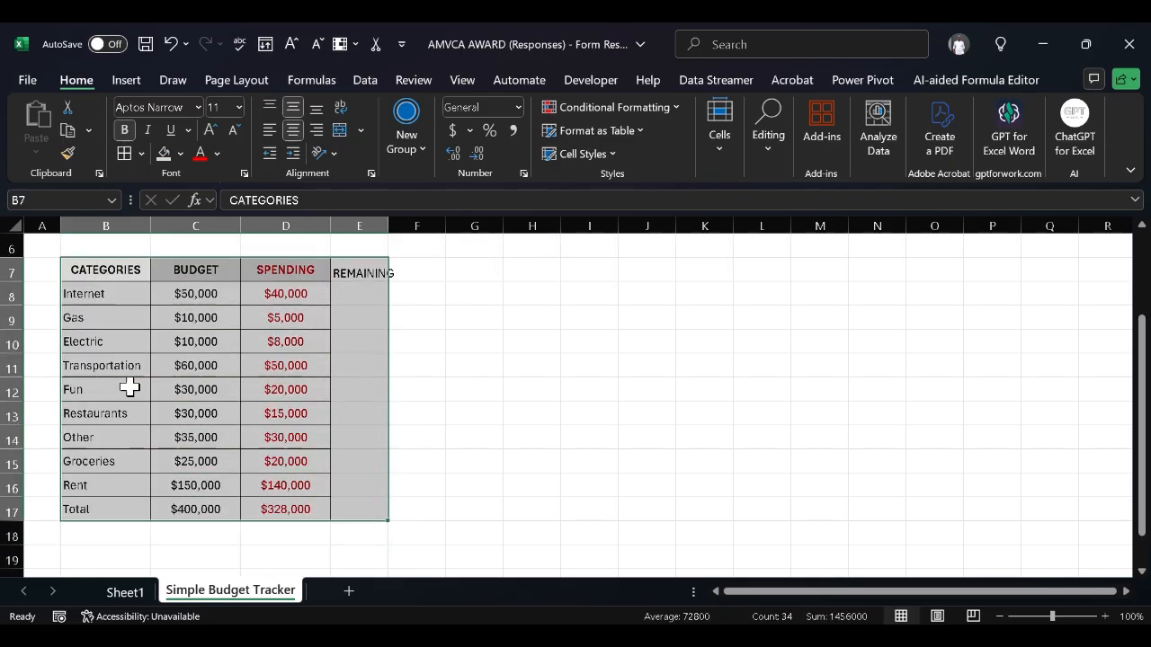
{"action": "left_click", "coordinate": [124, 153]}
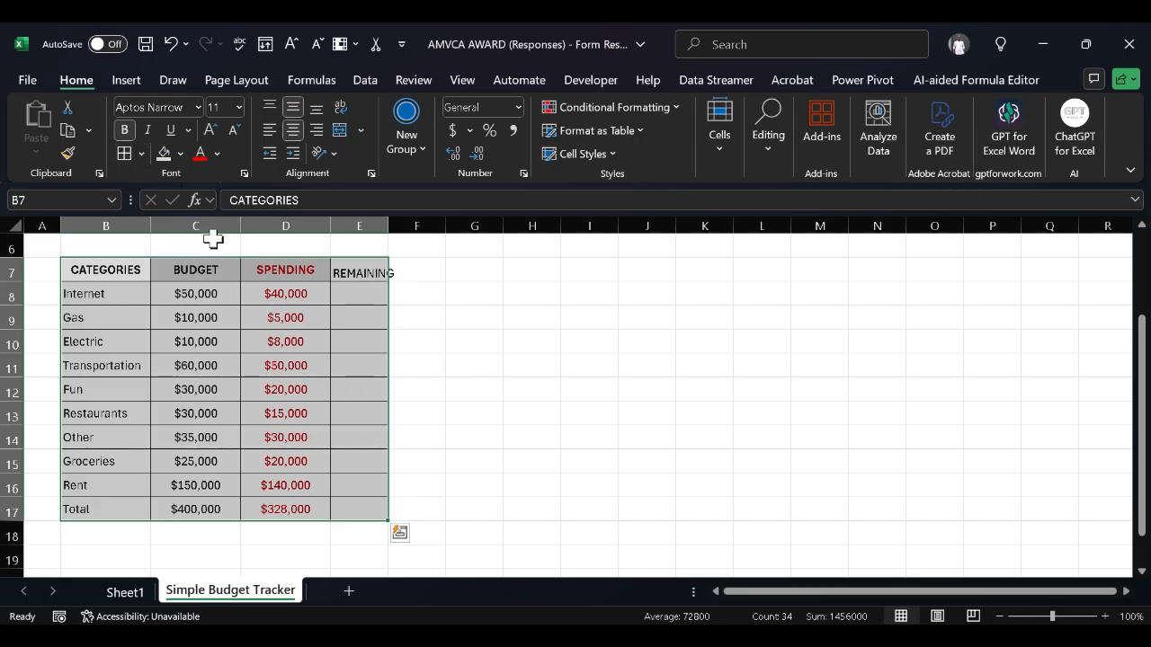
{"action": "left_click", "coordinate": [420, 339]}
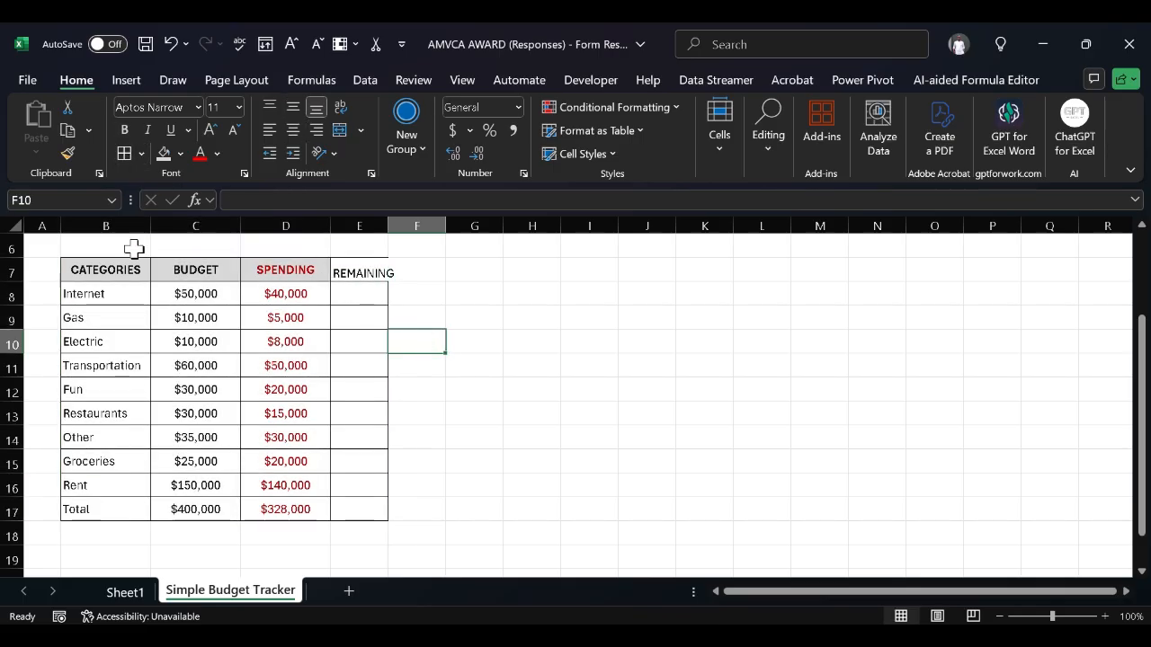
{"action": "left_click", "coordinate": [116, 269]}
{"action": "key", "text": "shift+Right"}
{"action": "key", "text": "shift+Right"}
{"action": "key", "text": "shift+Right"}
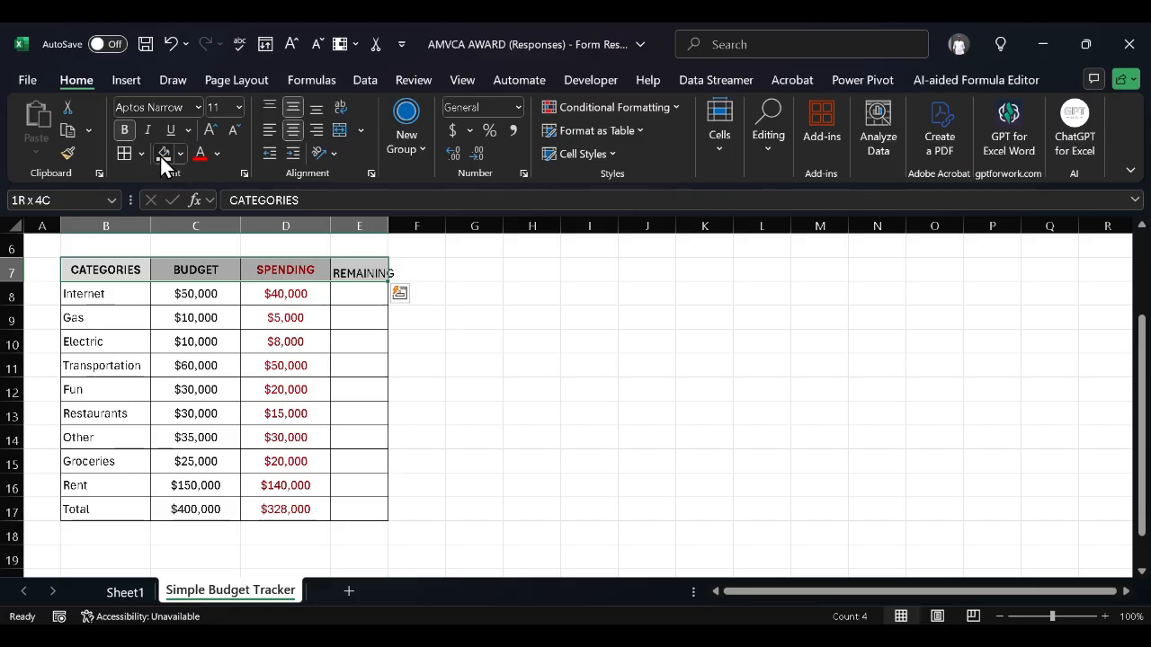
{"action": "left_click", "coordinate": [485, 415]}
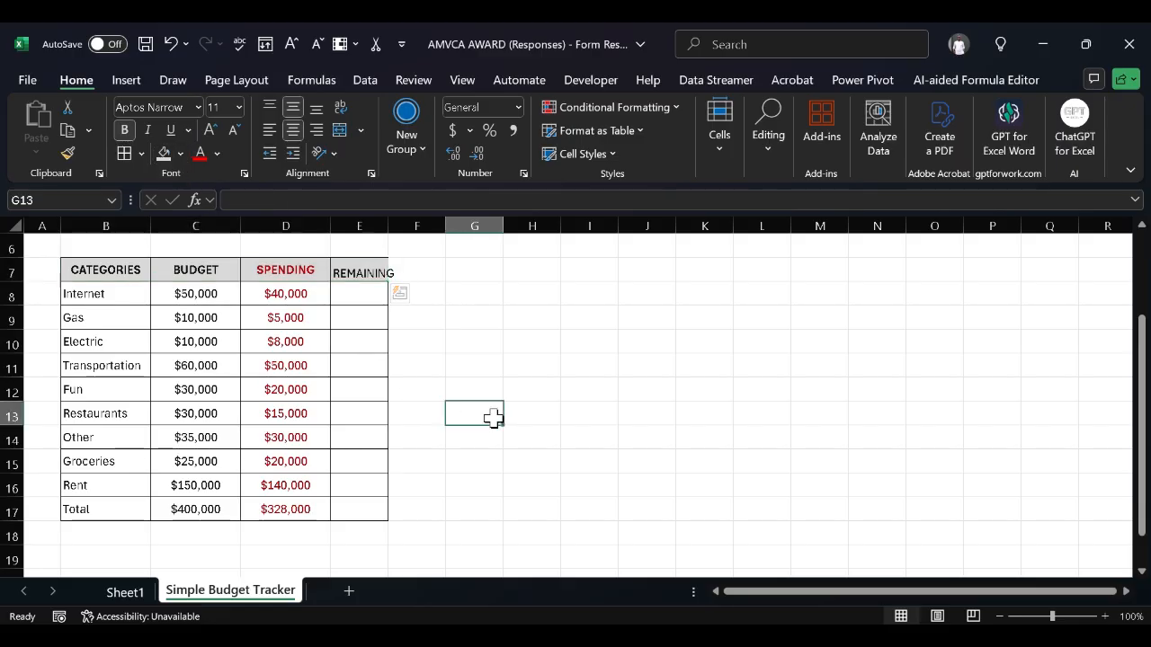
{"action": "left_click", "coordinate": [357, 222]}
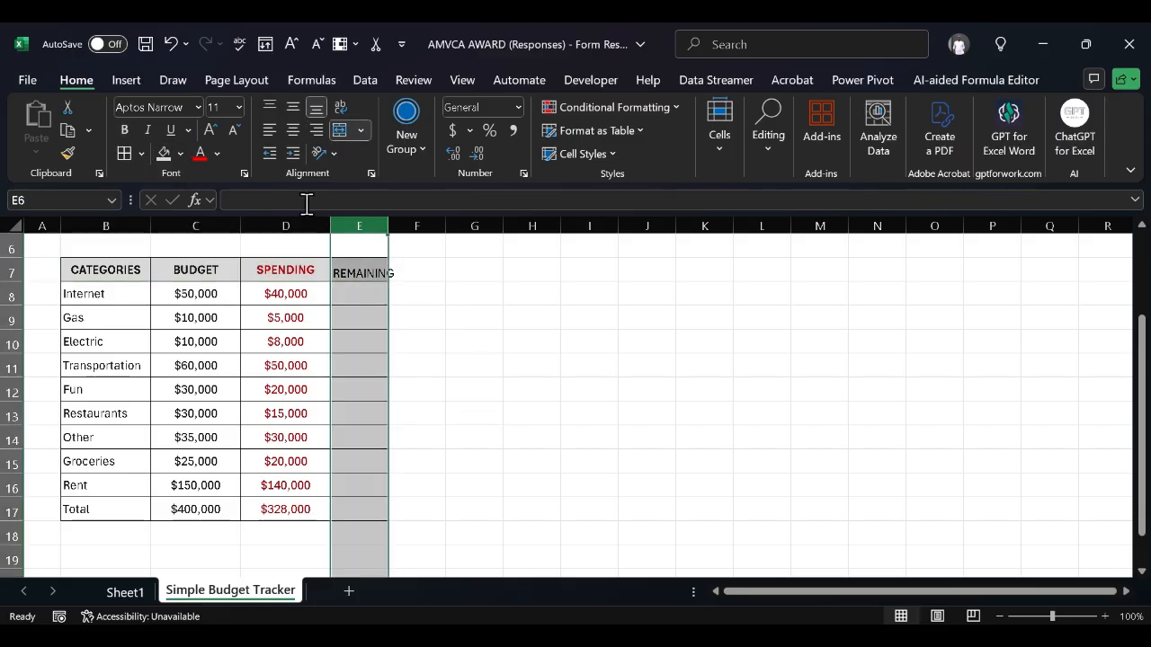
Set column E's width to 20
{"action": "right_click", "coordinate": [376, 231]}
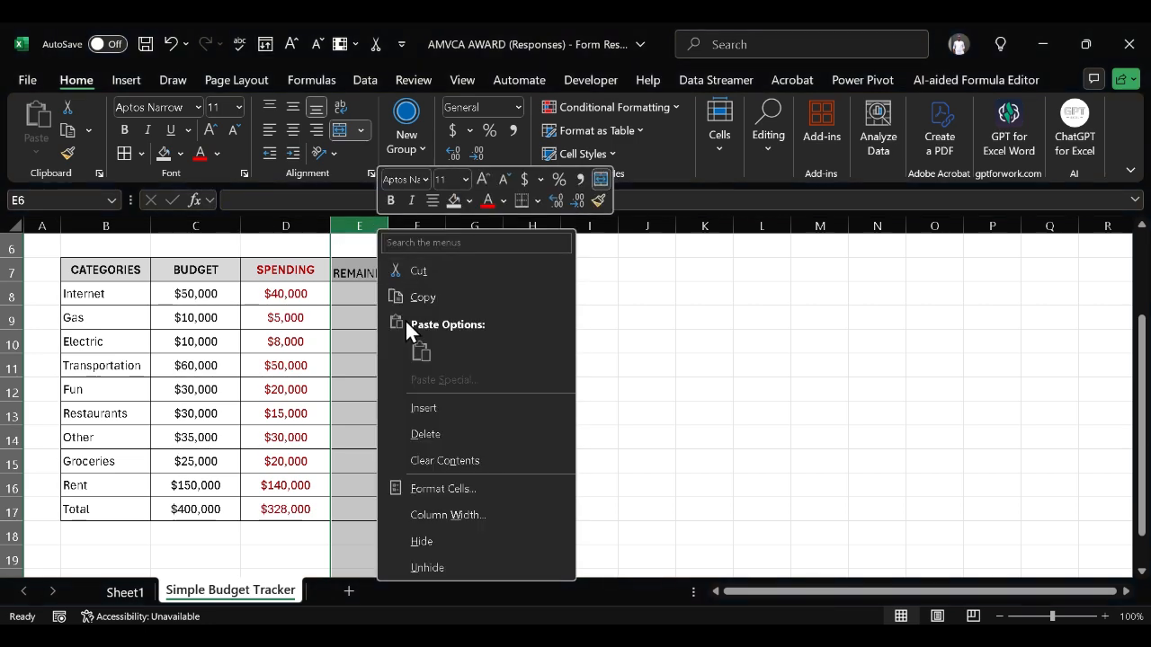
{"action": "left_click", "coordinate": [472, 517]}
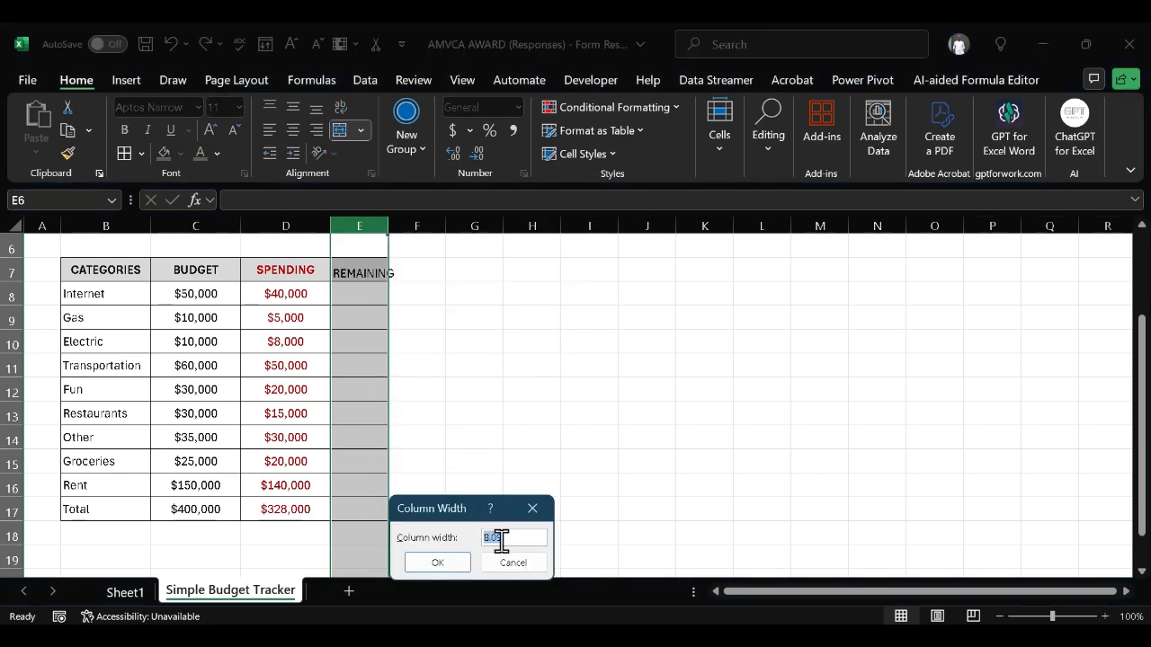
{"action": "type", "text": "20"}
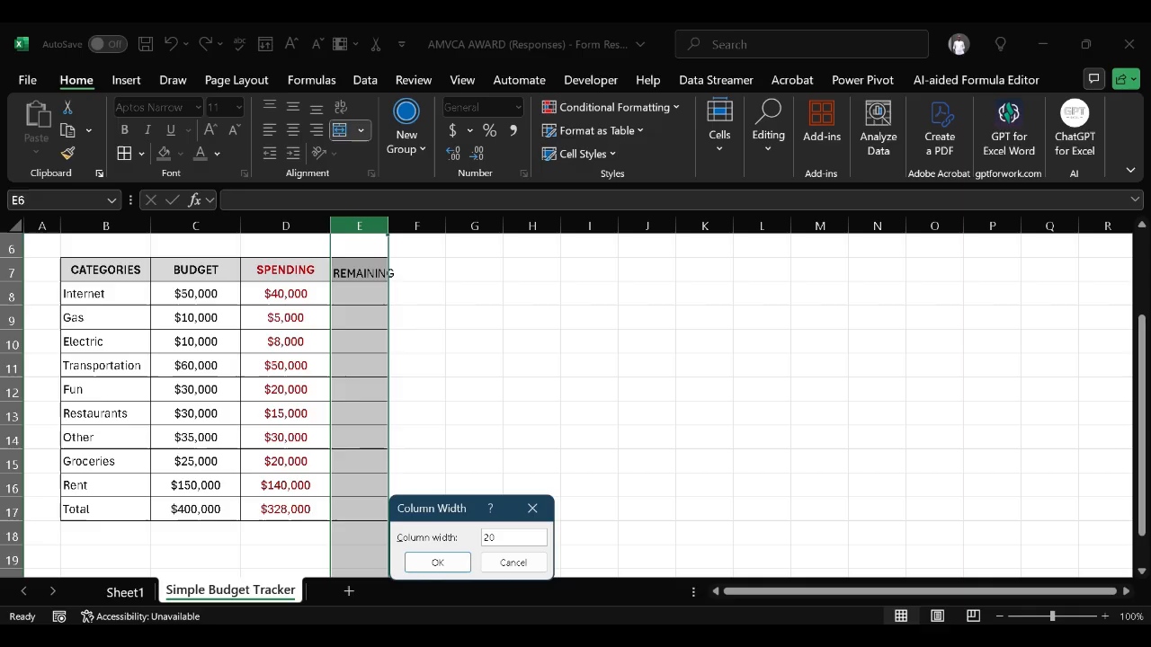
{"action": "left_click", "coordinate": [448, 567]}
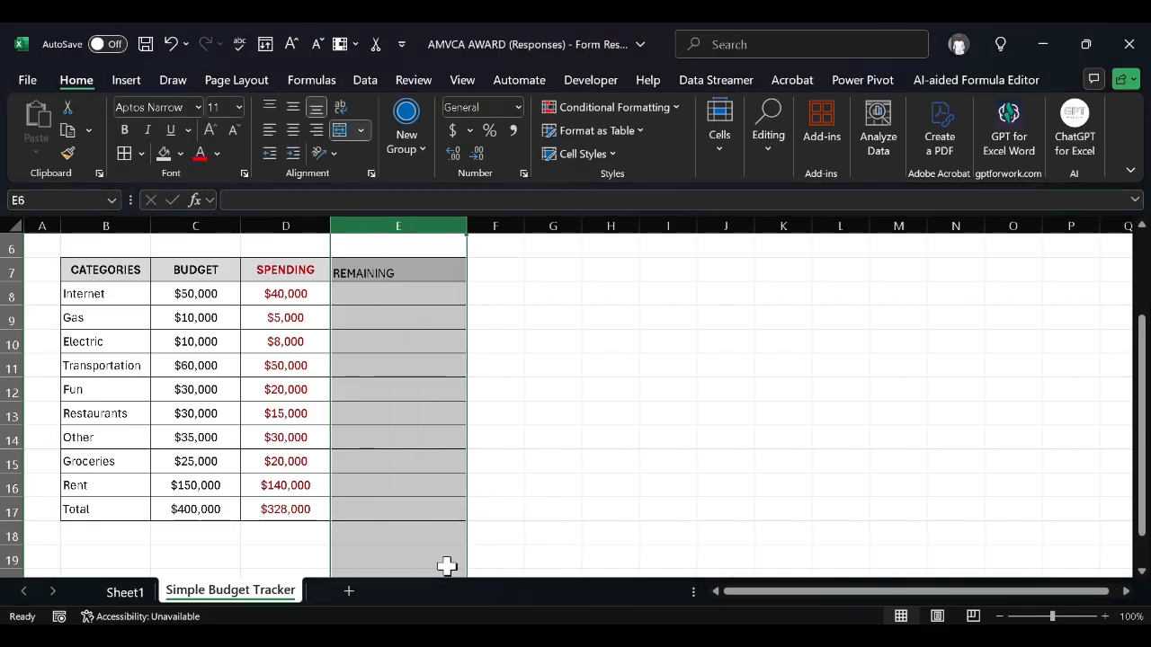
{"action": "scroll", "coordinate": [445, 565], "scroll_direction": "up", "scroll_amount": 1}
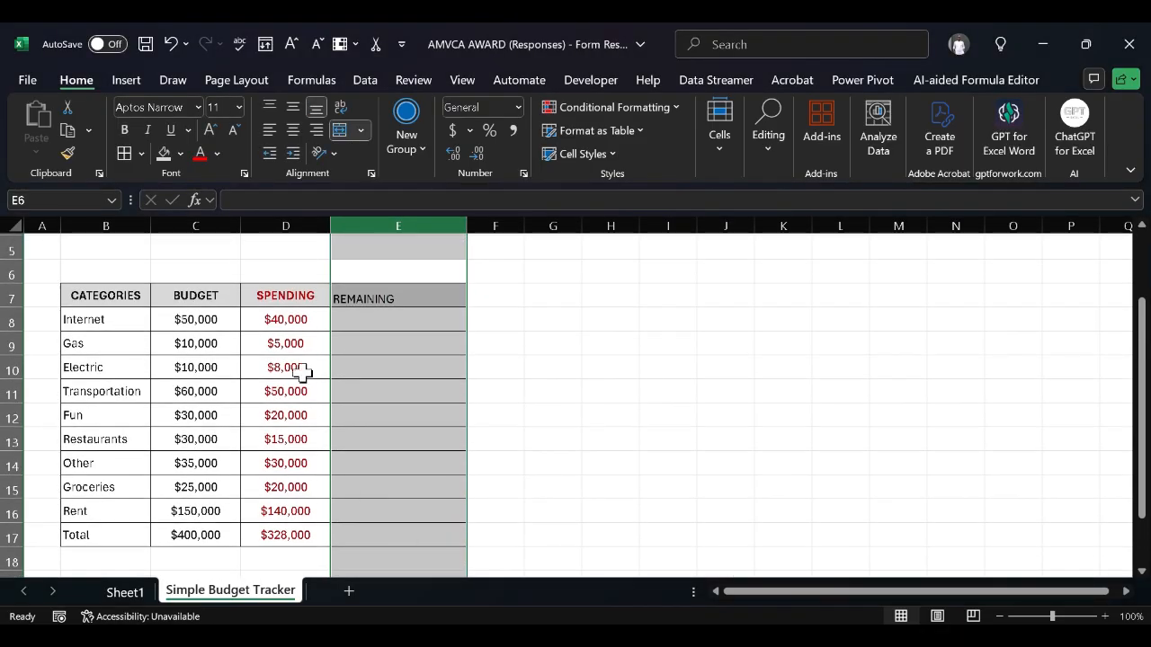
Reduce column E's width to 13
{"action": "right_click", "coordinate": [404, 216]}
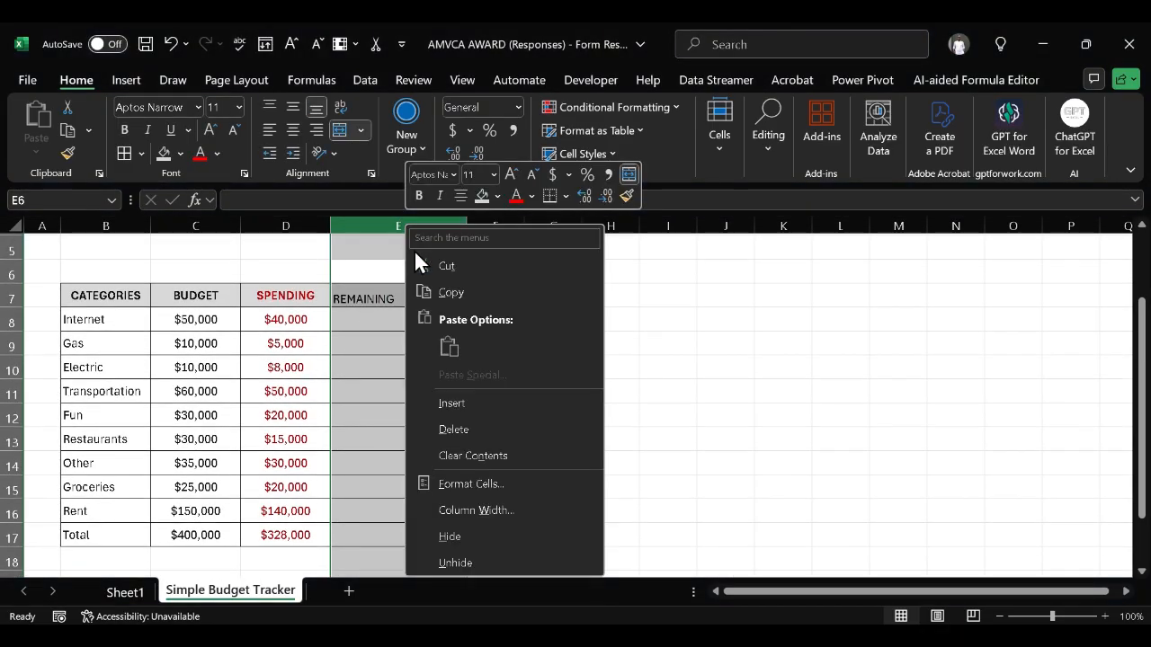
{"action": "left_click", "coordinate": [486, 510]}
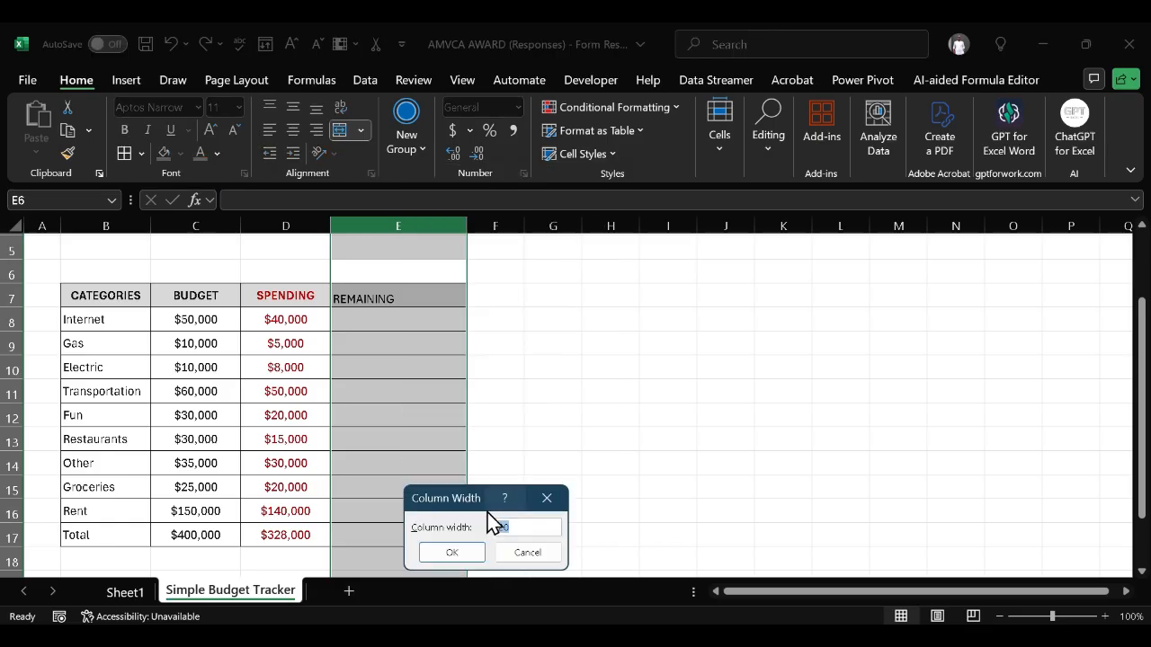
{"action": "type", "text": "13"}
{"action": "left_click", "coordinate": [452, 552]}
{"action": "left_click", "coordinate": [452, 419]}
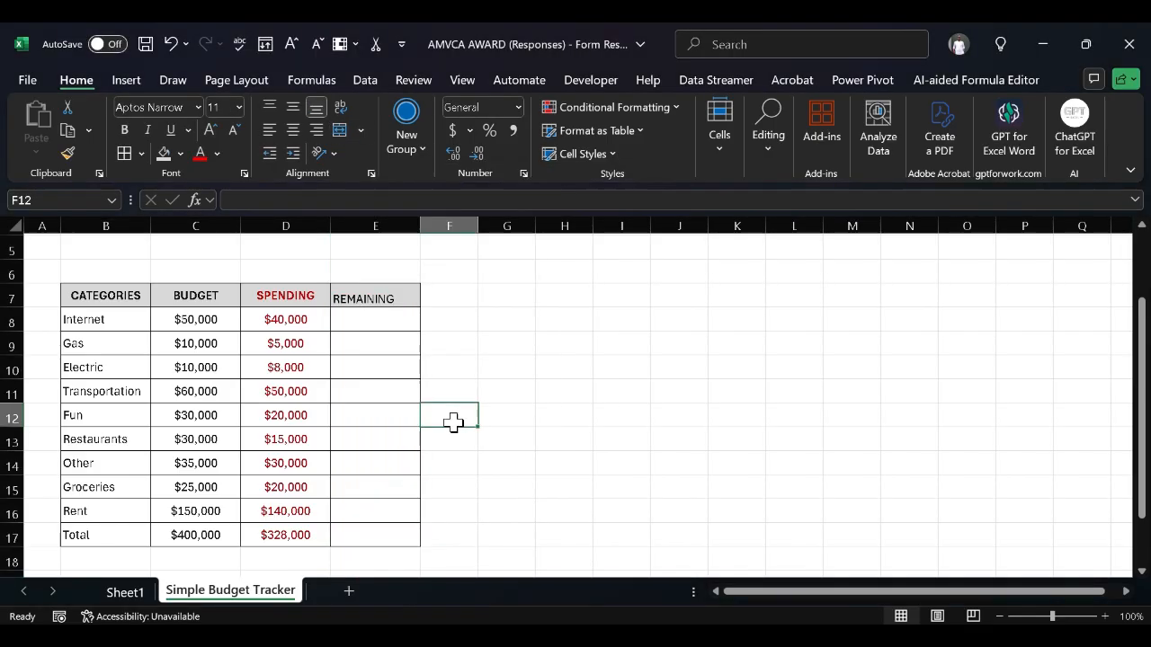
{"action": "scroll", "coordinate": [453, 422], "scroll_direction": "up", "scroll_amount": 1}
{"action": "left_click", "coordinate": [453, 423]}
{"action": "scroll", "coordinate": [453, 423], "scroll_direction": "down", "scroll_amount": 2}
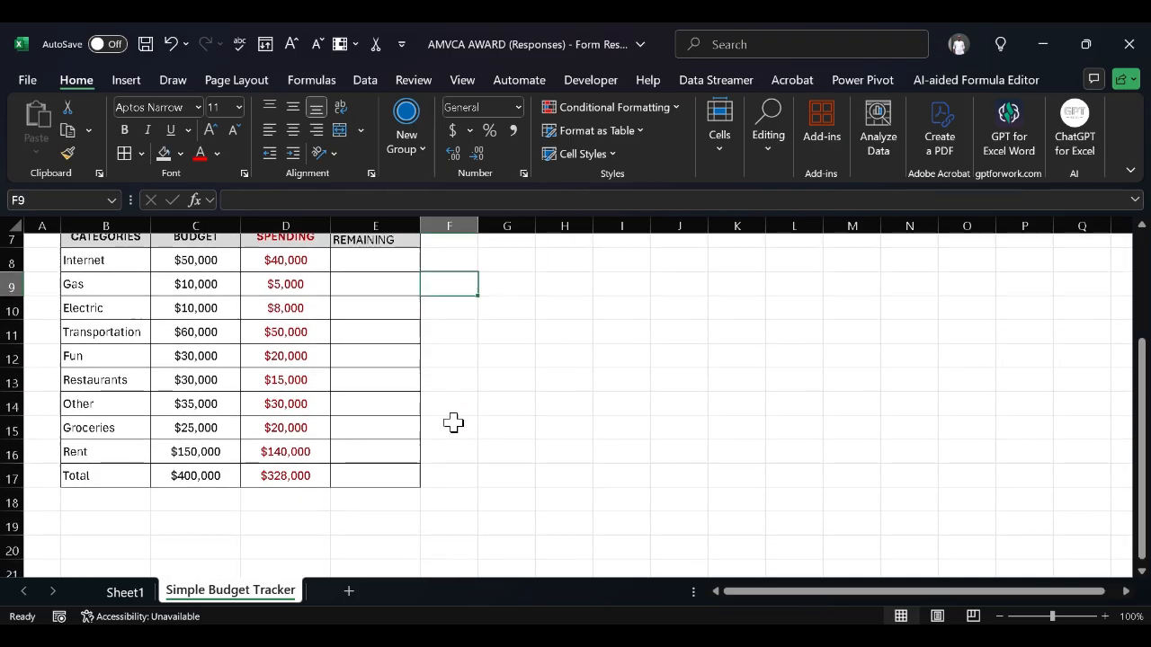
{"action": "scroll", "coordinate": [454, 423], "scroll_direction": "up", "scroll_amount": 1}
{"action": "scroll", "coordinate": [453, 423], "scroll_direction": "up", "scroll_amount": 1}
Enter =C8-D8 in E8 to compute the Internet remaining amount
{"action": "double_click", "coordinate": [382, 359]}
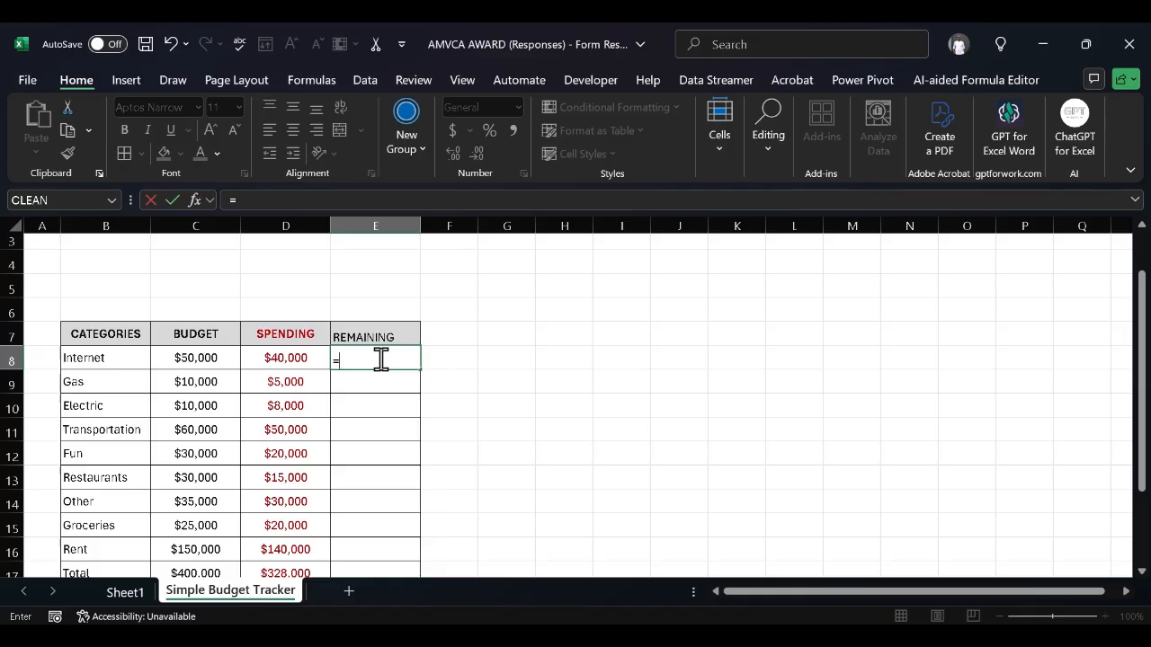
{"action": "left_click", "coordinate": [208, 358]}
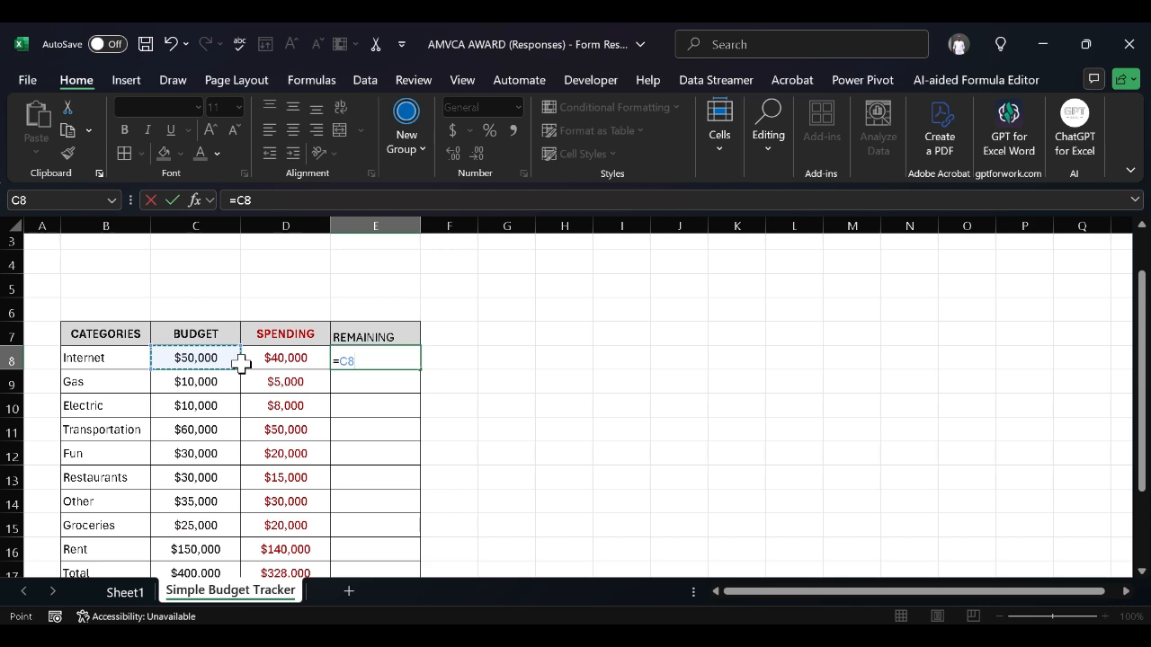
{"action": "type", "text": "-"}
{"action": "left_click", "coordinate": [272, 363]}
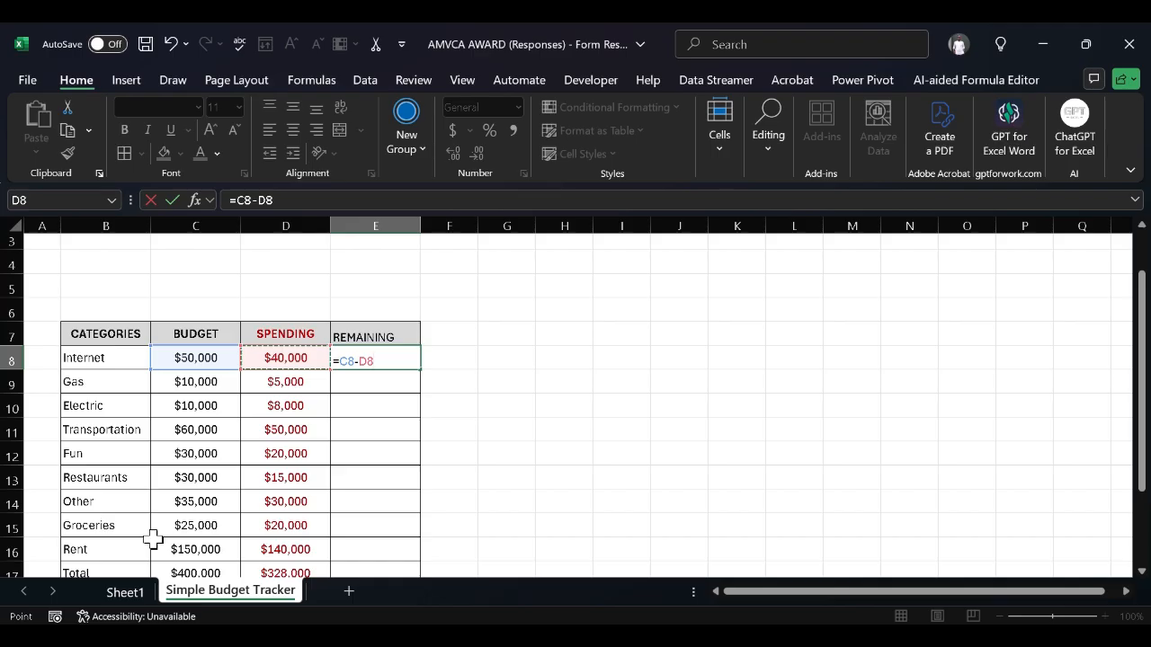
{"action": "key", "text": "Return"}
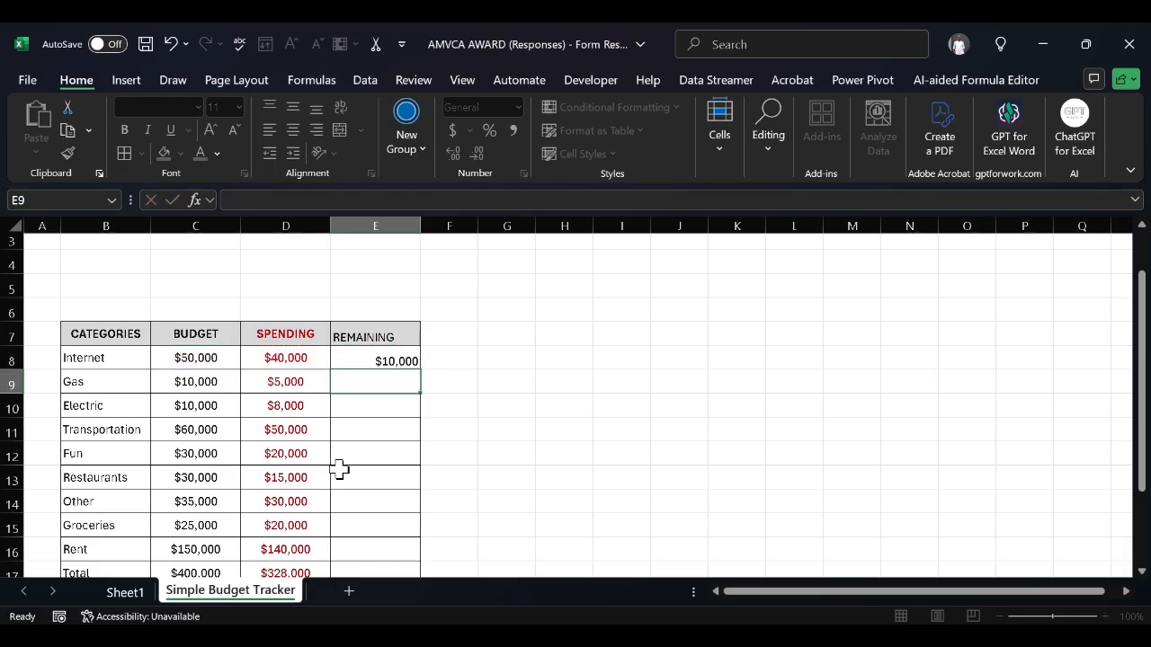
Fill the E8 formula down to E17, giving $72,000 on the Total row
{"action": "scroll", "coordinate": [339, 470], "scroll_direction": "down", "scroll_amount": 2}
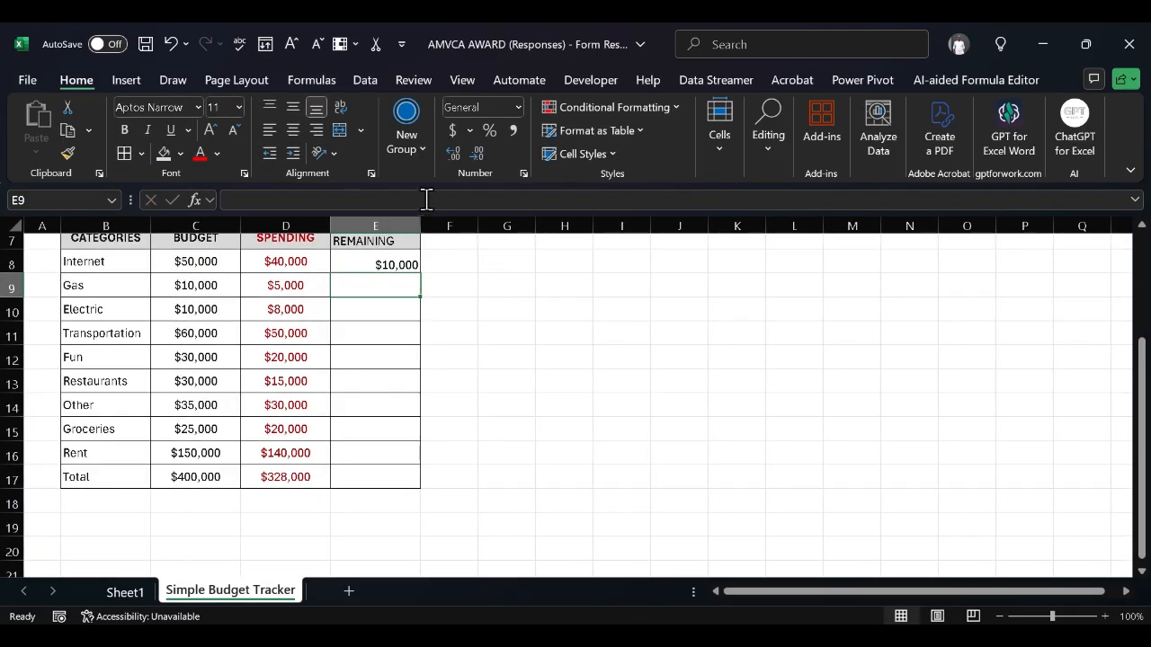
{"action": "left_click", "coordinate": [394, 261]}
{"action": "left_click_drag", "start_coordinate": [415, 263], "coordinate": [421, 483]}
{"action": "scroll", "coordinate": [422, 484], "scroll_direction": "up", "scroll_amount": 1}
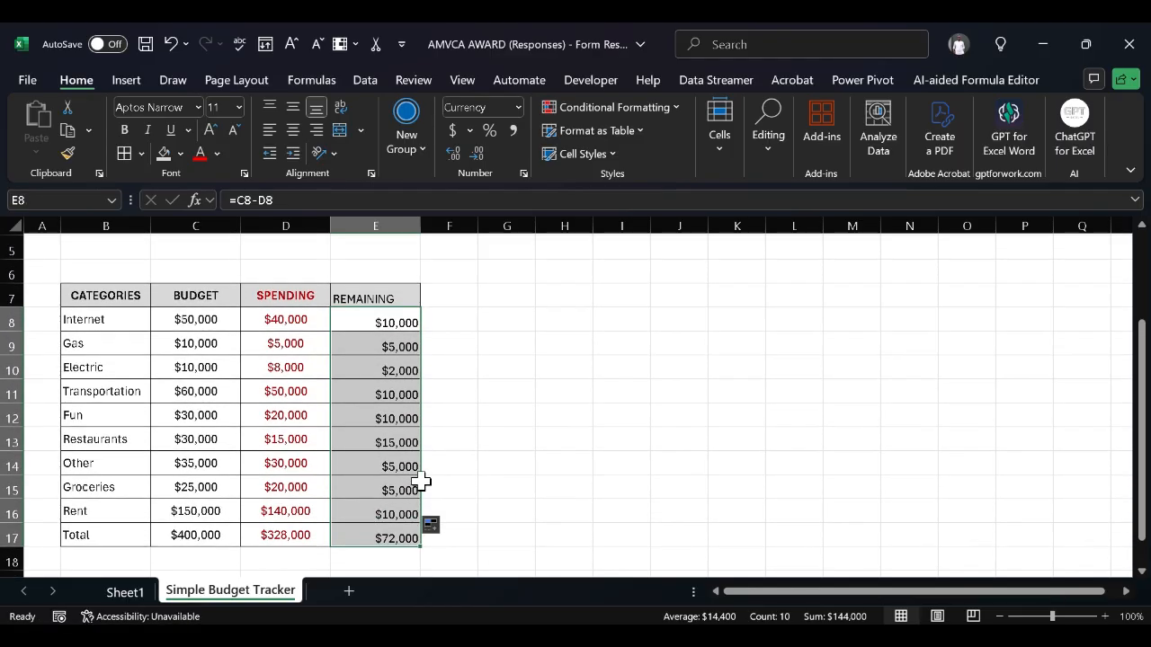
{"action": "left_click", "coordinate": [470, 416]}
{"action": "scroll", "coordinate": [471, 417], "scroll_direction": "up", "scroll_amount": 2}
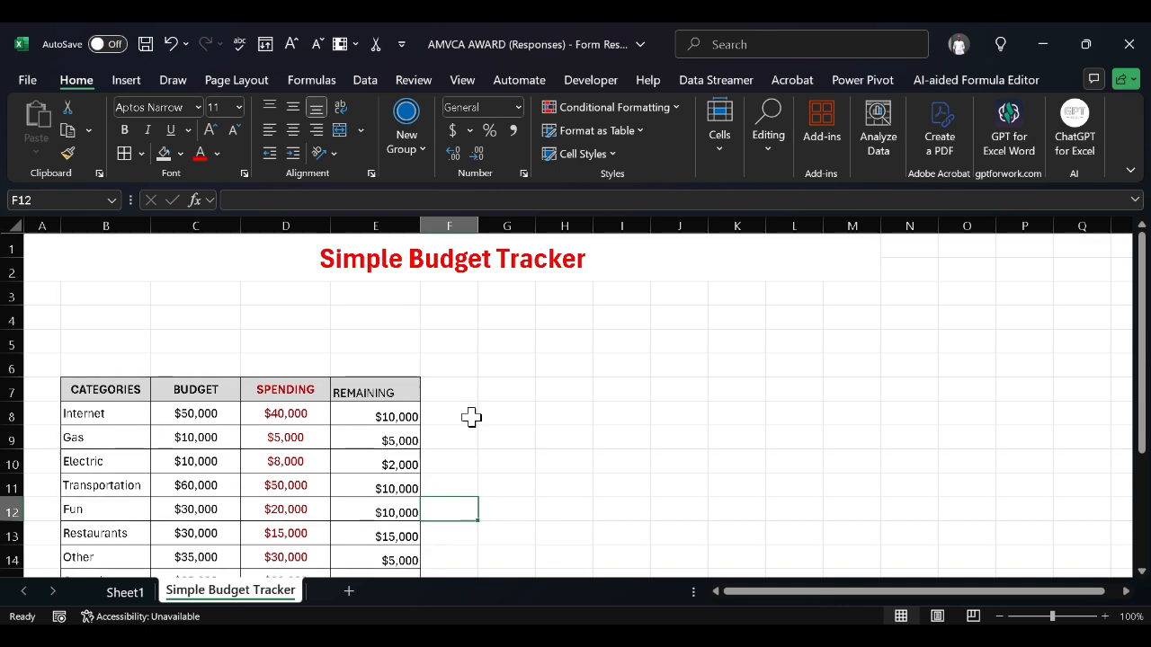
Paste the Monthly Income, Monthly Spending and Savings labels into B3:B5
{"action": "left_click", "coordinate": [369, 389]}
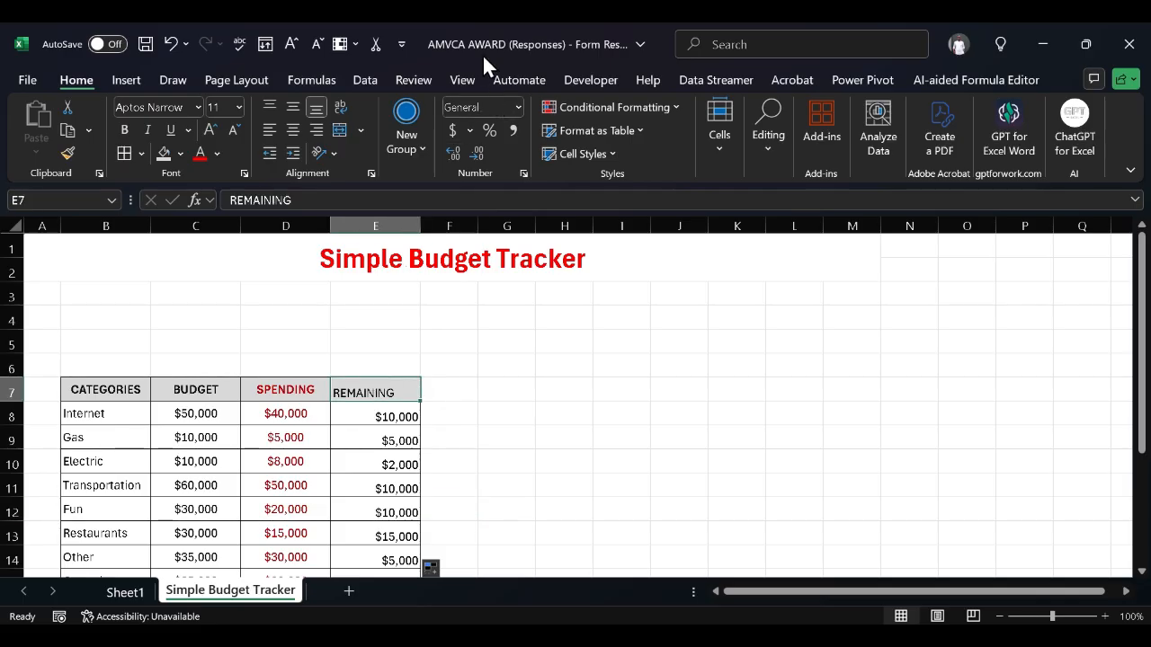
{"action": "key", "text": "ctrl+c"}
{"action": "left_click_drag", "start_coordinate": [97, 296], "coordinate": [99, 343]}
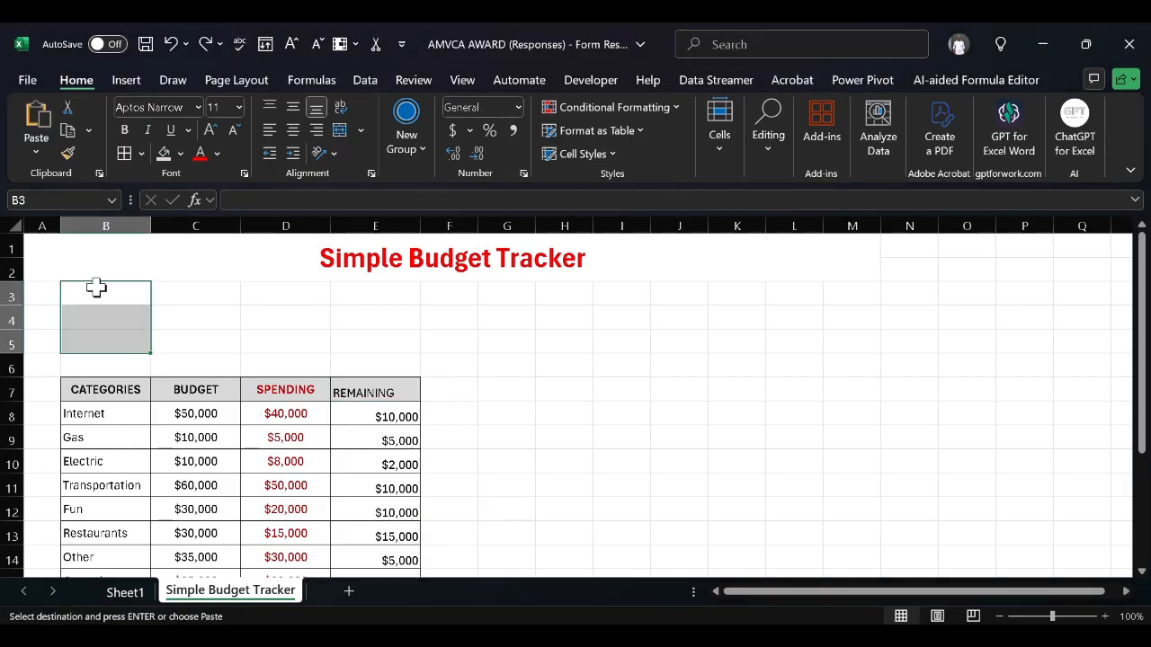
{"action": "key", "text": "ctrl+v"}
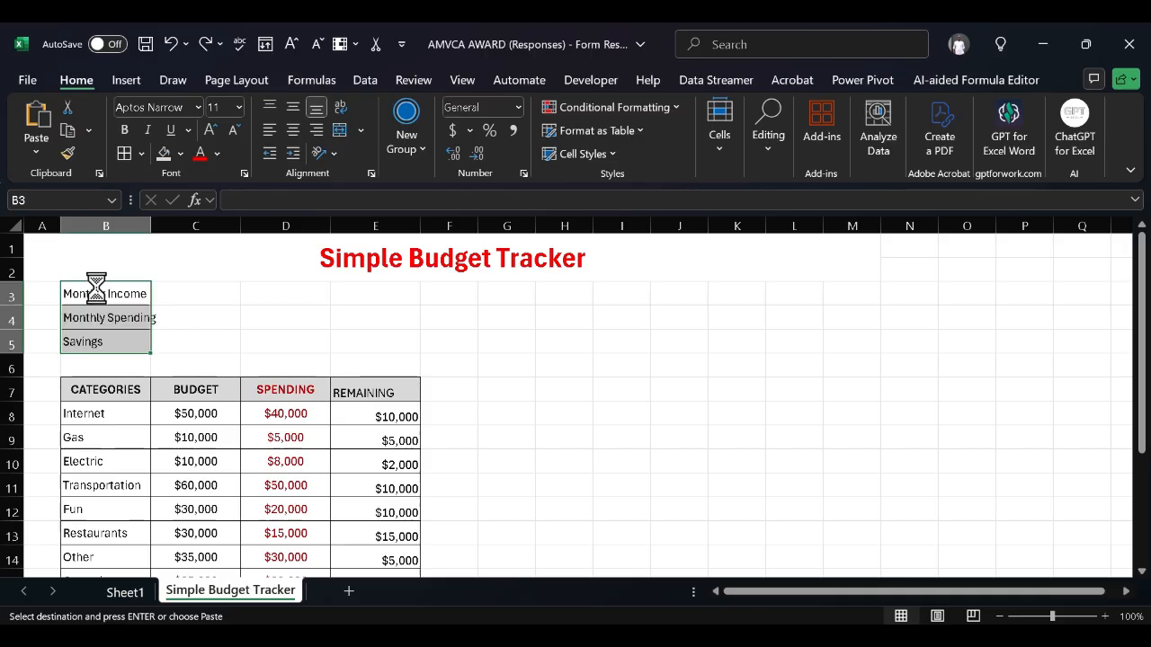
Set the width of column B to 14
{"action": "left_click", "coordinate": [132, 222]}
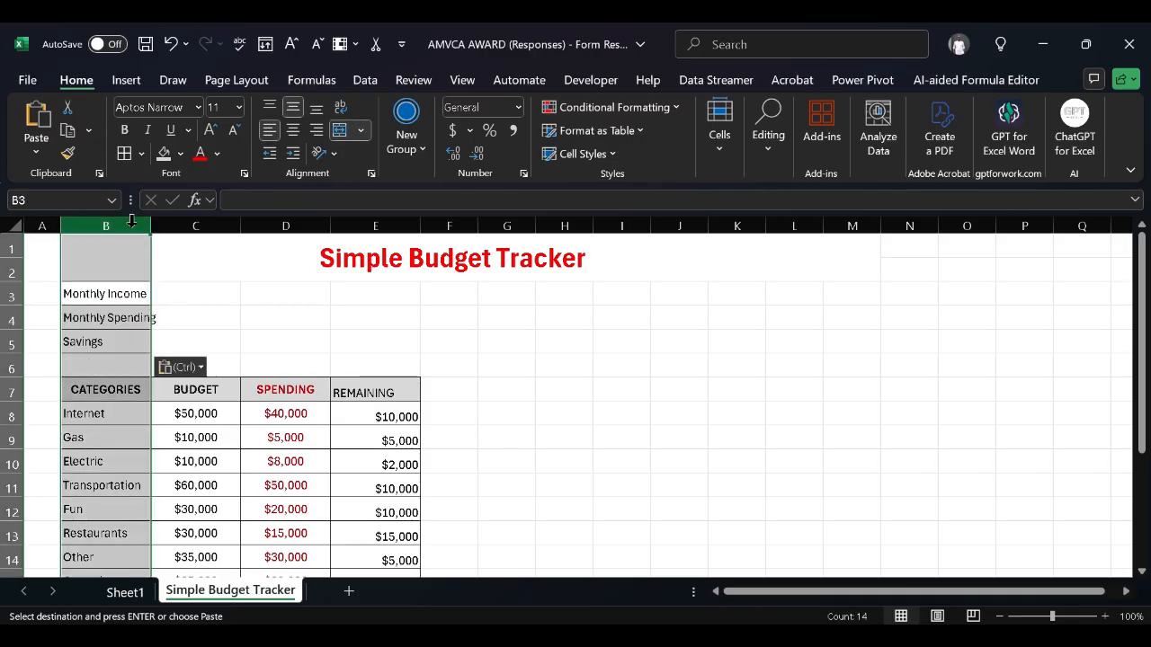
{"action": "right_click", "coordinate": [131, 222]}
{"action": "left_click", "coordinate": [219, 512]}
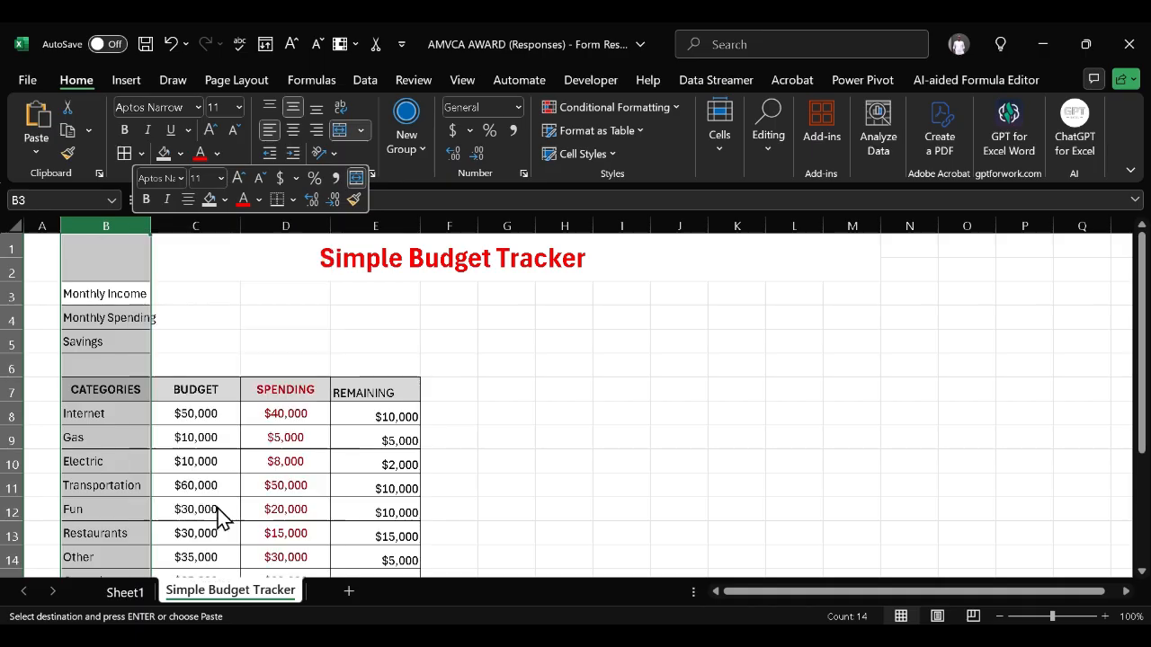
{"action": "type", "text": "13"}
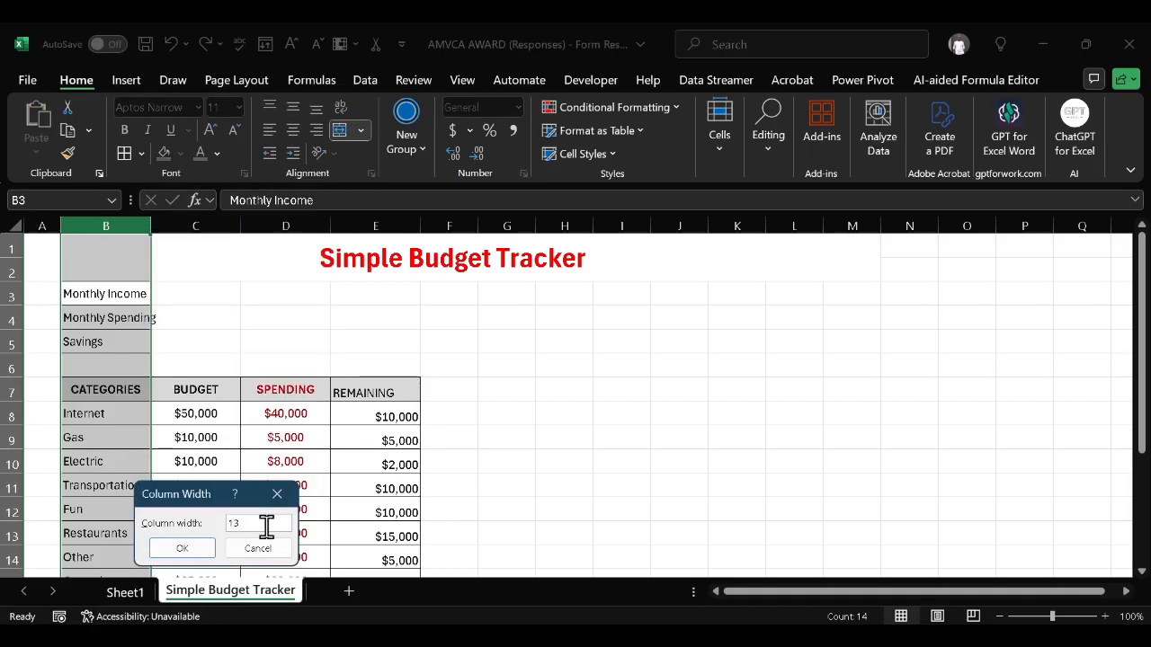
{"action": "key", "text": "BackSpace"}
{"action": "type", "text": "4"}
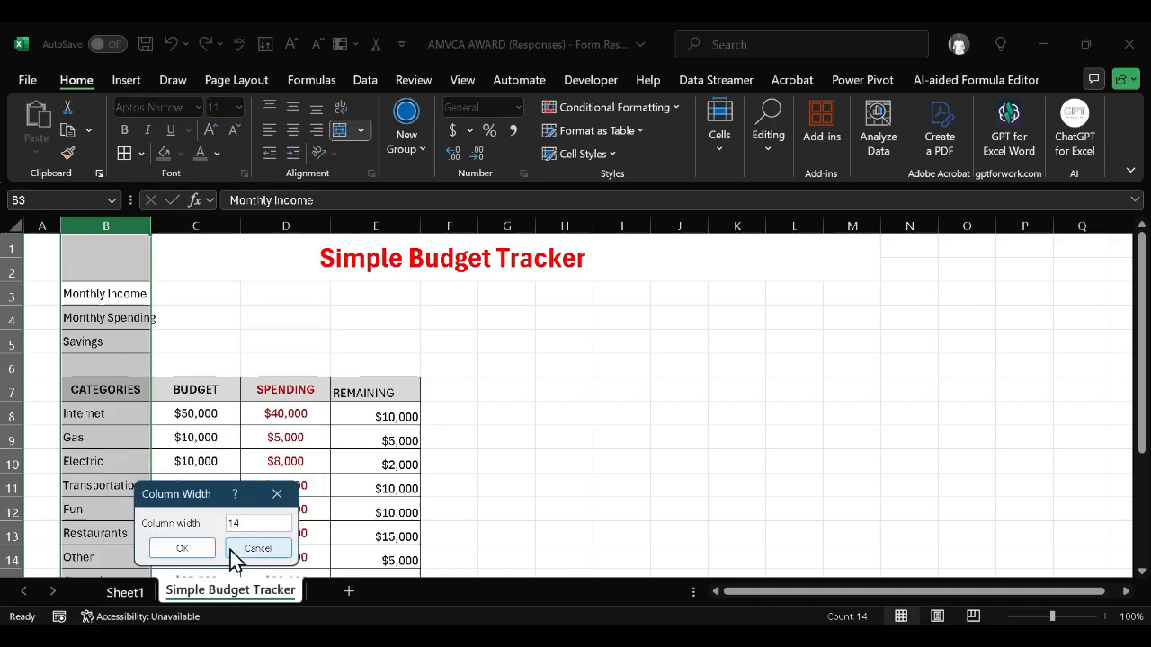
{"action": "left_click", "coordinate": [174, 550]}
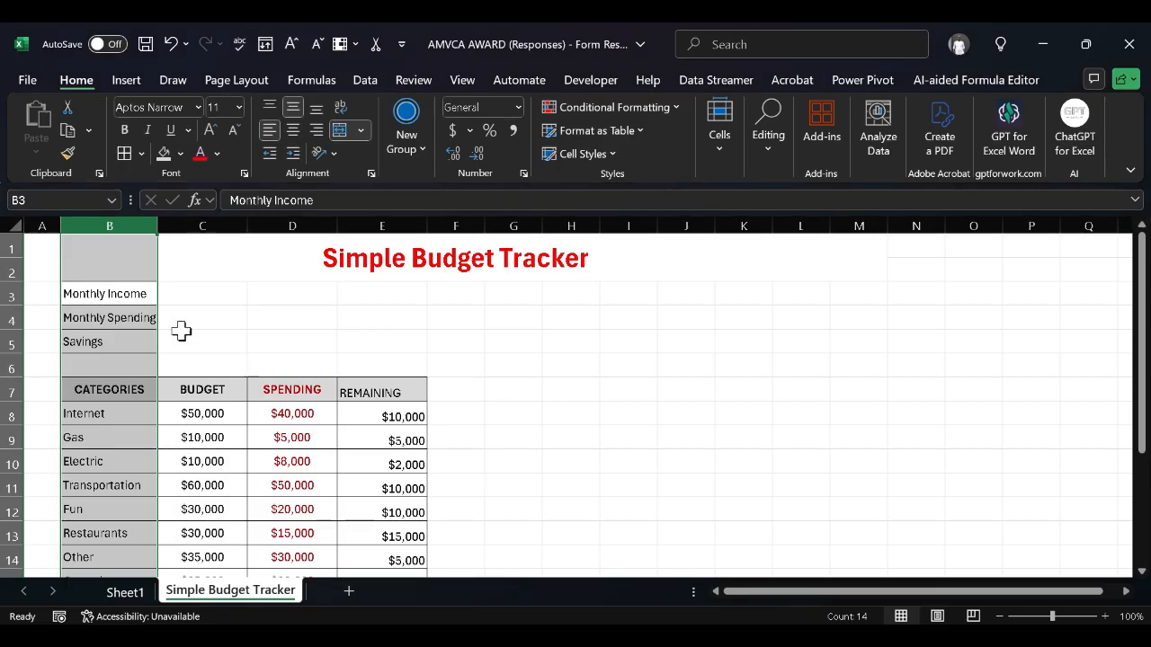
{"action": "left_click", "coordinate": [193, 290]}
Enter 400000 as the Monthly Income in C3
{"action": "double_click", "coordinate": [193, 290]}
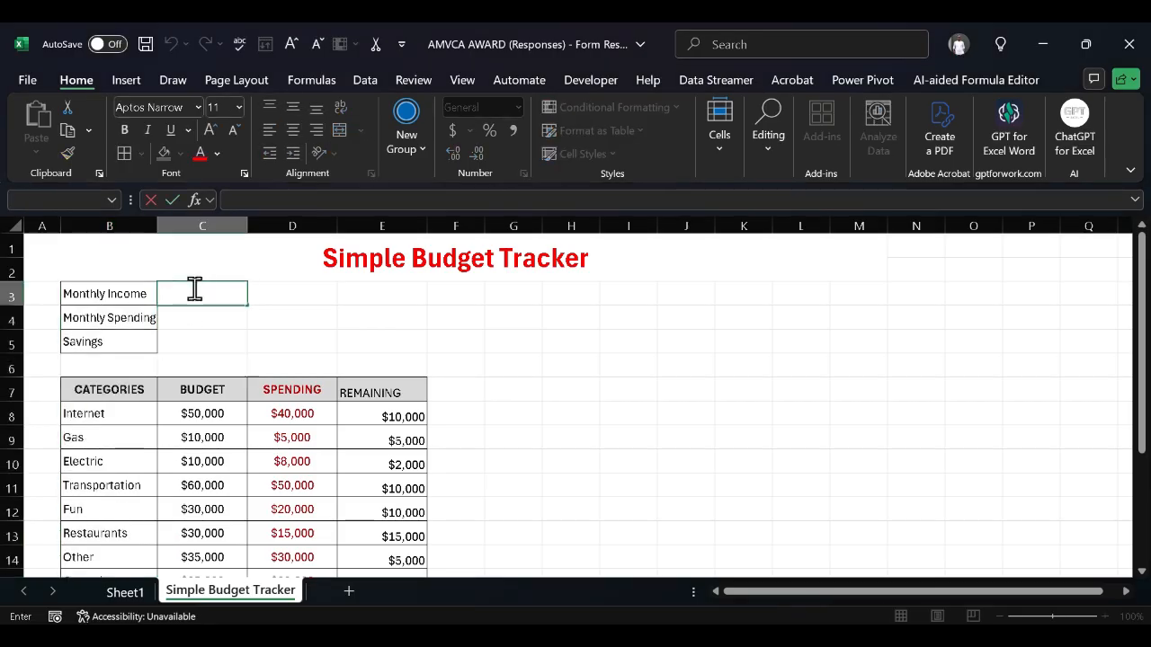
{"action": "type", "text": "400000"}
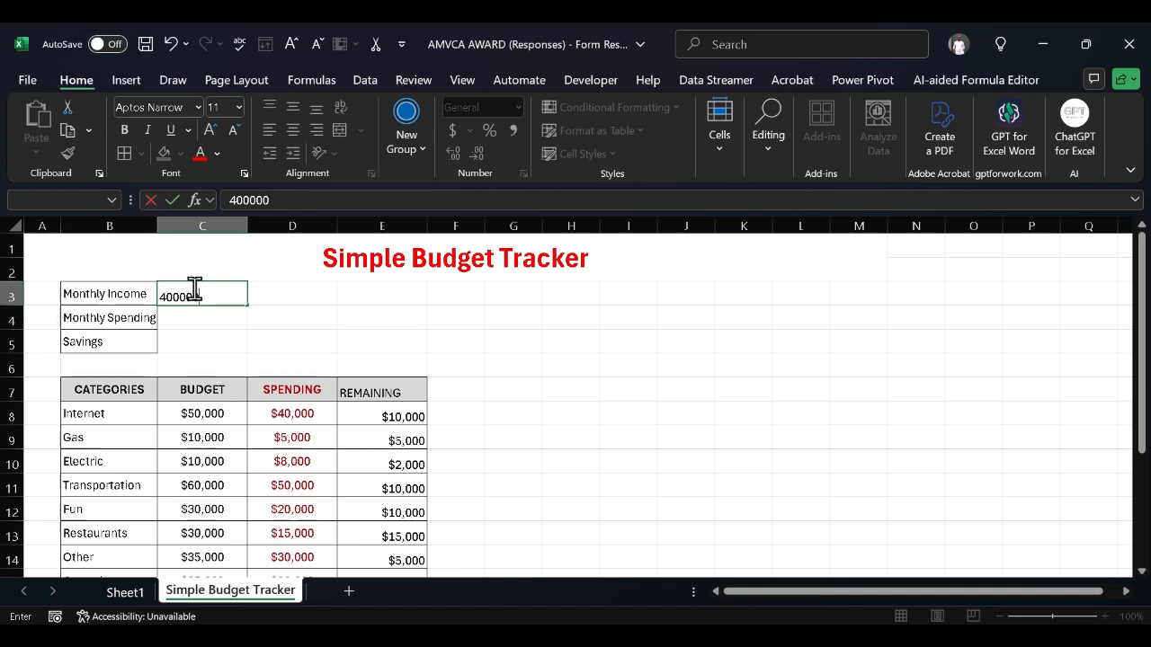
{"action": "left_click", "coordinate": [252, 346]}
Enter =SUM(D8:D16) in C4 so Monthly Spending totals the SPENDING values to $328,000
{"action": "left_click", "coordinate": [226, 315]}
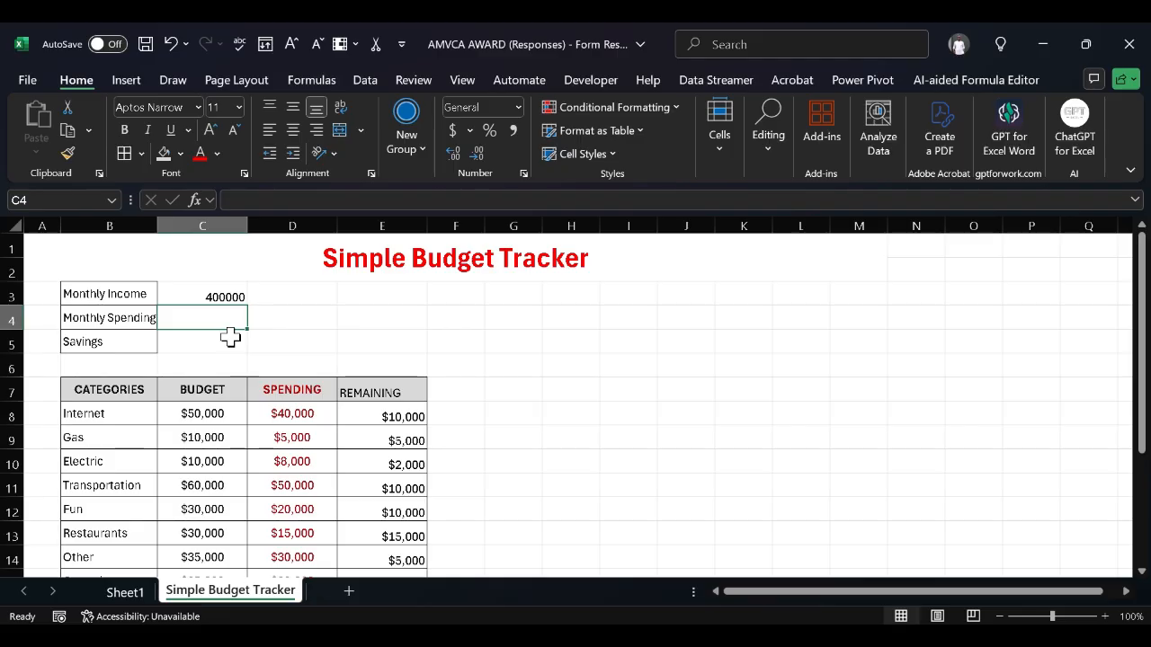
{"action": "scroll", "coordinate": [231, 336], "scroll_direction": "down", "scroll_amount": 2}
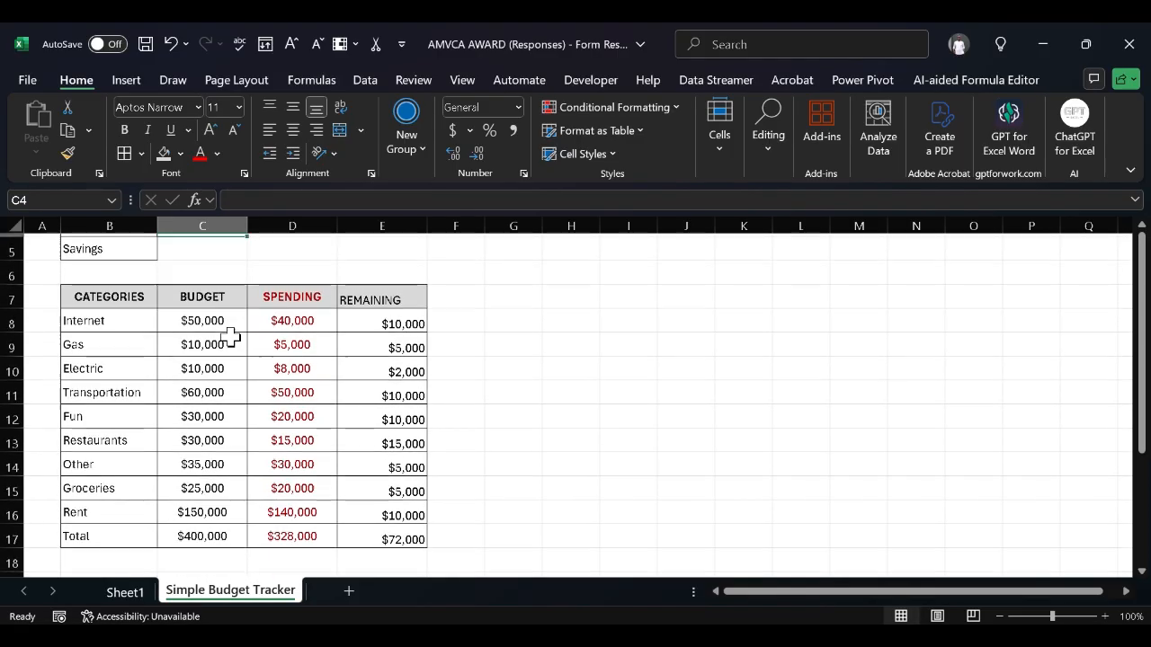
{"action": "scroll", "coordinate": [231, 337], "scroll_direction": "up", "scroll_amount": 2}
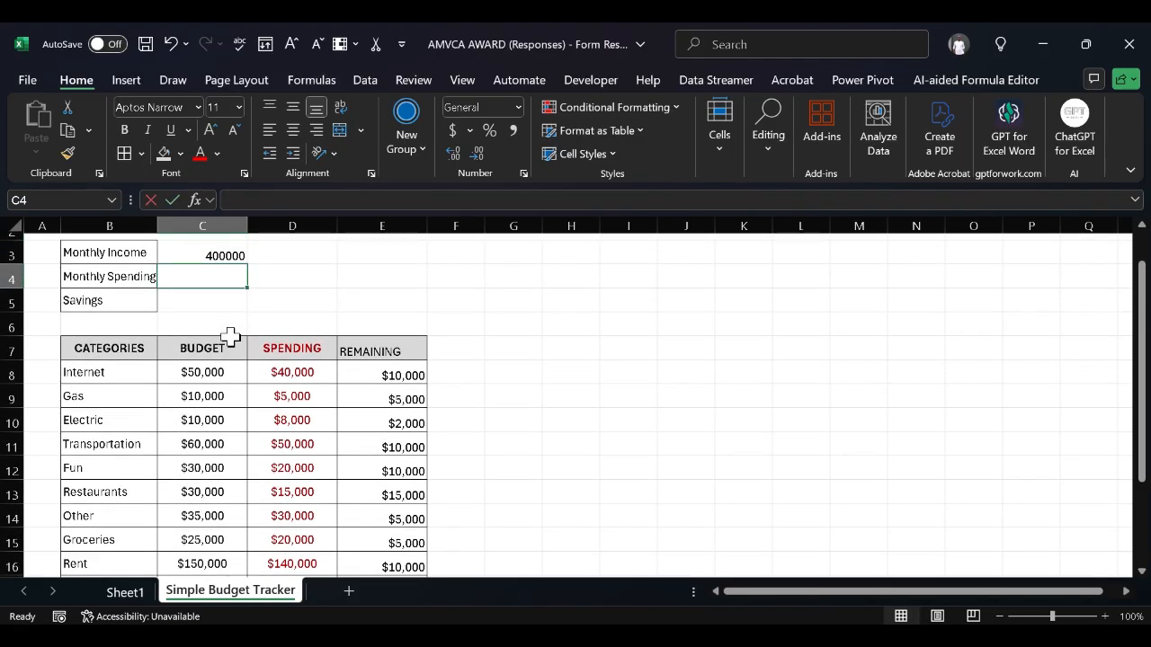
{"action": "type", "text": "=su"}
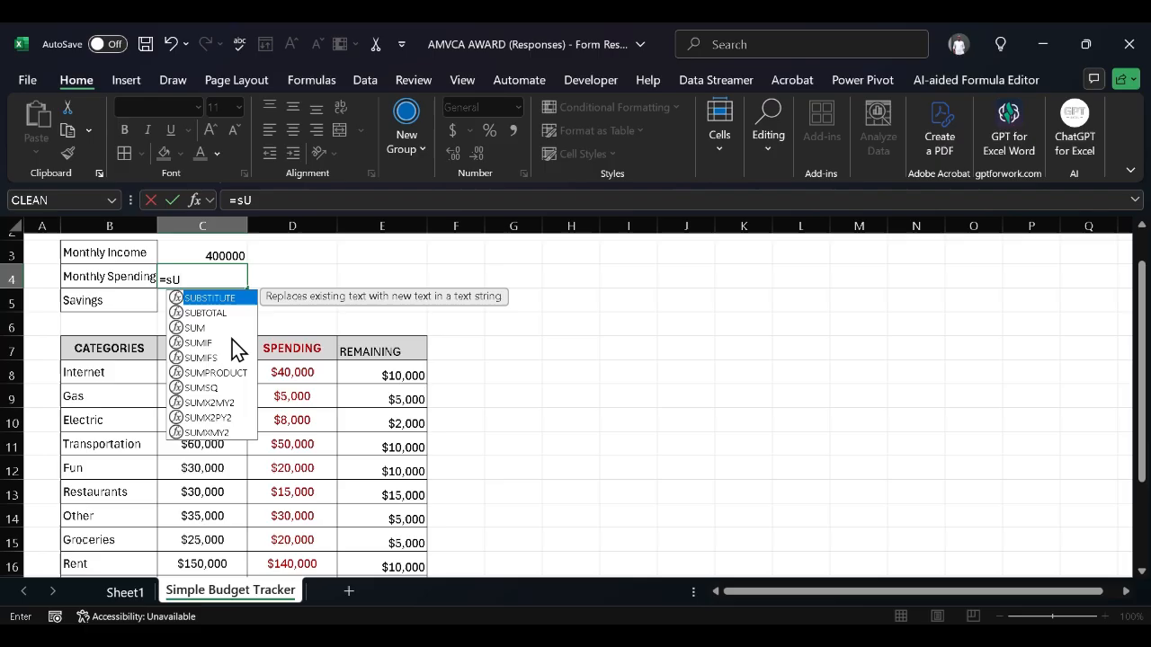
{"action": "key", "text": "BackSpace"}
{"action": "key", "text": "BackSpace"}
{"action": "type", "text": "S"}
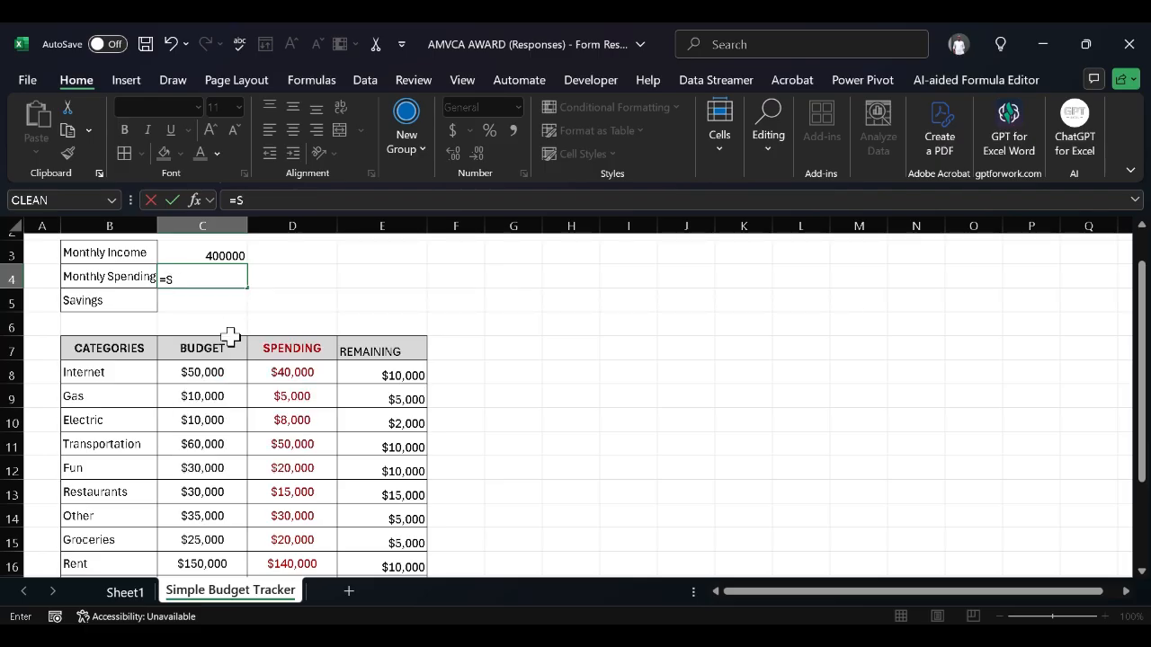
{"action": "type", "text": "UM("}
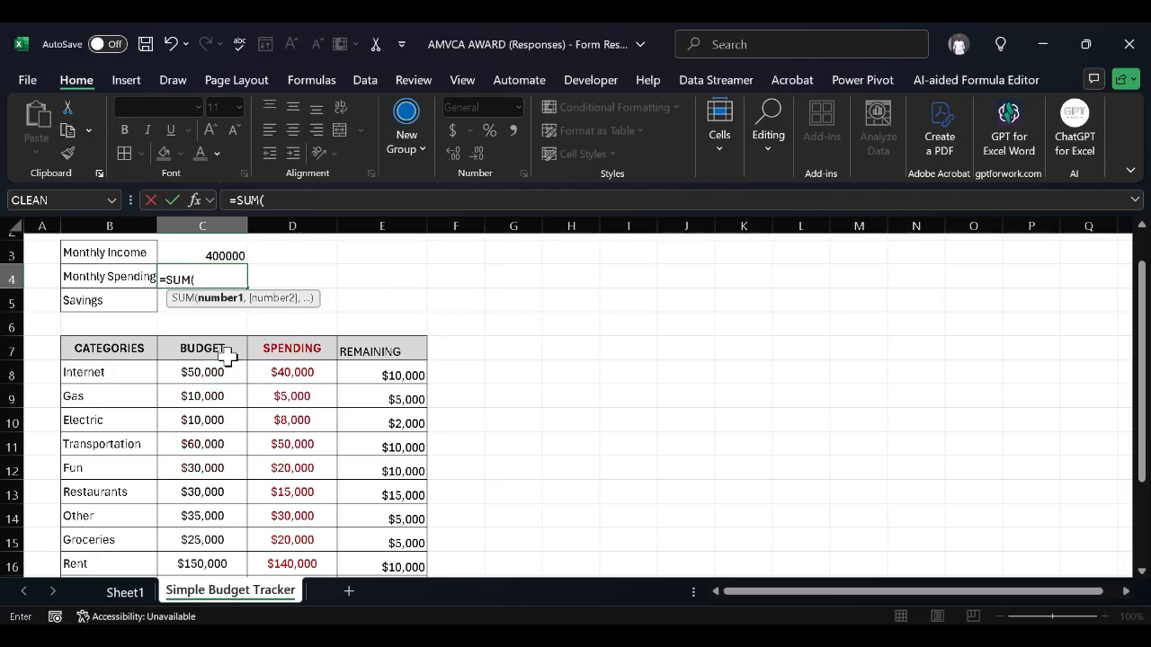
{"action": "left_click", "coordinate": [227, 365]}
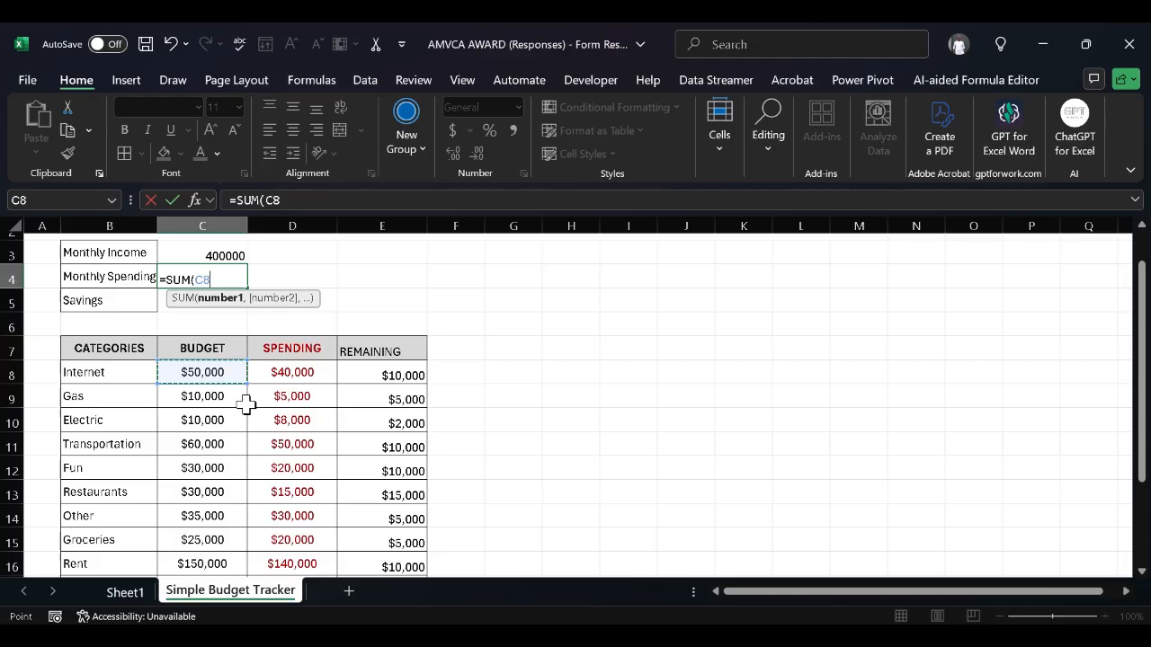
{"action": "scroll", "coordinate": [244, 402], "scroll_direction": "down", "scroll_amount": 1}
{"action": "scroll", "coordinate": [246, 403], "scroll_direction": "up", "scroll_amount": 2}
{"action": "left_click", "coordinate": [257, 401]}
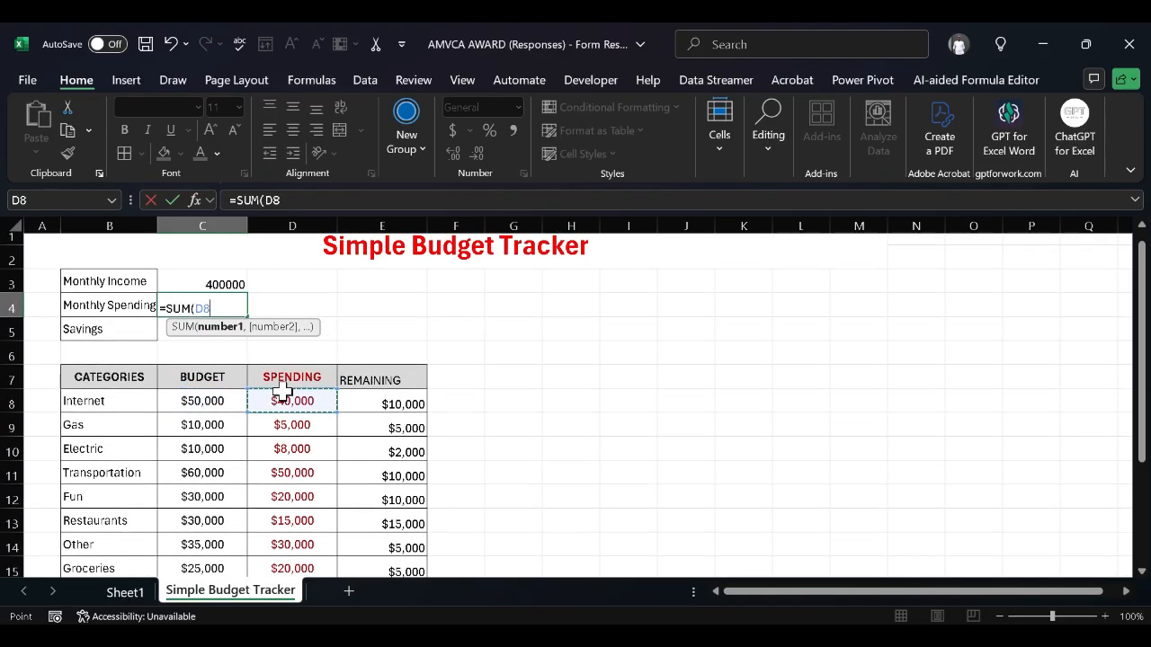
{"action": "scroll", "coordinate": [282, 391], "scroll_direction": "down", "scroll_amount": 1}
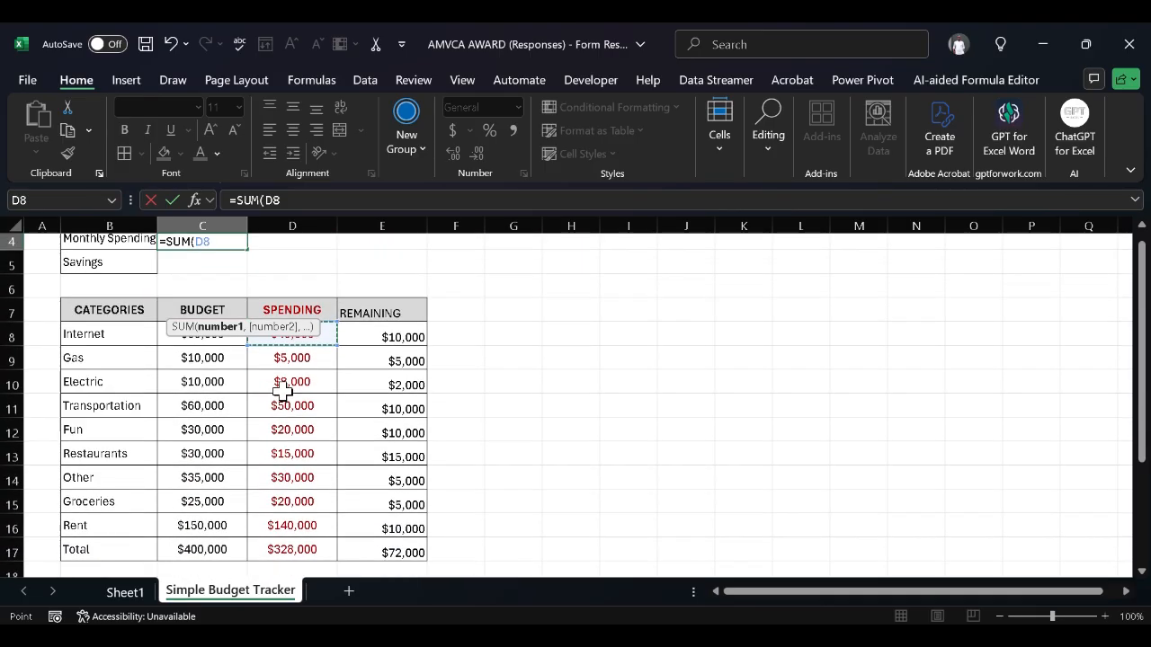
{"action": "key", "text": "shift+Down"}
{"action": "key", "text": "shift+Down"}
{"action": "key", "text": "shift+Down"}
{"action": "key", "text": "shift+Down"}
{"action": "key", "text": "shift+Down"}
{"action": "key", "text": "shift+Down"}
{"action": "key", "text": "shift+Down"}
{"action": "key", "text": "shift+Down"}
{"action": "key", "text": "shift+Down"}
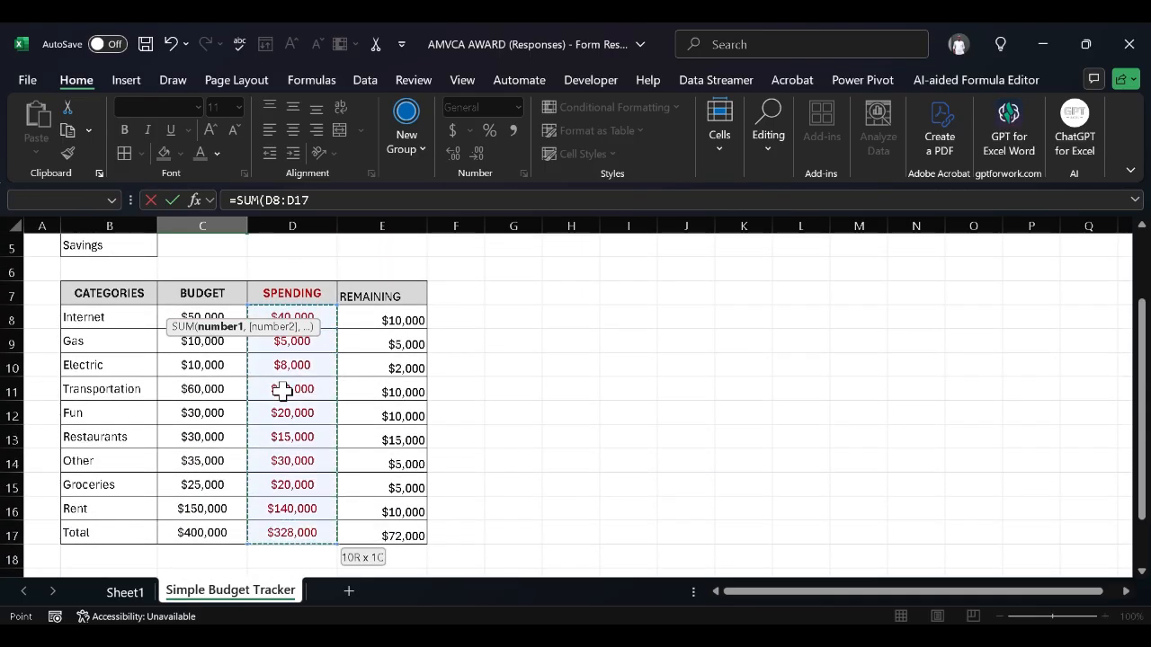
{"action": "scroll", "coordinate": [282, 391], "scroll_direction": "up", "scroll_amount": 1}
{"action": "scroll", "coordinate": [283, 391], "scroll_direction": "down", "scroll_amount": 2}
{"action": "scroll", "coordinate": [282, 391], "scroll_direction": "up", "scroll_amount": 1}
{"action": "key", "text": "shift+Up"}
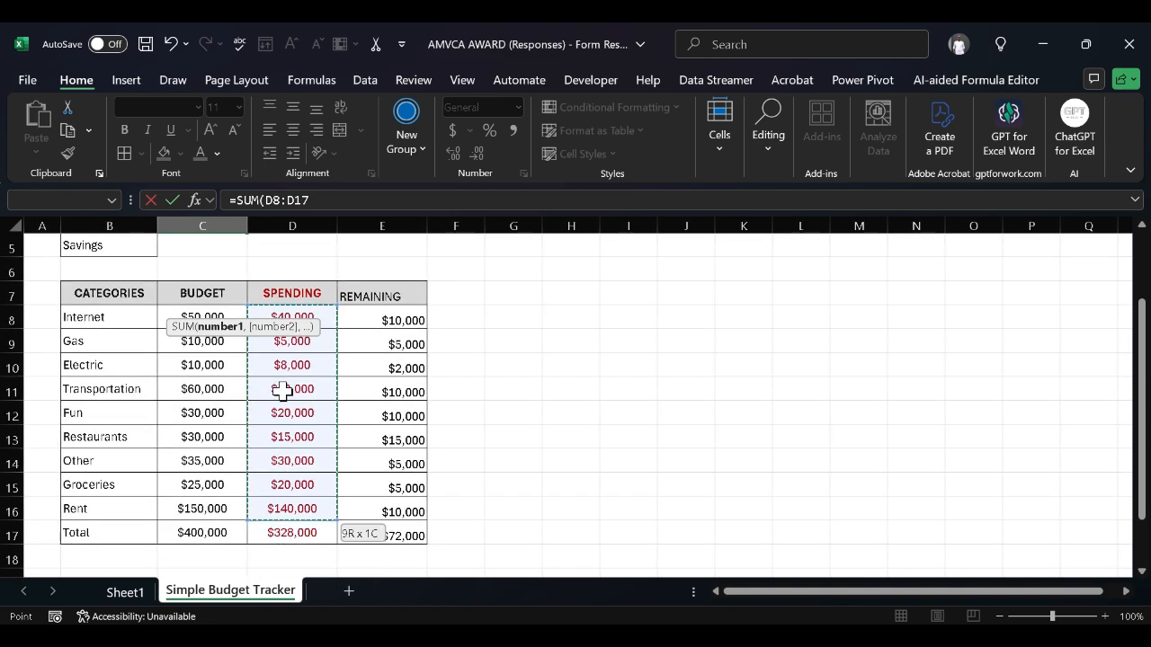
{"action": "scroll", "coordinate": [282, 391], "scroll_direction": "up", "scroll_amount": 1}
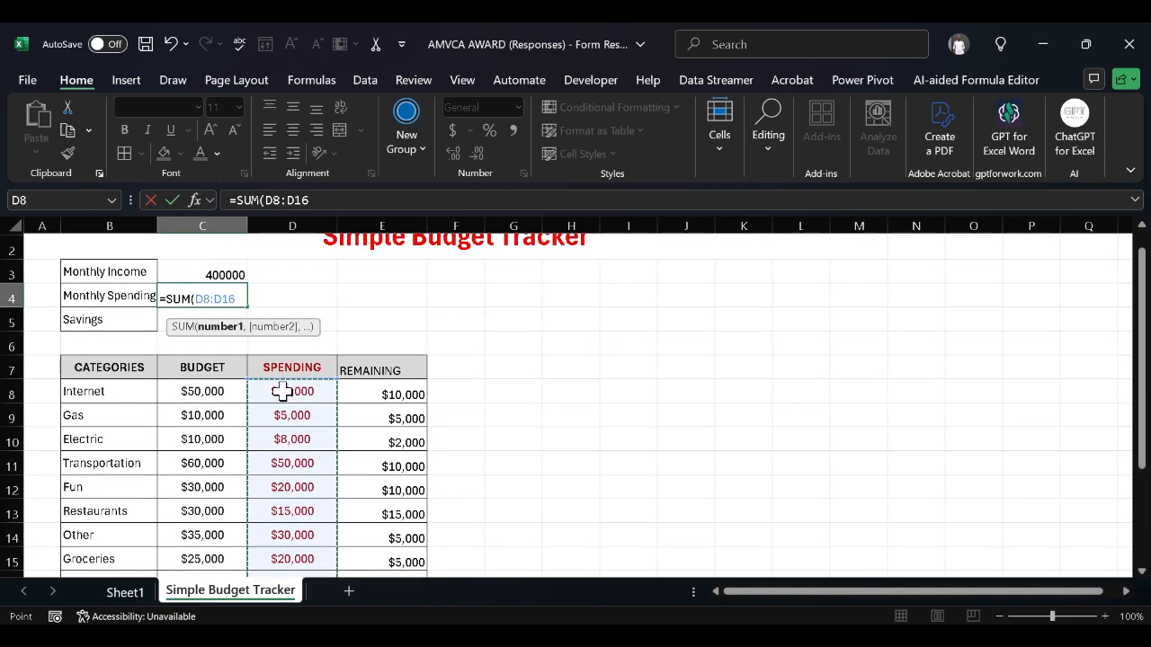
{"action": "type", "text": ")"}
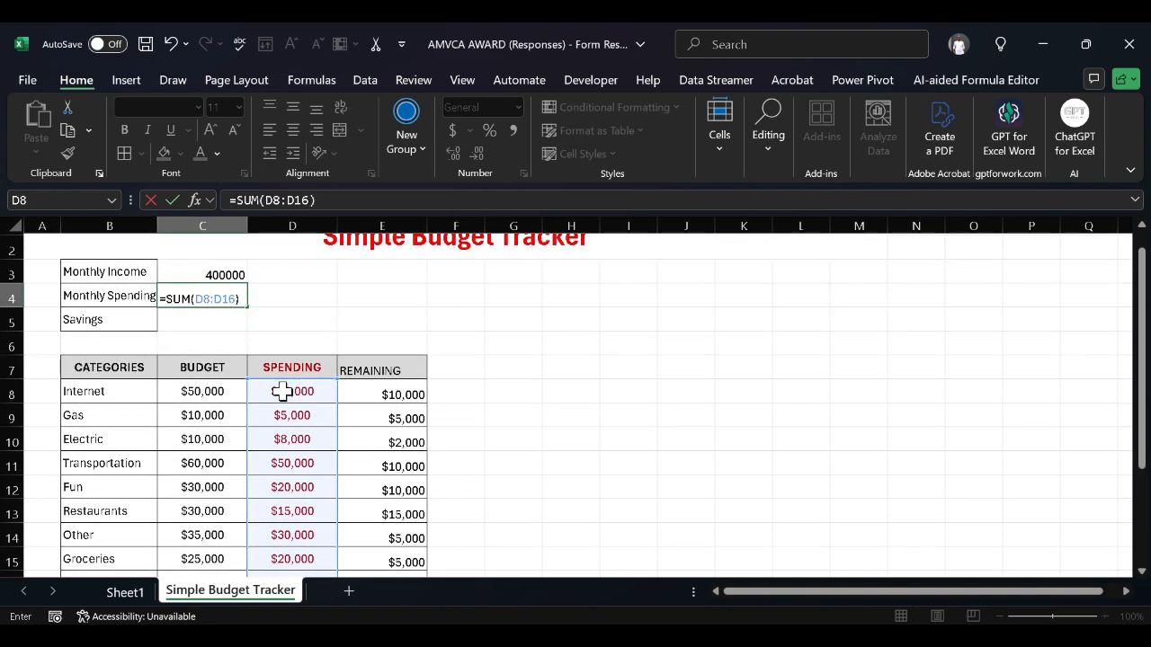
{"action": "key", "text": "Return"}
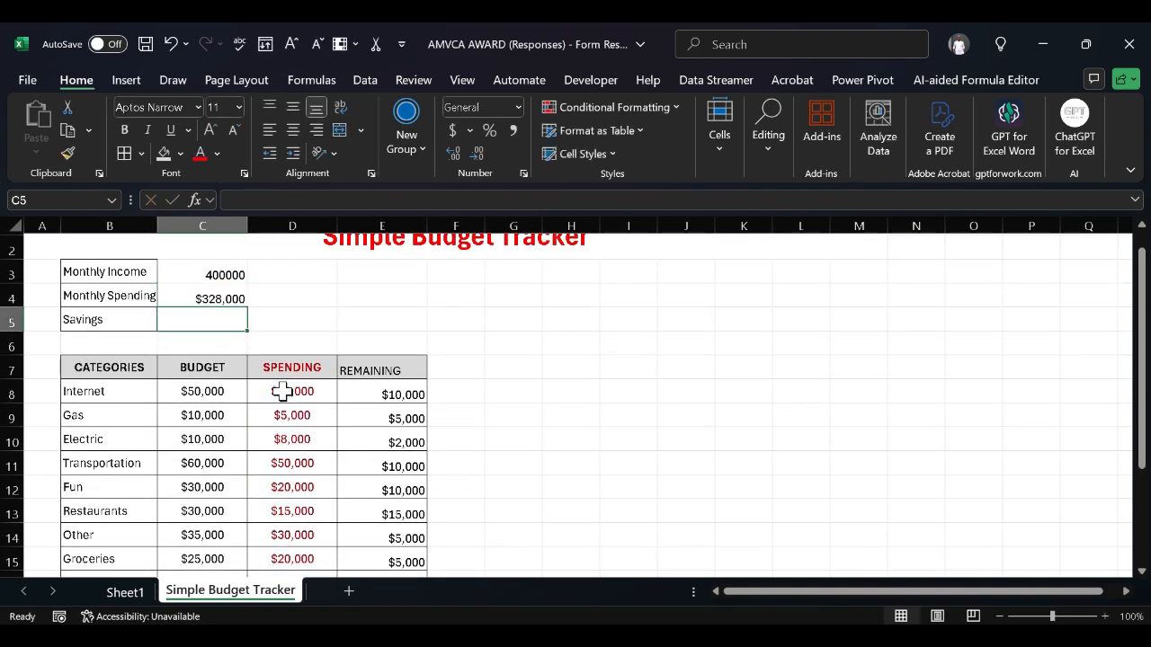
Enter =C3-C4 in C5 so Savings shows $72,000
{"action": "double_click", "coordinate": [221, 320]}
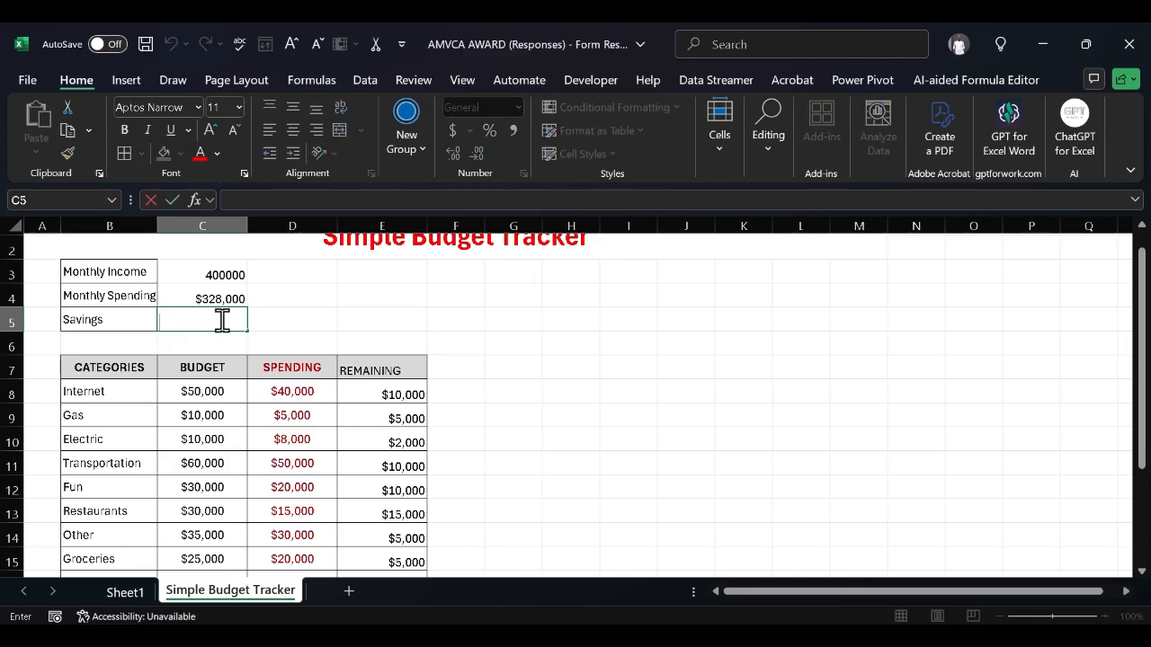
{"action": "type", "text": "="}
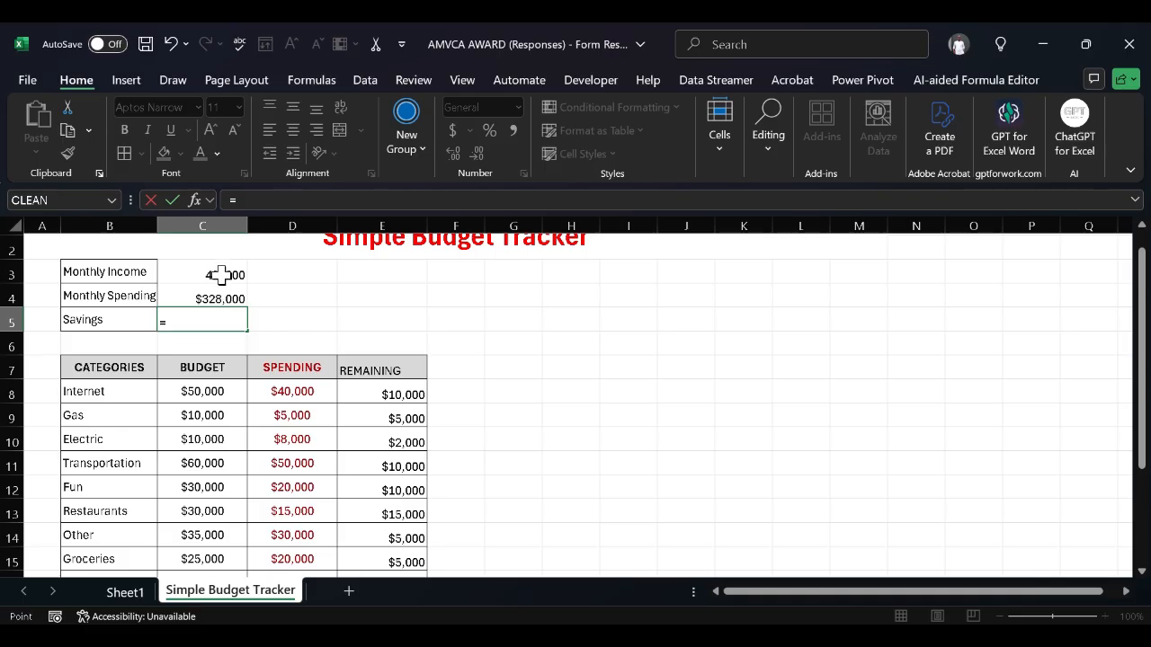
{"action": "left_click", "coordinate": [221, 275]}
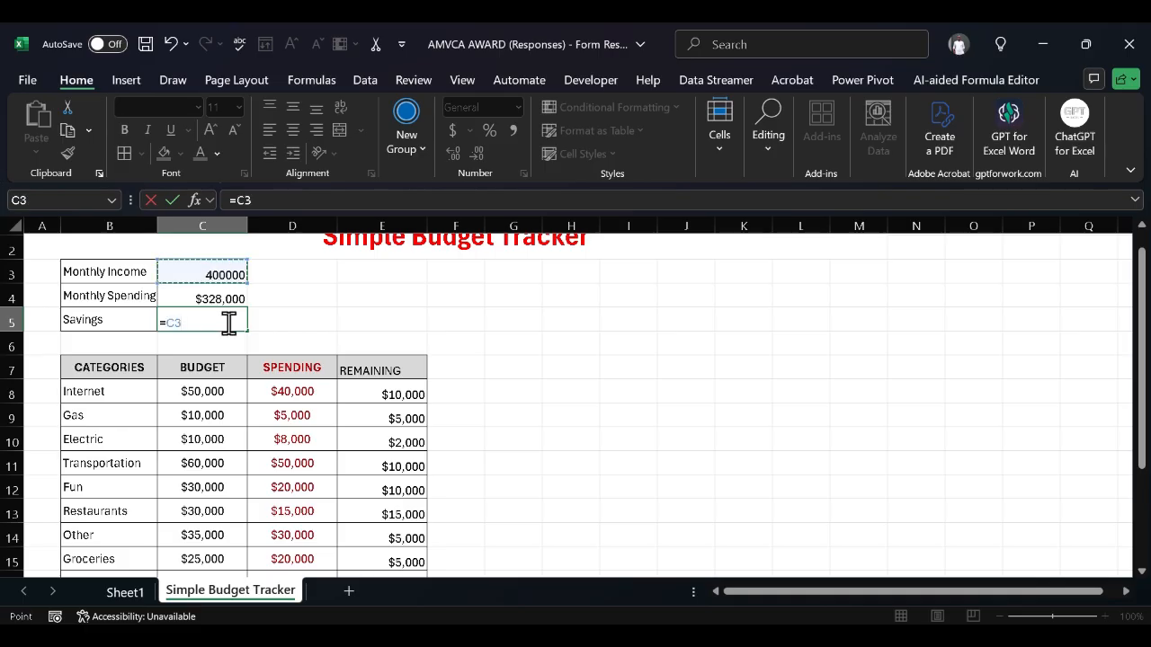
{"action": "type", "text": "-"}
{"action": "left_click", "coordinate": [229, 296]}
{"action": "key", "text": "Return"}
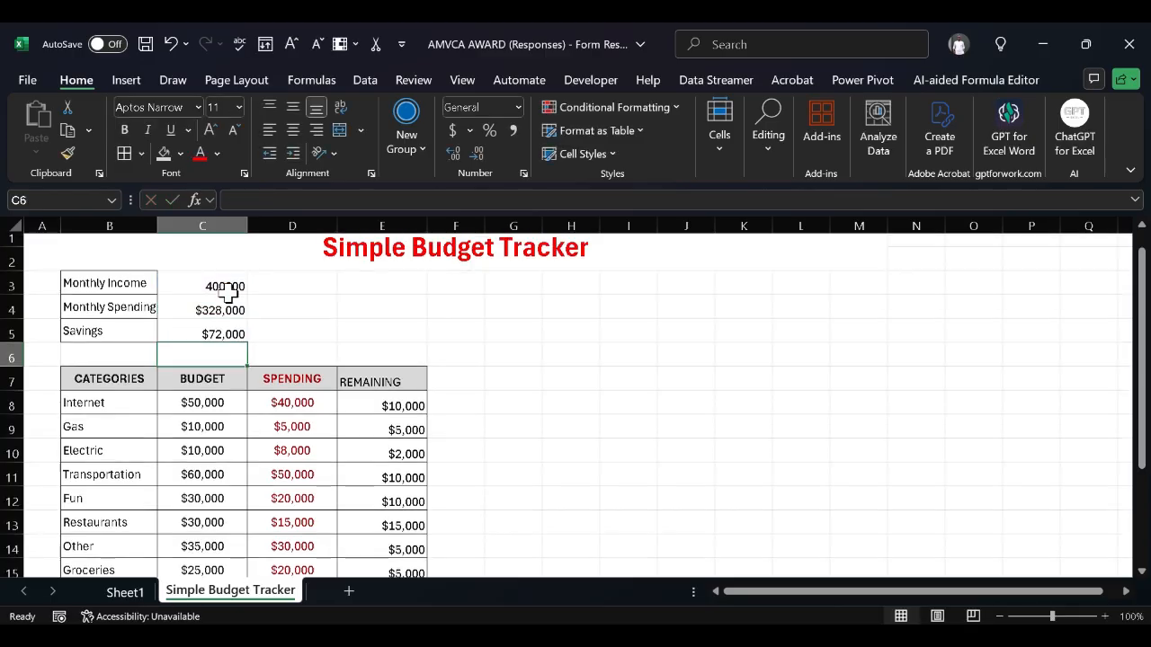
Select the summary block B3:C5
{"action": "left_click", "coordinate": [310, 335]}
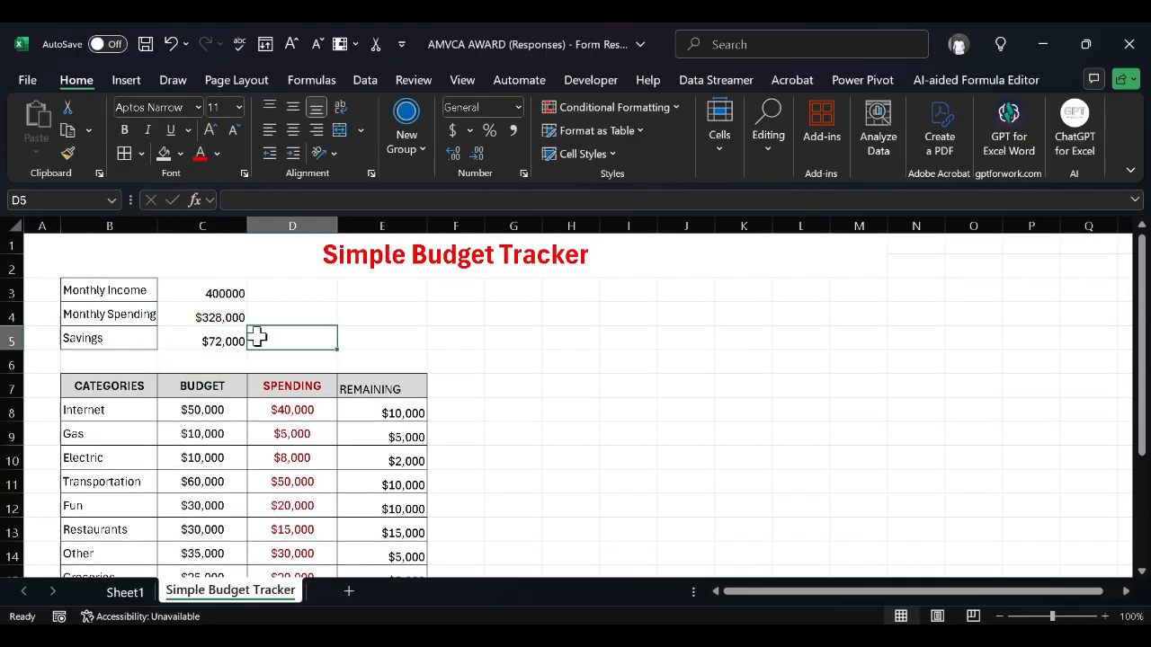
{"action": "left_click", "coordinate": [81, 293]}
{"action": "key", "text": "shift+Right"}
{"action": "key", "text": "shift+Down"}
{"action": "key", "text": "shift+Down"}
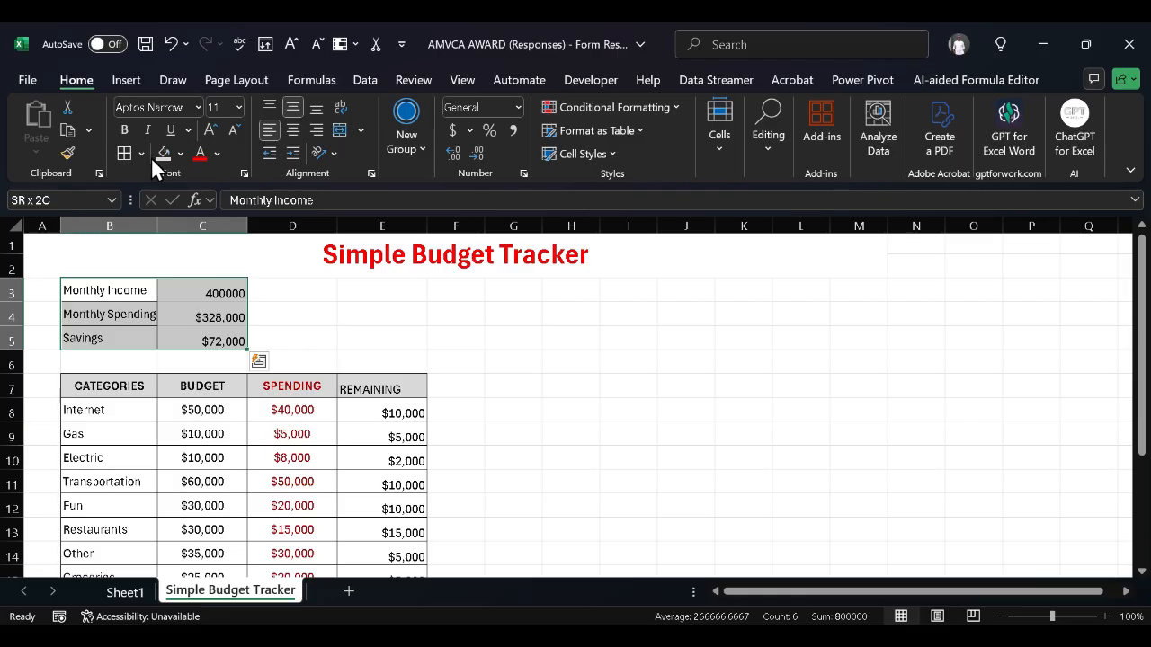
Apply All Borders to the summary block B3:C5
{"action": "left_click", "coordinate": [128, 158]}
{"action": "left_click", "coordinate": [321, 331]}
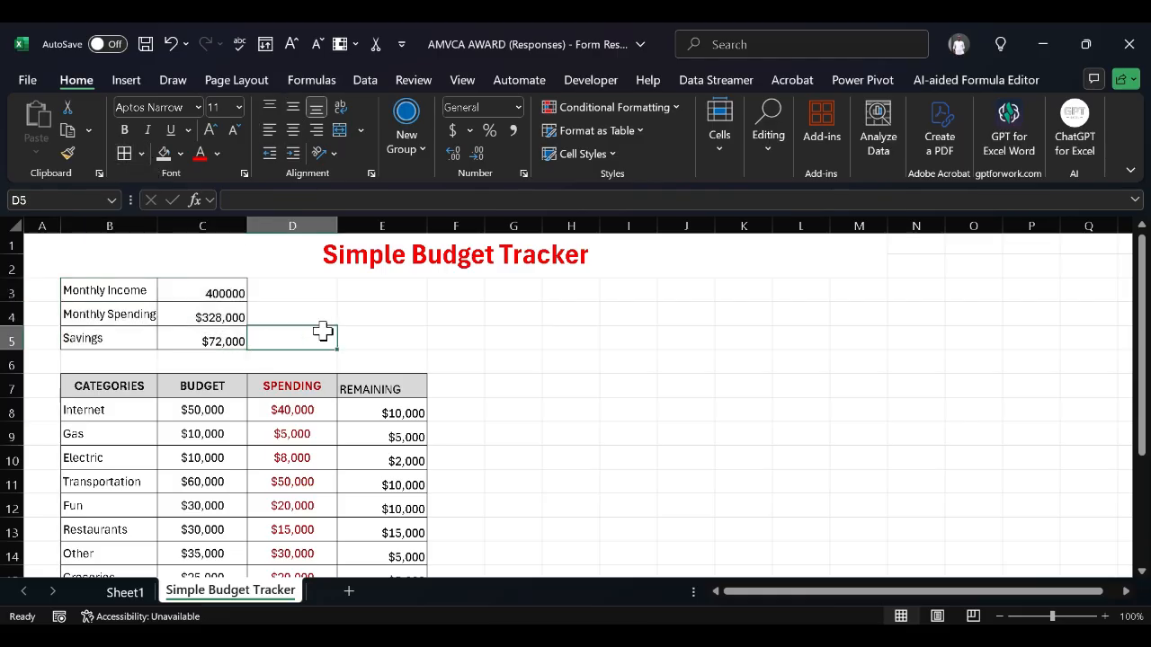
{"action": "left_click", "coordinate": [482, 364]}
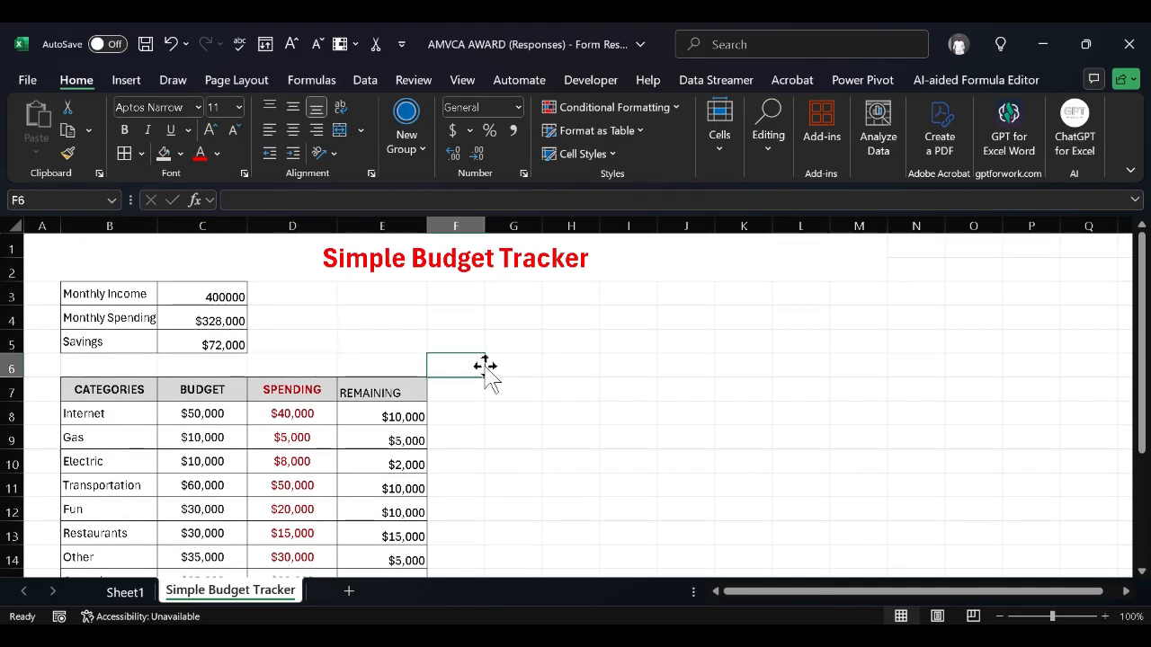
{"action": "scroll", "coordinate": [485, 366], "scroll_direction": "down", "scroll_amount": 1}
{"action": "scroll", "coordinate": [485, 368], "scroll_direction": "down", "scroll_amount": 2}
Make the B7:E7 headers, including REMAINING, bold and centred both vertically and horizontally
{"action": "left_click", "coordinate": [349, 310]}
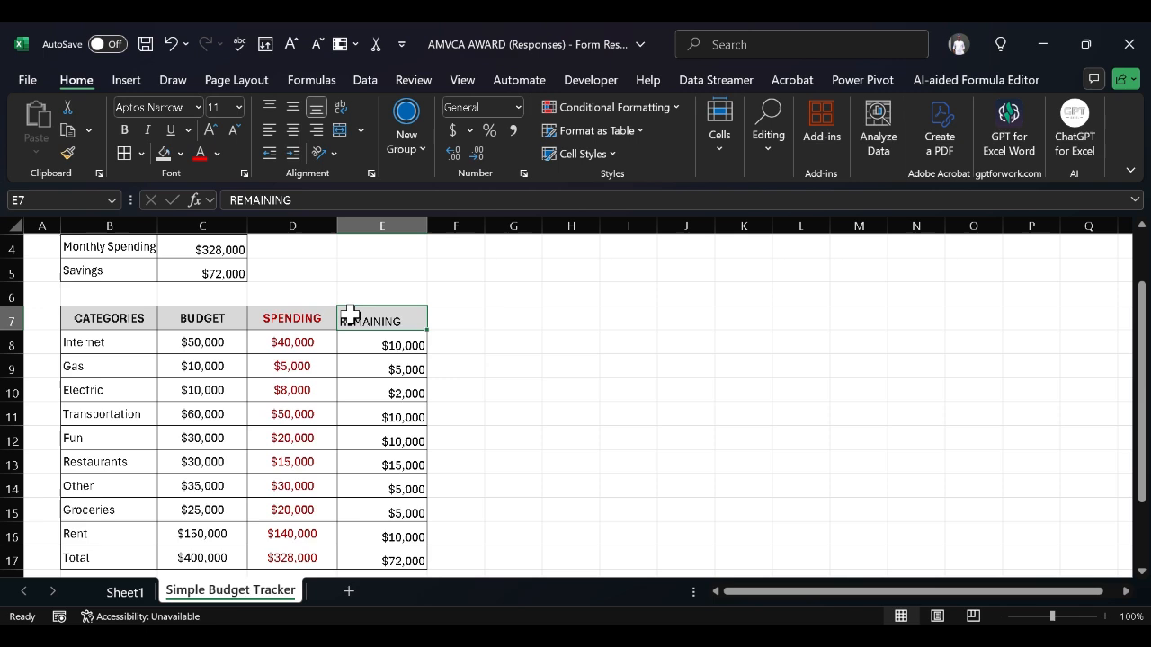
{"action": "left_click", "coordinate": [134, 311]}
{"action": "key", "text": "shift+Right"}
{"action": "key", "text": "shift+Right"}
{"action": "key", "text": "shift+Right"}
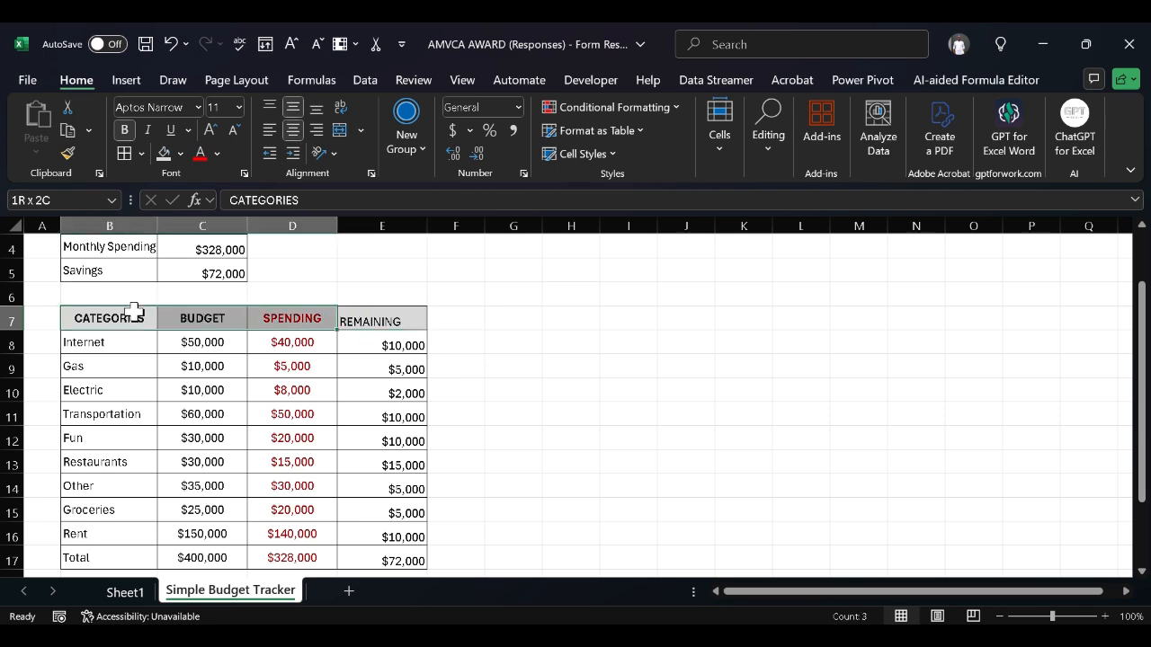
{"action": "left_click", "coordinate": [132, 131]}
{"action": "left_click", "coordinate": [132, 131]}
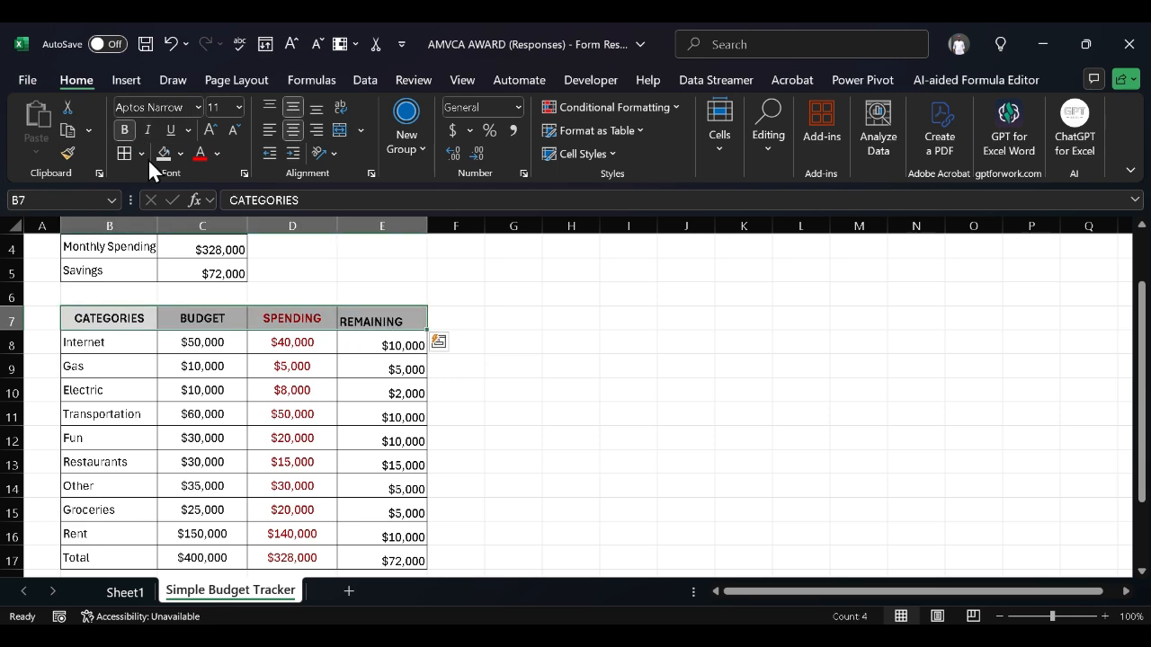
{"action": "left_click", "coordinate": [291, 113]}
{"action": "left_click", "coordinate": [290, 113]}
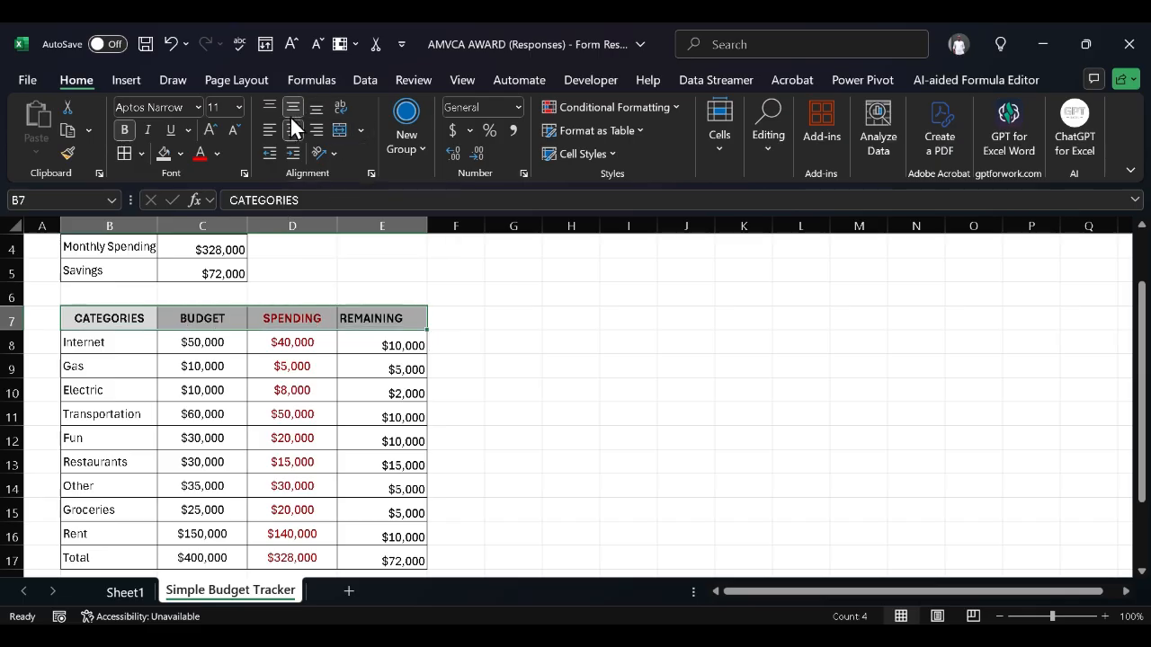
{"action": "left_click", "coordinate": [290, 127]}
{"action": "left_click", "coordinate": [290, 127]}
{"action": "left_click", "coordinate": [510, 342]}
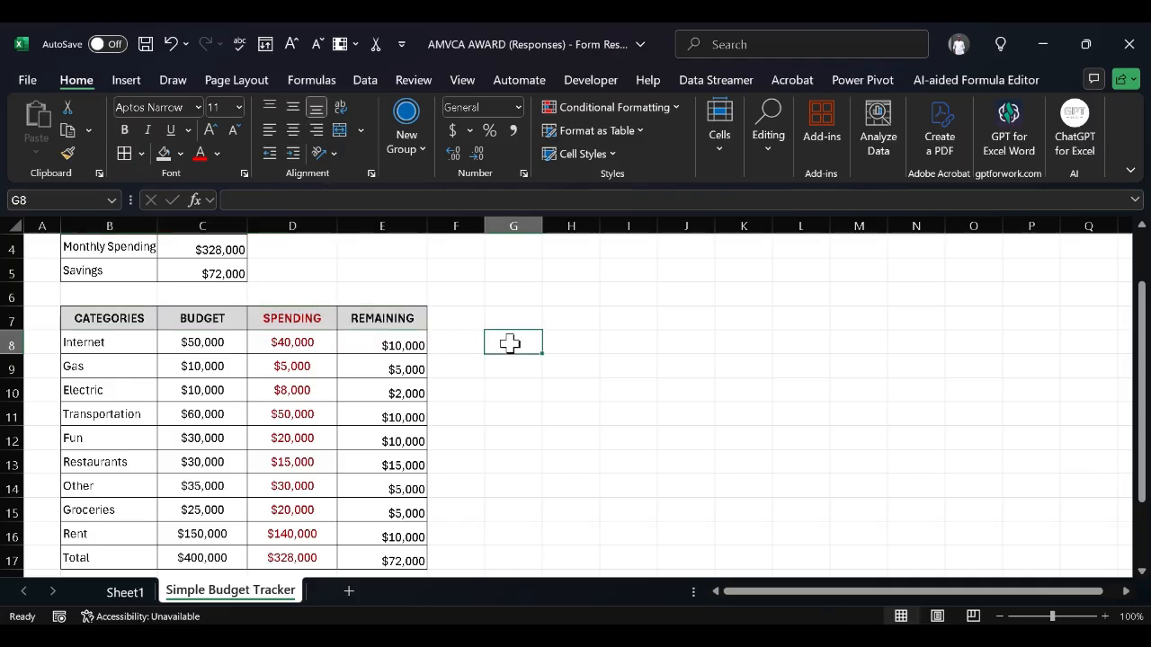
Shade the labels B3:B5 with a grey fill
{"action": "scroll", "coordinate": [510, 342], "scroll_direction": "up", "scroll_amount": 1}
{"action": "scroll", "coordinate": [510, 342], "scroll_direction": "up", "scroll_amount": 1}
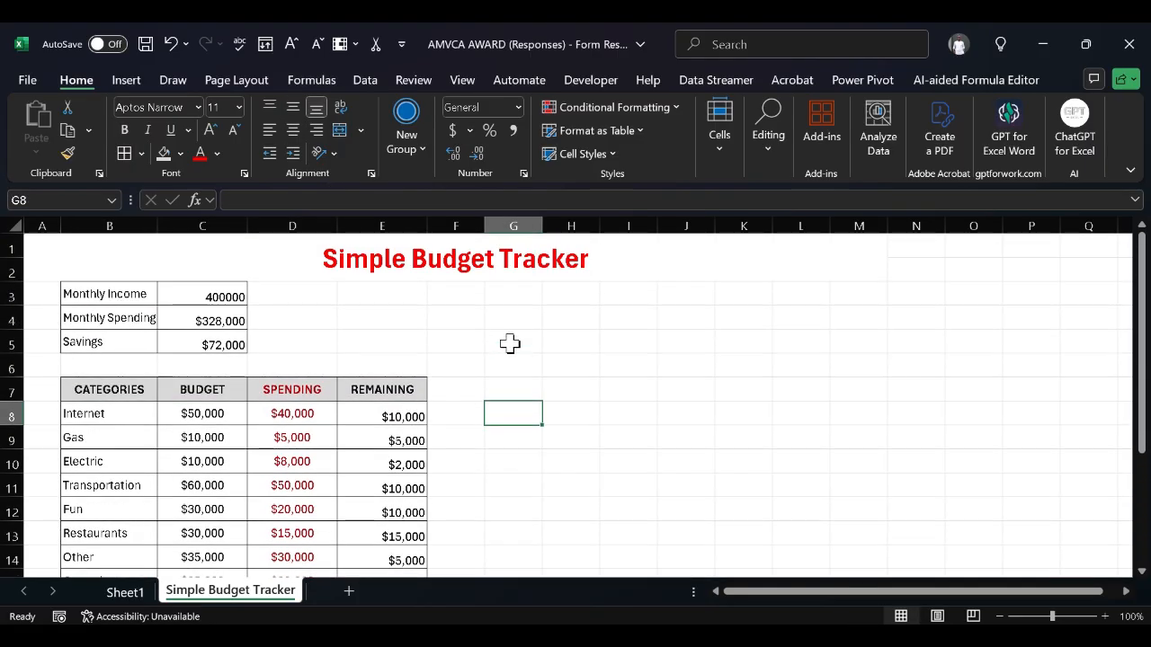
{"action": "scroll", "coordinate": [510, 342], "scroll_direction": "down", "scroll_amount": 1}
{"action": "scroll", "coordinate": [510, 342], "scroll_direction": "down", "scroll_amount": 3}
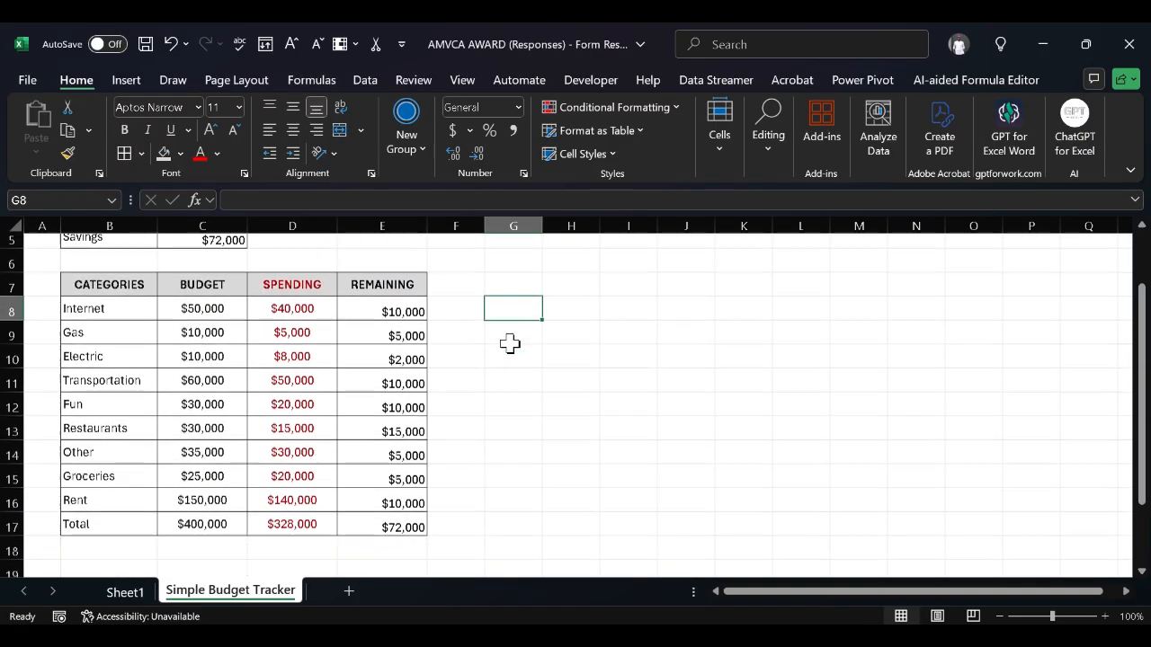
{"action": "scroll", "coordinate": [510, 342], "scroll_direction": "up", "scroll_amount": 2}
{"action": "scroll", "coordinate": [509, 343], "scroll_direction": "up", "scroll_amount": 2}
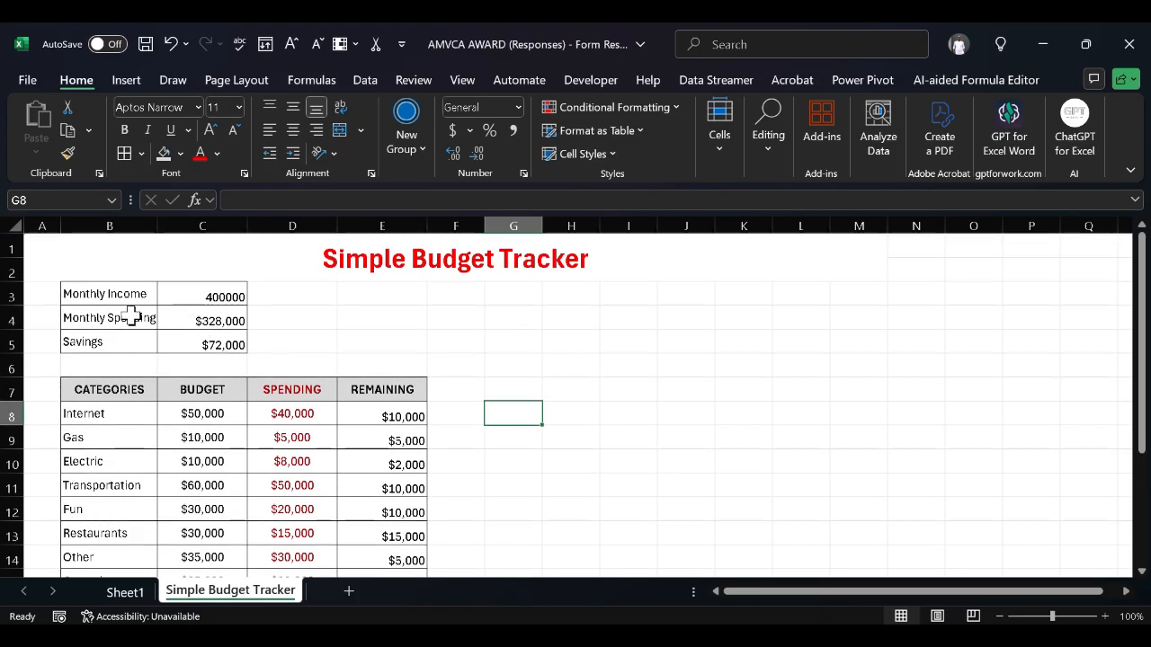
{"action": "left_click", "coordinate": [107, 295]}
{"action": "key", "text": "shift+Down"}
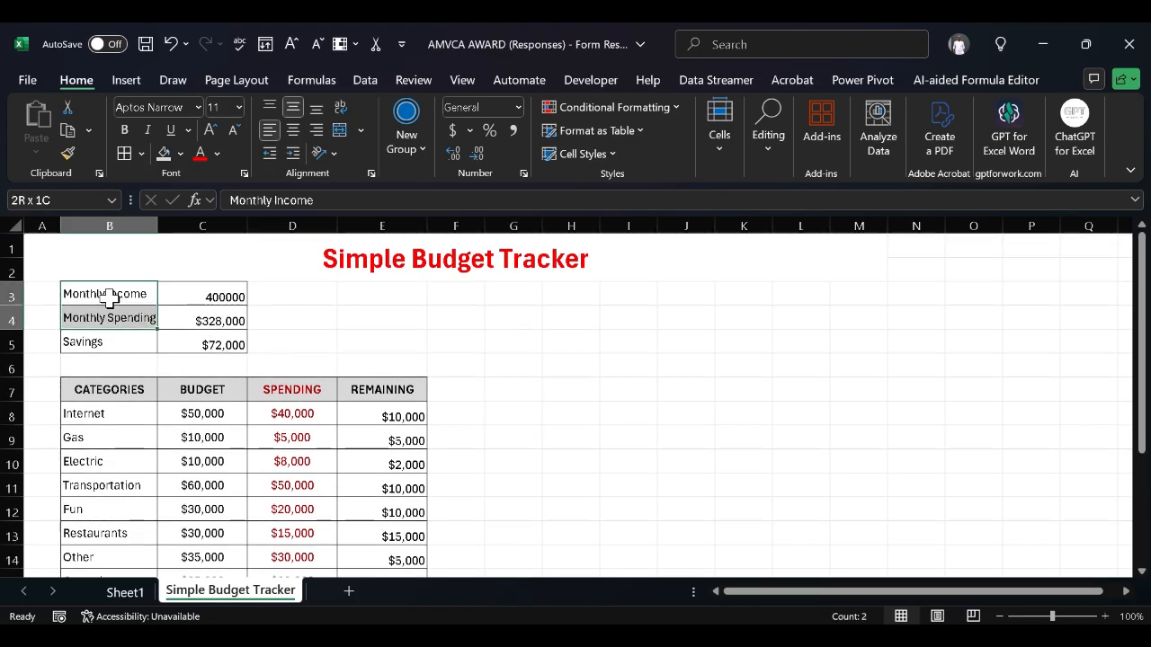
{"action": "key", "text": "shift+Down"}
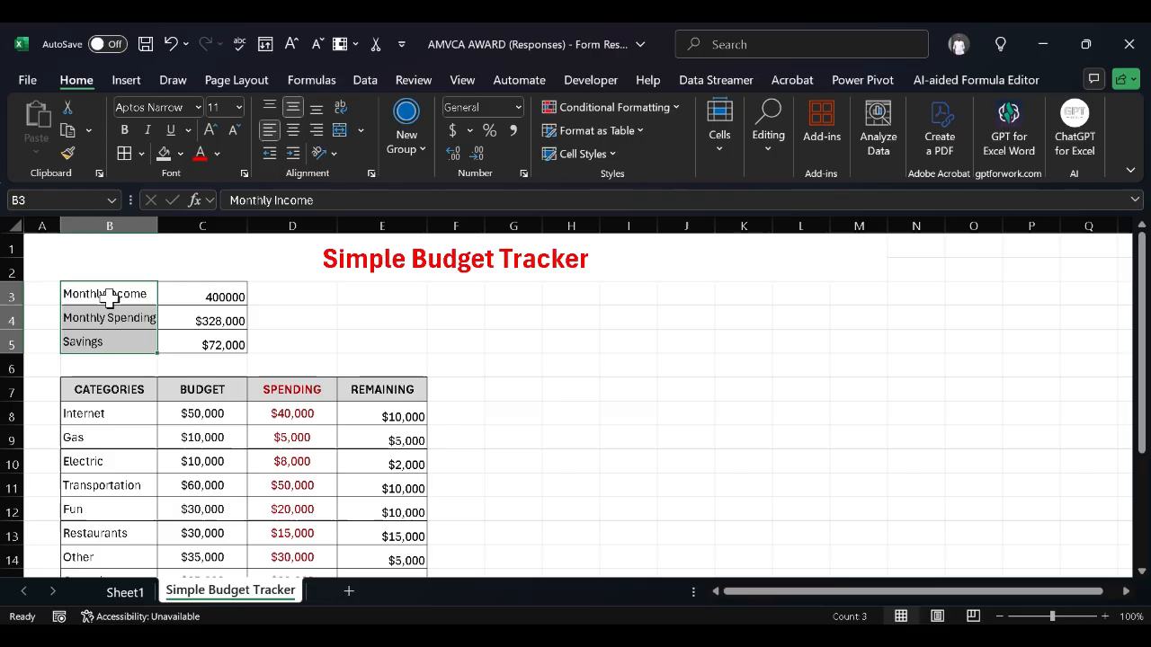
{"action": "left_click", "coordinate": [164, 153]}
{"action": "left_click", "coordinate": [343, 363]}
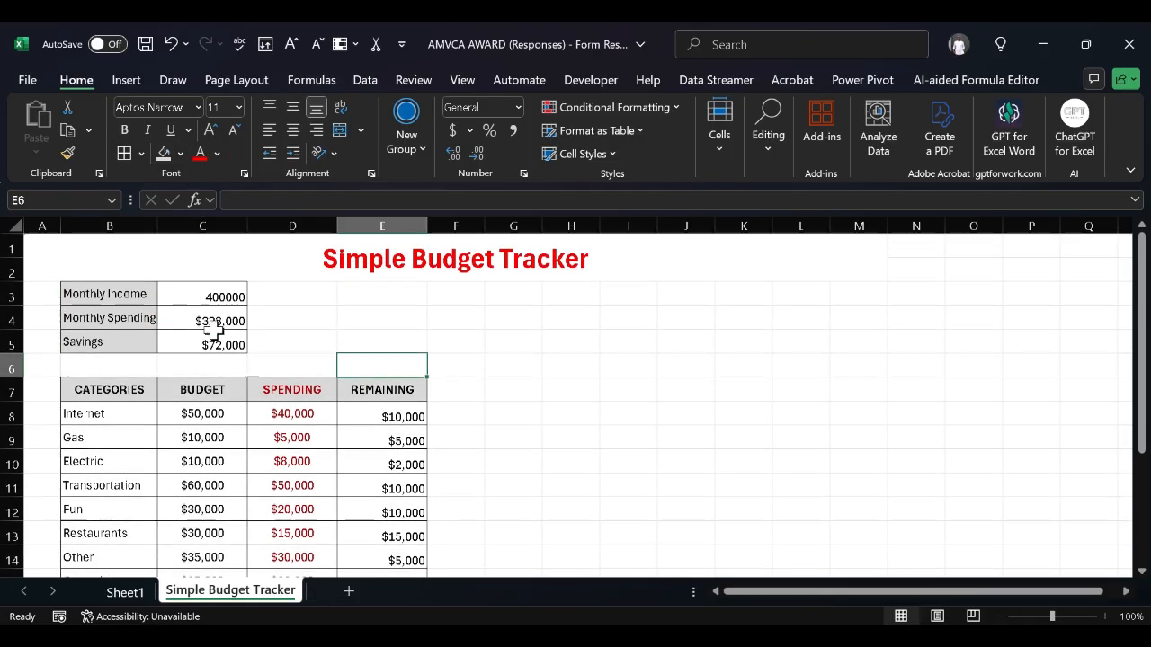
Select the summary amounts C3:C5 for number formatting
{"action": "left_click_drag", "start_coordinate": [231, 287], "coordinate": [232, 286]}
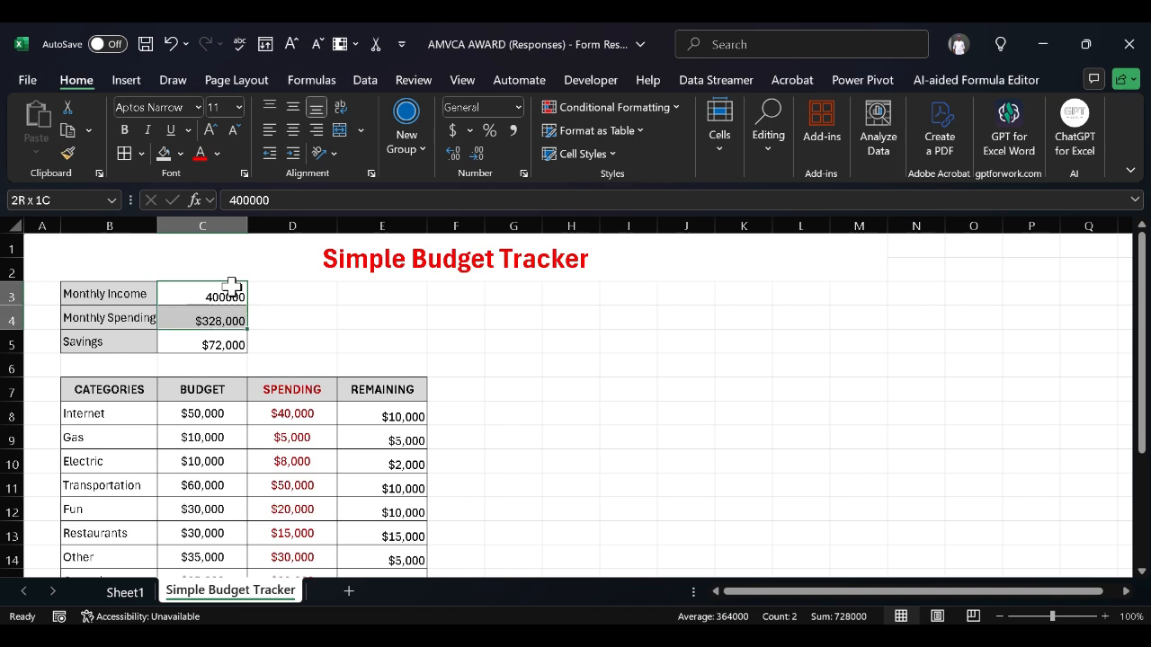
{"action": "key", "text": "shift+Down"}
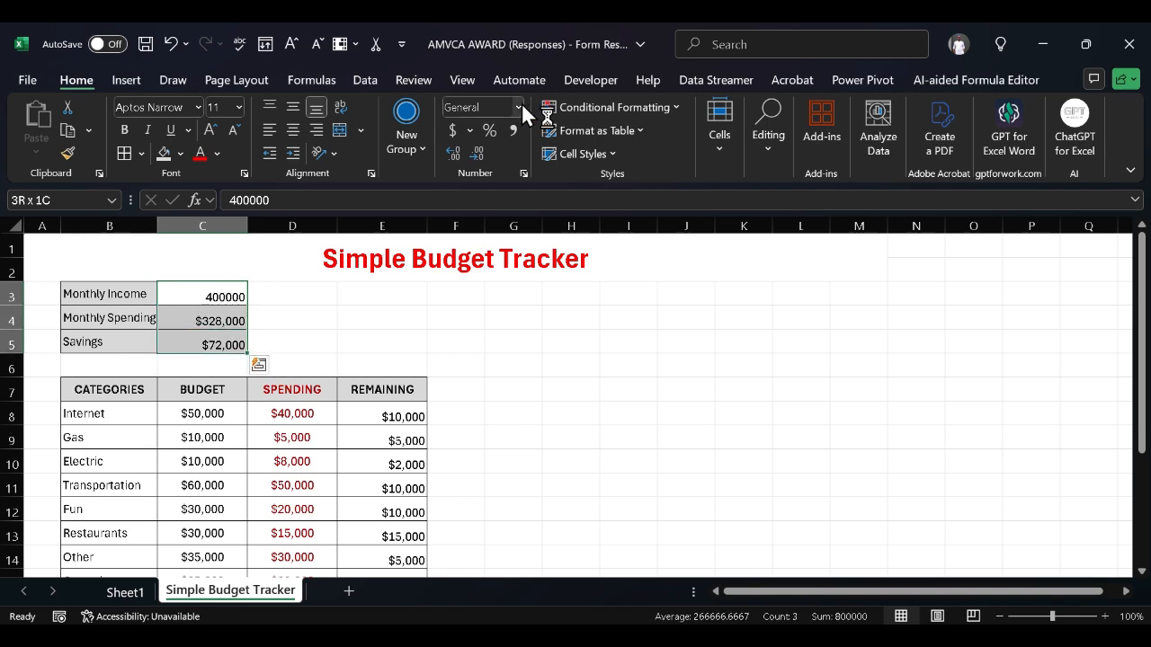
{"action": "left_click", "coordinate": [520, 105]}
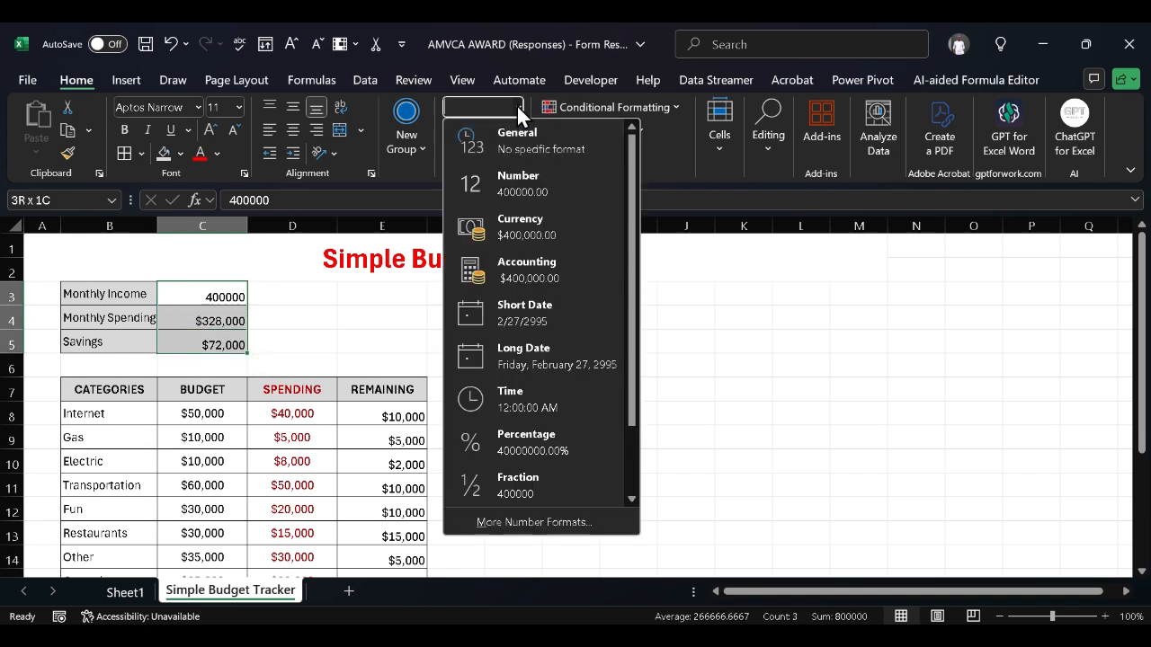
Format C3:C5 as ₦ (Yoruba) currency with 0 decimal places
{"action": "left_click", "coordinate": [518, 236]}
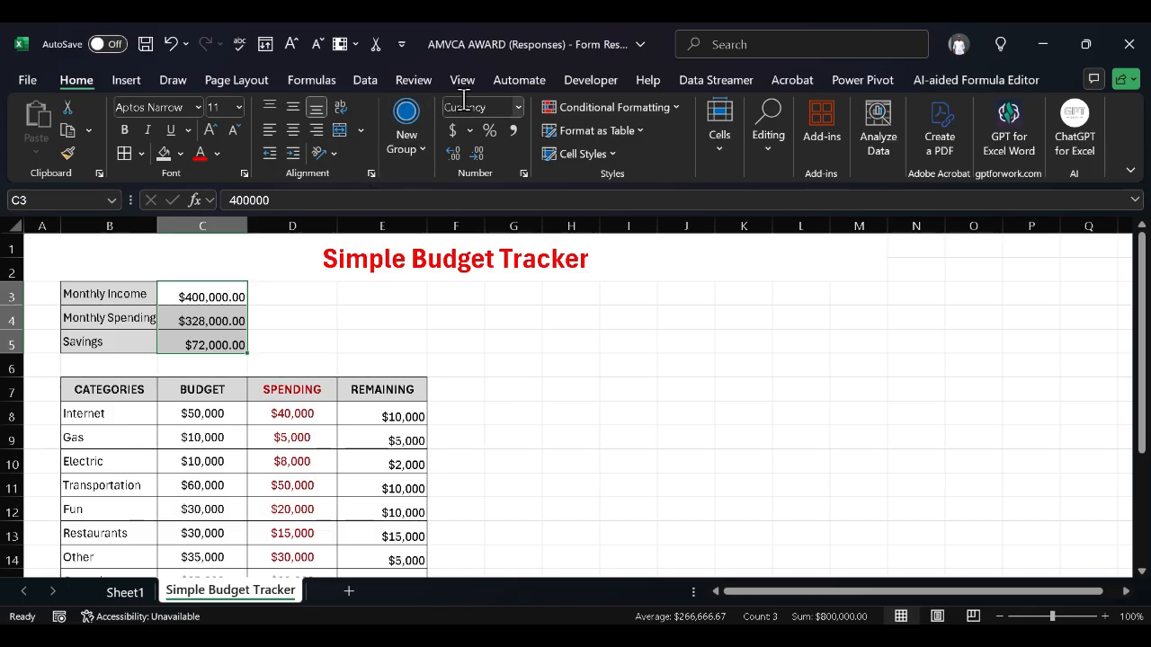
{"action": "left_click", "coordinate": [519, 105]}
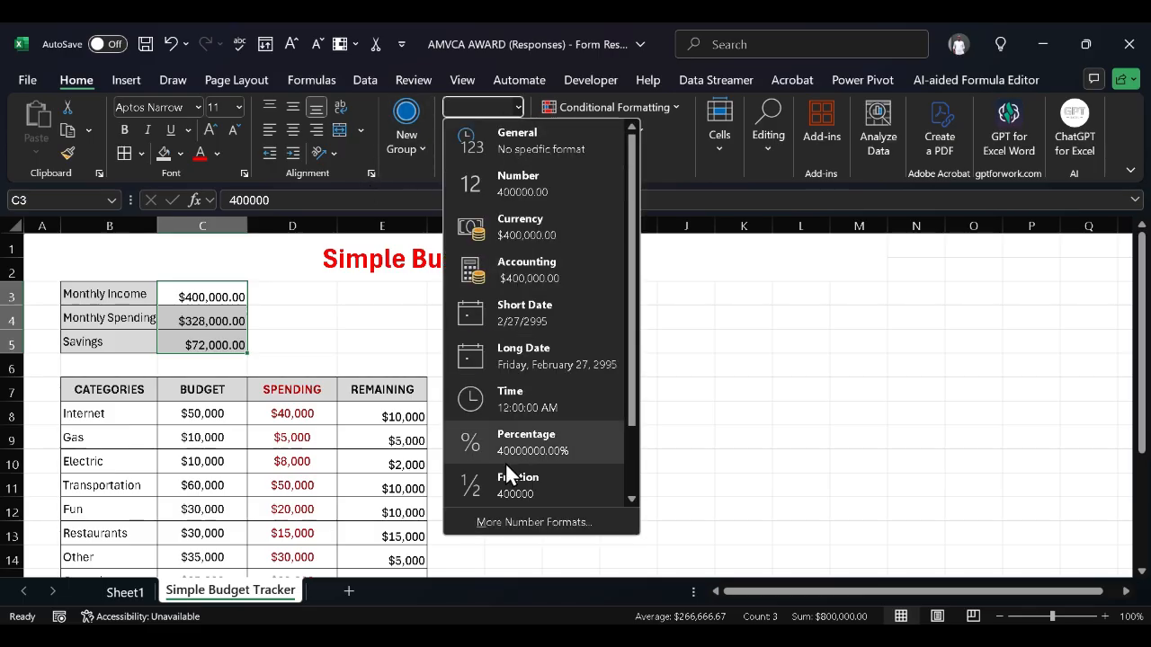
{"action": "left_click", "coordinate": [522, 521]}
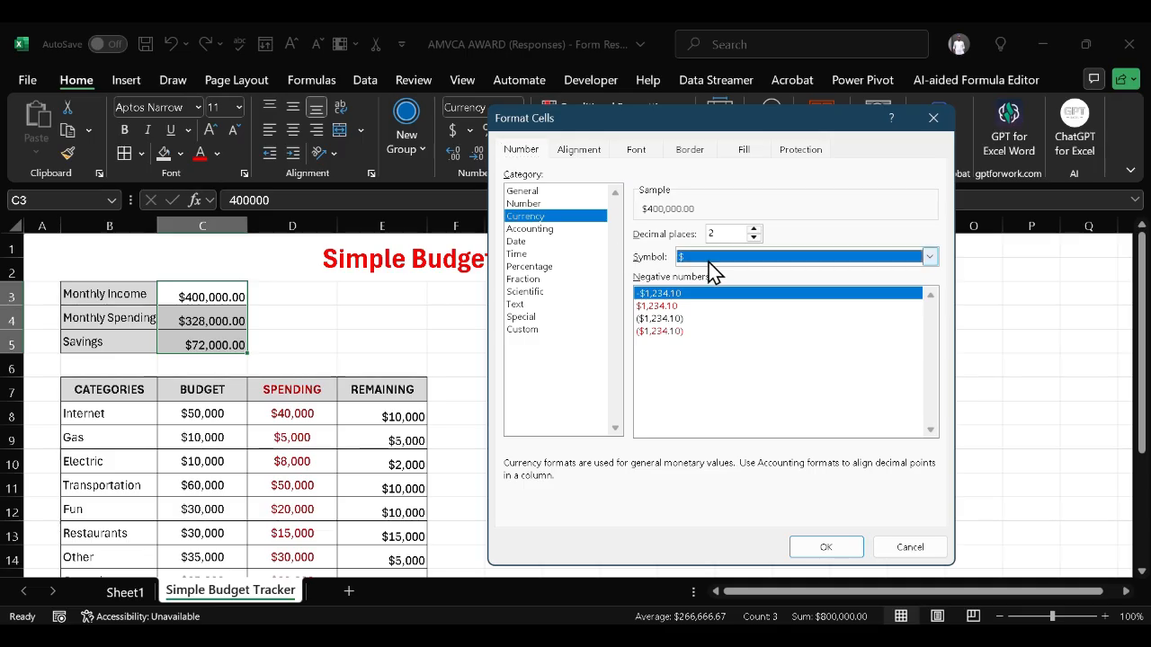
{"action": "left_click", "coordinate": [709, 258]}
{"action": "scroll", "coordinate": [729, 395], "scroll_direction": "down", "scroll_amount": 1}
{"action": "scroll", "coordinate": [728, 396], "scroll_direction": "down", "scroll_amount": 20}
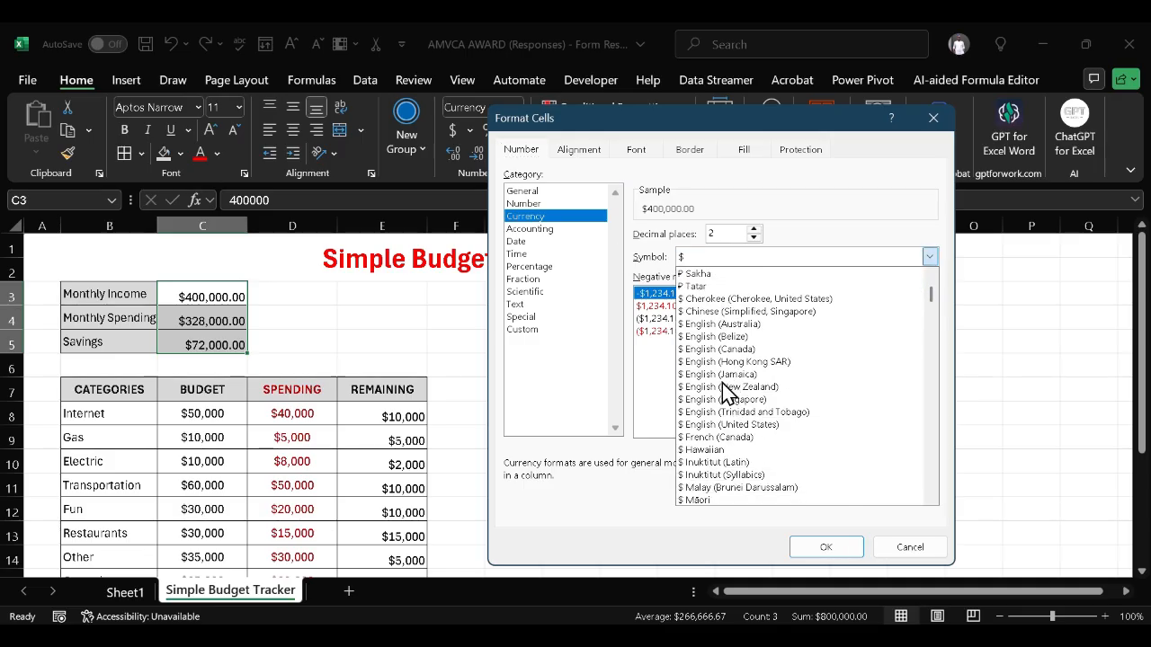
{"action": "scroll", "coordinate": [728, 393], "scroll_direction": "down", "scroll_amount": 2}
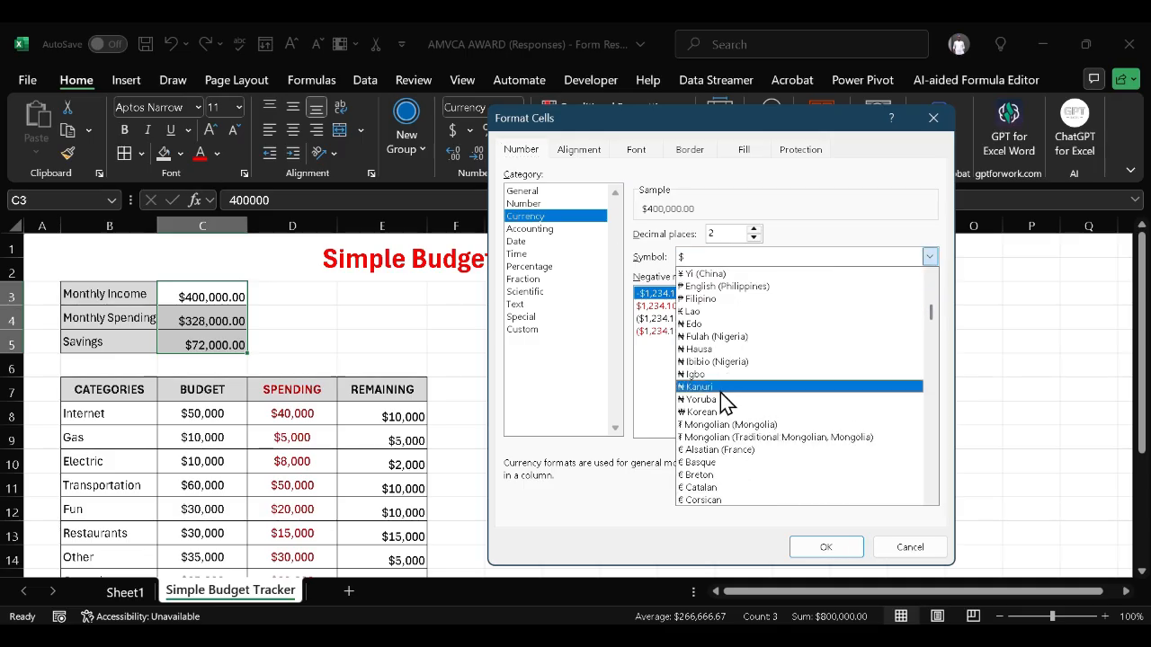
{"action": "left_click", "coordinate": [719, 401]}
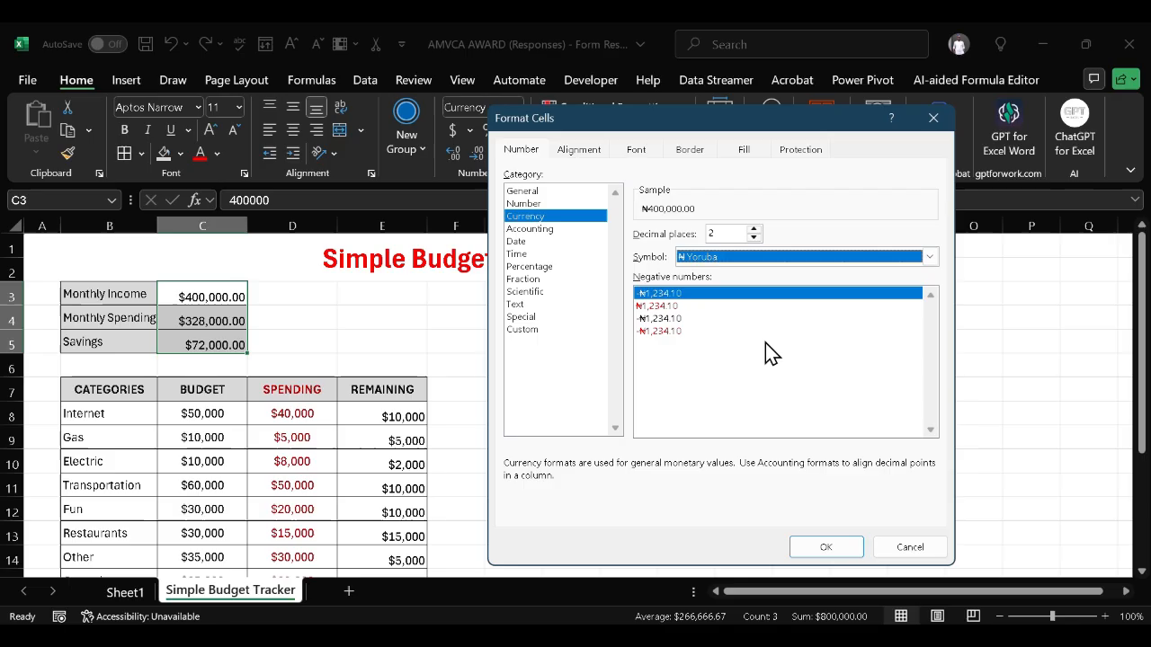
{"action": "left_click", "coordinate": [754, 238]}
{"action": "left_click", "coordinate": [754, 237]}
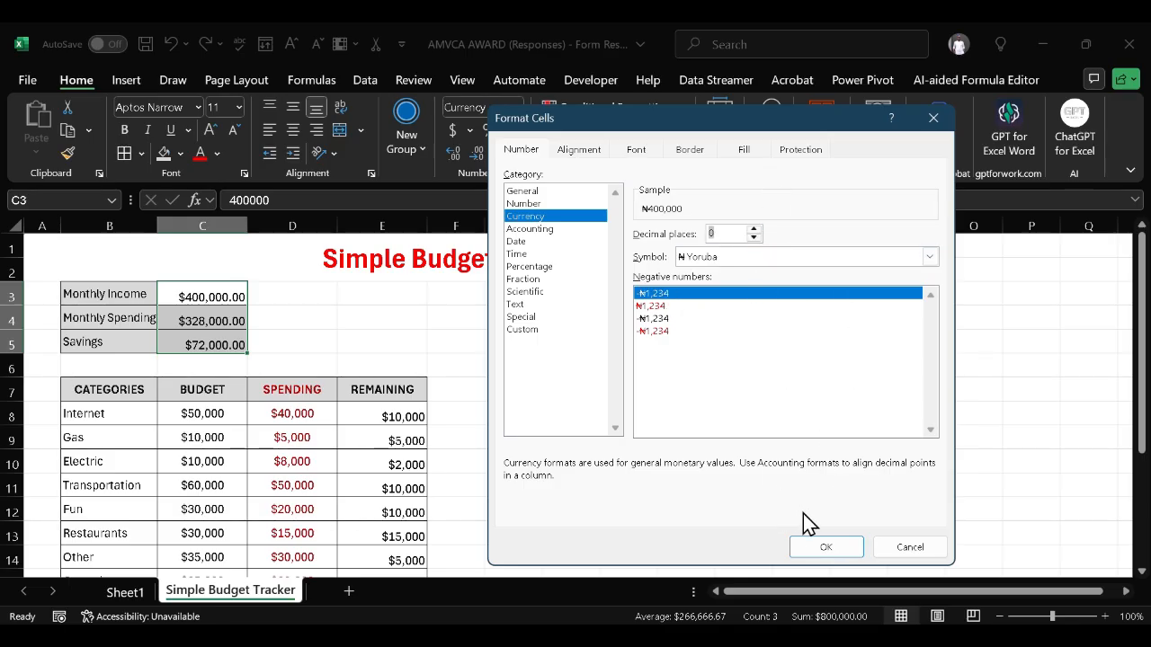
{"action": "left_click", "coordinate": [840, 549]}
{"action": "scroll", "coordinate": [462, 461], "scroll_direction": "down", "scroll_amount": 2}
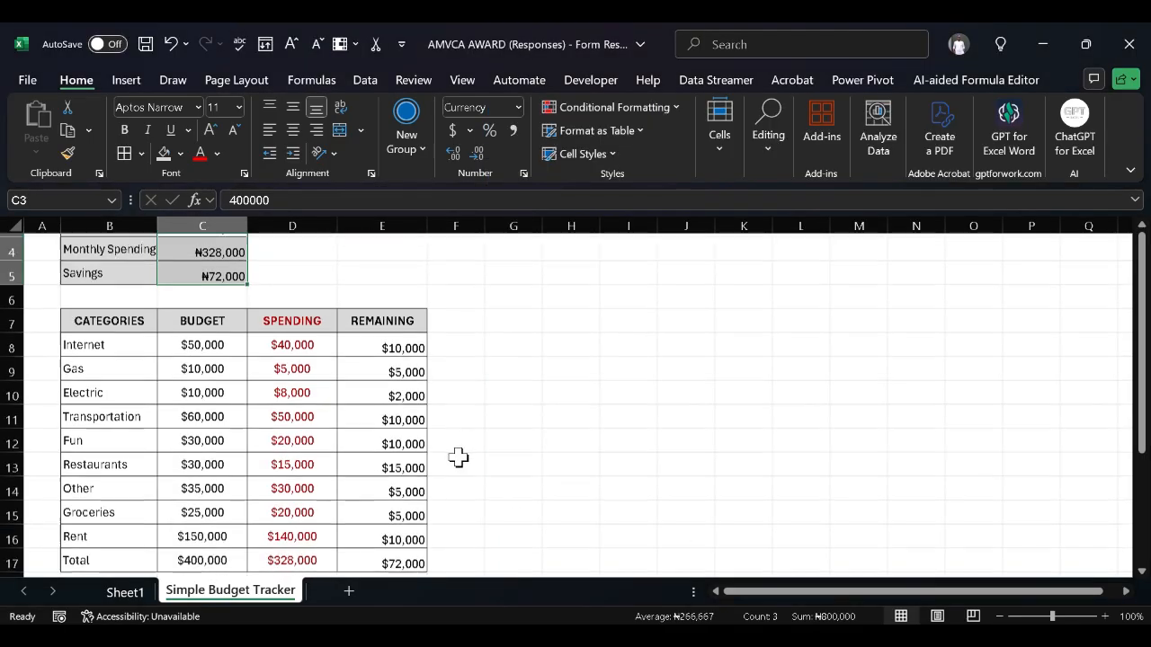
{"action": "scroll", "coordinate": [457, 457], "scroll_direction": "up", "scroll_amount": 1}
Select the table amounts C8:E17, including the Total row
{"action": "left_click", "coordinate": [229, 350]}
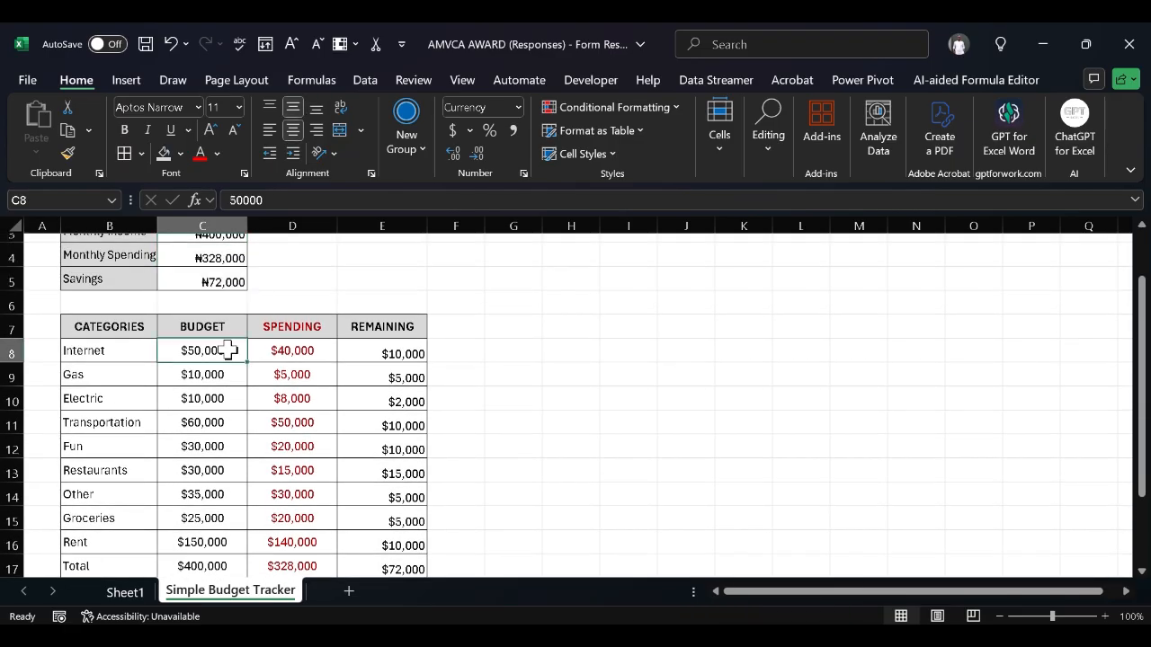
{"action": "key", "text": "shift+Right"}
{"action": "key", "text": "shift+Right"}
{"action": "key", "text": "shift+Down"}
{"action": "key", "text": "shift+Down"}
{"action": "key", "text": "shift+Down"}
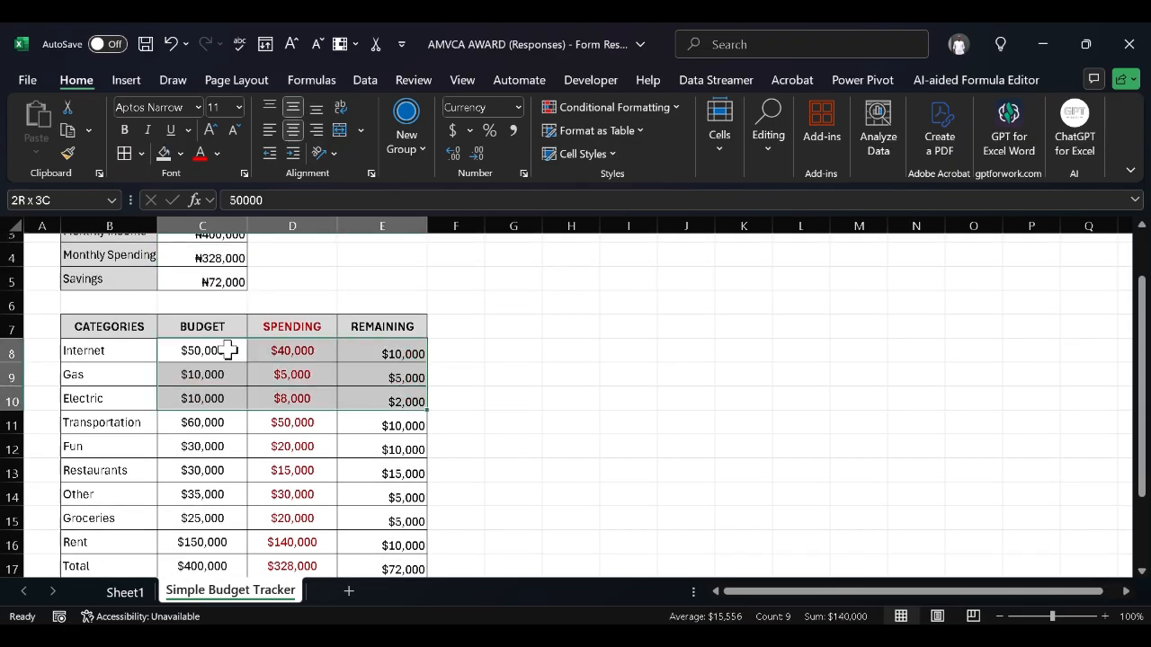
{"action": "key", "text": "shift+Down"}
{"action": "key", "text": "shift+Down"}
{"action": "key", "text": "shift+Down"}
{"action": "key", "text": "shift+Down"}
{"action": "key", "text": "shift+Down"}
{"action": "key", "text": "shift+Down"}
{"action": "key", "text": "shift+Down"}
{"action": "key", "text": "shift+Up"}
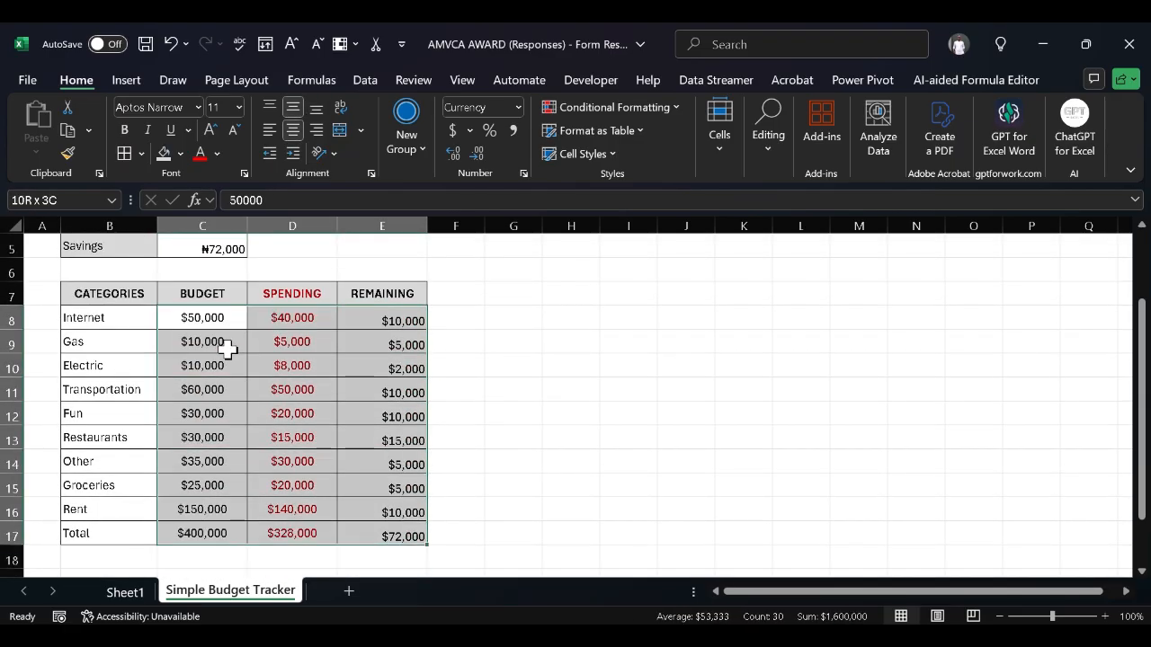
Apply ₦ (Yoruba) currency format with no decimals to the selected table amounts
{"action": "left_click", "coordinate": [518, 107]}
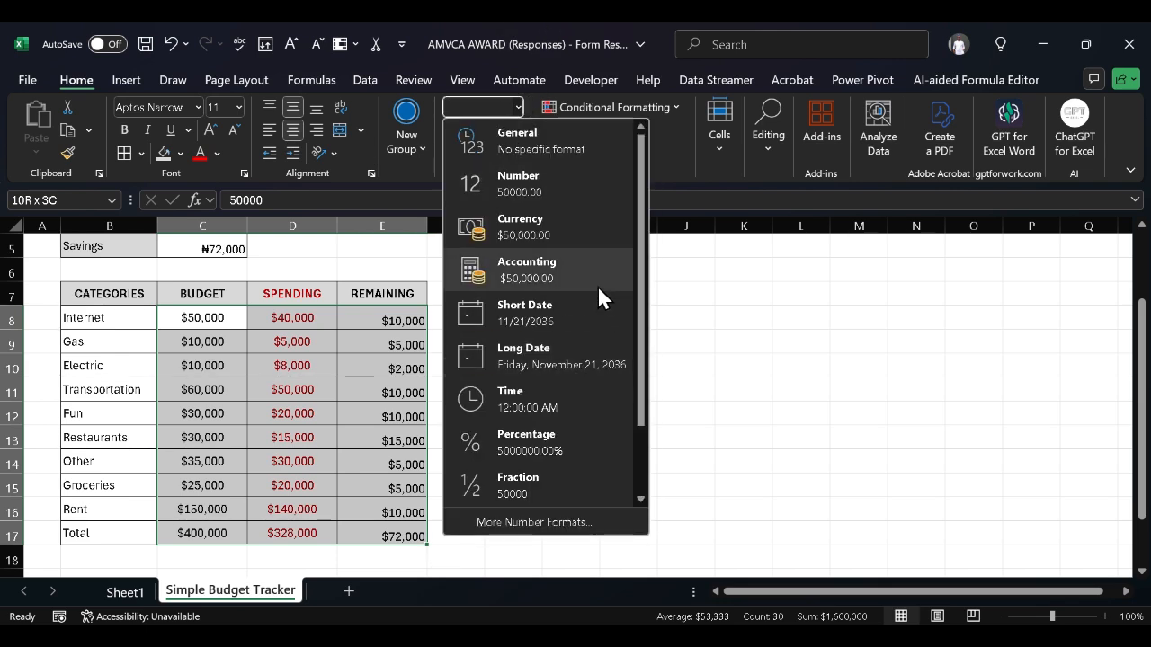
{"action": "left_click", "coordinate": [534, 523]}
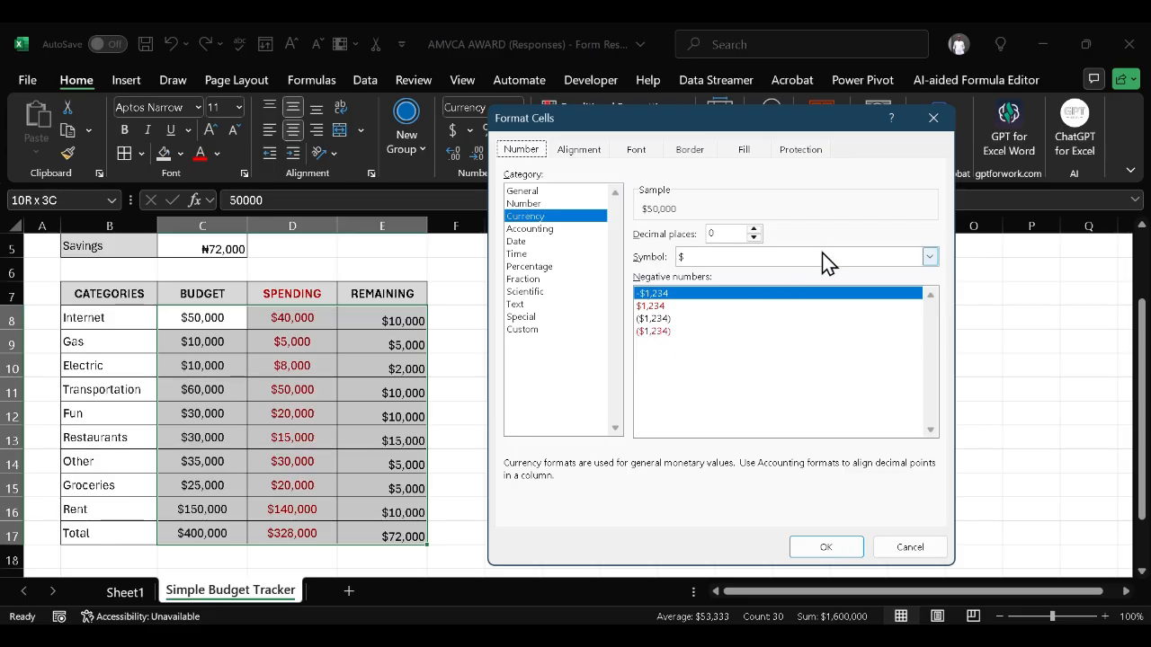
{"action": "left_click", "coordinate": [730, 256]}
{"action": "scroll", "coordinate": [740, 420], "scroll_direction": "down", "scroll_amount": 2}
{"action": "scroll", "coordinate": [740, 420], "scroll_direction": "down", "scroll_amount": 9}
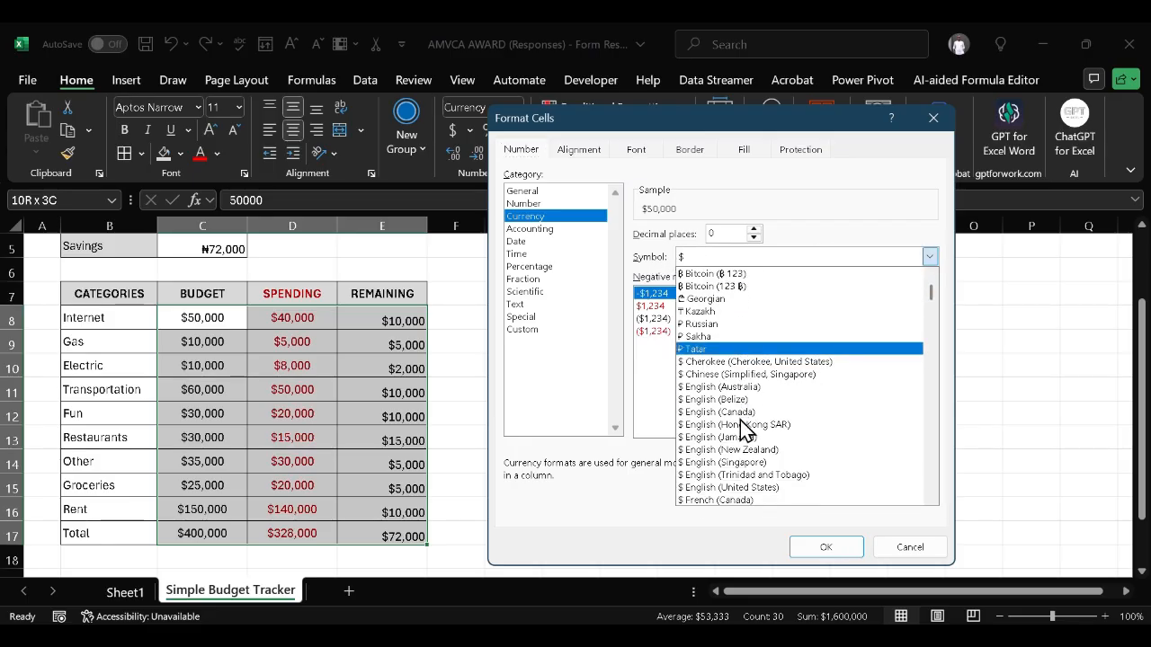
{"action": "scroll", "coordinate": [740, 427], "scroll_direction": "down", "scroll_amount": 4}
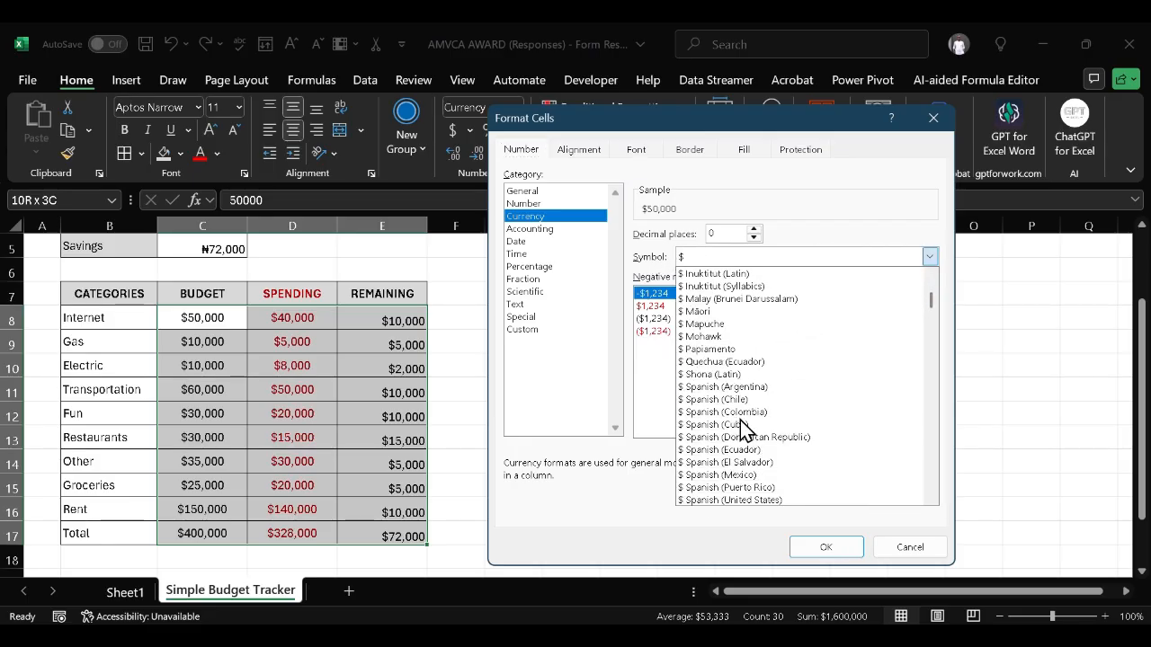
{"action": "scroll", "coordinate": [742, 429], "scroll_direction": "down", "scroll_amount": 3}
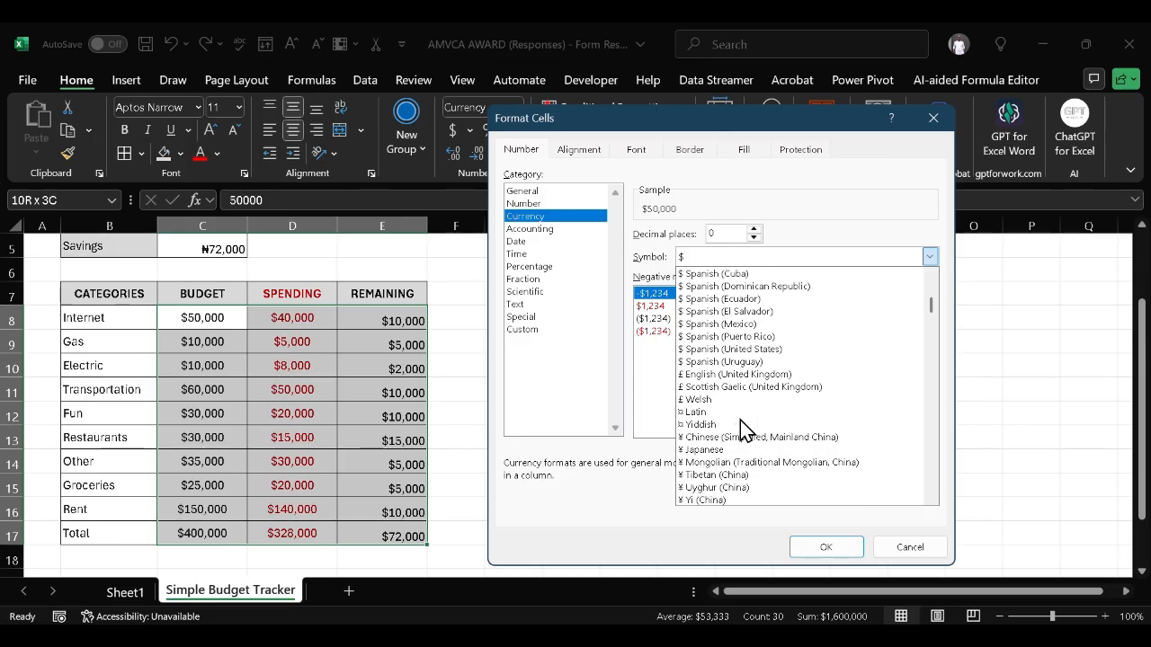
{"action": "scroll", "coordinate": [741, 430], "scroll_direction": "down", "scroll_amount": 1}
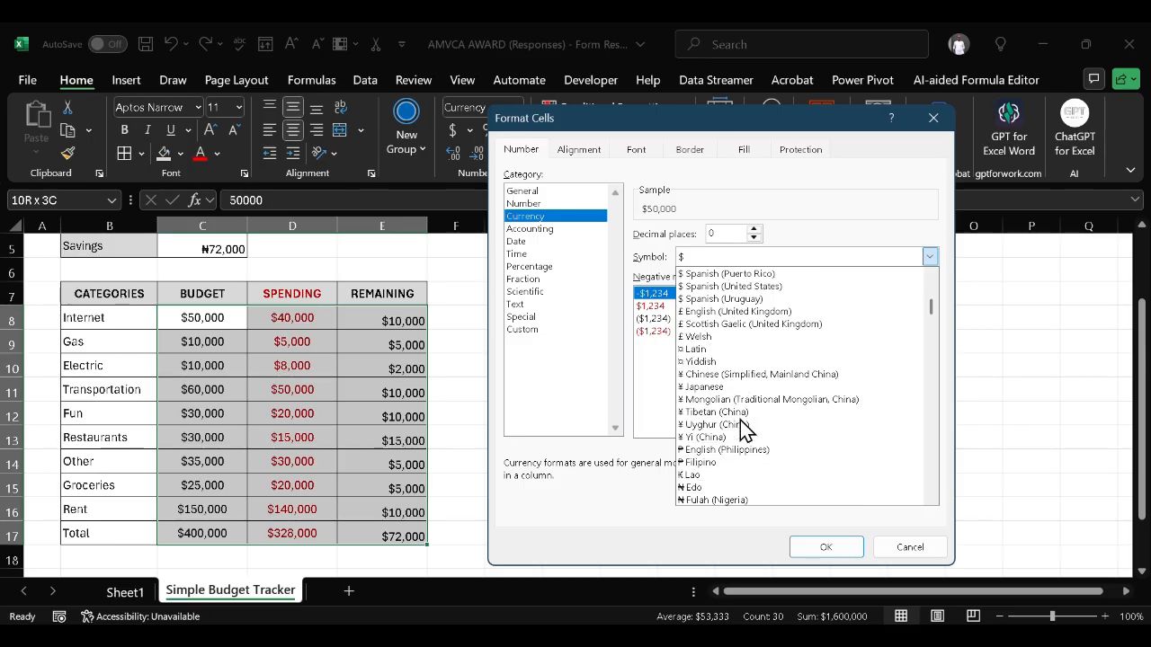
{"action": "scroll", "coordinate": [742, 430], "scroll_direction": "down", "scroll_amount": 1}
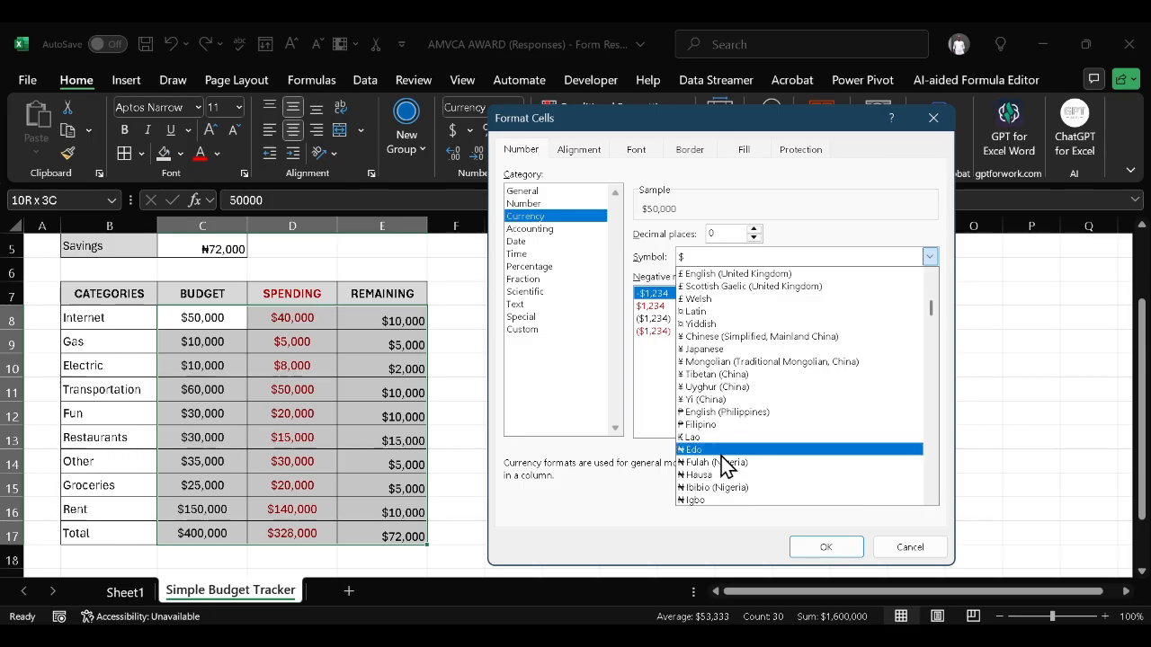
{"action": "scroll", "coordinate": [745, 454], "scroll_direction": "down", "scroll_amount": 1}
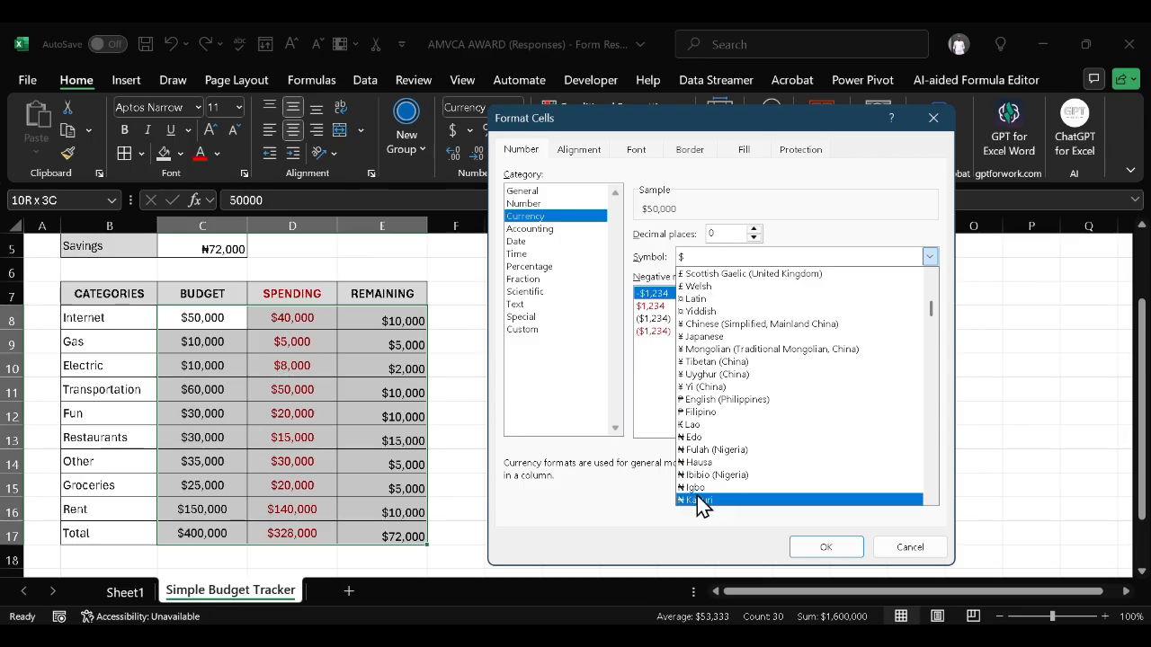
{"action": "scroll", "coordinate": [725, 447], "scroll_direction": "down", "scroll_amount": 1}
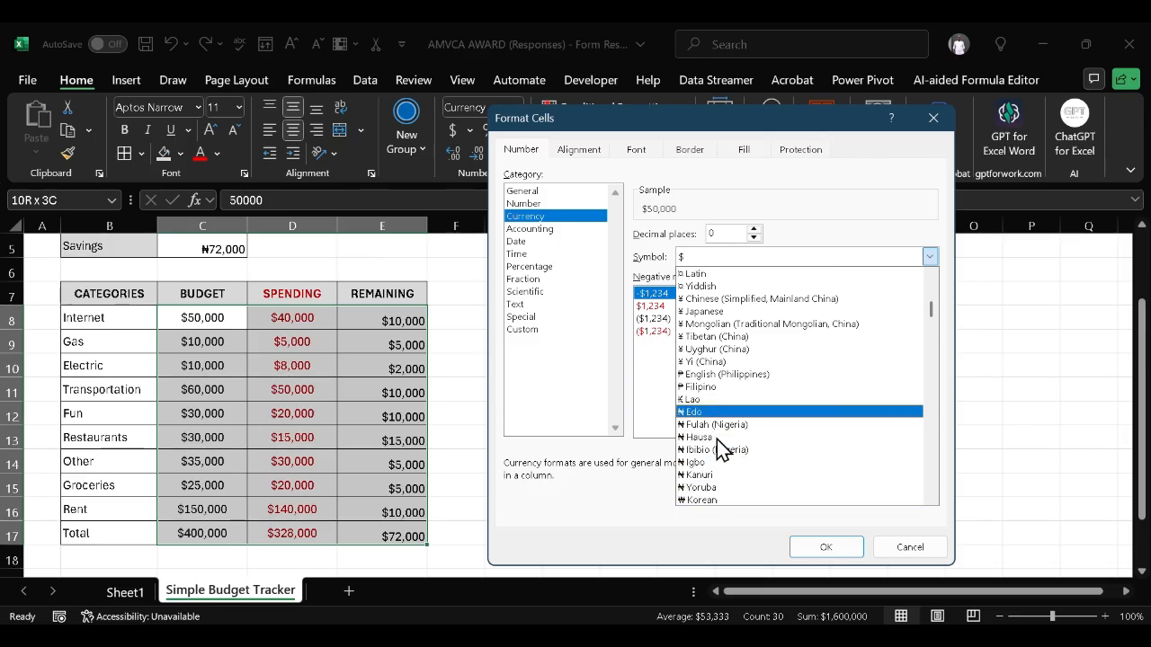
{"action": "left_click", "coordinate": [705, 493]}
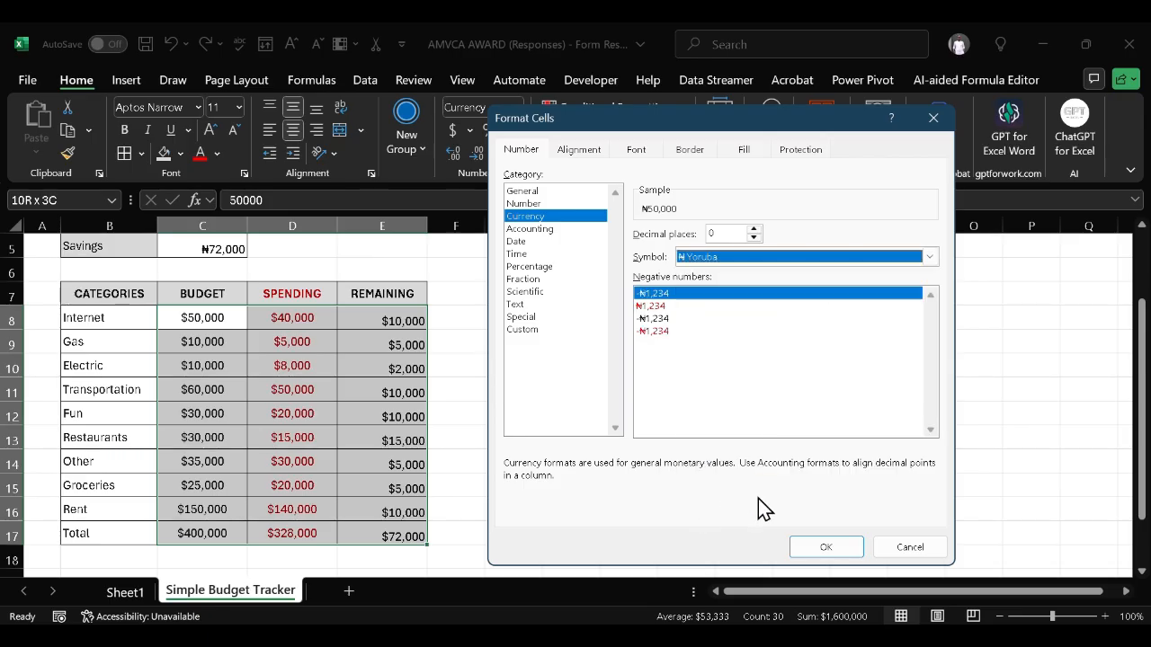
{"action": "left_click", "coordinate": [836, 552]}
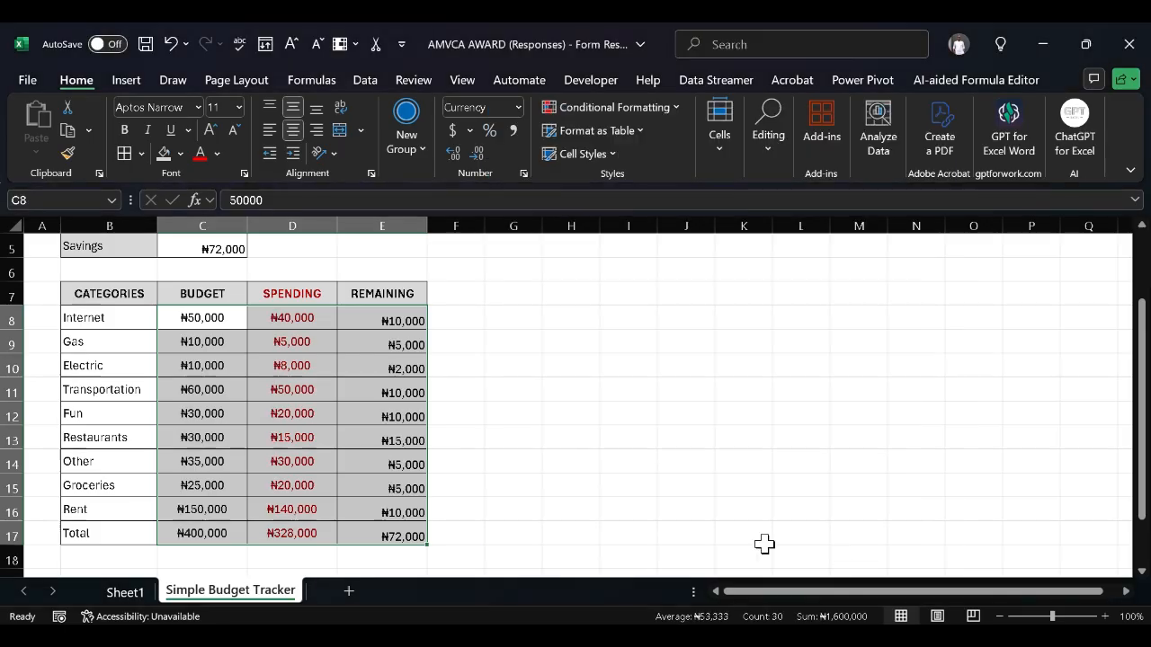
{"action": "left_click", "coordinate": [654, 510]}
{"action": "scroll", "coordinate": [655, 510], "scroll_direction": "up", "scroll_amount": 1}
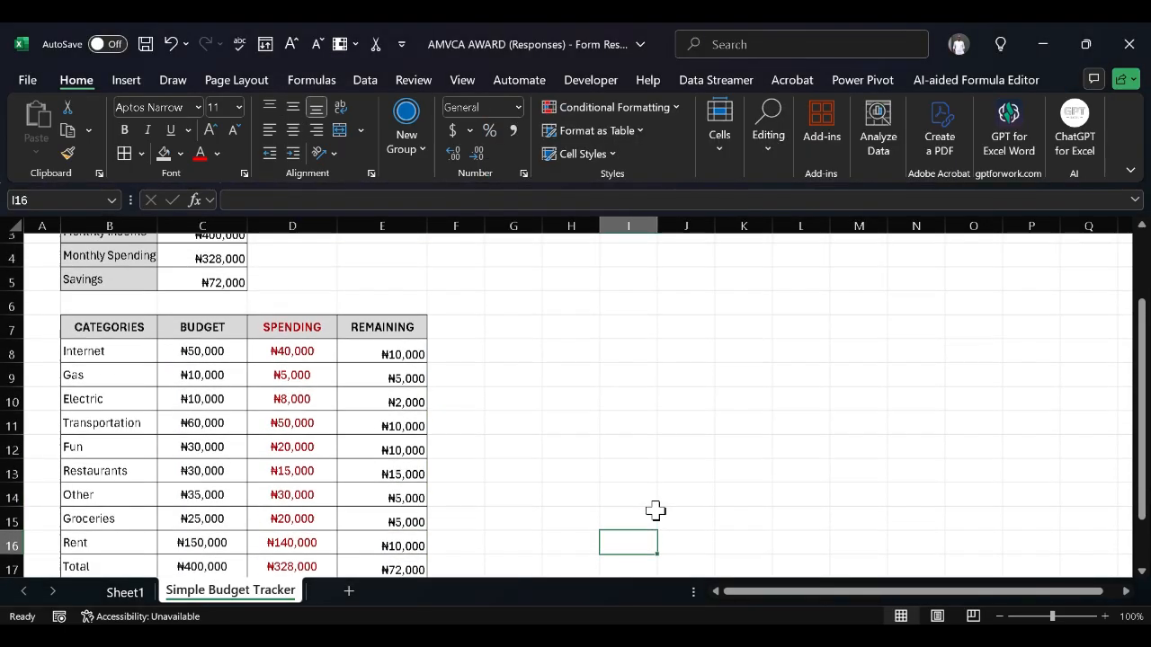
{"action": "scroll", "coordinate": [654, 510], "scroll_direction": "down", "scroll_amount": 2}
{"action": "scroll", "coordinate": [654, 510], "scroll_direction": "up", "scroll_amount": 2}
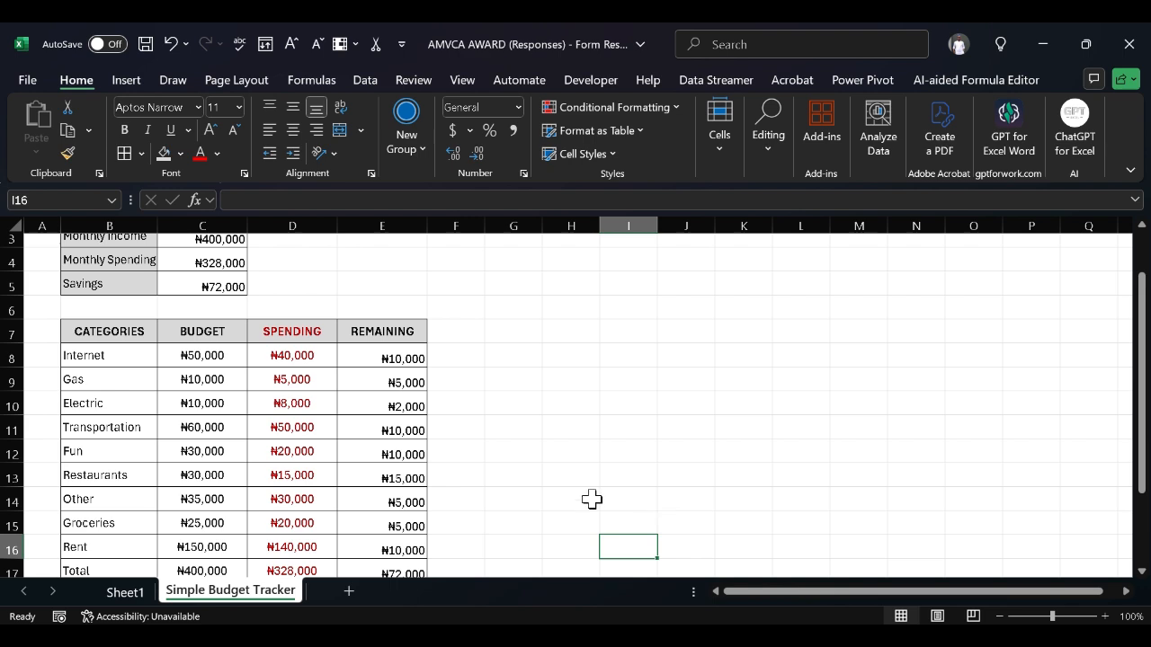
{"action": "left_click", "coordinate": [414, 354]}
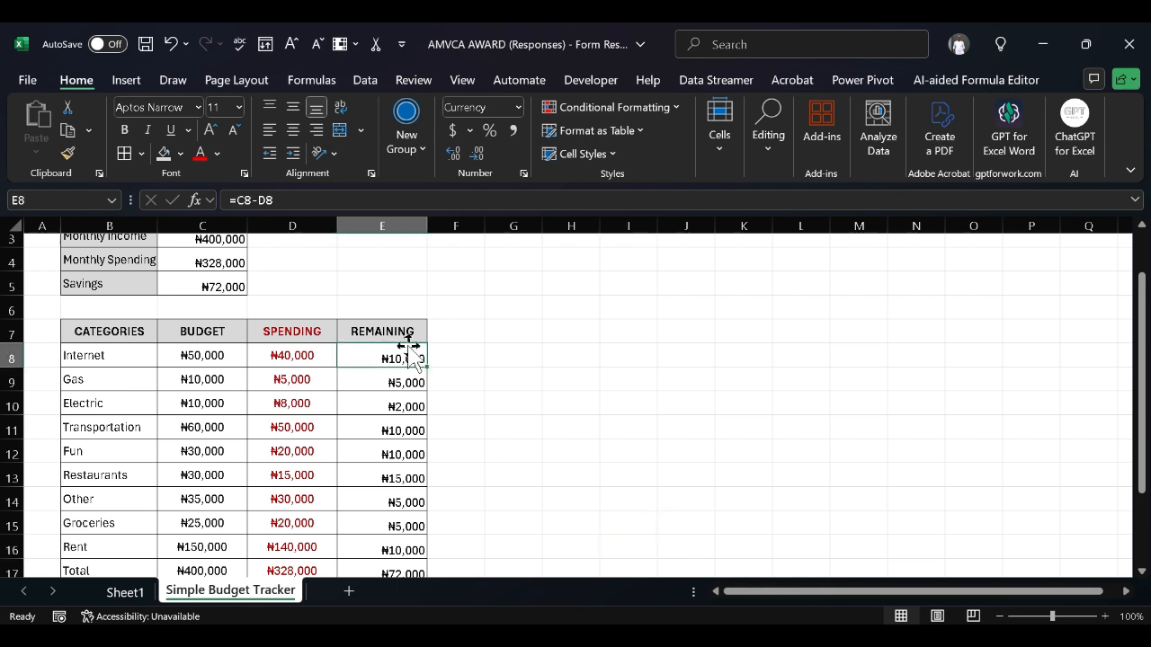
{"action": "left_click", "coordinate": [405, 334]}
{"action": "left_click", "coordinate": [406, 346]}
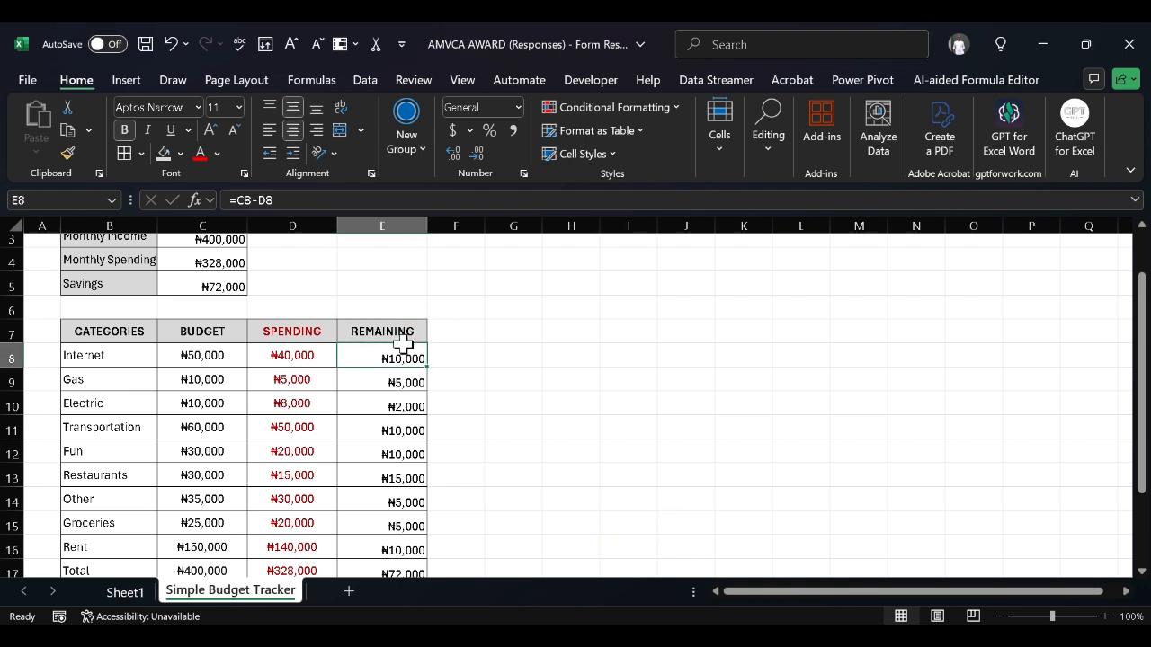
{"action": "left_click", "coordinate": [410, 330]}
{"action": "key", "text": "shift+Down"}
{"action": "key", "text": "shift+Down"}
{"action": "key", "text": "shift+Down"}
{"action": "key", "text": "shift+Down"}
{"action": "key", "text": "shift+Down"}
{"action": "key", "text": "shift+Down"}
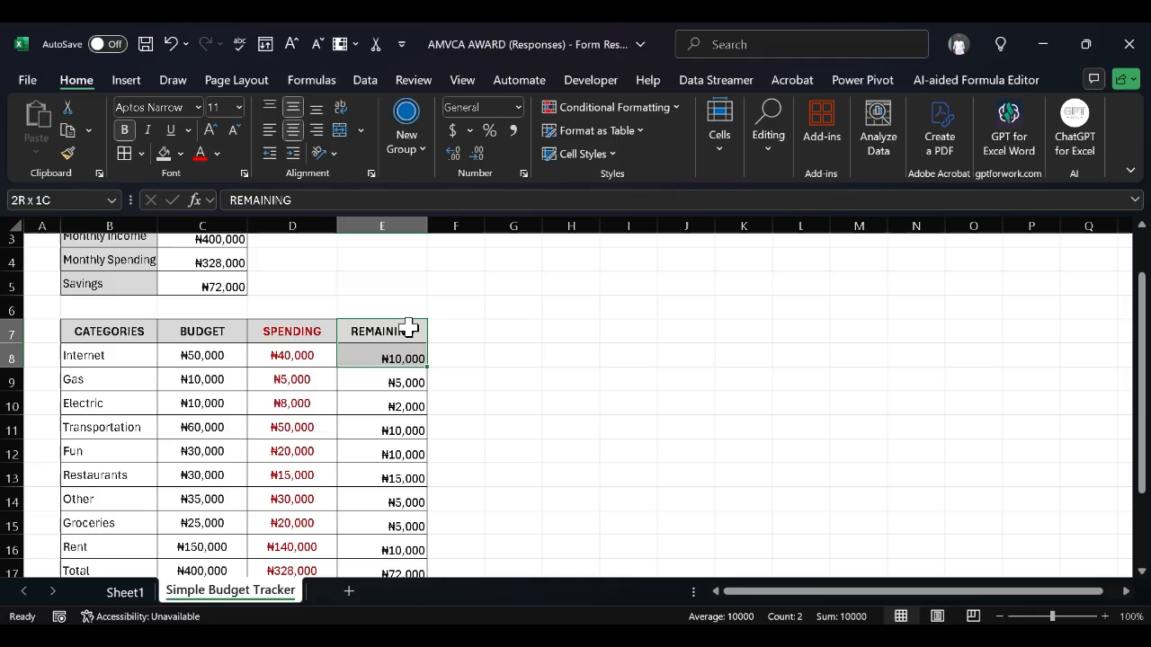
{"action": "key", "text": "shift+Down"}
{"action": "key", "text": "shift+Down"}
{"action": "key", "text": "shift+Down"}
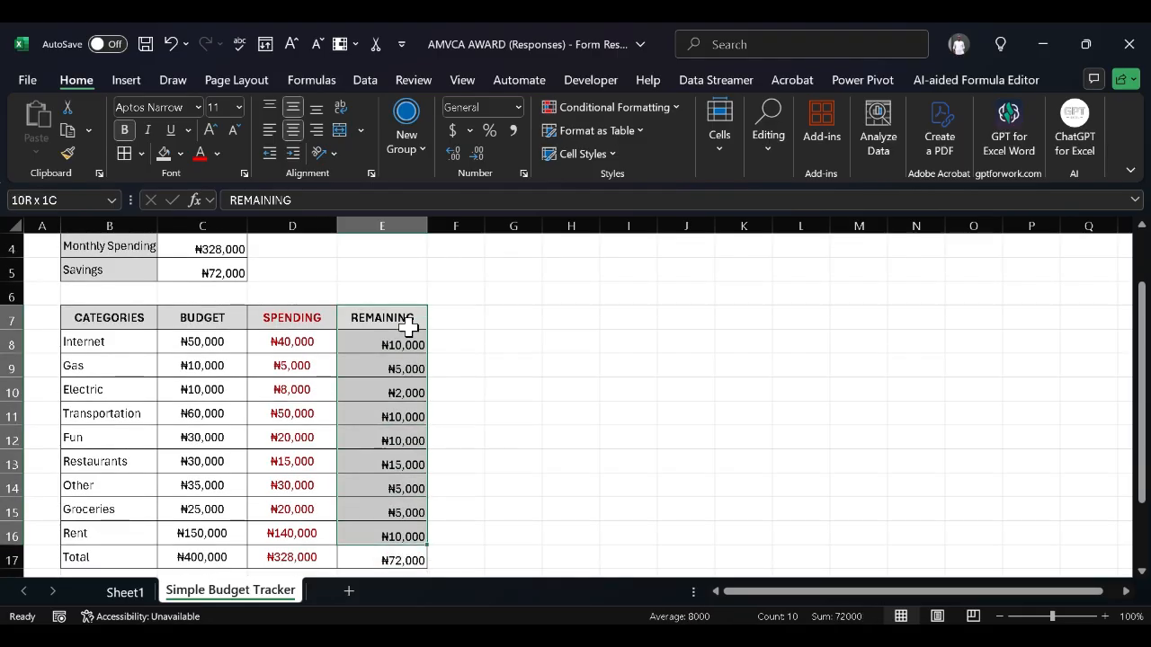
{"action": "key", "text": "shift+Down"}
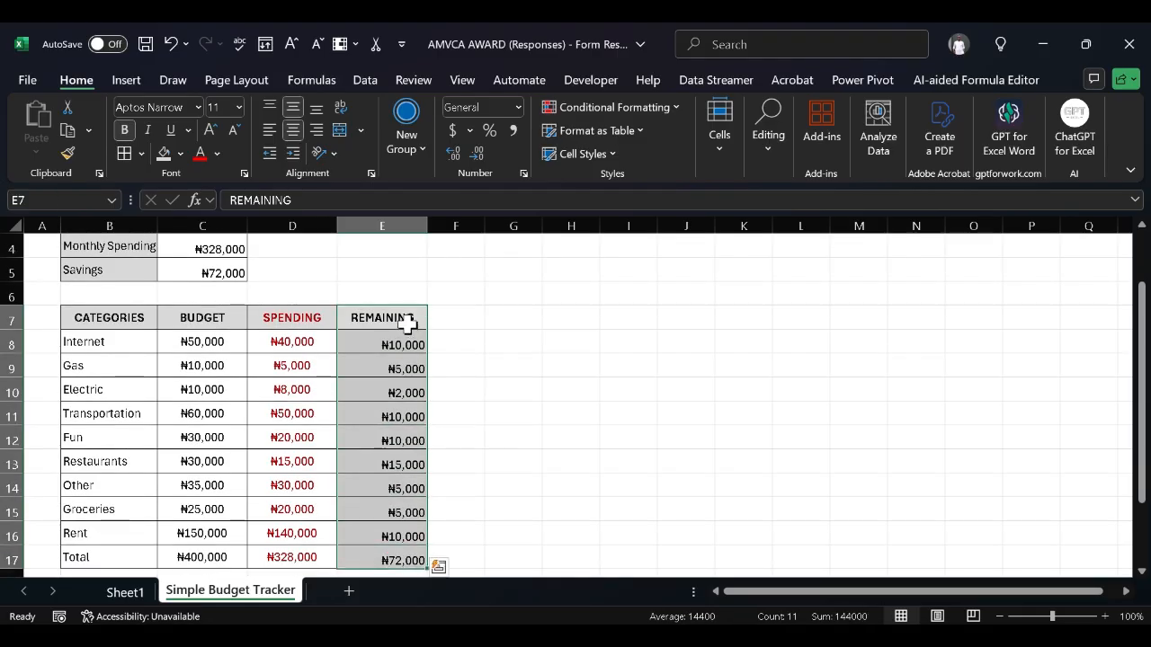
{"action": "left_click", "coordinate": [216, 154]}
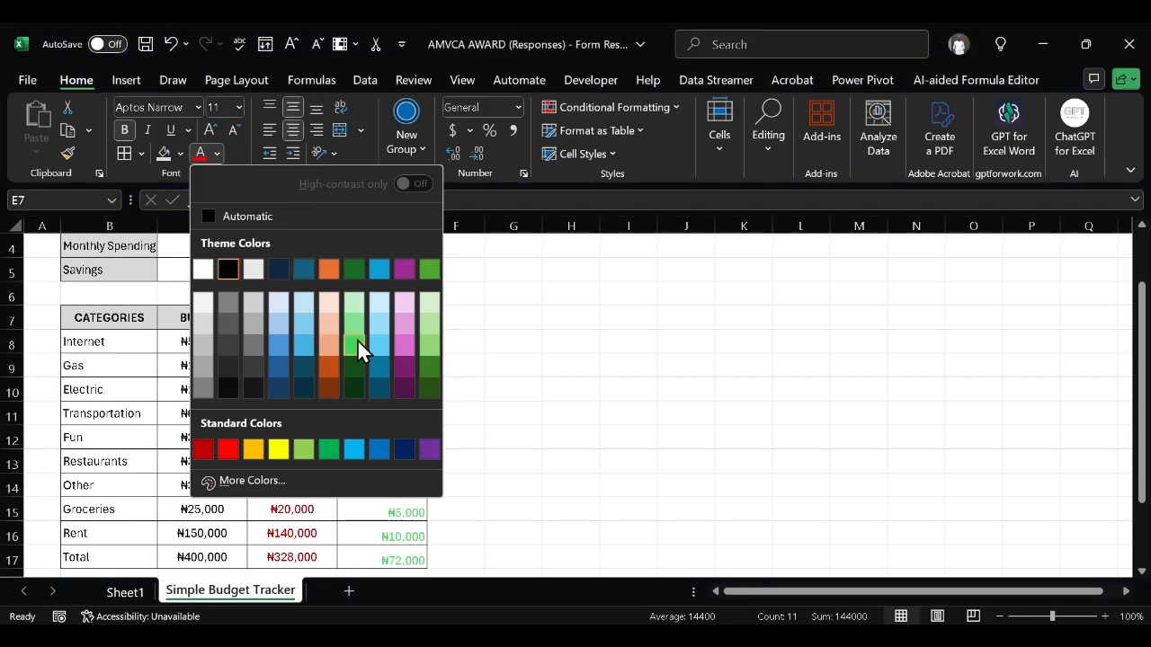
{"action": "left_click", "coordinate": [326, 448]}
{"action": "left_click", "coordinate": [534, 405]}
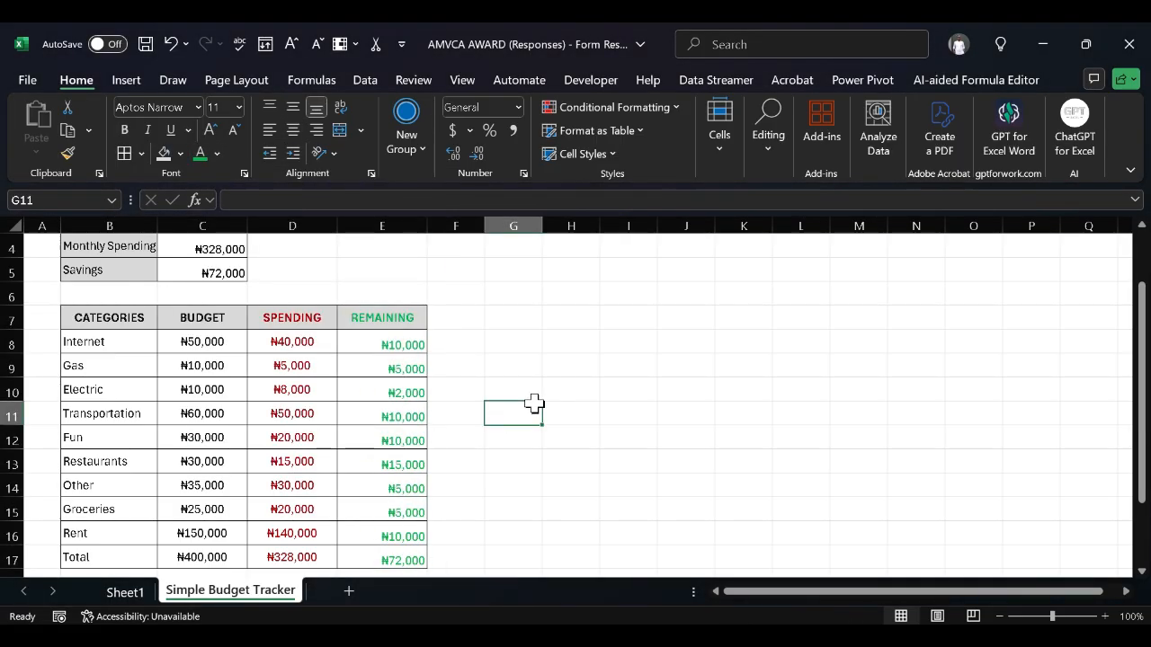
{"action": "scroll", "coordinate": [534, 405], "scroll_direction": "up", "scroll_amount": 1}
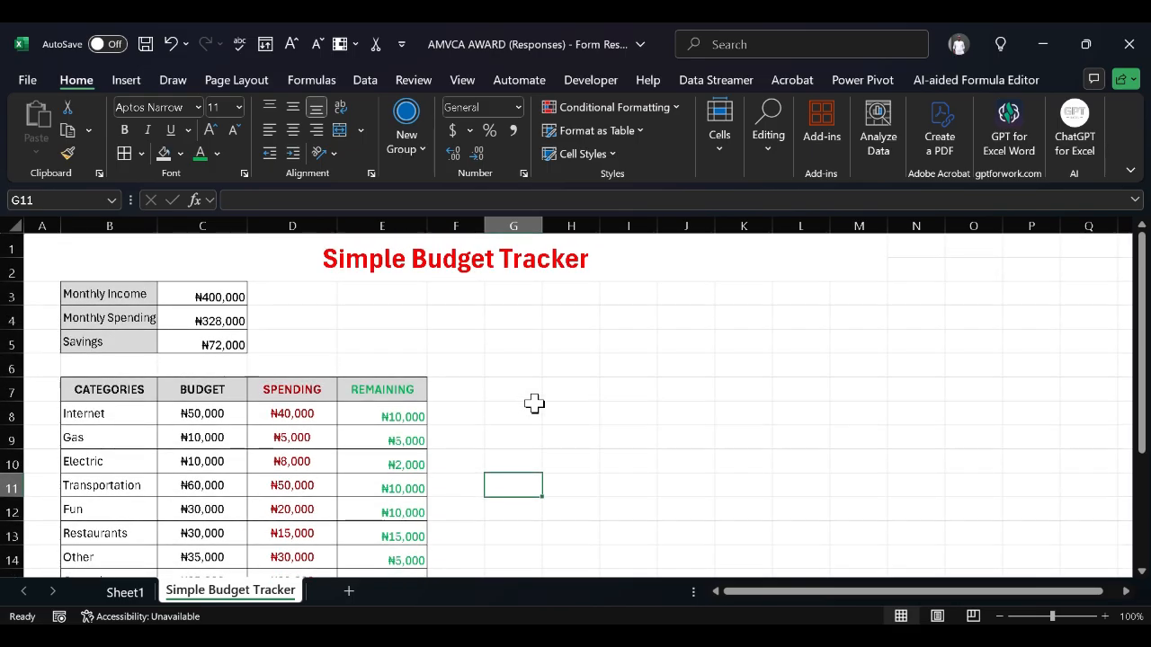
{"action": "scroll", "coordinate": [534, 404], "scroll_direction": "down", "scroll_amount": 2}
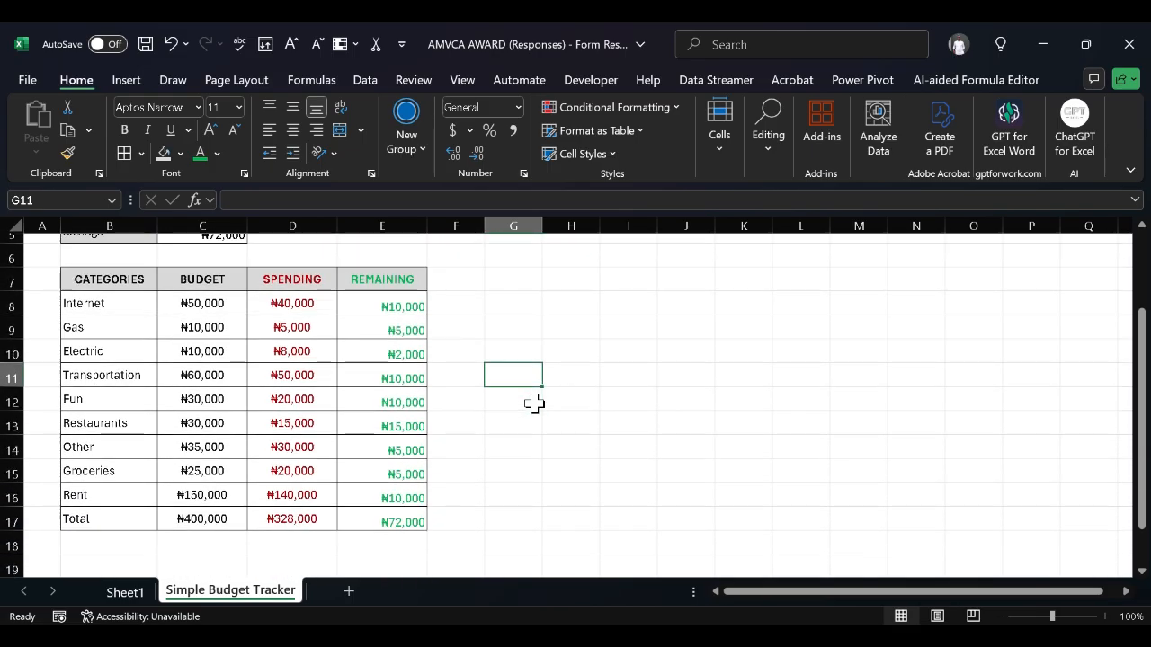
{"action": "scroll", "coordinate": [534, 405], "scroll_direction": "up", "scroll_amount": 1}
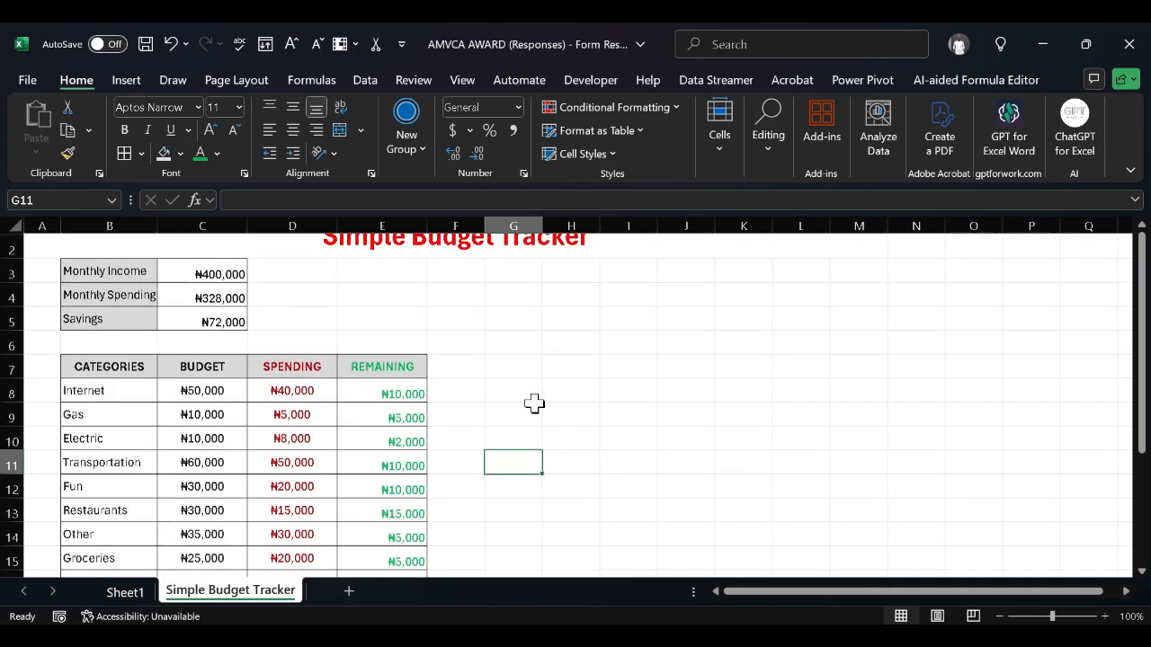
{"action": "scroll", "coordinate": [534, 405], "scroll_direction": "down", "scroll_amount": 2}
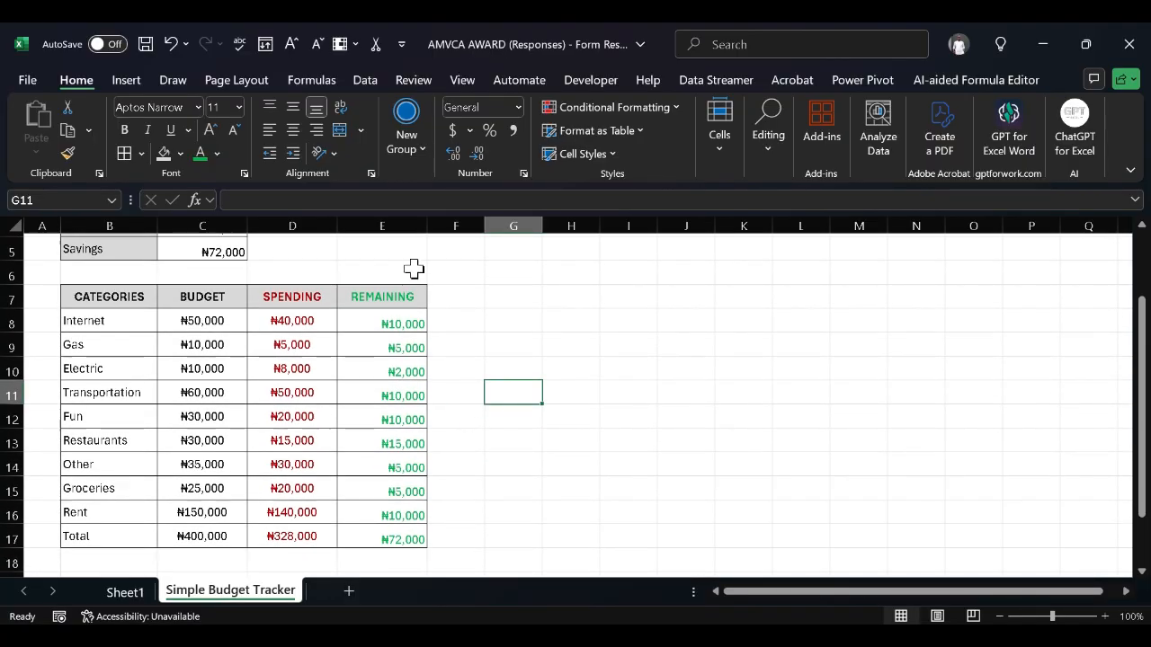
Centre the REMAINING column E7:E17 both vertically and horizontally
{"action": "left_click", "coordinate": [407, 291]}
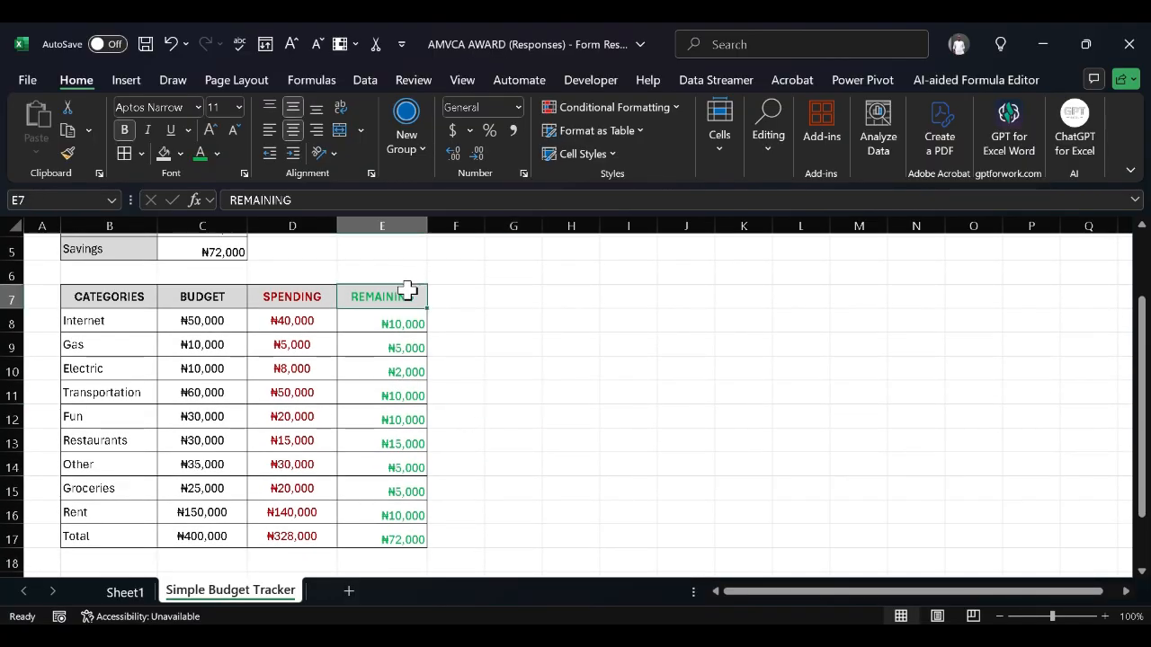
{"action": "left_click_drag", "start_coordinate": [408, 290], "coordinate": [408, 322]}
{"action": "key", "text": "shift+Down"}
{"action": "key", "text": "shift+Down"}
{"action": "key", "text": "shift+Down"}
{"action": "key", "text": "shift+Down"}
{"action": "key", "text": "shift+Down"}
{"action": "key", "text": "shift+Down"}
{"action": "key", "text": "shift+Down"}
{"action": "key", "text": "shift+Down"}
{"action": "key", "text": "shift+Down"}
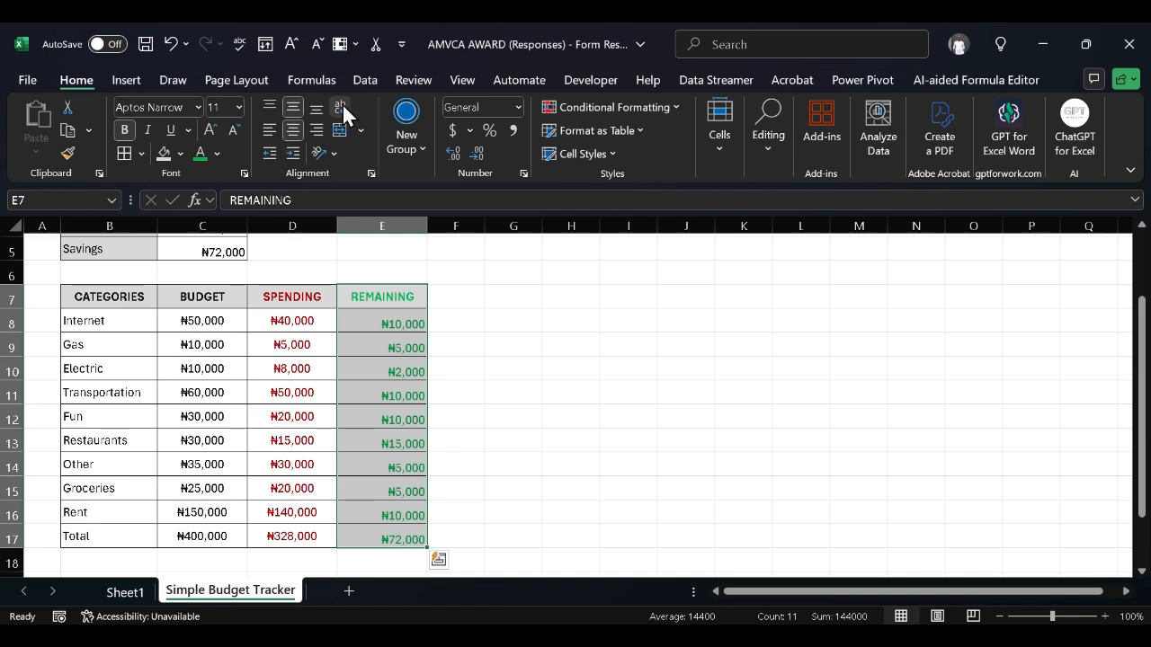
{"action": "left_click", "coordinate": [296, 107]}
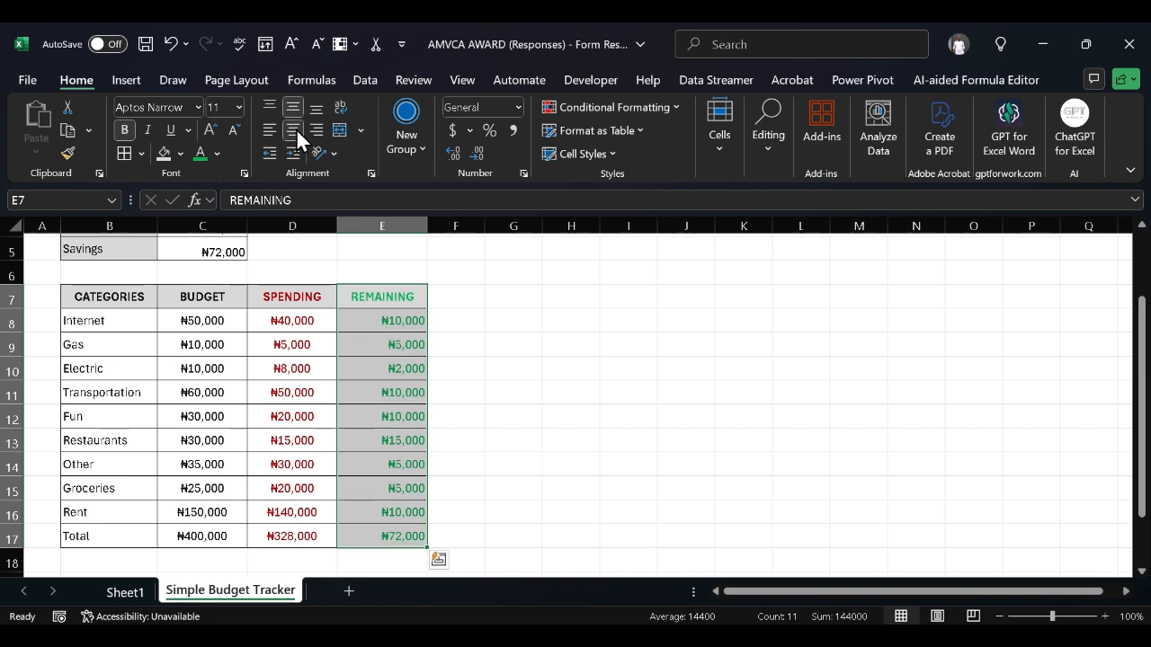
{"action": "left_click", "coordinate": [293, 129]}
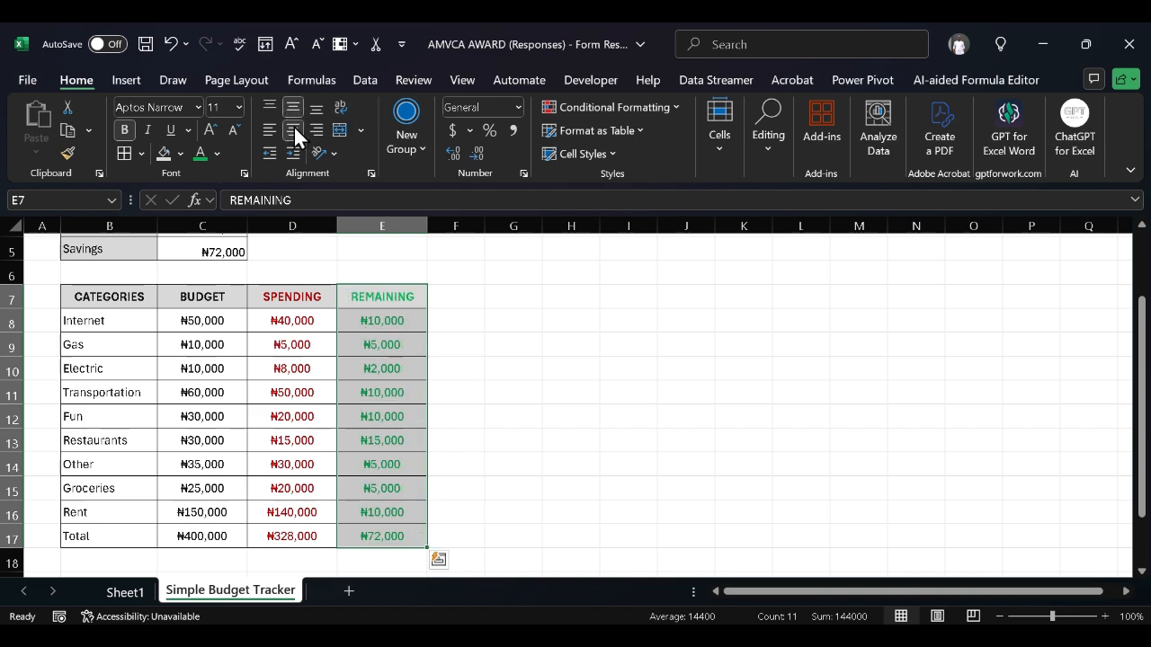
{"action": "left_click", "coordinate": [528, 343]}
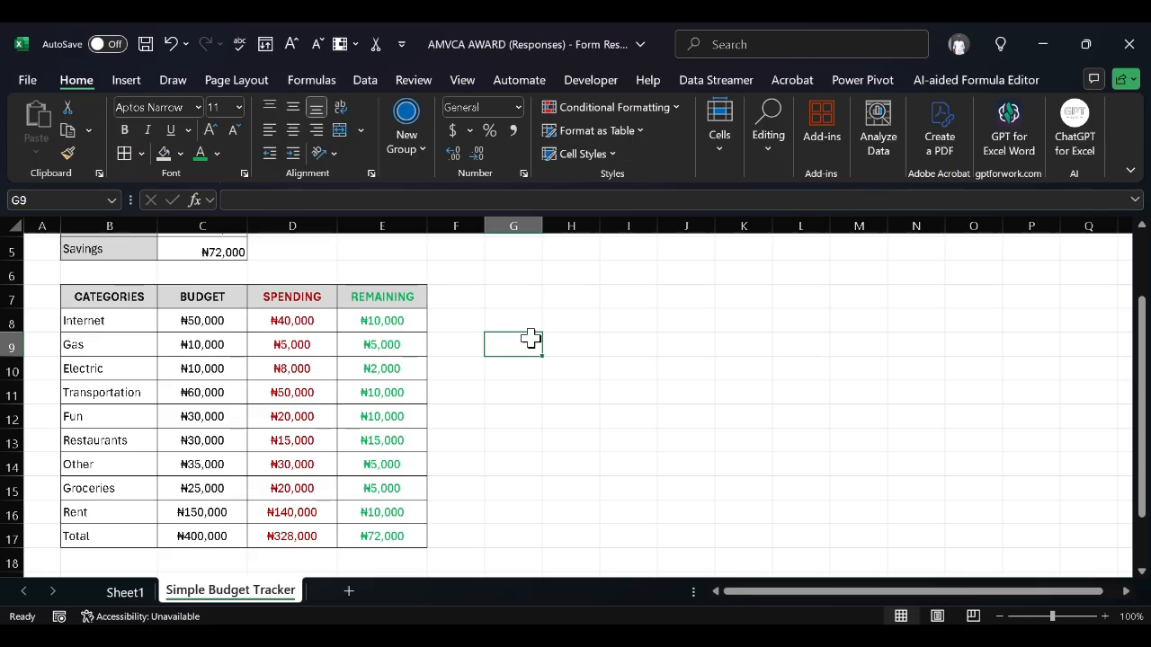
Centre the summary amounts C3:C5 both vertically and horizontally
{"action": "scroll", "coordinate": [530, 337], "scroll_direction": "up", "scroll_amount": 1}
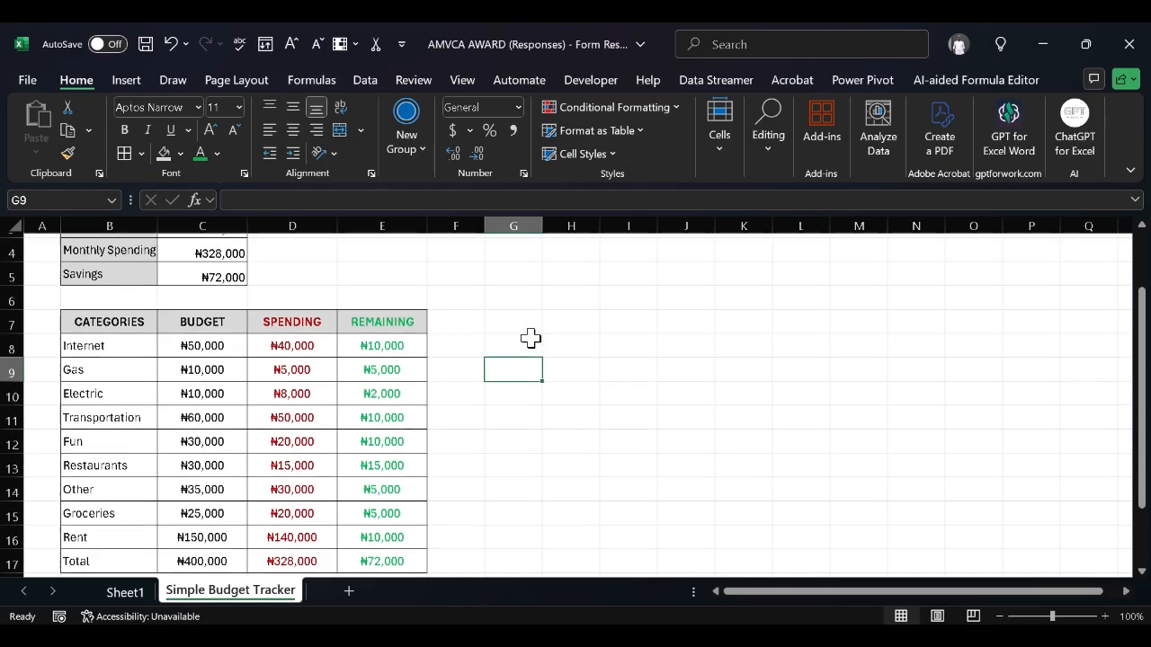
{"action": "scroll", "coordinate": [530, 338], "scroll_direction": "up", "scroll_amount": 3}
{"action": "left_click", "coordinate": [195, 290]}
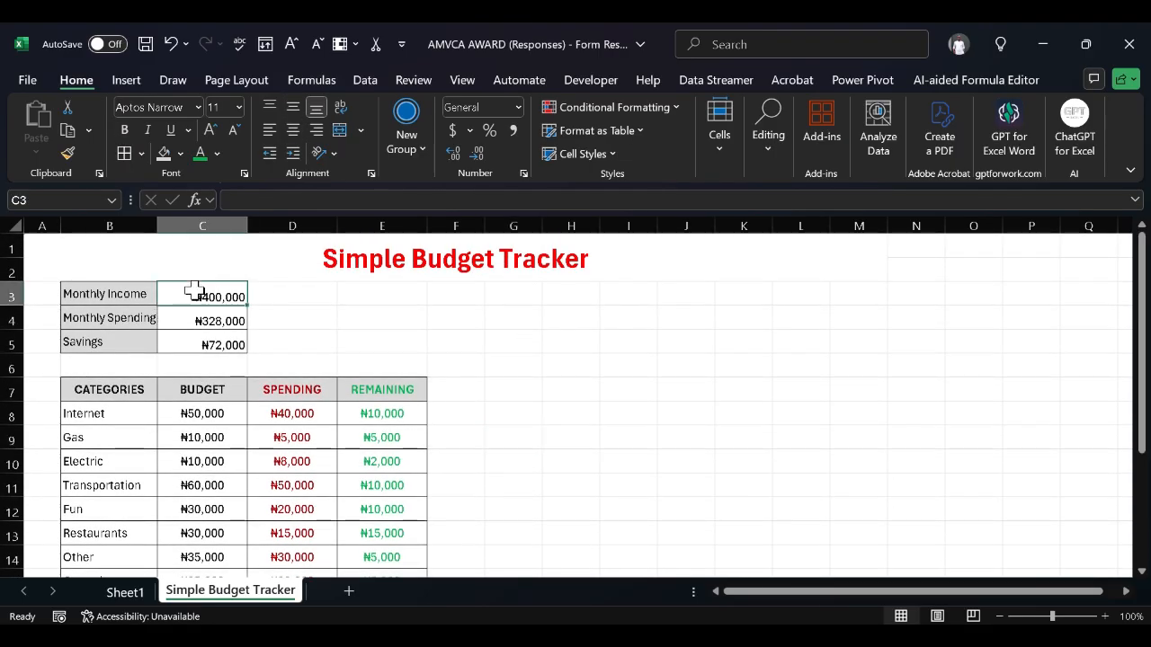
{"action": "key", "text": "shift+Down"}
{"action": "key", "text": "shift+Down"}
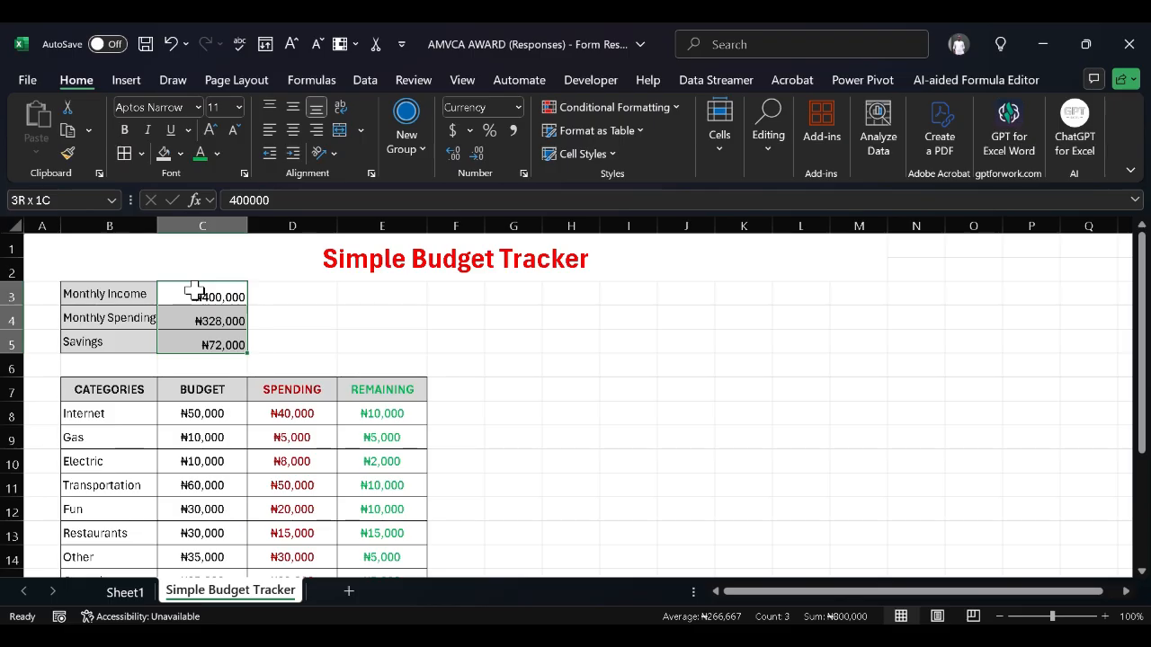
{"action": "left_click", "coordinate": [292, 107]}
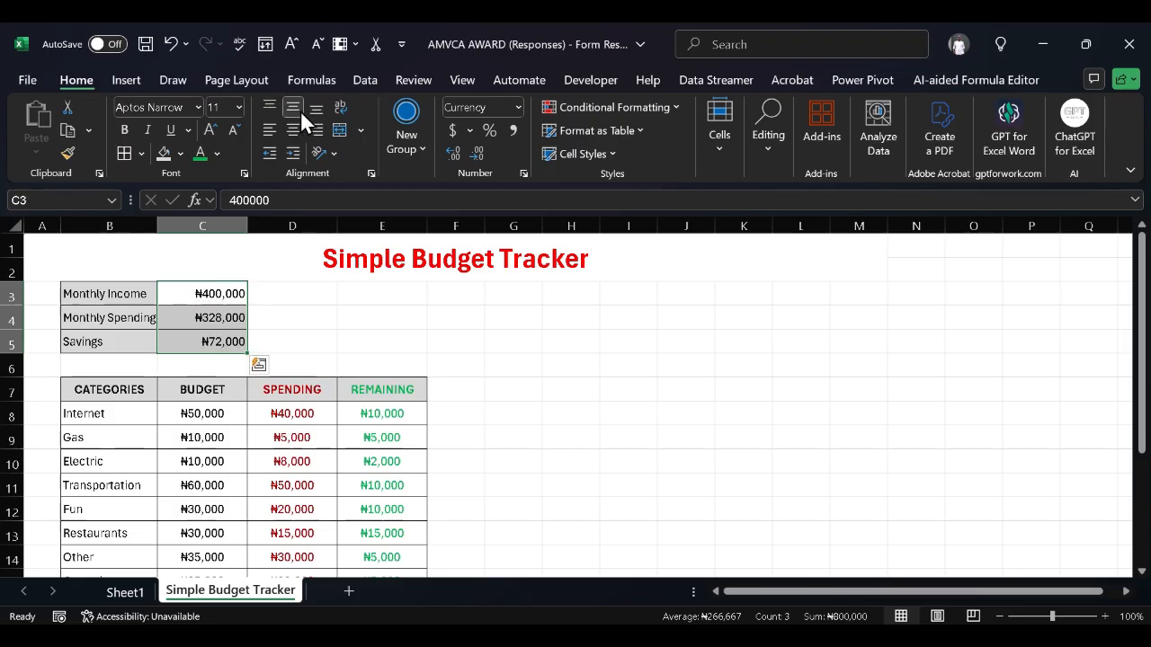
{"action": "left_click", "coordinate": [293, 130]}
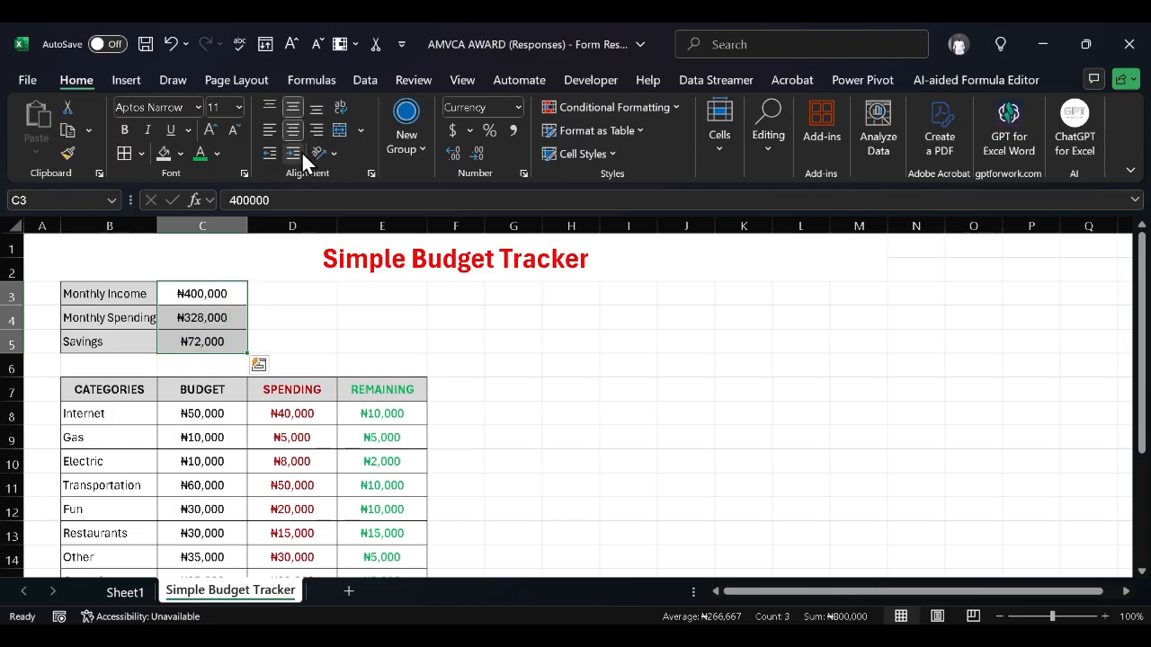
{"action": "left_click", "coordinate": [507, 423]}
{"action": "scroll", "coordinate": [507, 423], "scroll_direction": "down", "scroll_amount": 1}
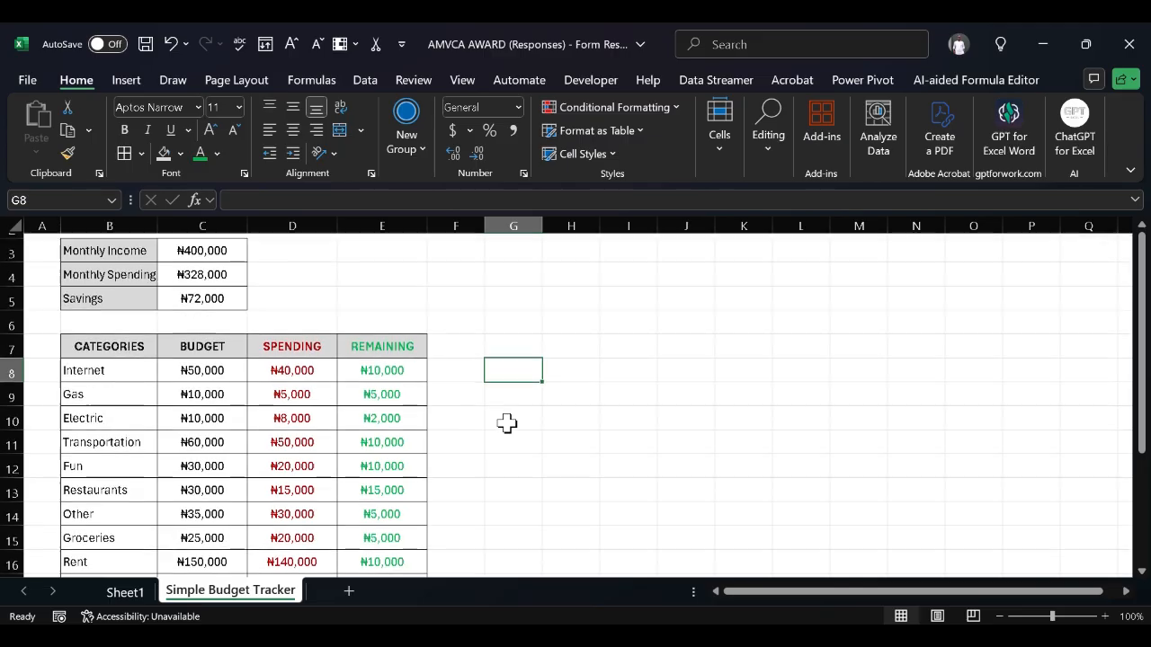
{"action": "scroll", "coordinate": [507, 422], "scroll_direction": "up", "scroll_amount": 1}
{"action": "scroll", "coordinate": [437, 414], "scroll_direction": "down", "scroll_amount": 1}
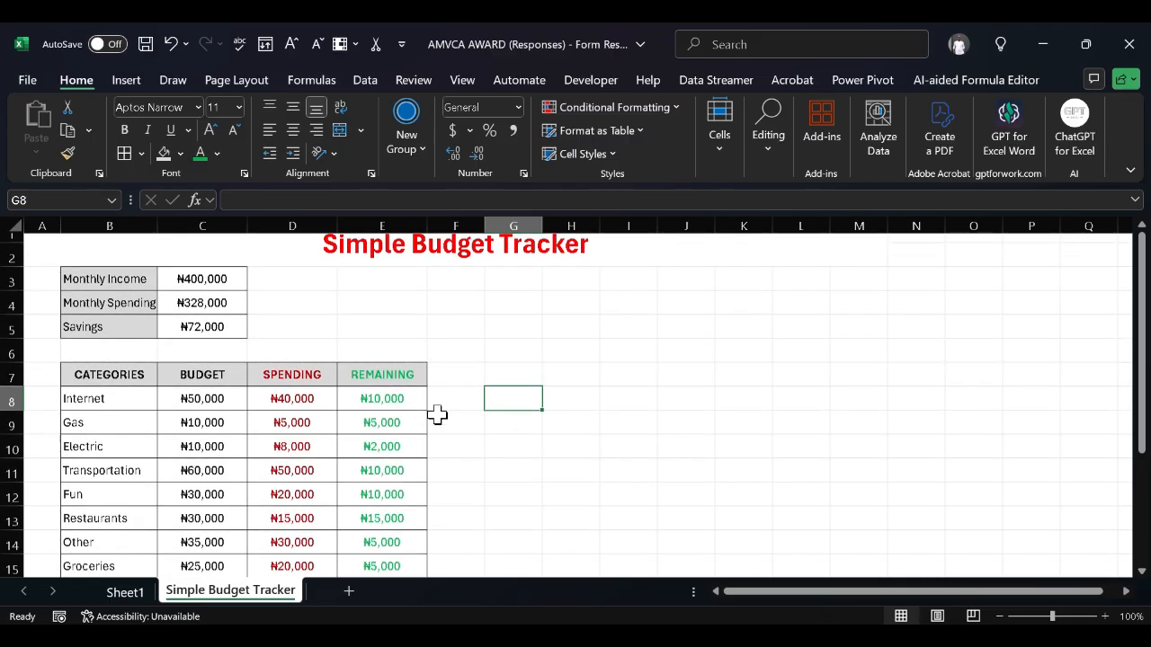
{"action": "scroll", "coordinate": [437, 414], "scroll_direction": "down", "scroll_amount": 1}
{"action": "scroll", "coordinate": [437, 413], "scroll_direction": "up", "scroll_amount": 2}
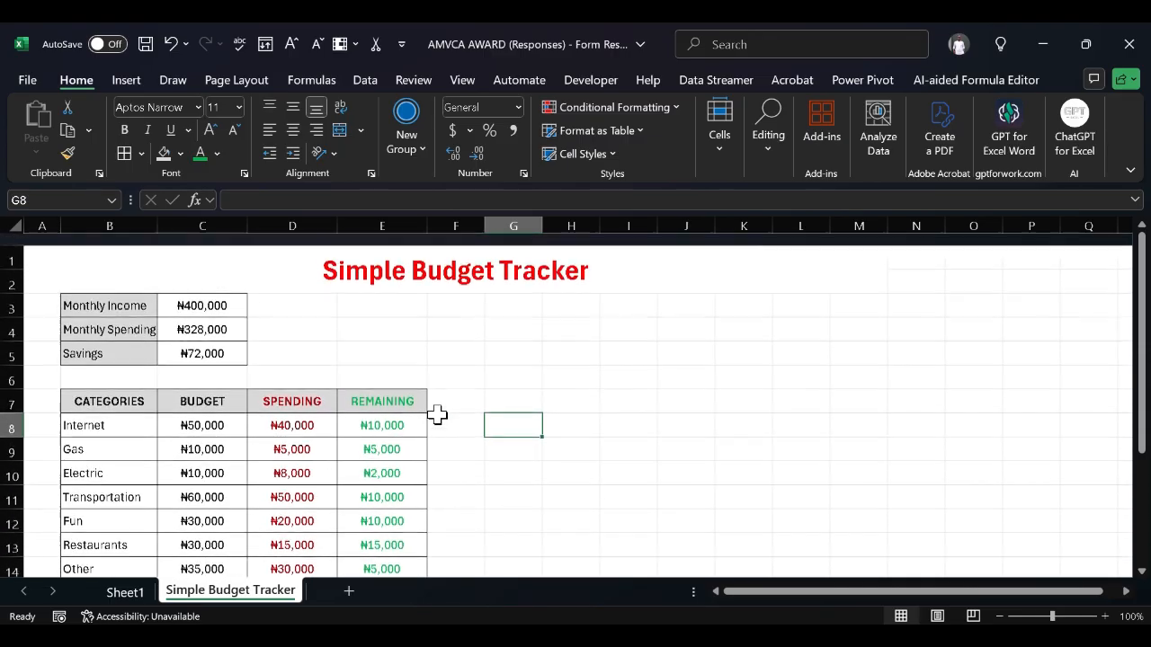
{"action": "scroll", "coordinate": [437, 414], "scroll_direction": "down", "scroll_amount": 1}
{"action": "scroll", "coordinate": [437, 413], "scroll_direction": "up", "scroll_amount": 1}
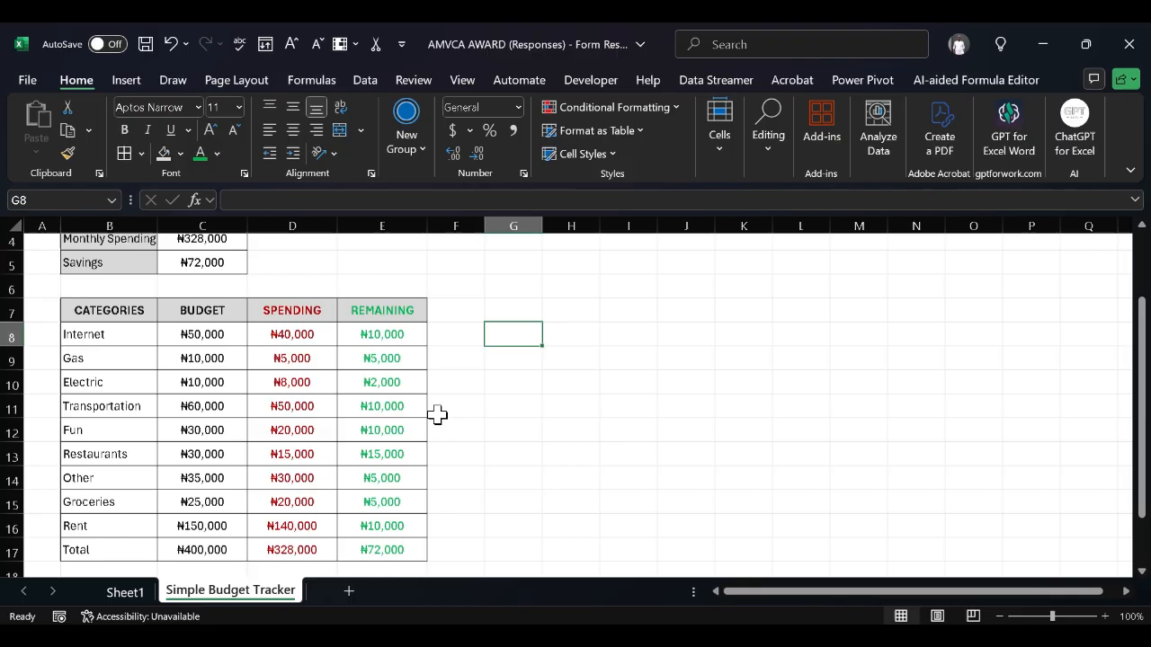
{"action": "scroll", "coordinate": [437, 413], "scroll_direction": "up", "scroll_amount": 1}
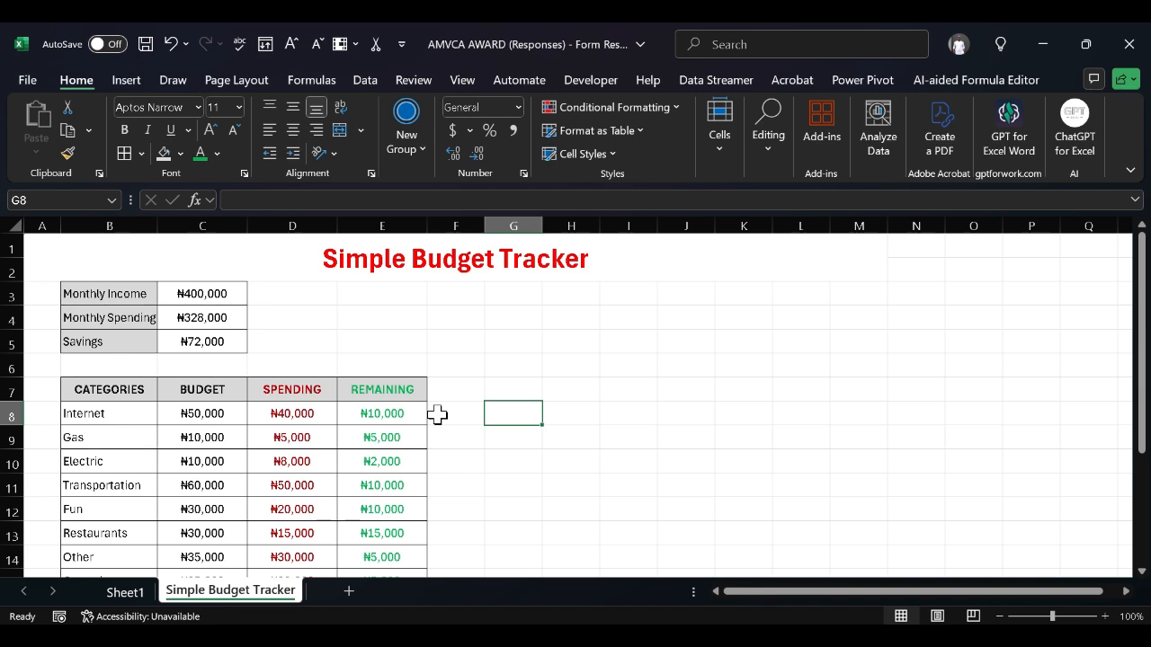
{"action": "scroll", "coordinate": [437, 413], "scroll_direction": "down", "scroll_amount": 3}
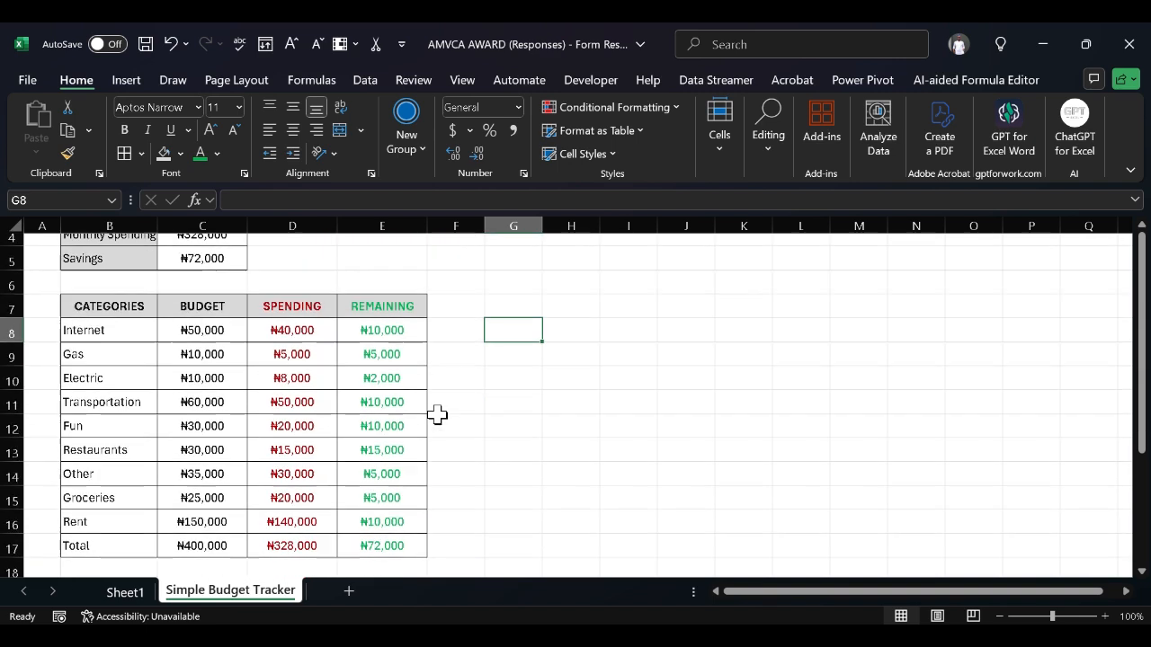
{"action": "scroll", "coordinate": [437, 414], "scroll_direction": "down", "scroll_amount": 1}
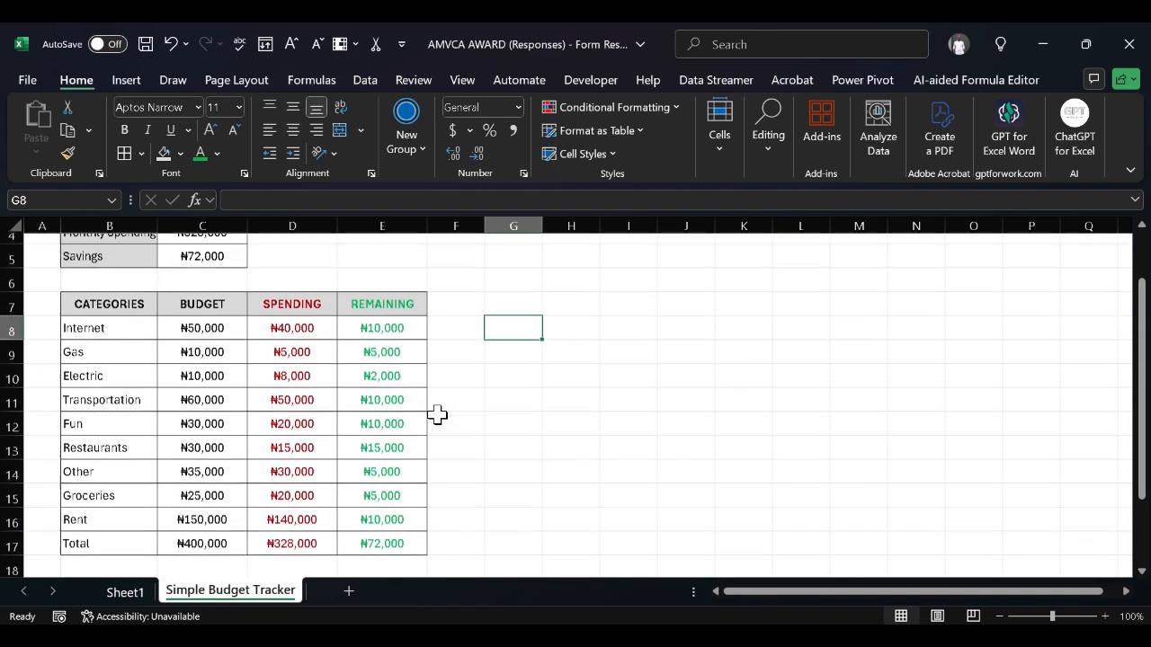
{"action": "scroll", "coordinate": [437, 414], "scroll_direction": "up", "scroll_amount": 1}
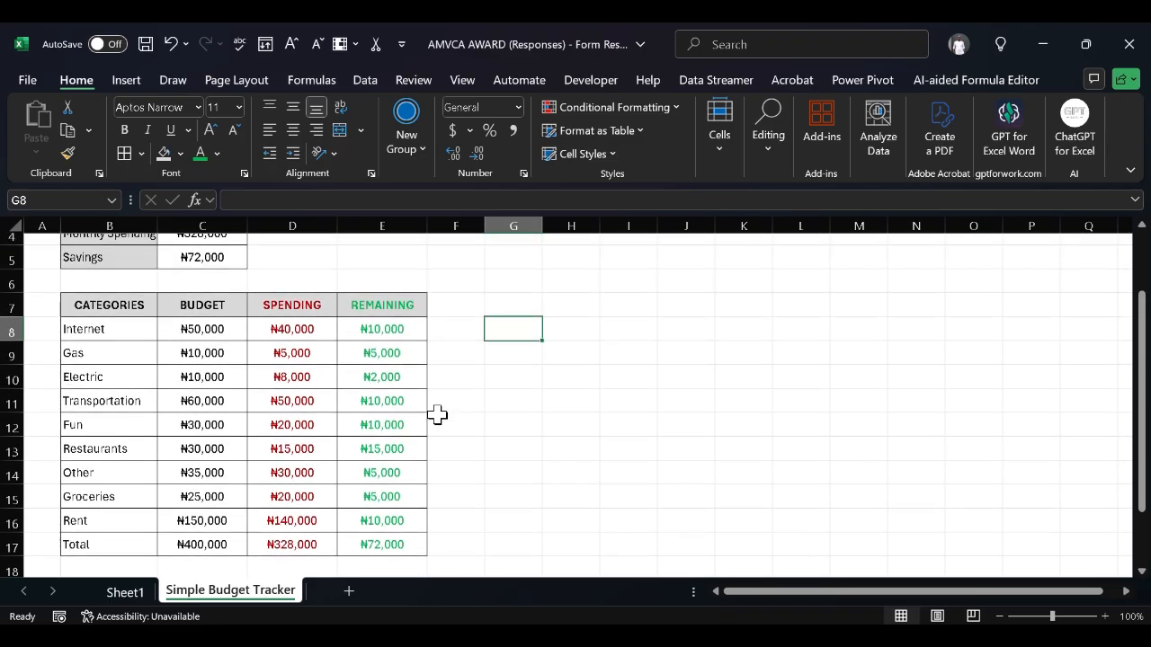
Select the category names and their REMAINING amounts, leaving out the Total row
{"action": "left_click", "coordinate": [137, 337]}
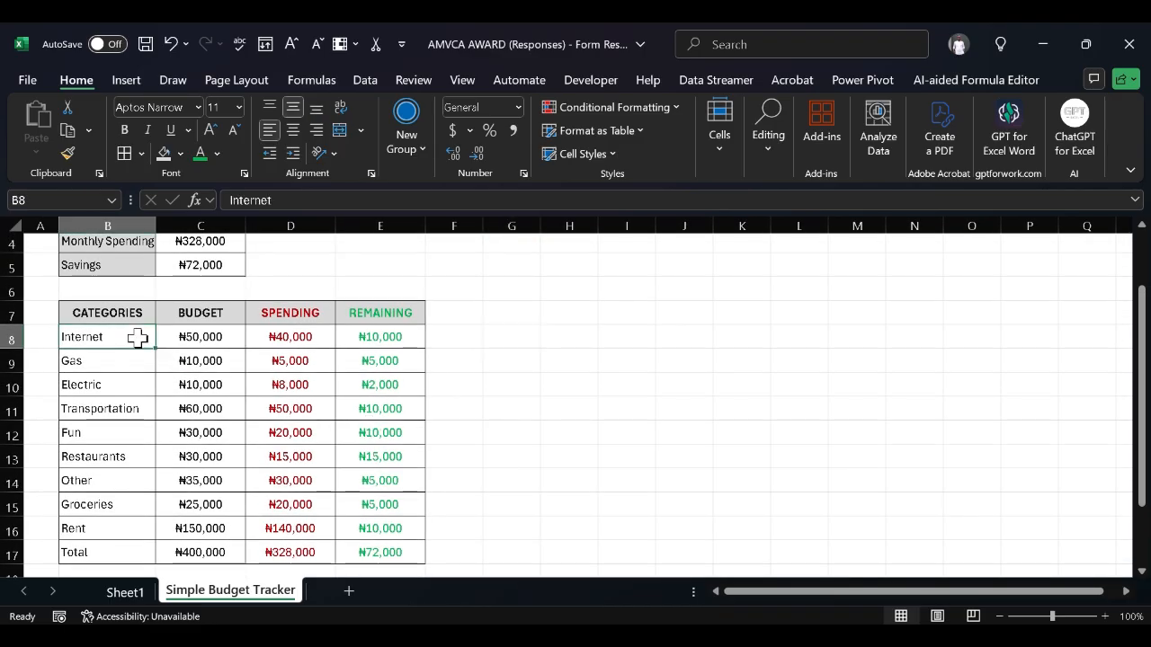
{"action": "key", "text": "shift+Down"}
{"action": "key", "text": "shift+Down"}
{"action": "key", "text": "shift+Down"}
{"action": "key", "text": "shift+Down"}
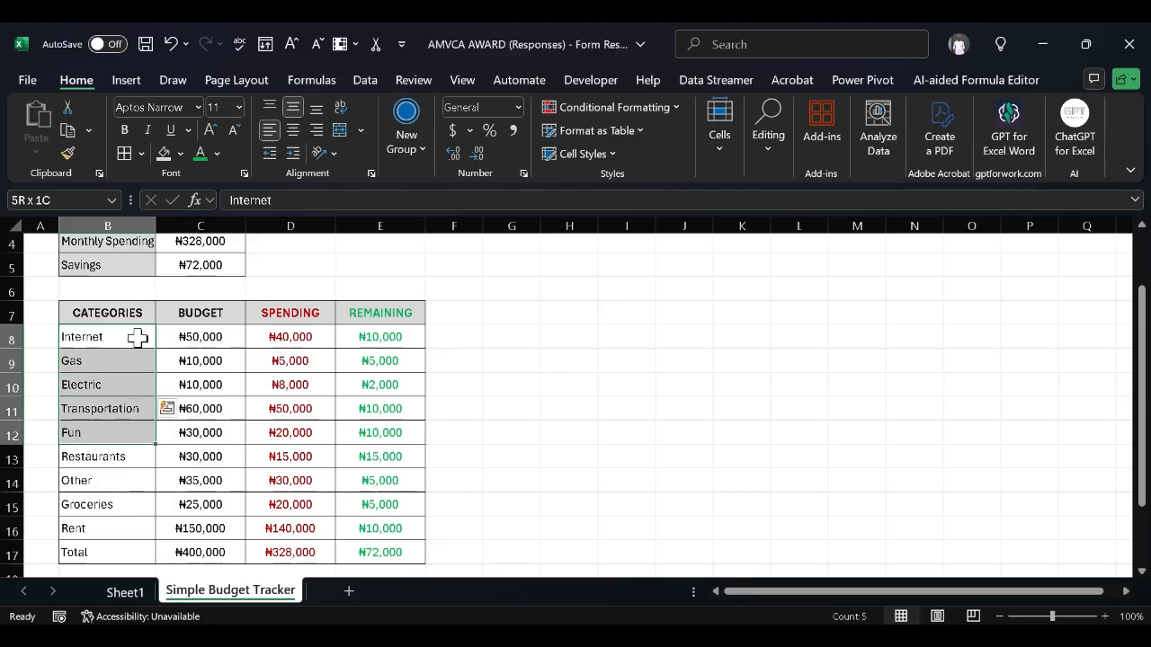
{"action": "key", "text": "shift+Down"}
{"action": "key", "text": "shift+Down"}
{"action": "key", "text": "shift+Down"}
{"action": "key", "text": "shift+Down"}
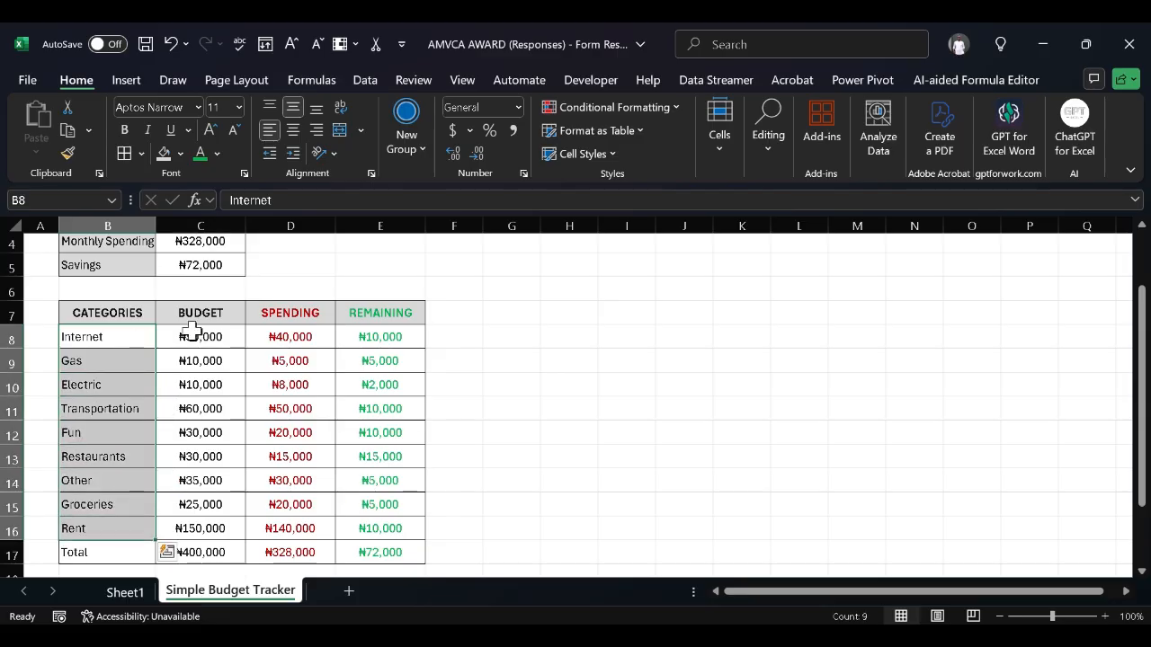
{"action": "left_click", "coordinate": [396, 335]}
{"action": "key", "text": "ctrl+shift+Down"}
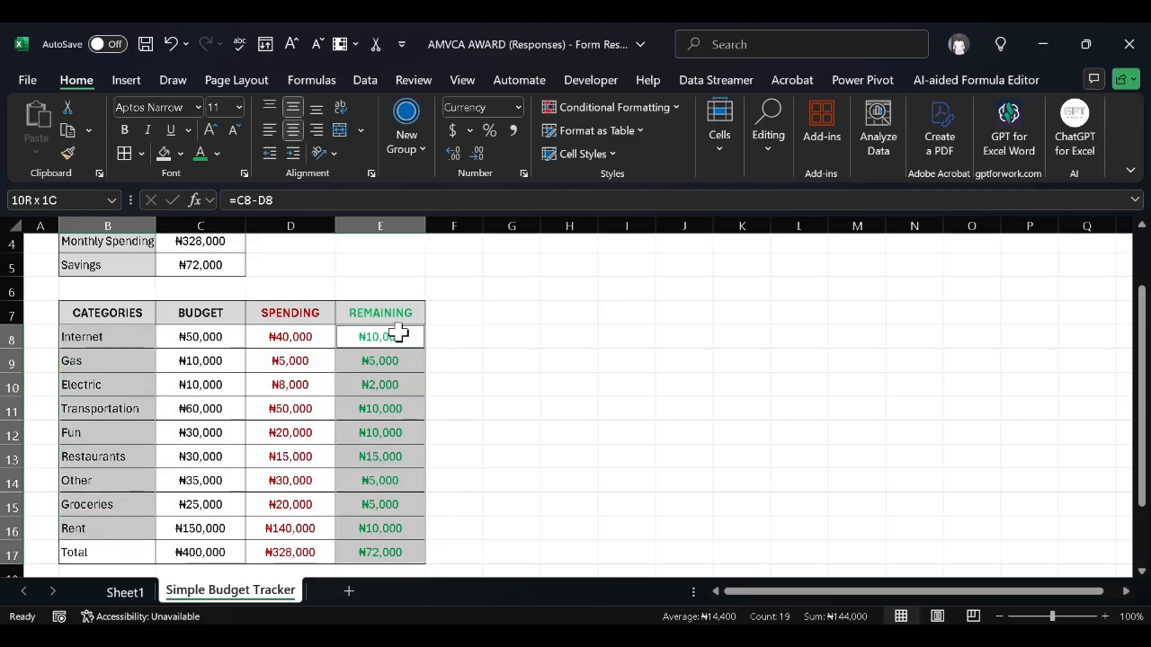
{"action": "left_click", "coordinate": [394, 543], "text": "ctrl"}
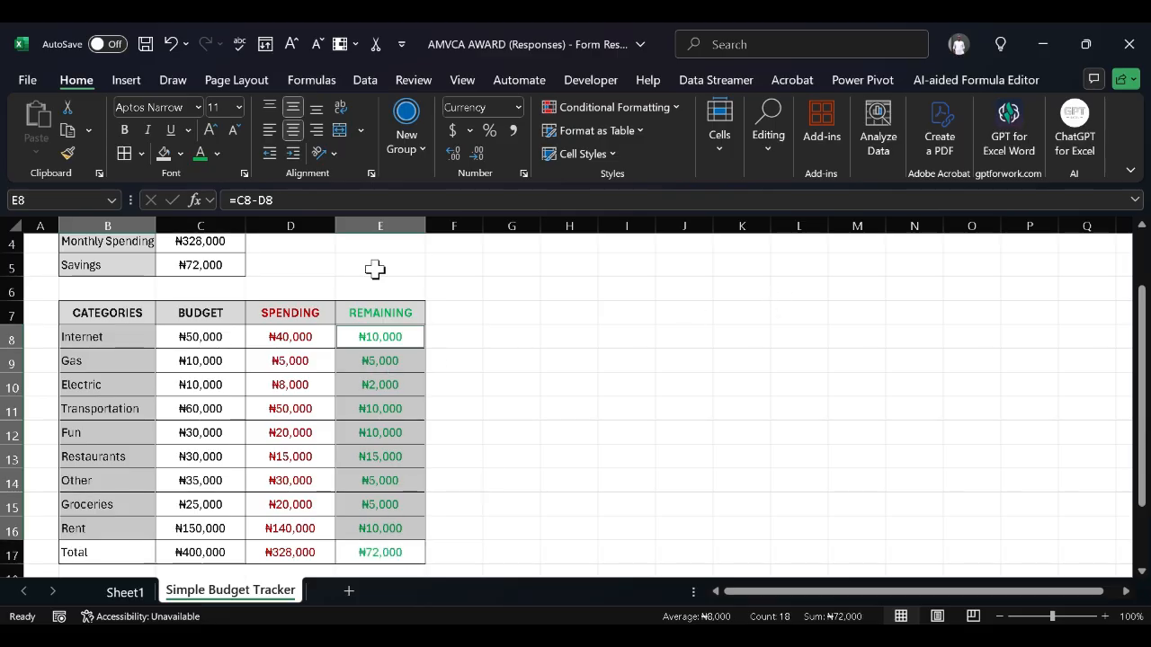
Insert a clustered bar chart, place it right of column E, and select it
{"action": "left_click", "coordinate": [129, 84]}
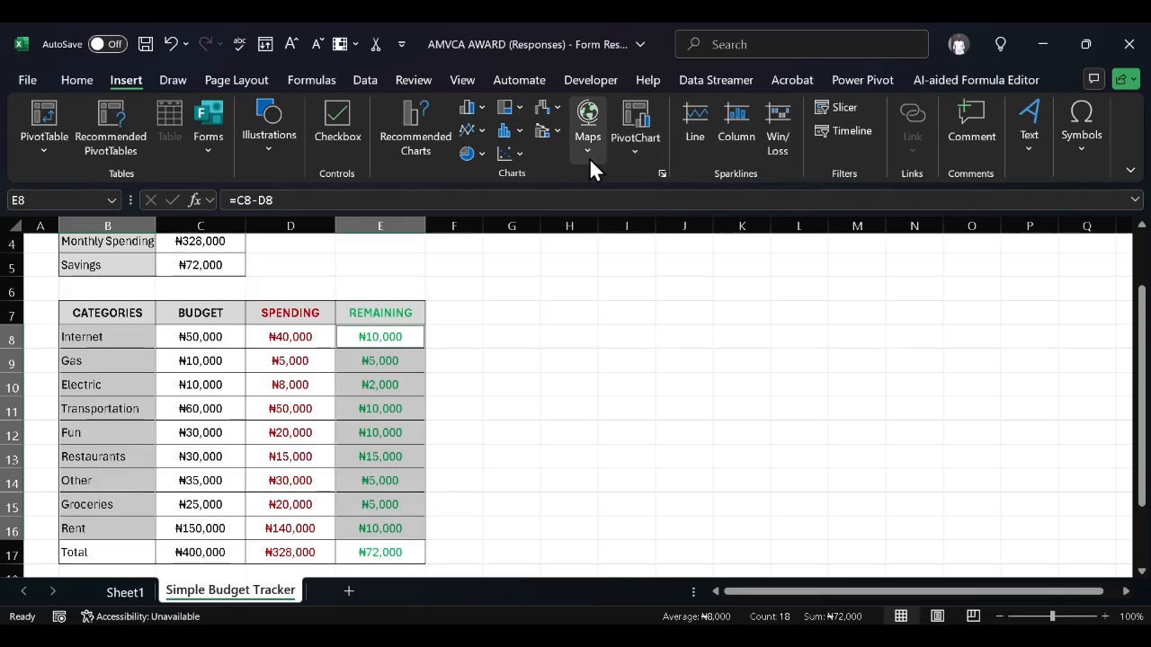
{"action": "left_click", "coordinate": [483, 109]}
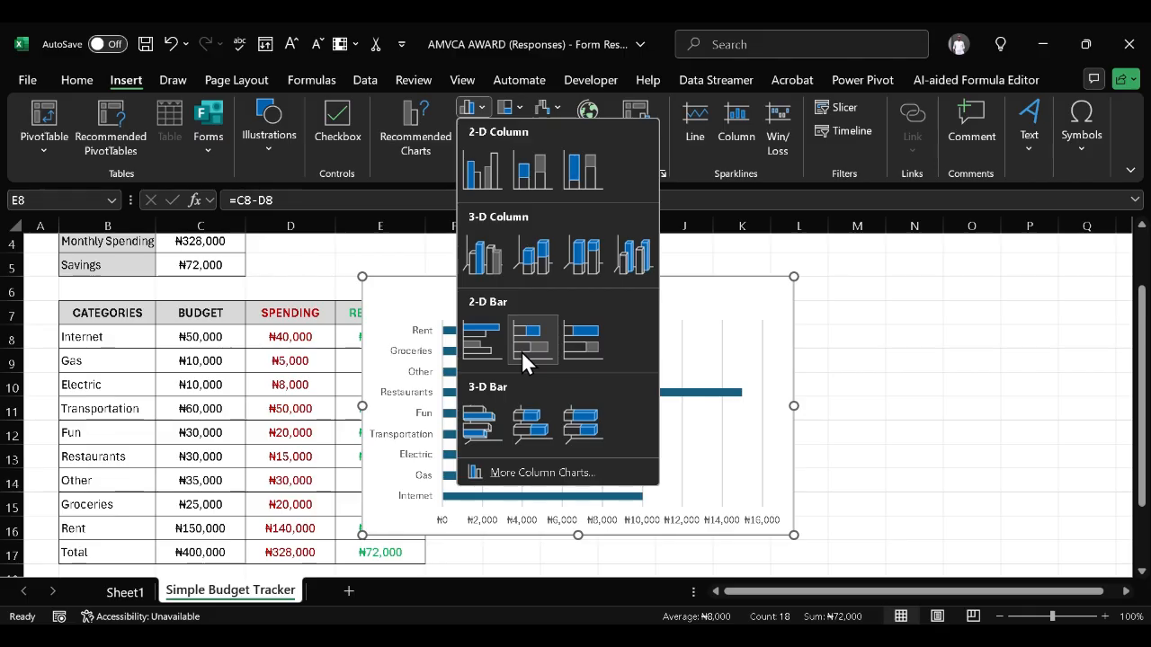
{"action": "left_click", "coordinate": [479, 352]}
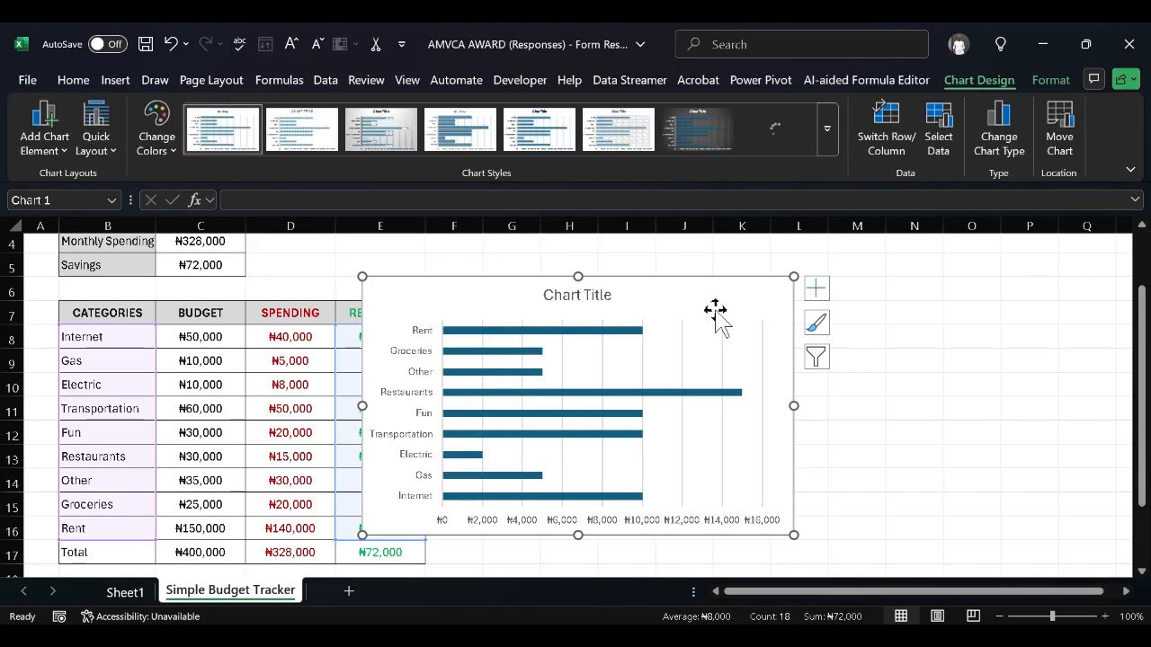
{"action": "left_click_drag", "start_coordinate": [721, 300], "coordinate": [783, 318]}
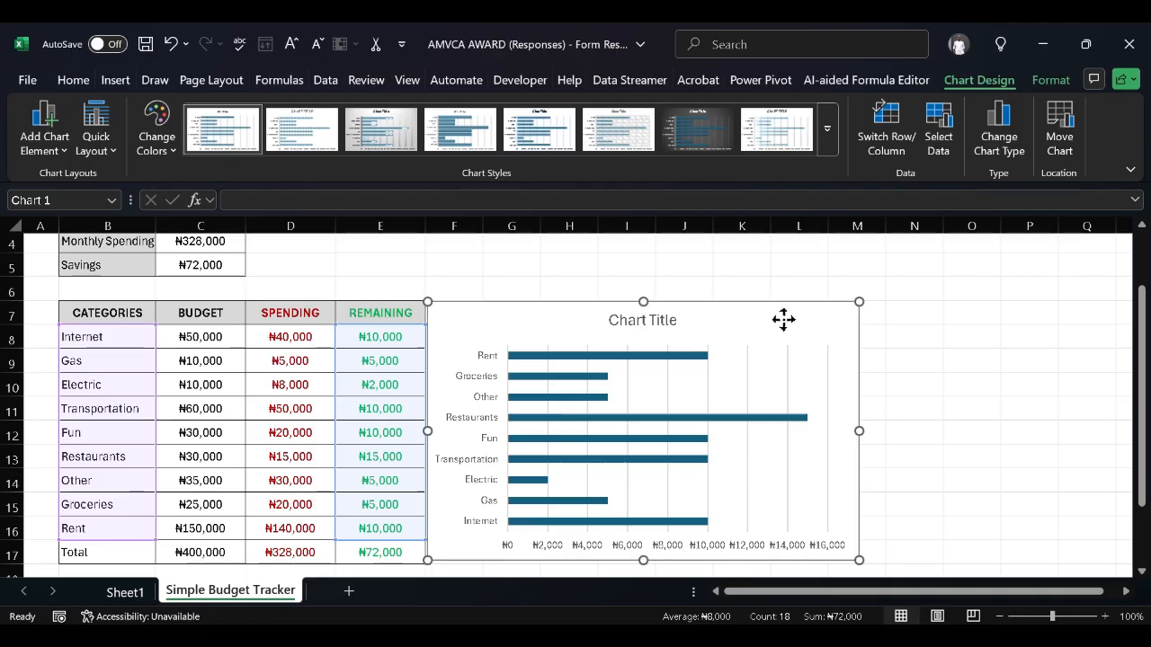
{"action": "left_click", "coordinate": [1009, 366]}
{"action": "scroll", "coordinate": [1010, 366], "scroll_direction": "down", "scroll_amount": 1}
{"action": "scroll", "coordinate": [1010, 365], "scroll_direction": "up", "scroll_amount": 2}
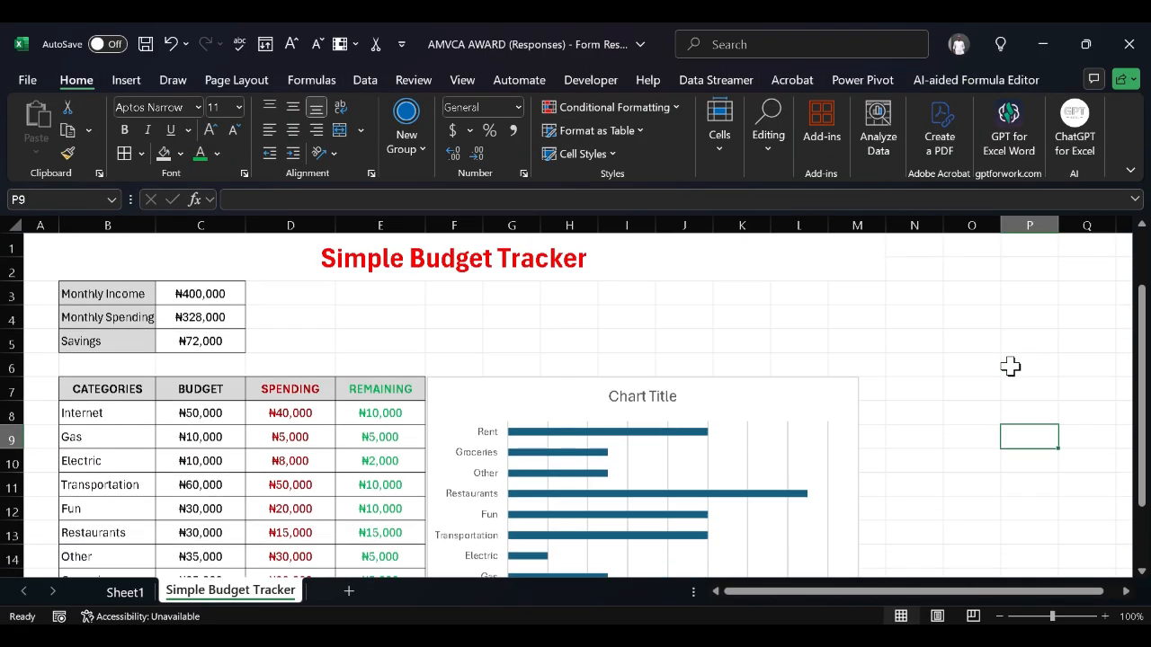
{"action": "scroll", "coordinate": [1010, 365], "scroll_direction": "down", "scroll_amount": 2}
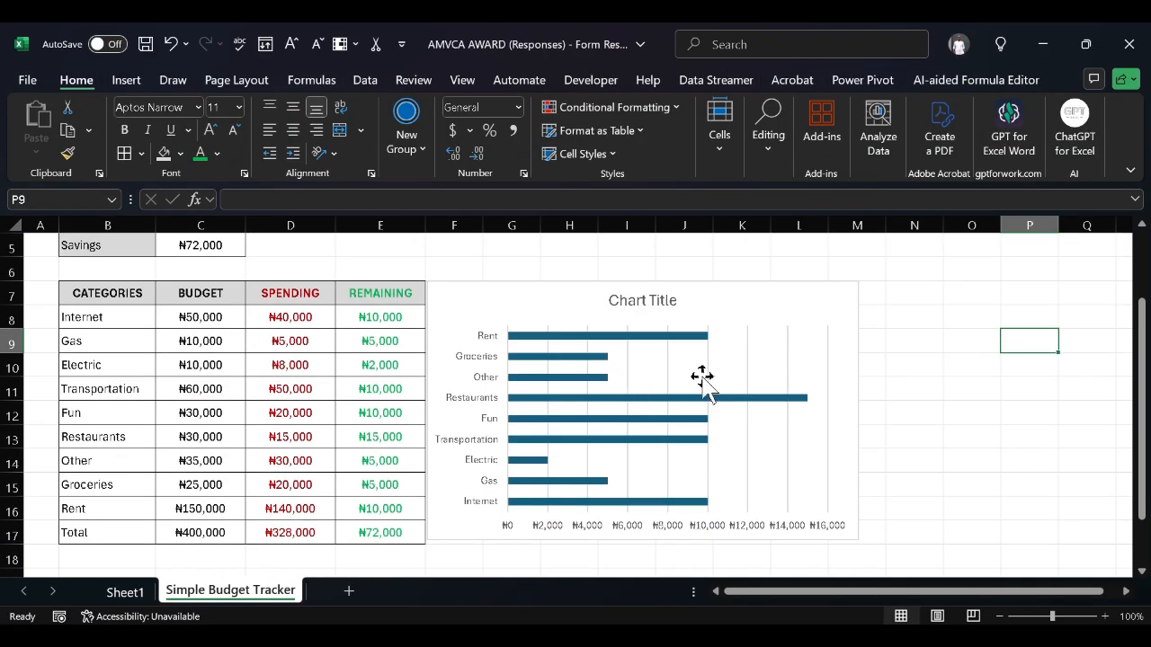
{"action": "left_click", "coordinate": [721, 314]}
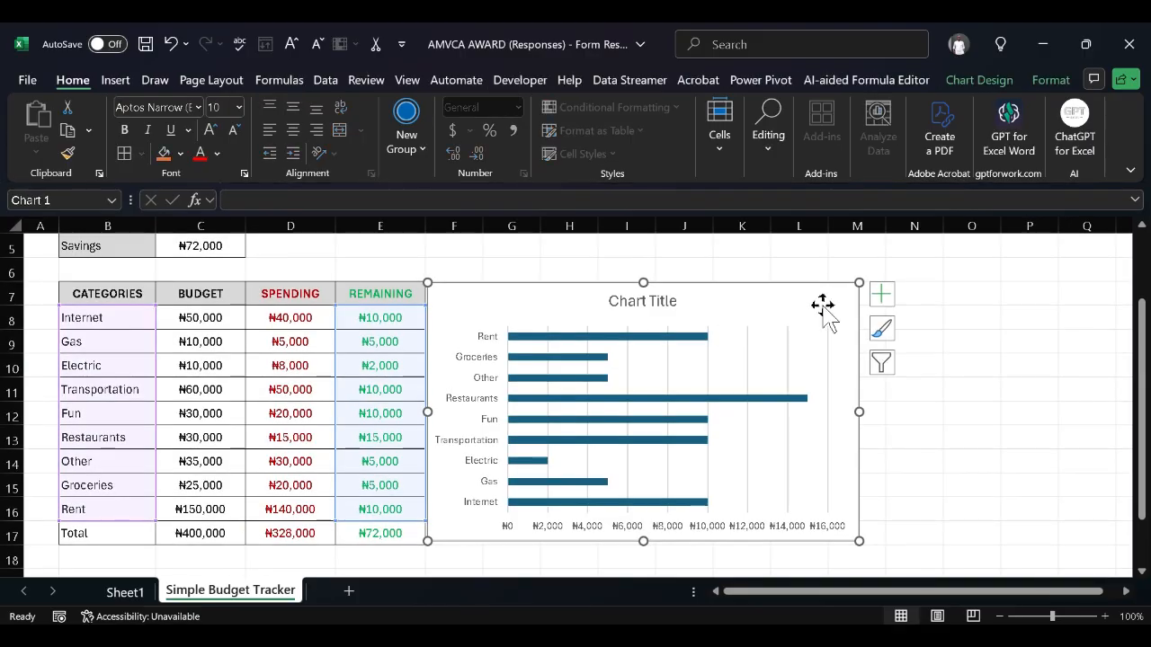
Turn off Gridlines and the Primary Horizontal axis, and turn on Data Labels for the bars
{"action": "left_click", "coordinate": [881, 294]}
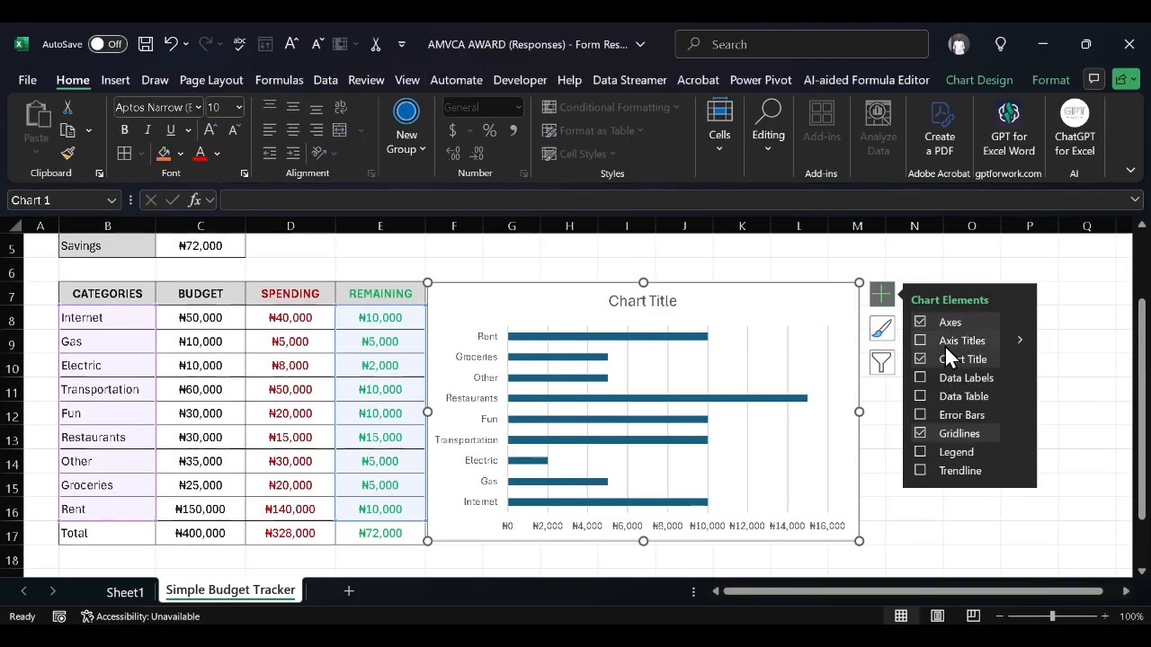
{"action": "left_click", "coordinate": [918, 432]}
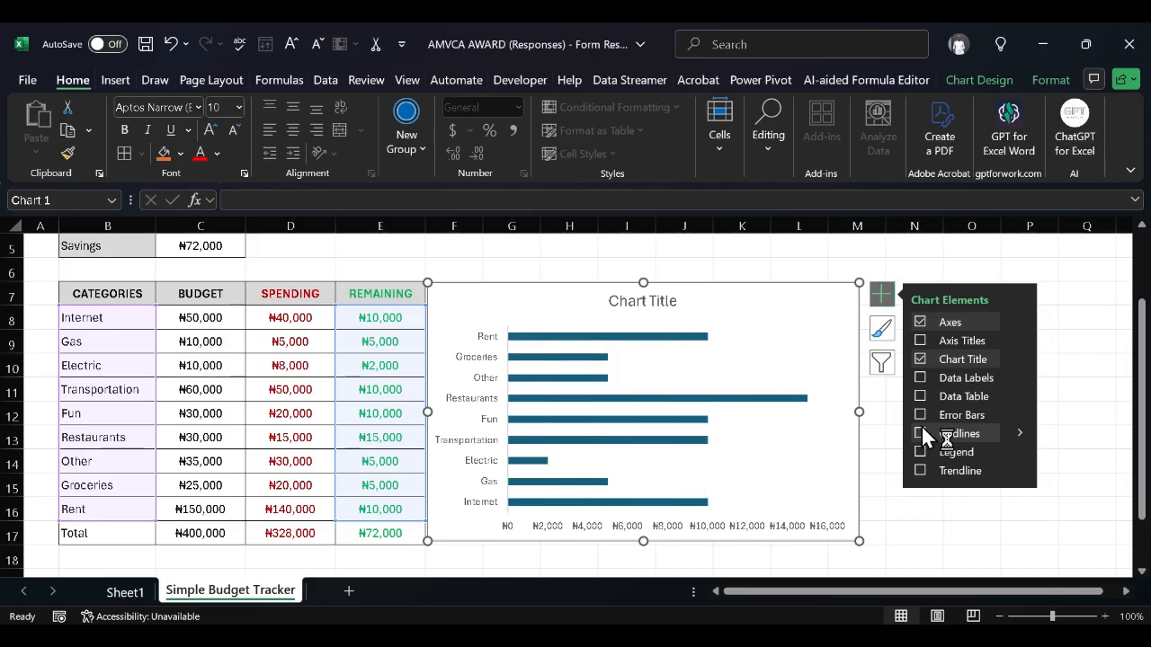
{"action": "left_click", "coordinate": [1022, 316]}
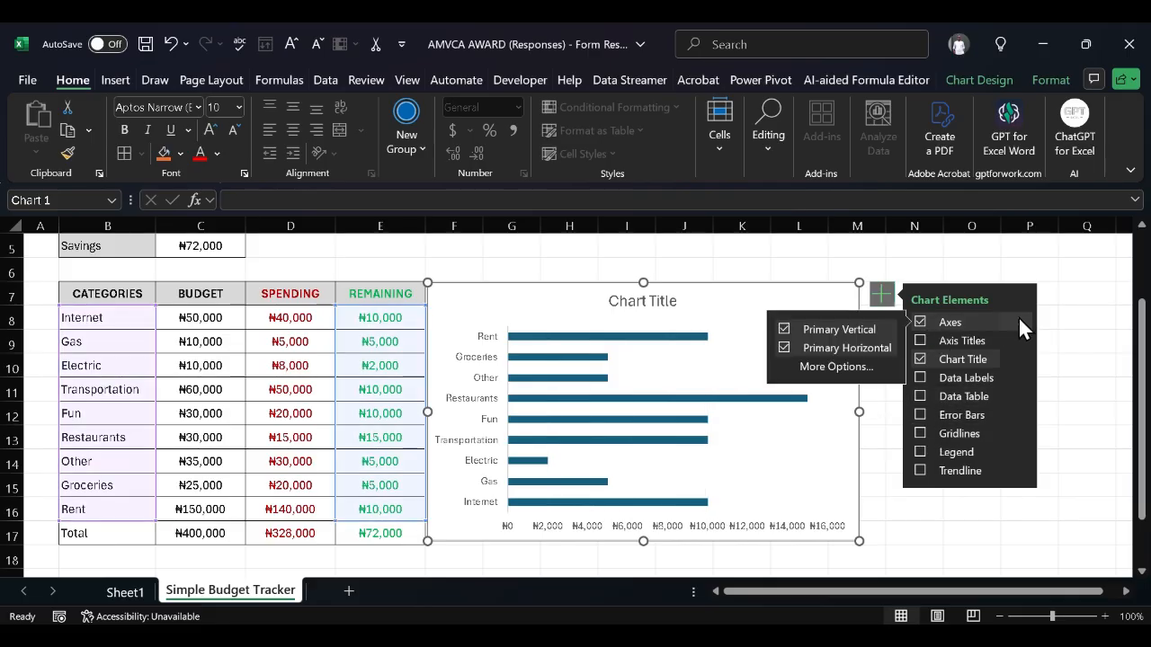
{"action": "left_click", "coordinate": [841, 347]}
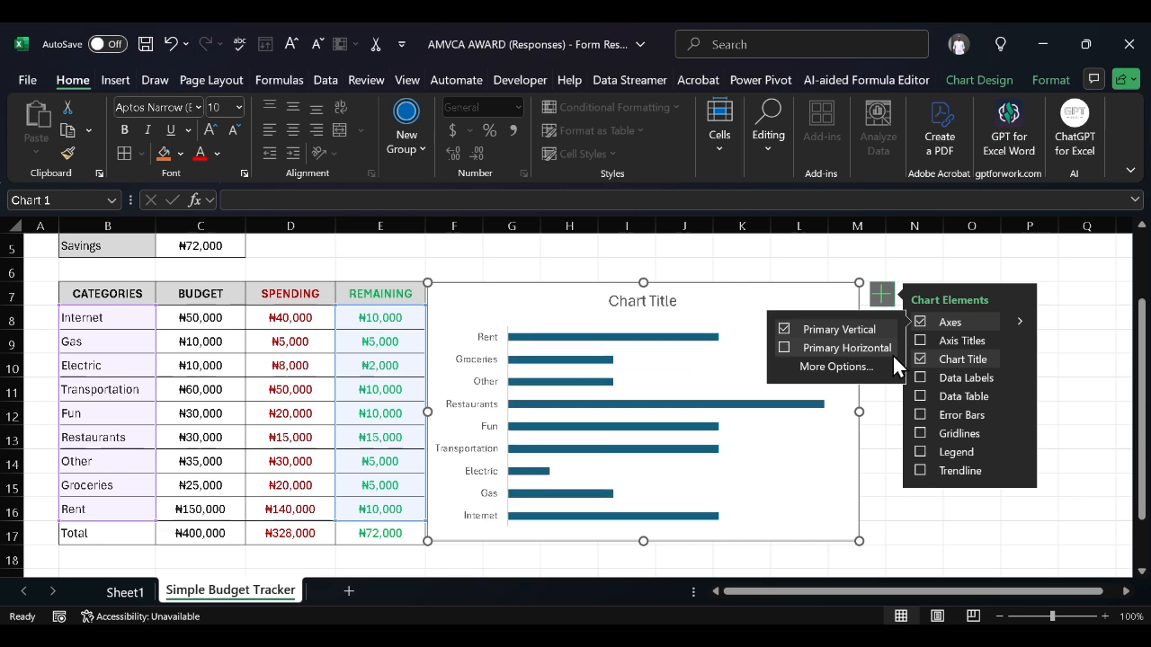
{"action": "left_click", "coordinate": [921, 378]}
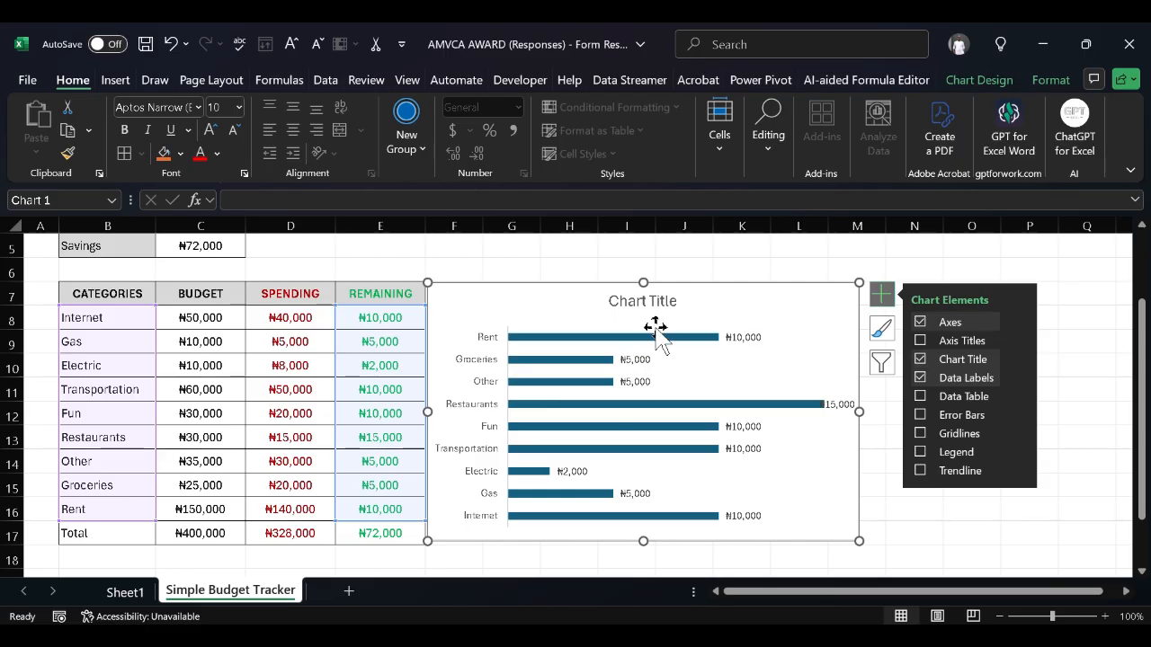
Replace the 'Chart Title' placeholder with the Remaining Budget title text
{"action": "double_click", "coordinate": [642, 300]}
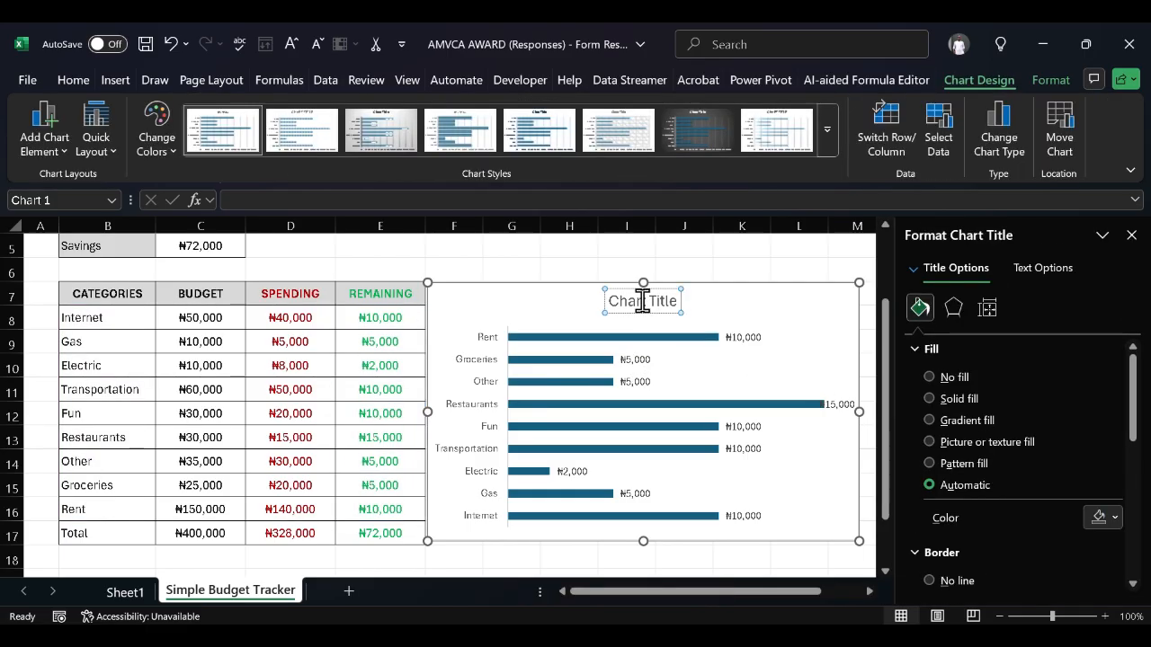
{"action": "triple_click", "coordinate": [642, 300]}
{"action": "key", "text": "Delete"}
{"action": "type", "text": "Remain"}
{"action": "type", "text": "ud"}
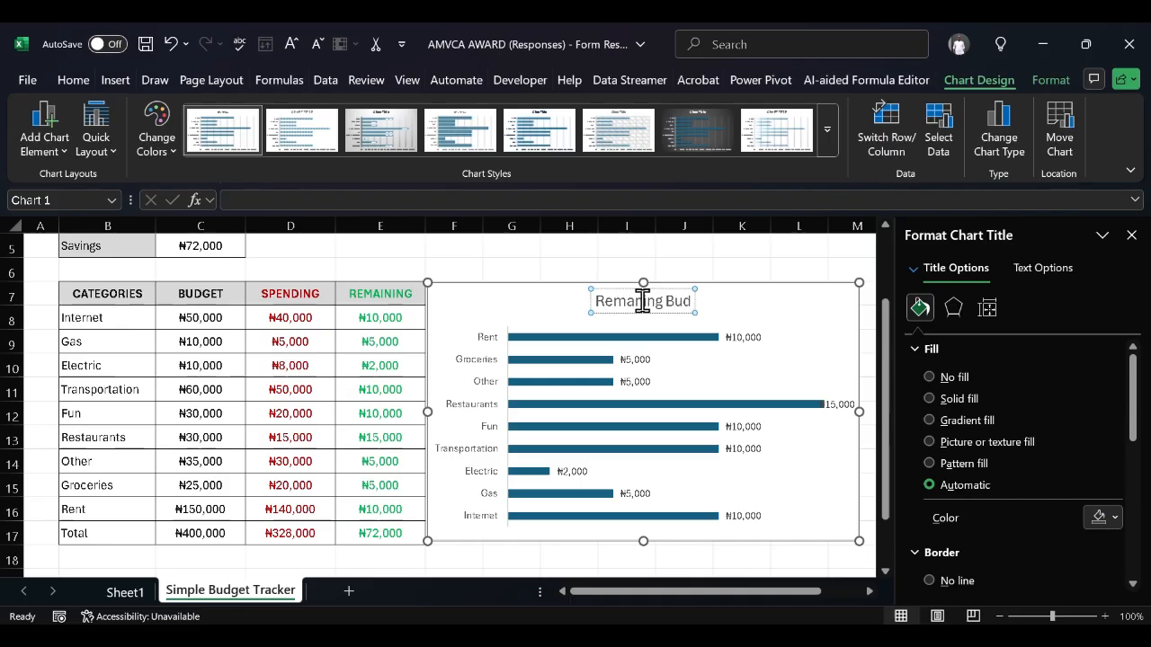
{"action": "type", "text": "get"}
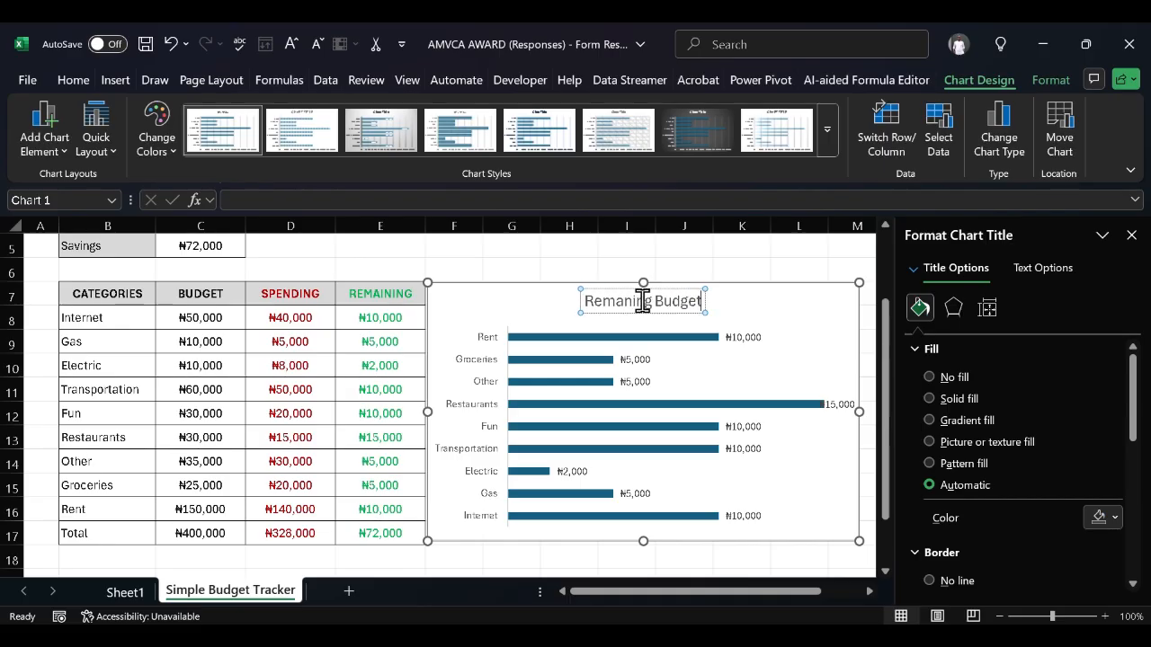
{"action": "left_click", "coordinate": [729, 300]}
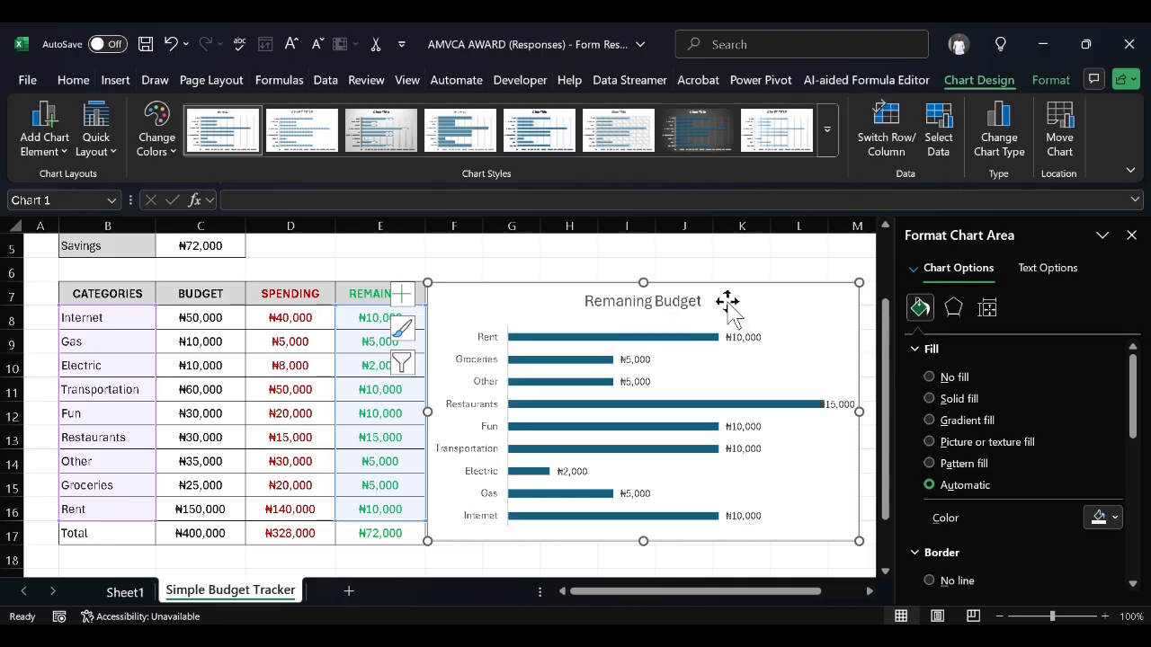
Insert the missing 'i' to correct the title spelling, then close the Format pane
{"action": "left_click", "coordinate": [640, 302]}
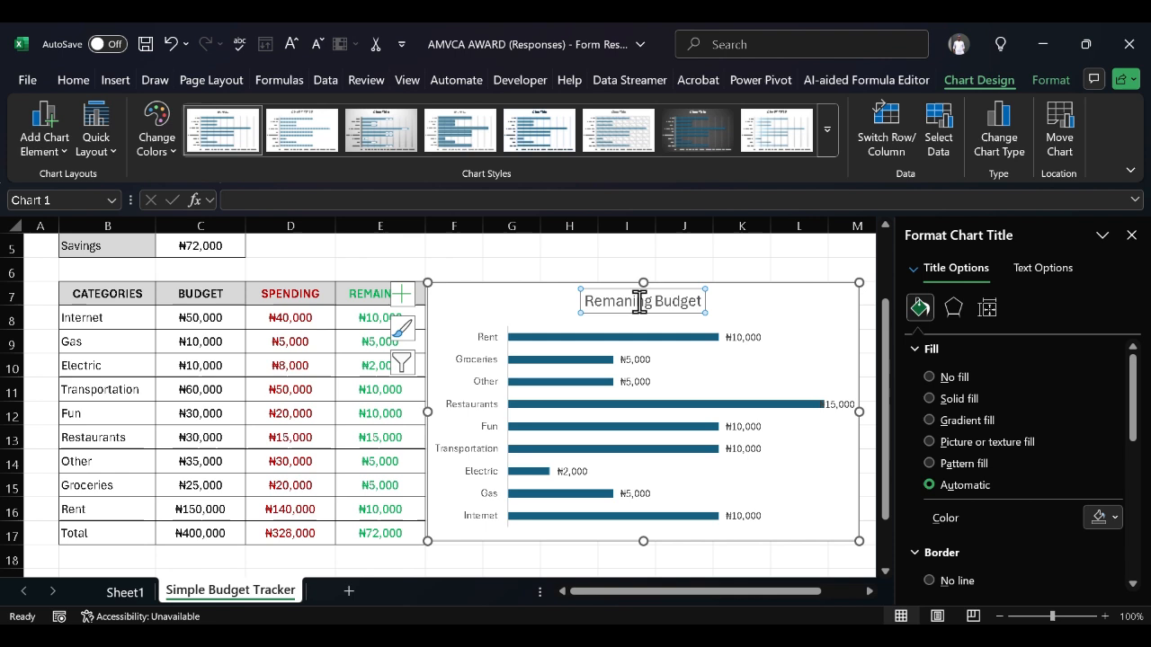
{"action": "left_click", "coordinate": [624, 303]}
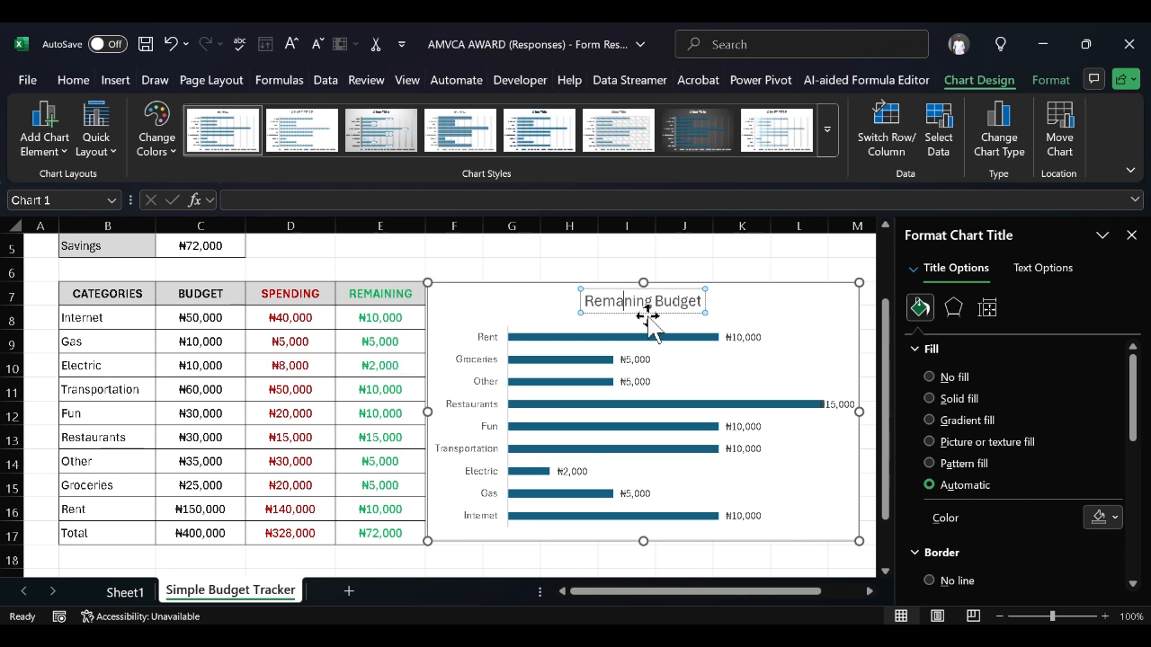
{"action": "type", "text": "i"}
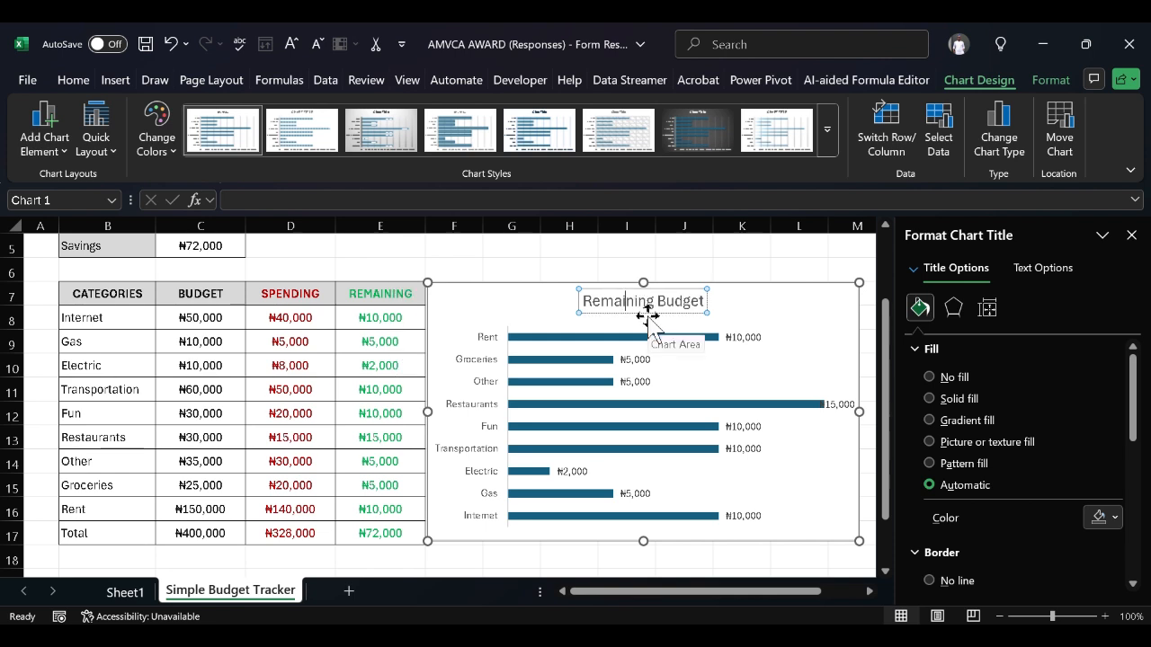
{"action": "left_click", "coordinate": [741, 313]}
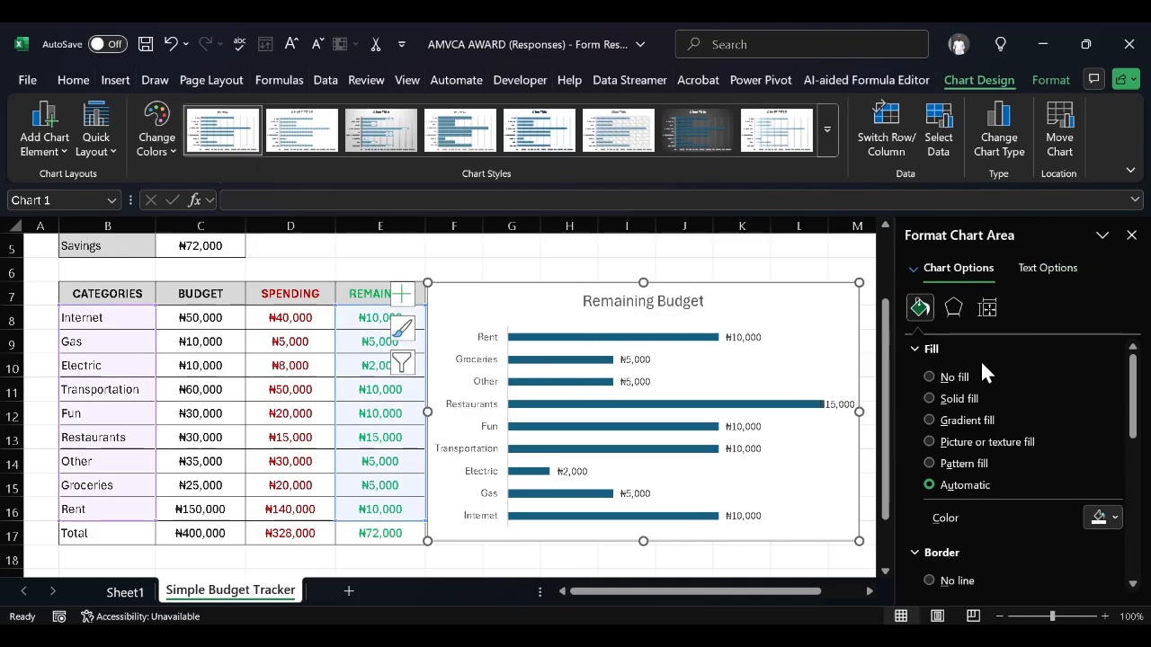
{"action": "left_click", "coordinate": [1131, 235]}
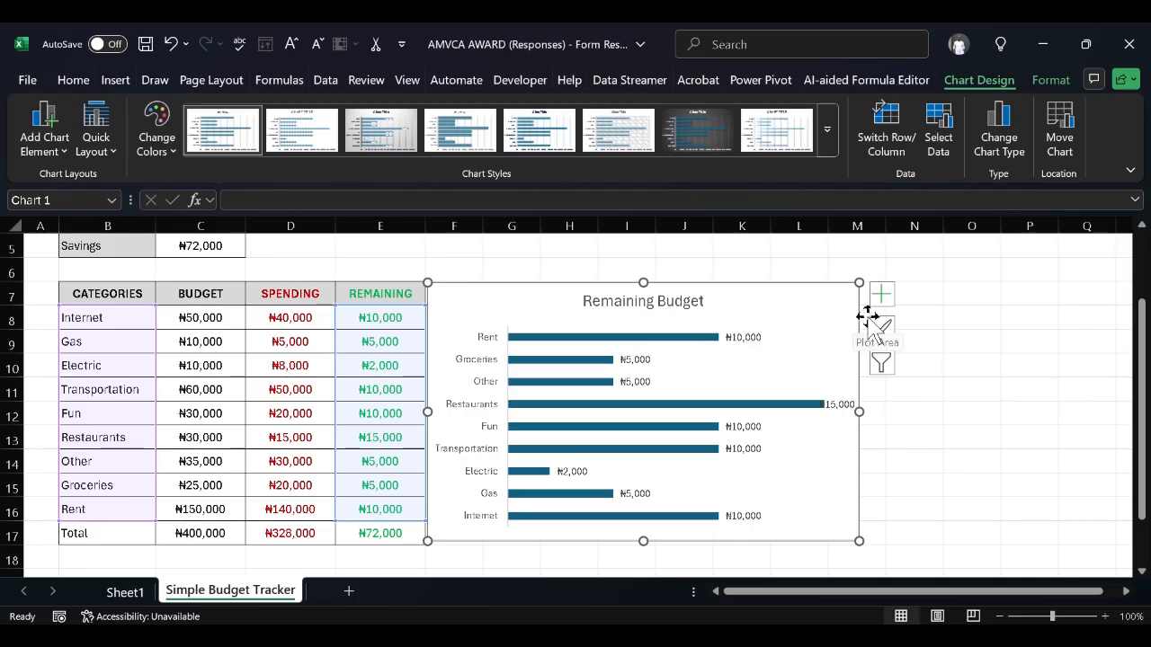
Open the Format Plot Area settings for the Remaining Budget chart
{"action": "left_click", "coordinate": [1032, 349]}
{"action": "left_click", "coordinate": [802, 362]}
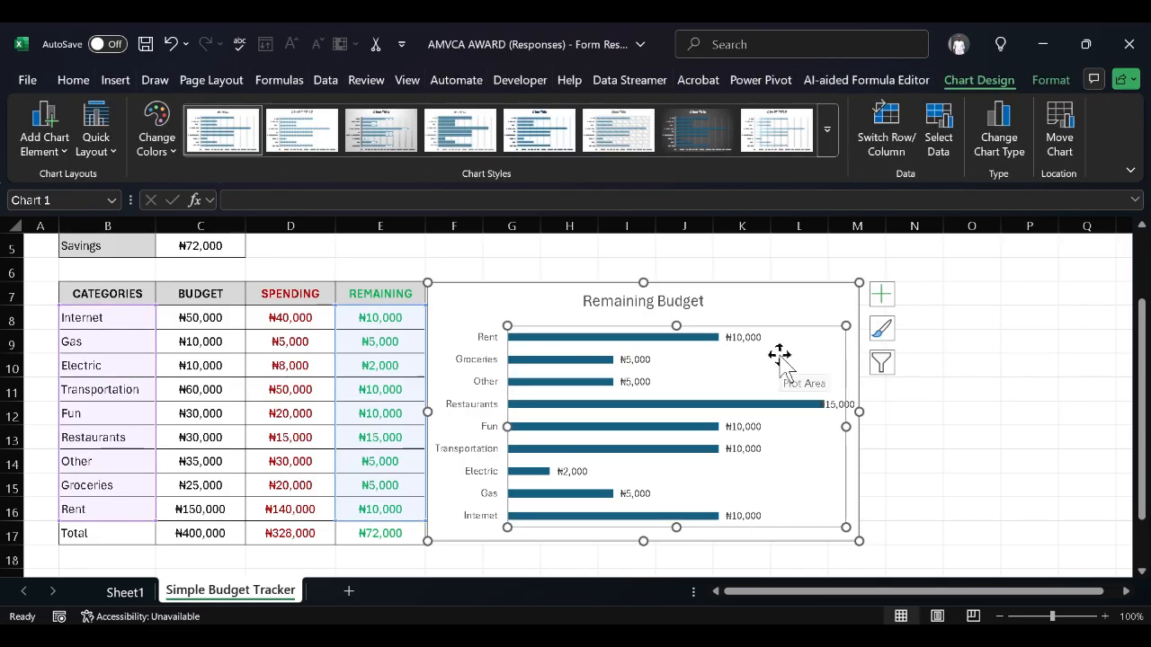
{"action": "left_click", "coordinate": [882, 294]}
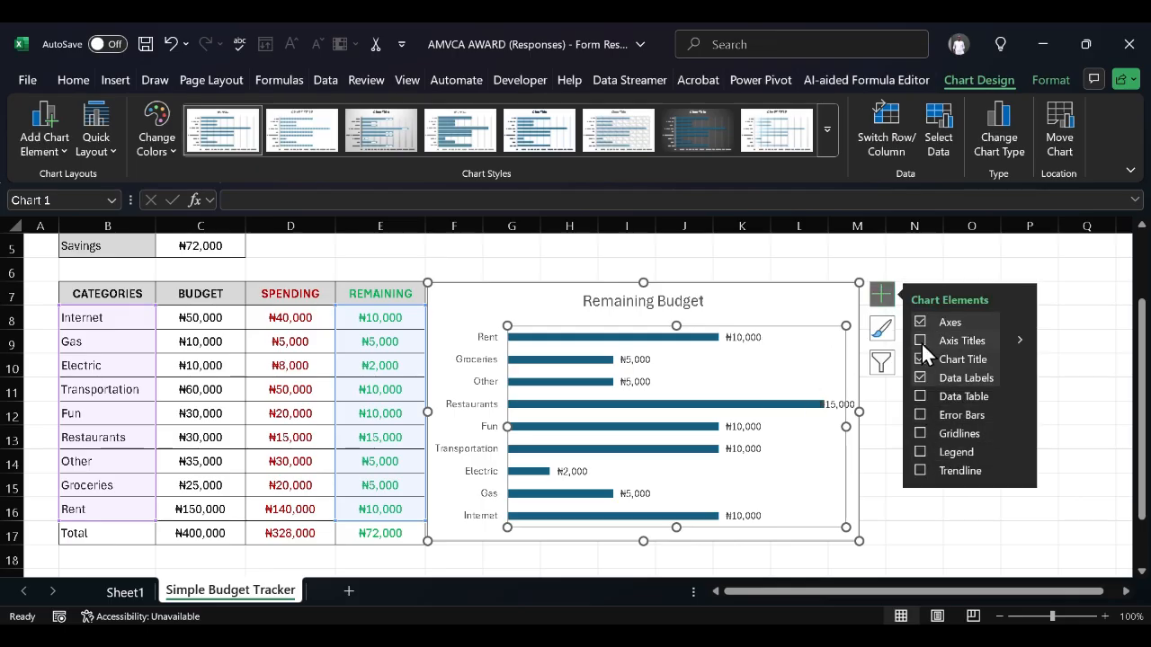
{"action": "right_click", "coordinate": [733, 352]}
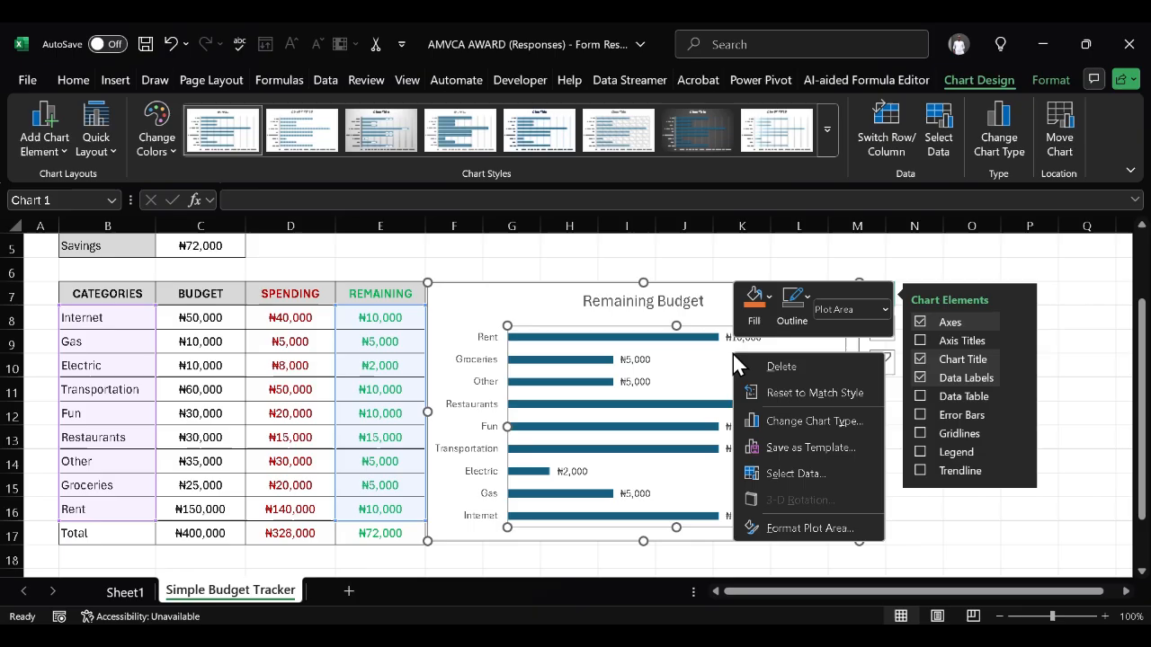
{"action": "left_click", "coordinate": [791, 527]}
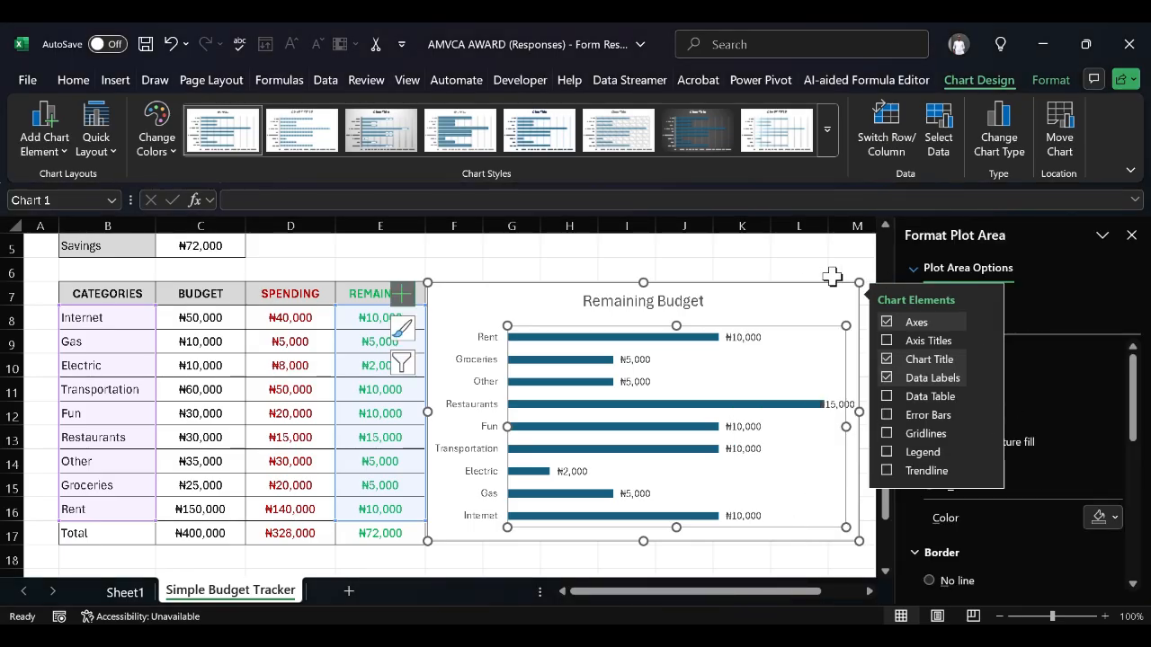
Select the chart area, briefly restore then hide the horizontal value axis again
{"action": "left_click", "coordinate": [797, 319]}
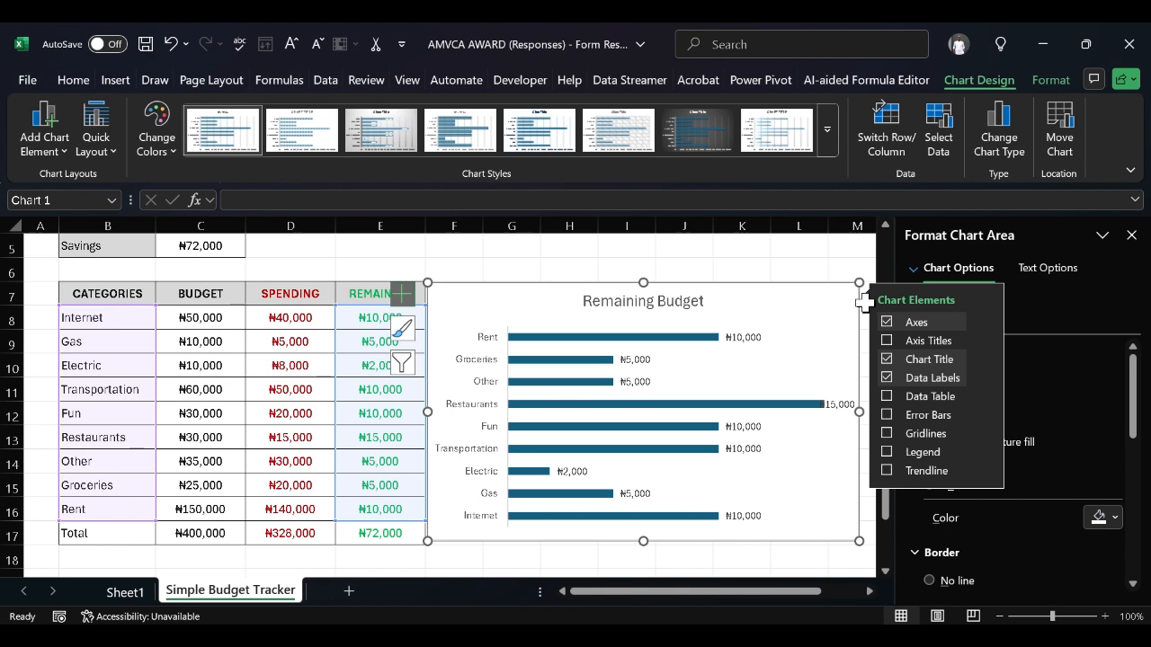
{"action": "left_click", "coordinate": [907, 320]}
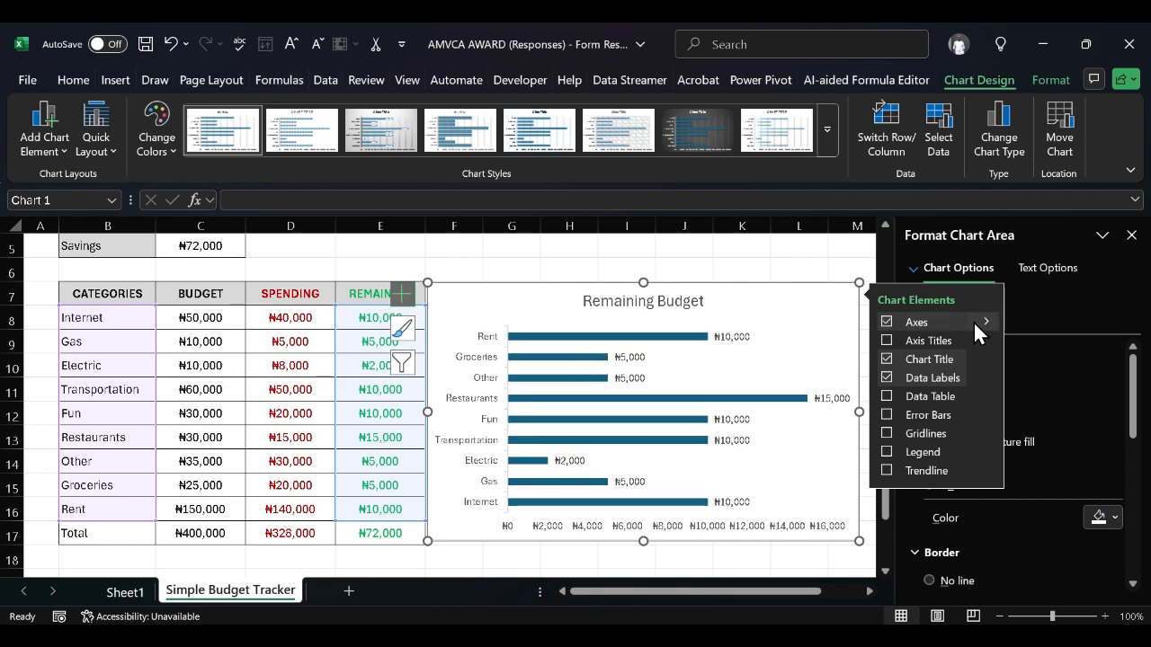
{"action": "mouse_move", "coordinate": [976, 319]}
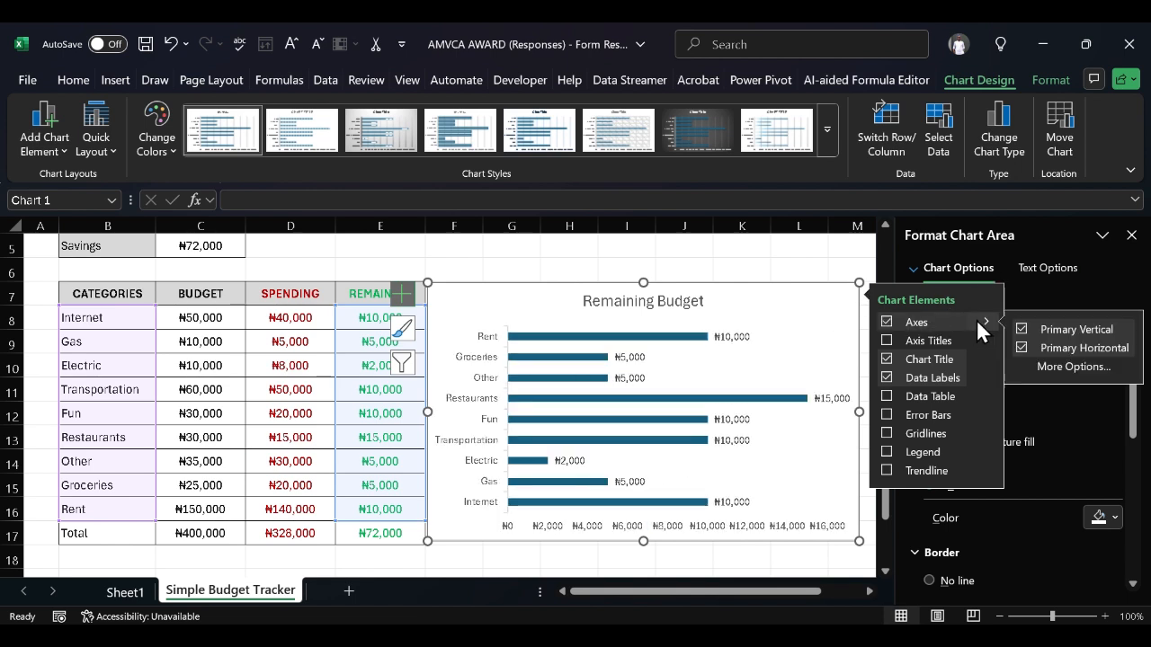
{"action": "left_click", "coordinate": [1022, 349]}
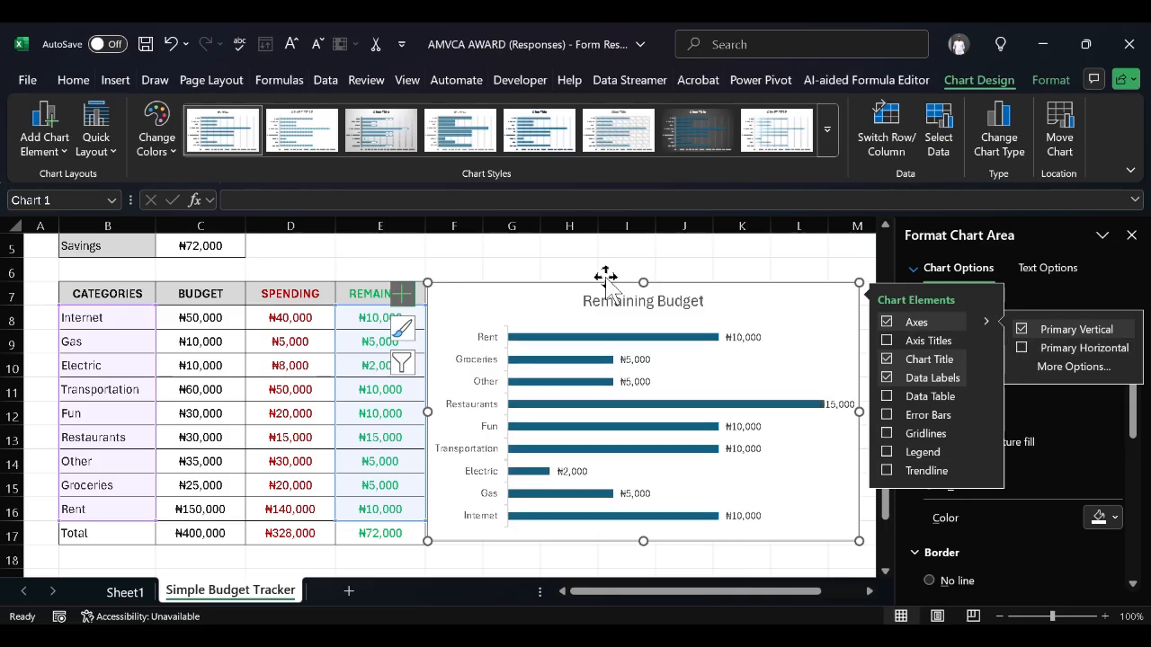
{"action": "left_click", "coordinate": [402, 294]}
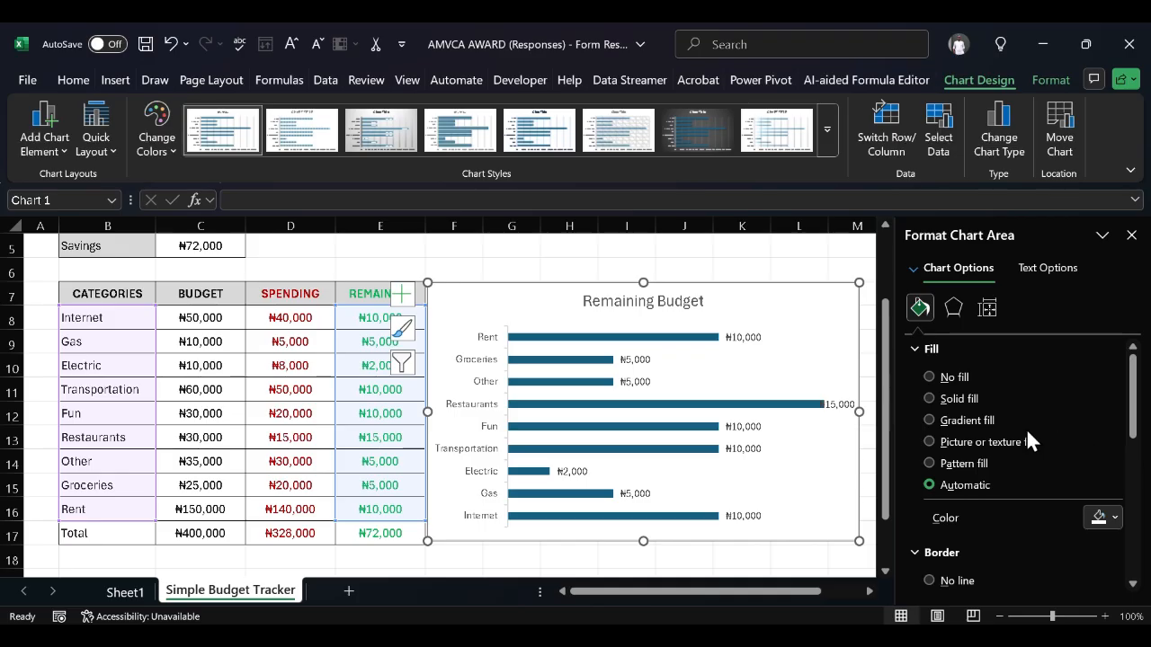
{"action": "scroll", "coordinate": [1002, 427], "scroll_direction": "down", "scroll_amount": 3}
{"action": "scroll", "coordinate": [1003, 416], "scroll_direction": "up", "scroll_amount": 3}
Select the bar series in the Format pane and fill the bars green
{"action": "left_click", "coordinate": [913, 268]}
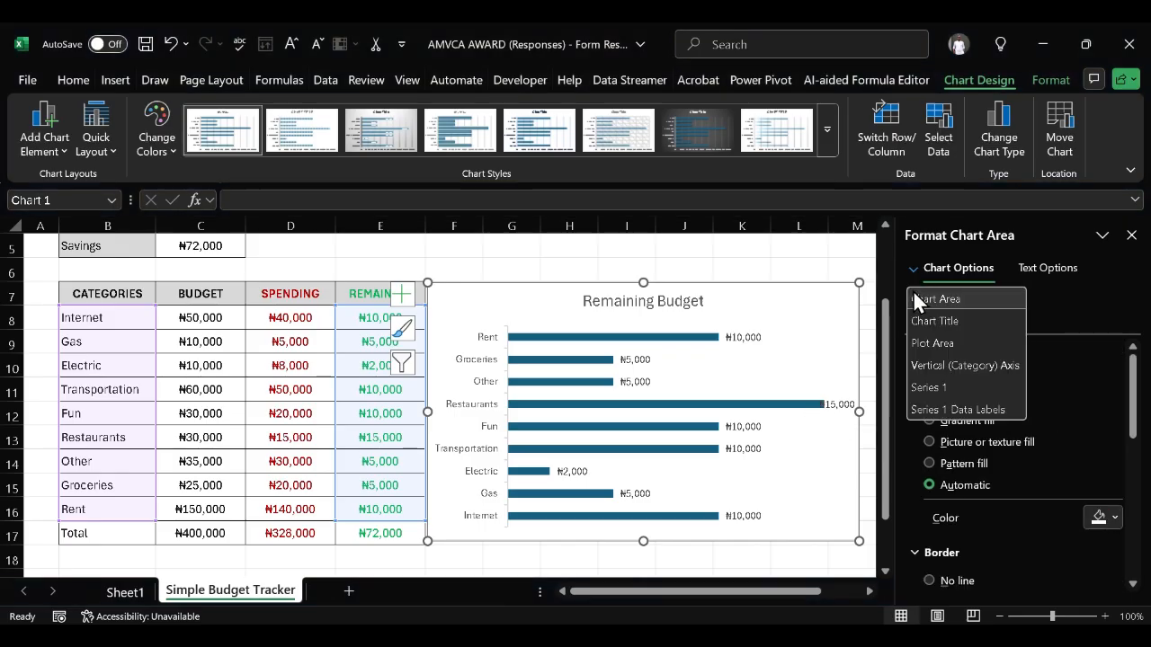
{"action": "left_click", "coordinate": [962, 383]}
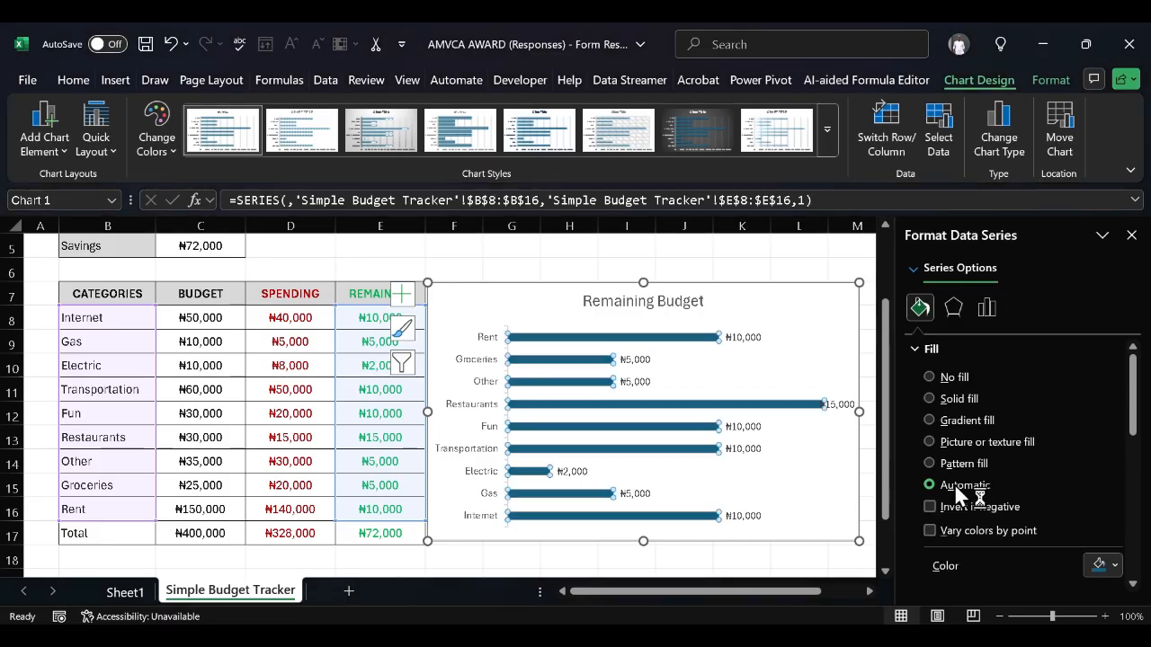
{"action": "left_click", "coordinate": [1115, 575]}
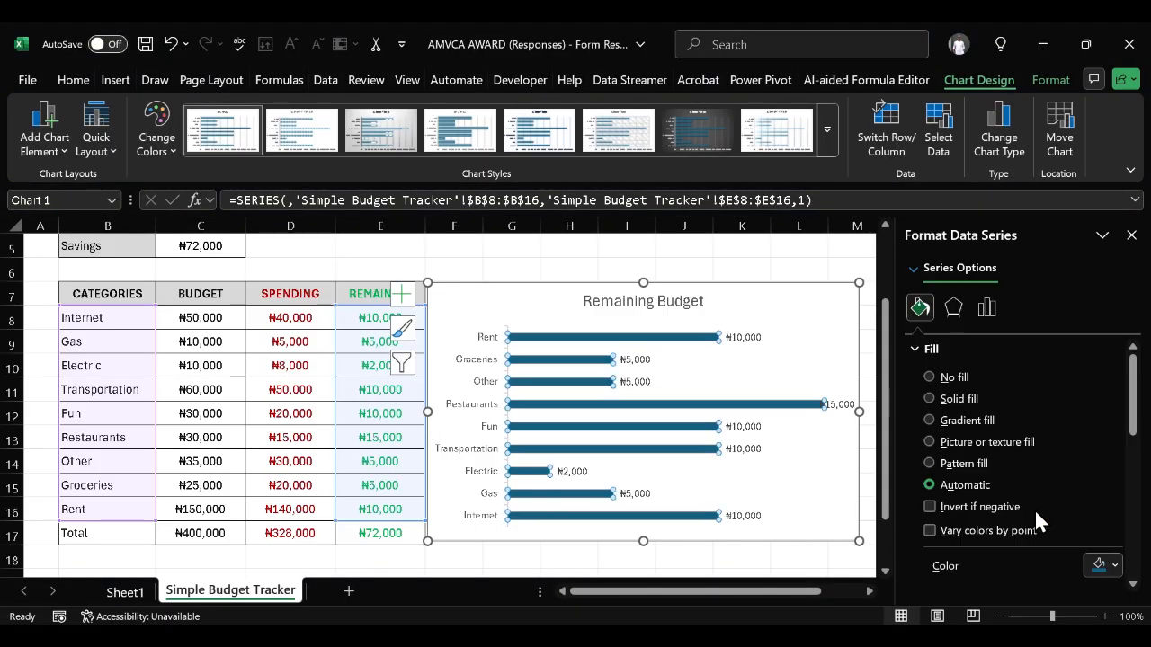
{"action": "left_click", "coordinate": [1035, 509]}
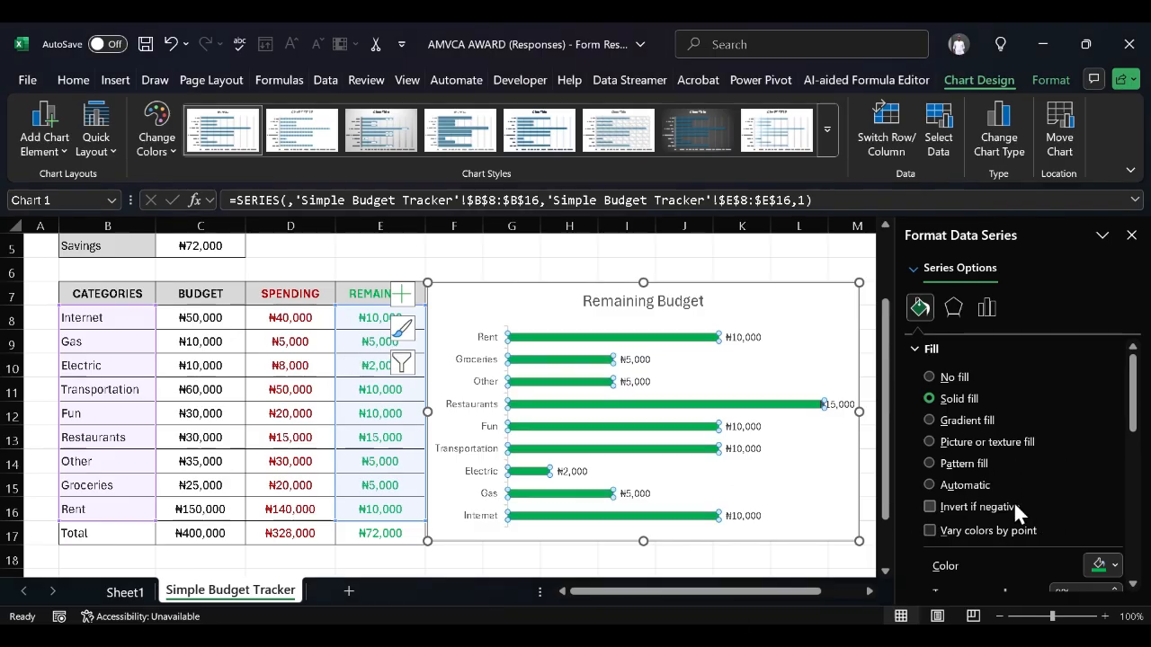
Reduce the bars' gap width from 182% to 174%, then select the chart area
{"action": "left_click", "coordinate": [809, 340]}
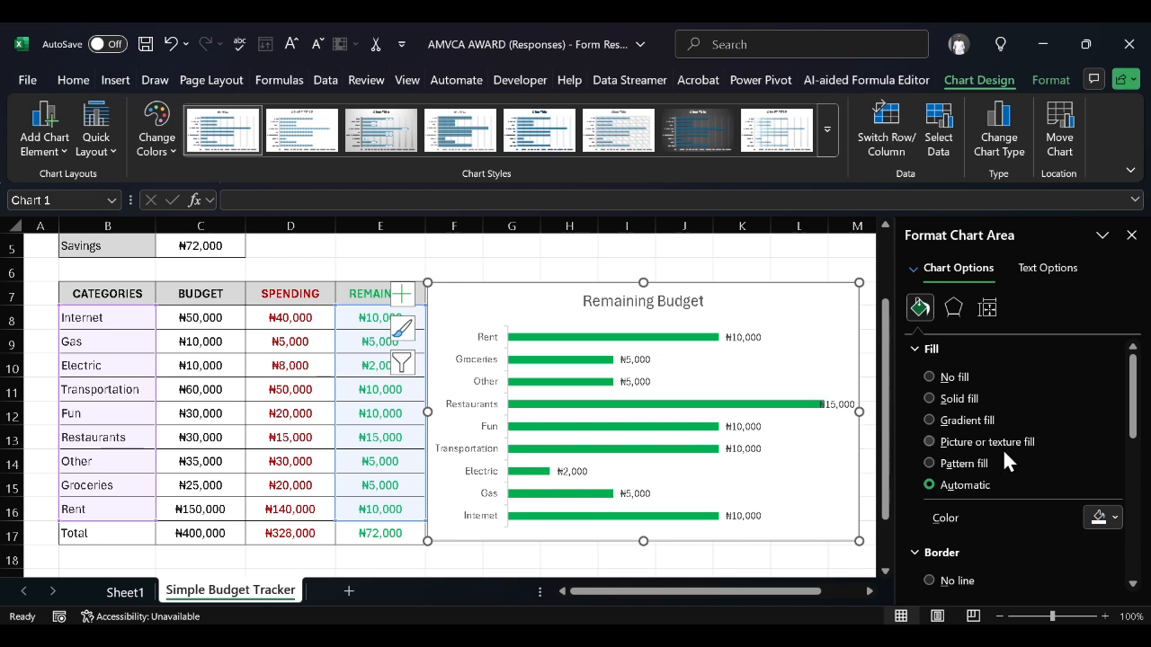
{"action": "left_click", "coordinate": [703, 404]}
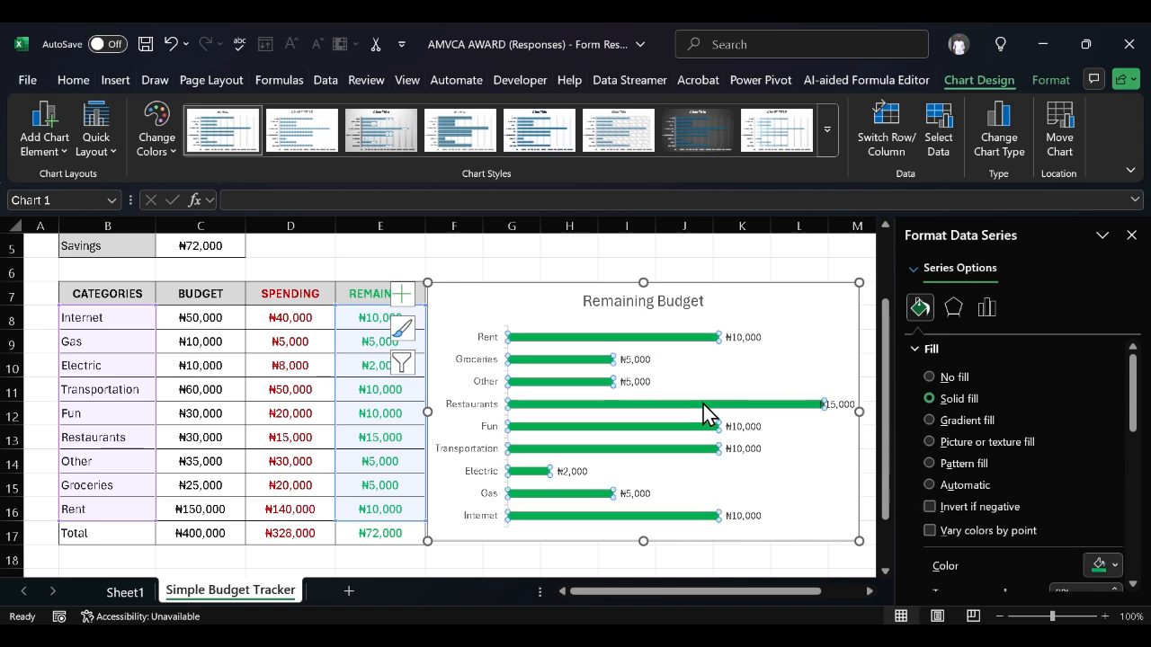
{"action": "scroll", "coordinate": [964, 466], "scroll_direction": "down", "scroll_amount": 10}
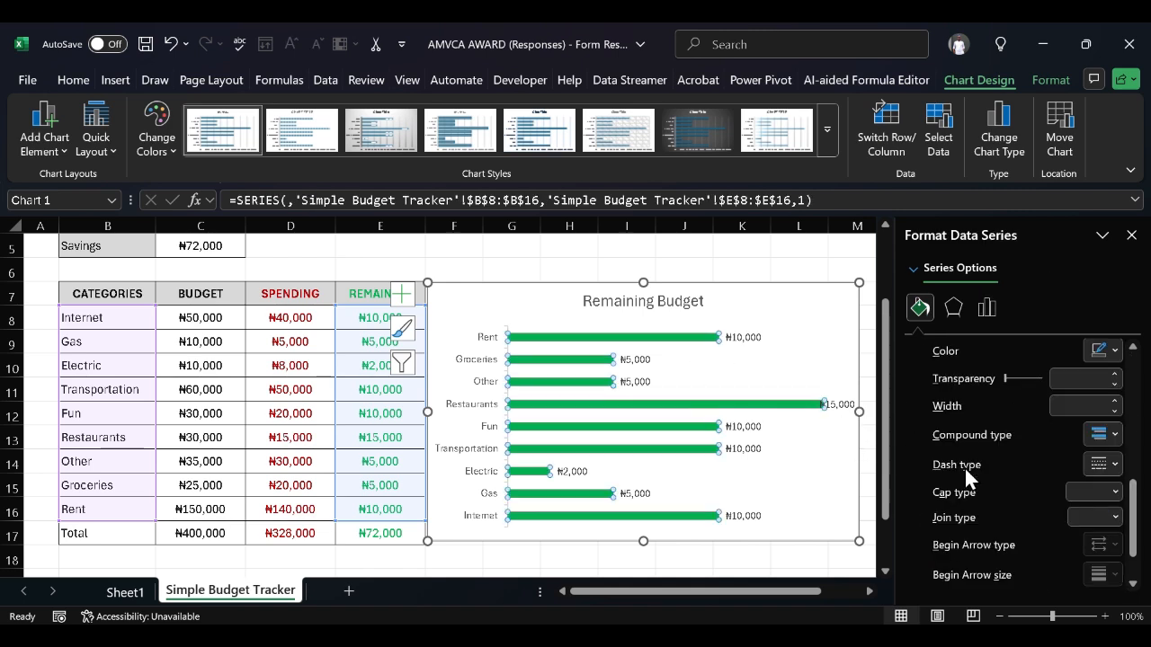
{"action": "scroll", "coordinate": [964, 467], "scroll_direction": "up", "scroll_amount": 3}
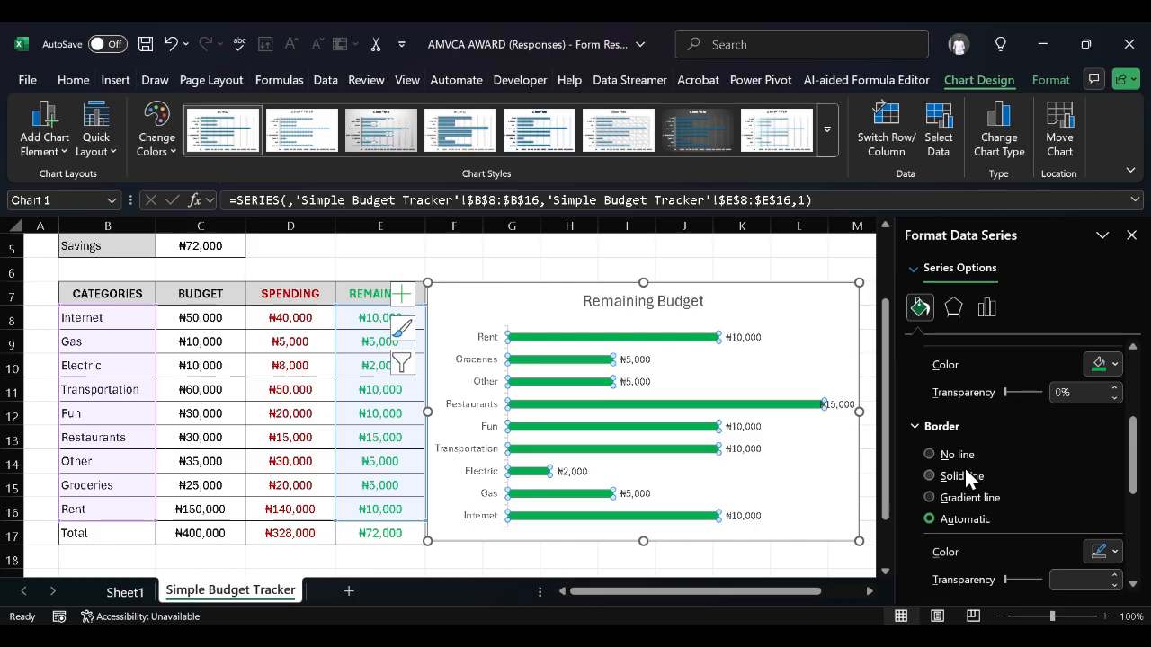
{"action": "scroll", "coordinate": [1091, 460], "scroll_direction": "down", "scroll_amount": 5}
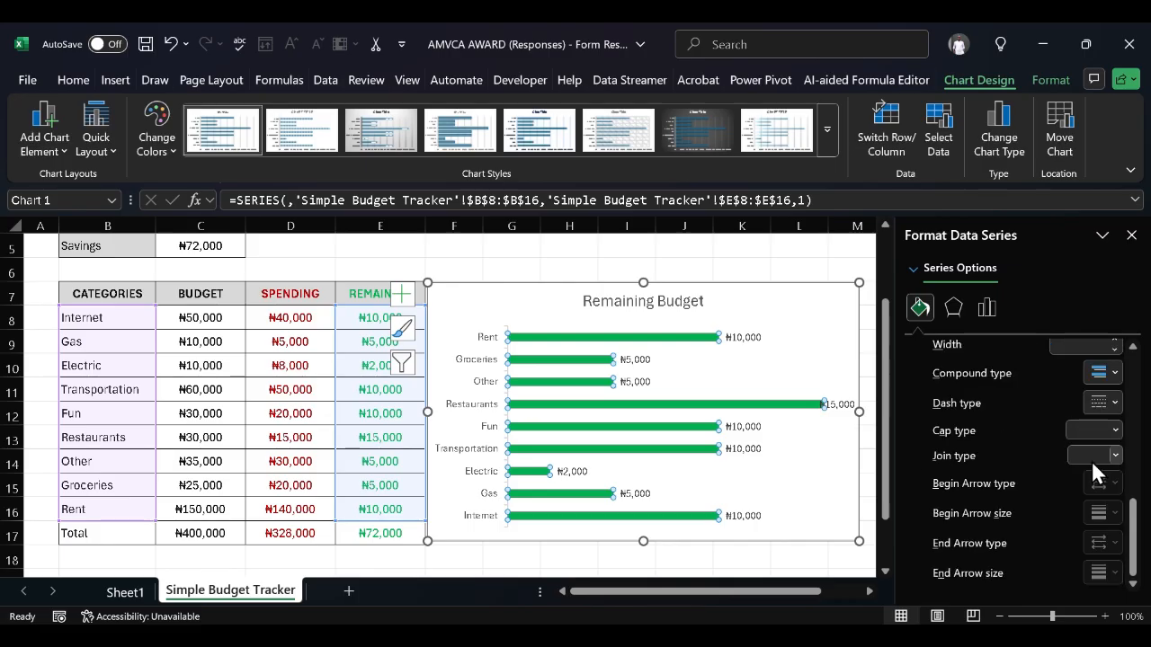
{"action": "scroll", "coordinate": [1091, 460], "scroll_direction": "up", "scroll_amount": 10}
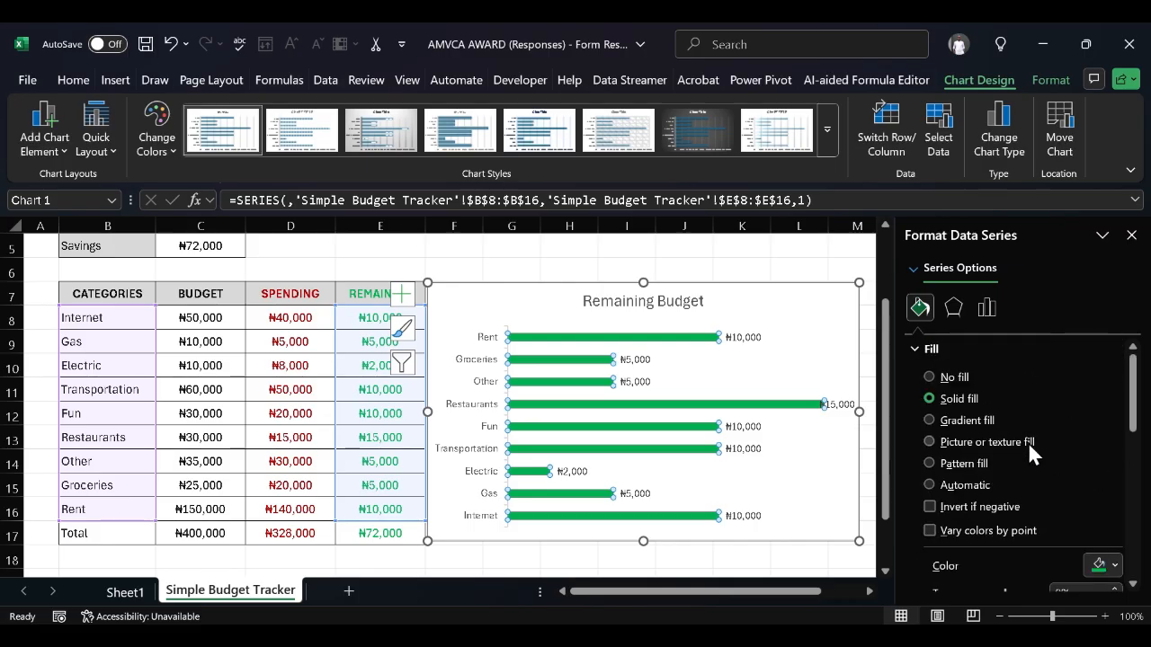
{"action": "left_click", "coordinate": [988, 306]}
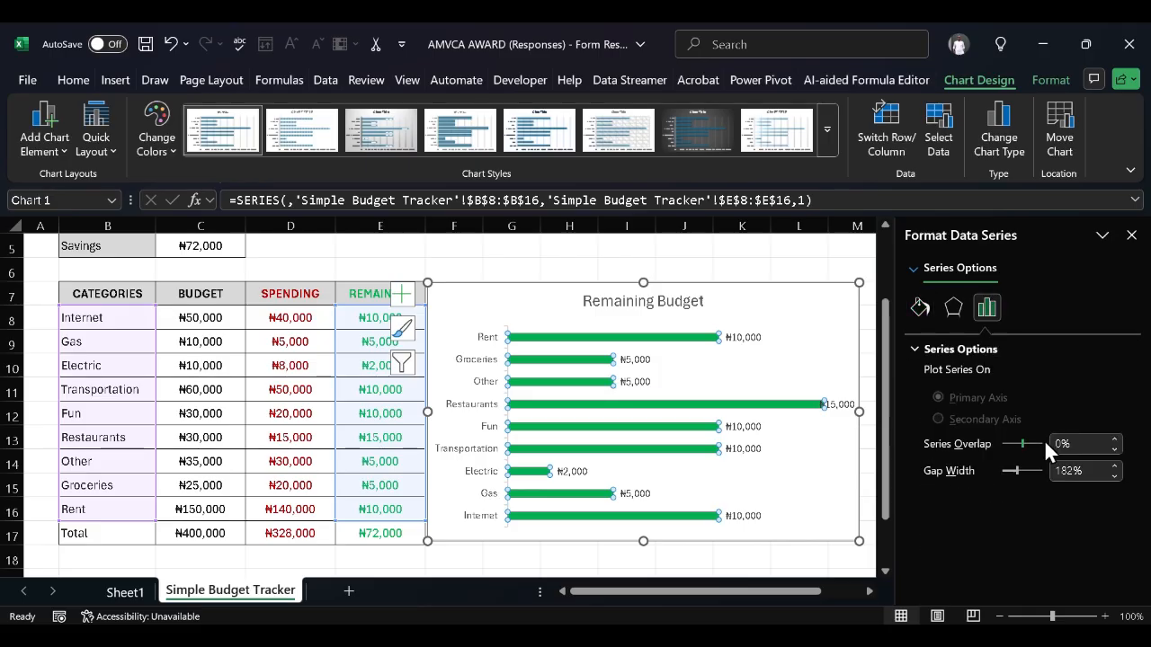
{"action": "left_click", "coordinate": [1119, 479]}
{"action": "left_click", "coordinate": [1119, 480]}
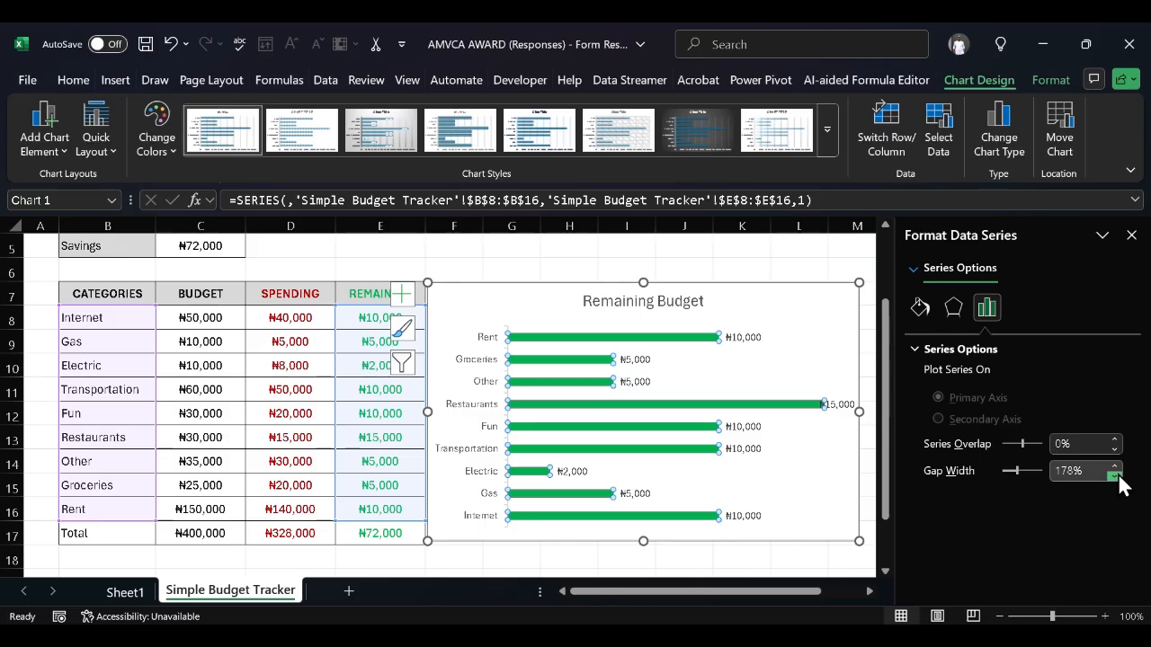
{"action": "left_click", "coordinate": [1114, 478]}
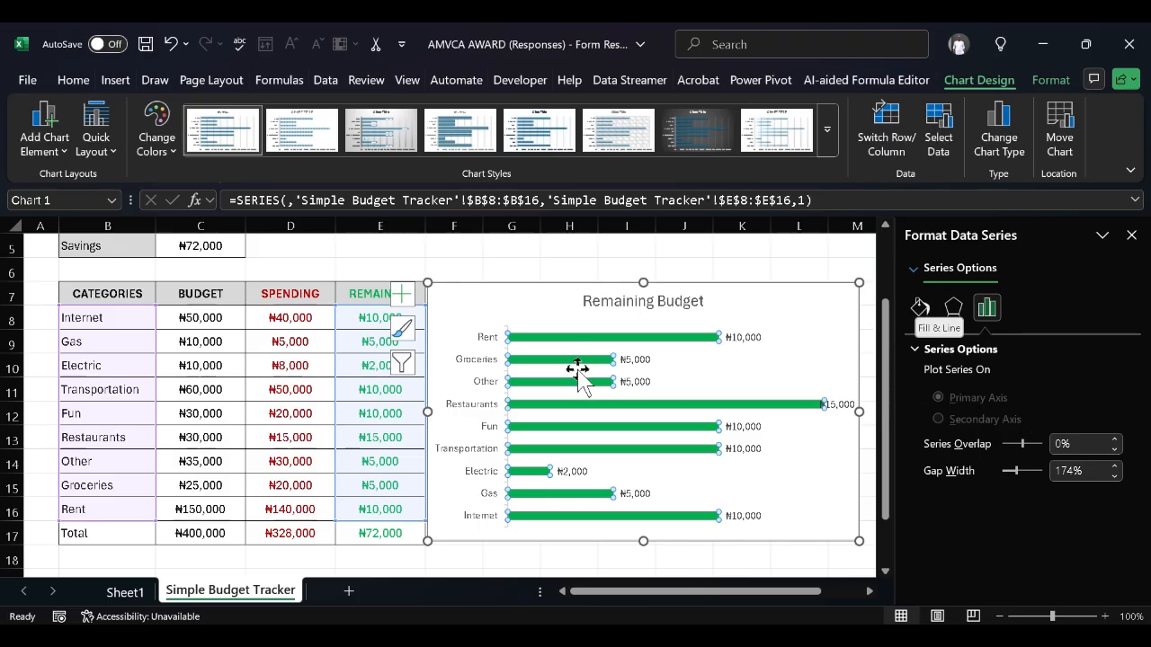
{"action": "left_click", "coordinate": [781, 305]}
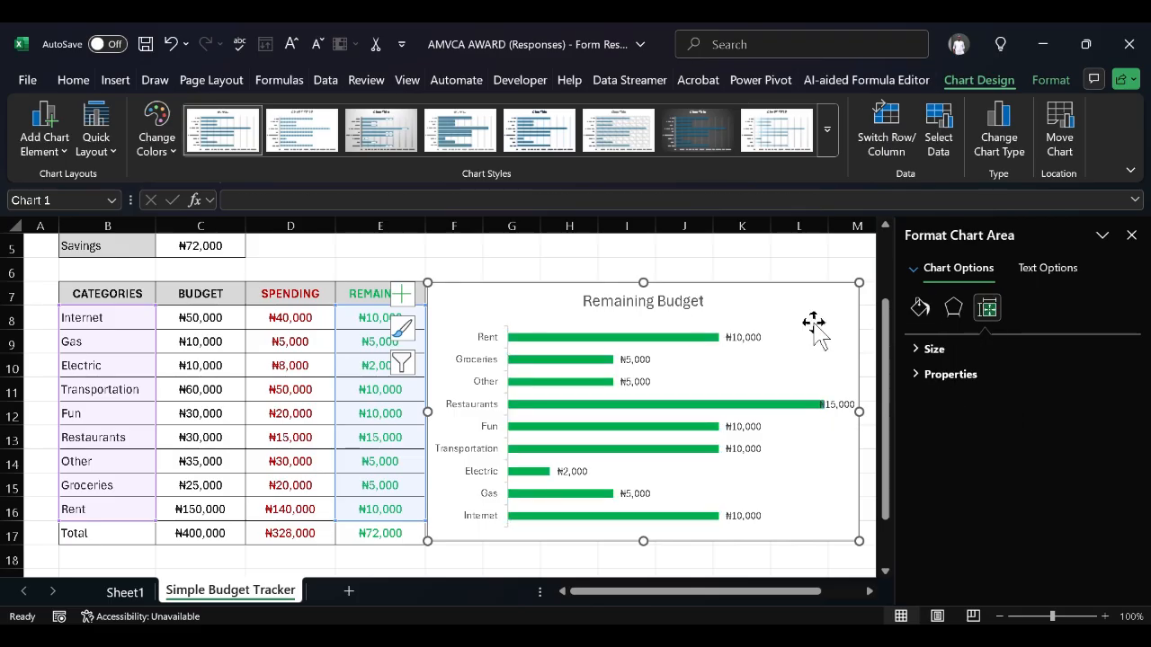
Close the formatting pane and widen the Remaining Budget chart into column N
{"action": "left_click", "coordinate": [913, 267]}
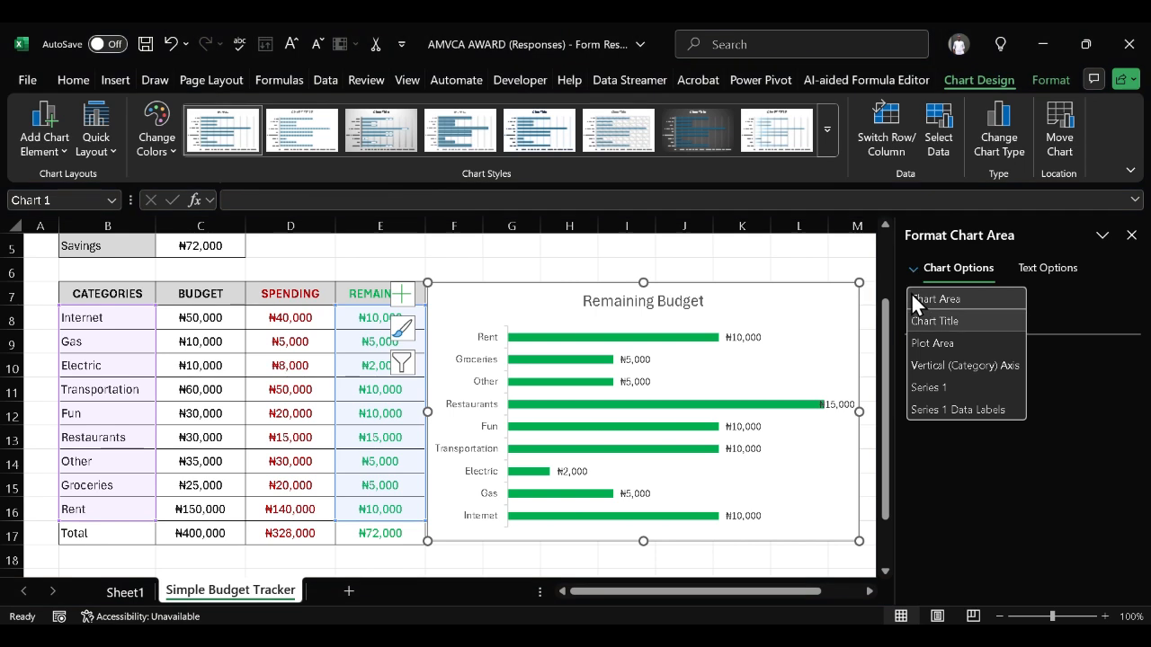
{"action": "left_click", "coordinate": [1128, 254]}
{"action": "left_click", "coordinate": [1131, 234]}
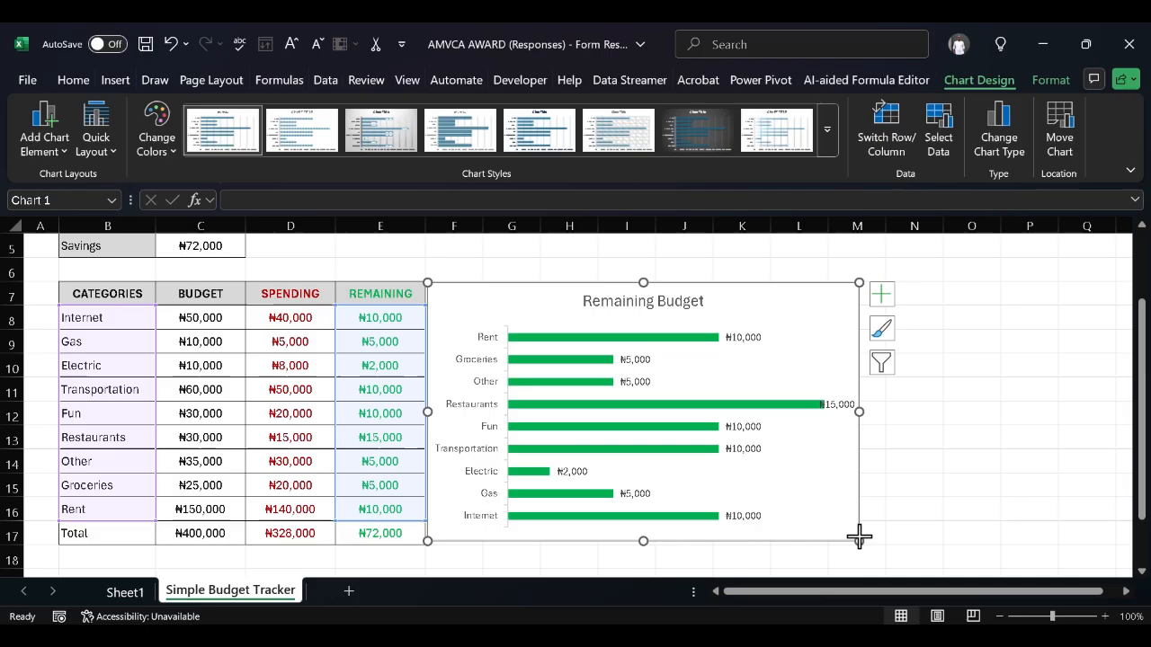
{"action": "left_click_drag", "start_coordinate": [859, 539], "coordinate": [895, 534]}
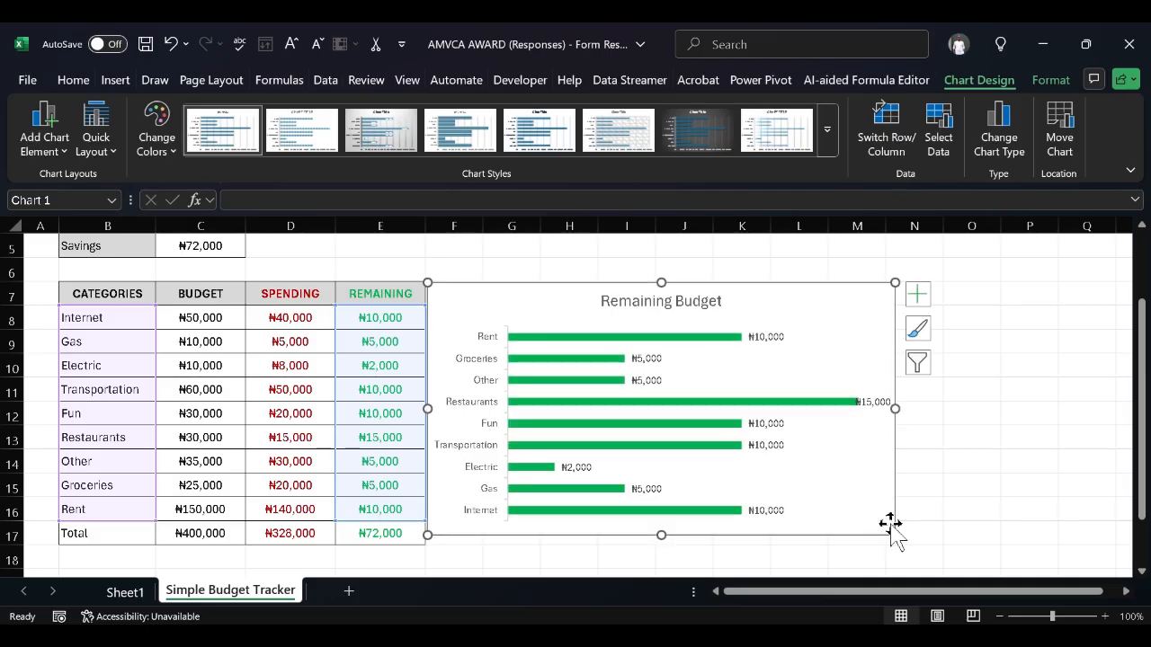
Shrink and reposition the plot area so it fits neatly inside the chart
{"action": "left_click", "coordinate": [796, 391]}
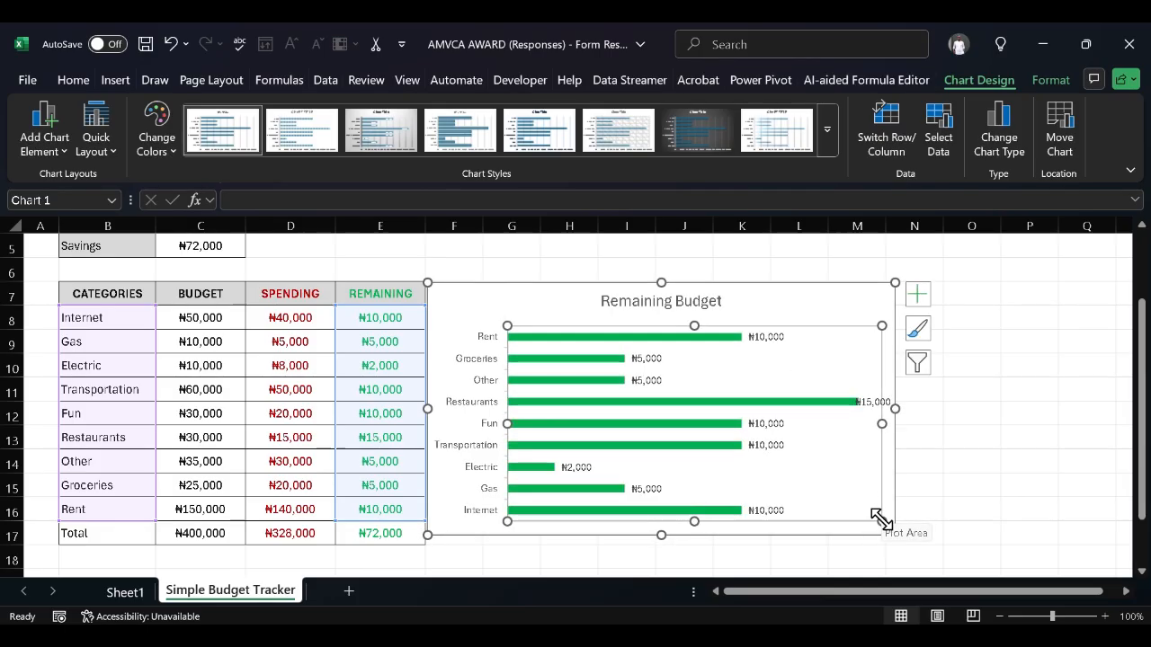
{"action": "left_click_drag", "start_coordinate": [880, 518], "coordinate": [866, 517]}
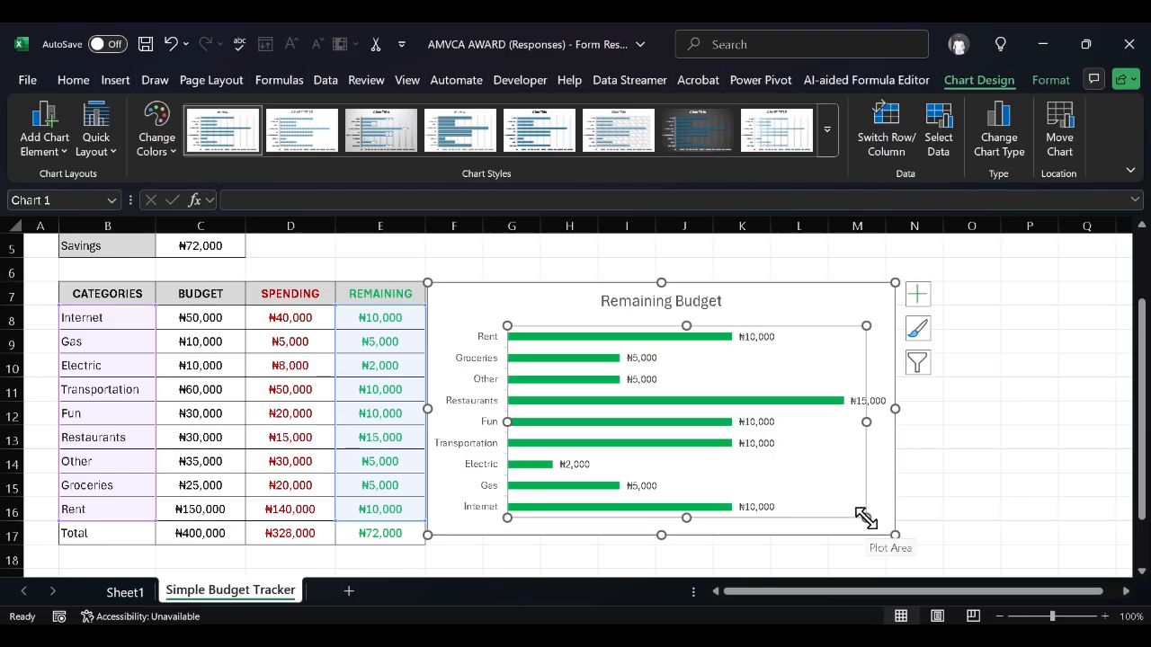
{"action": "left_click", "coordinate": [980, 463]}
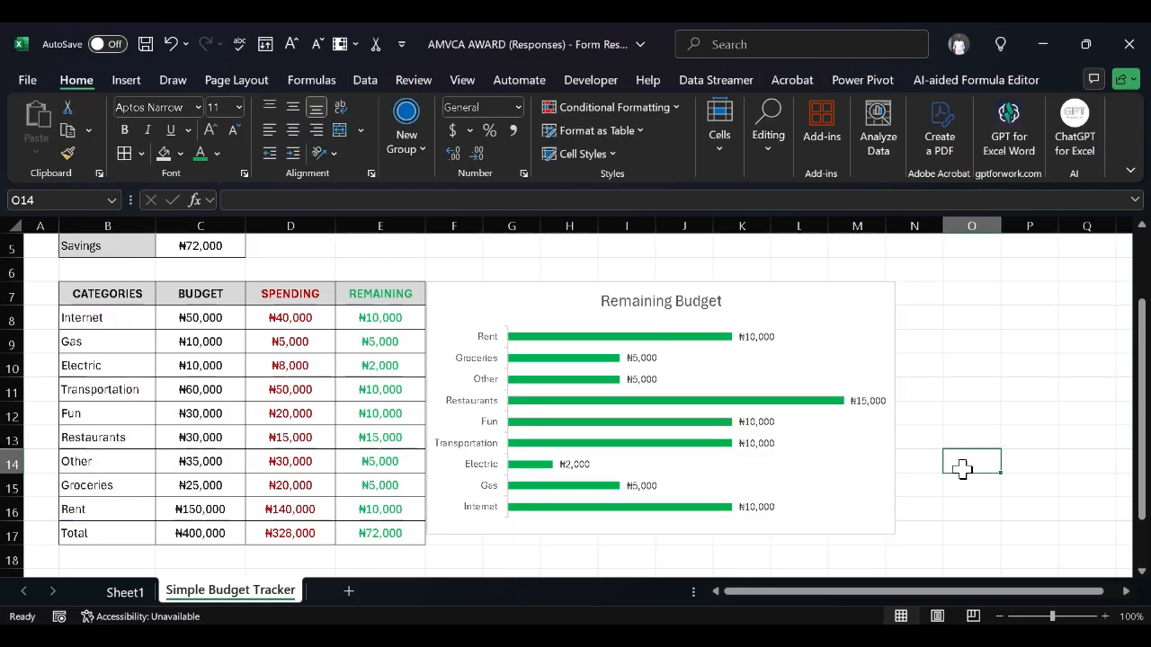
{"action": "left_click", "coordinate": [800, 485]}
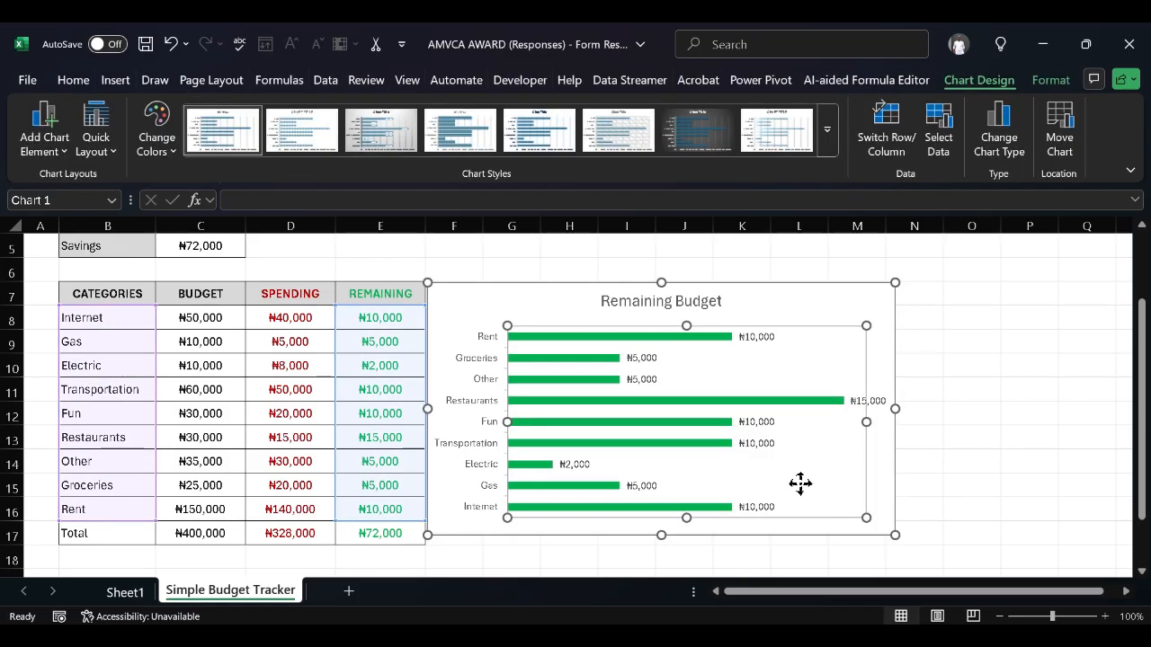
{"action": "left_click_drag", "start_coordinate": [800, 486], "coordinate": [802, 475]}
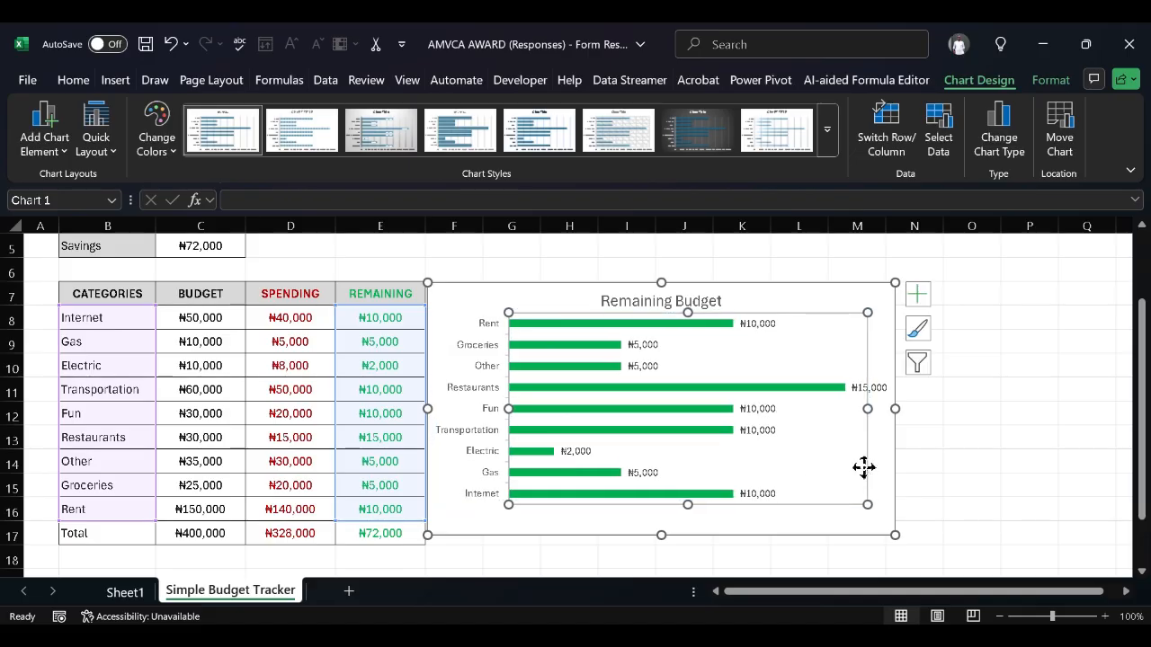
{"action": "mouse_move", "coordinate": [863, 468]}
{"action": "left_mouse_down"}
{"action": "mouse_move", "coordinate": [851, 470]}
{"action": "mouse_move", "coordinate": [854, 456]}
{"action": "mouse_move", "coordinate": [851, 470]}
{"action": "left_mouse_up"}
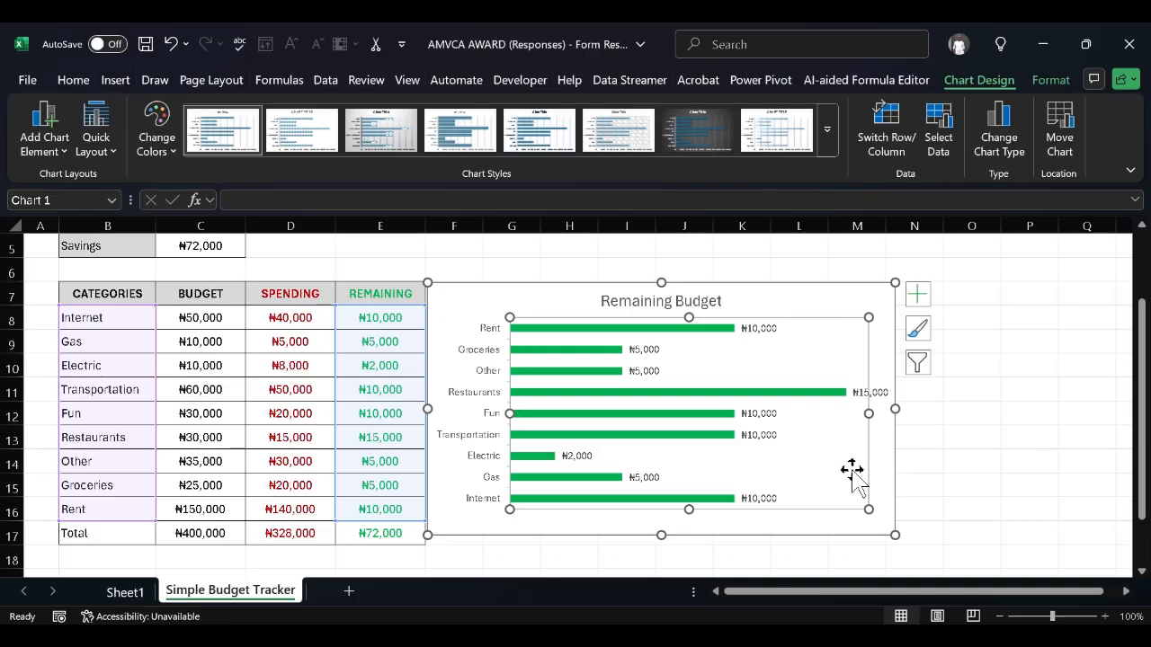
{"action": "left_click", "coordinate": [969, 463]}
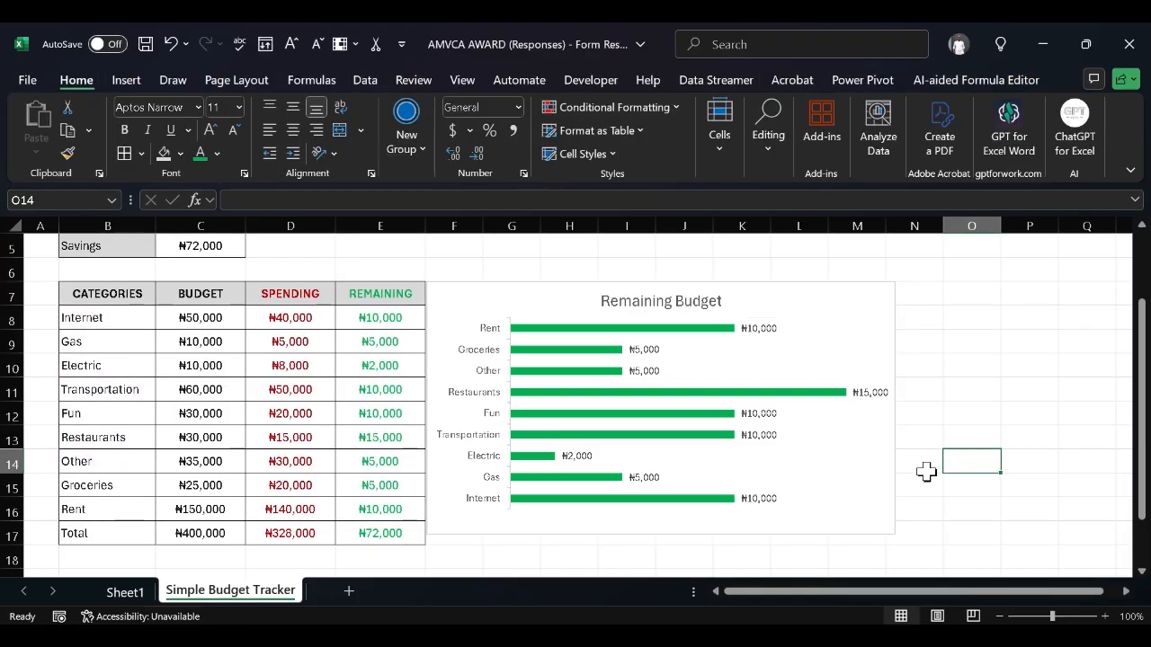
{"action": "left_click", "coordinate": [836, 474]}
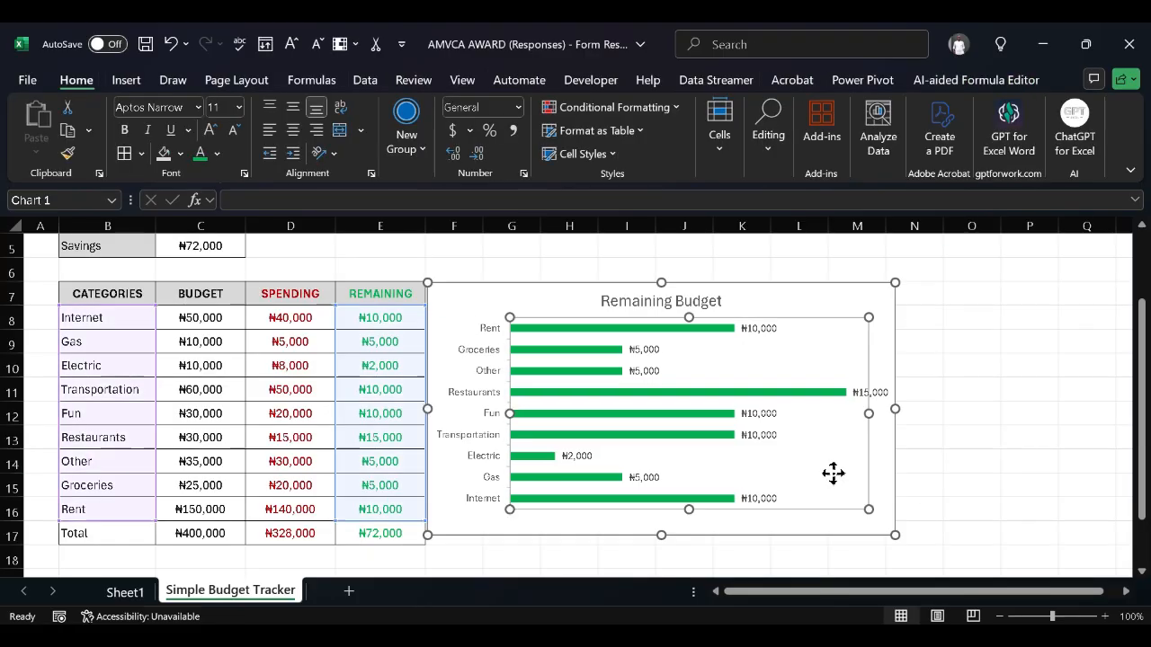
{"action": "left_click", "coordinate": [904, 473]}
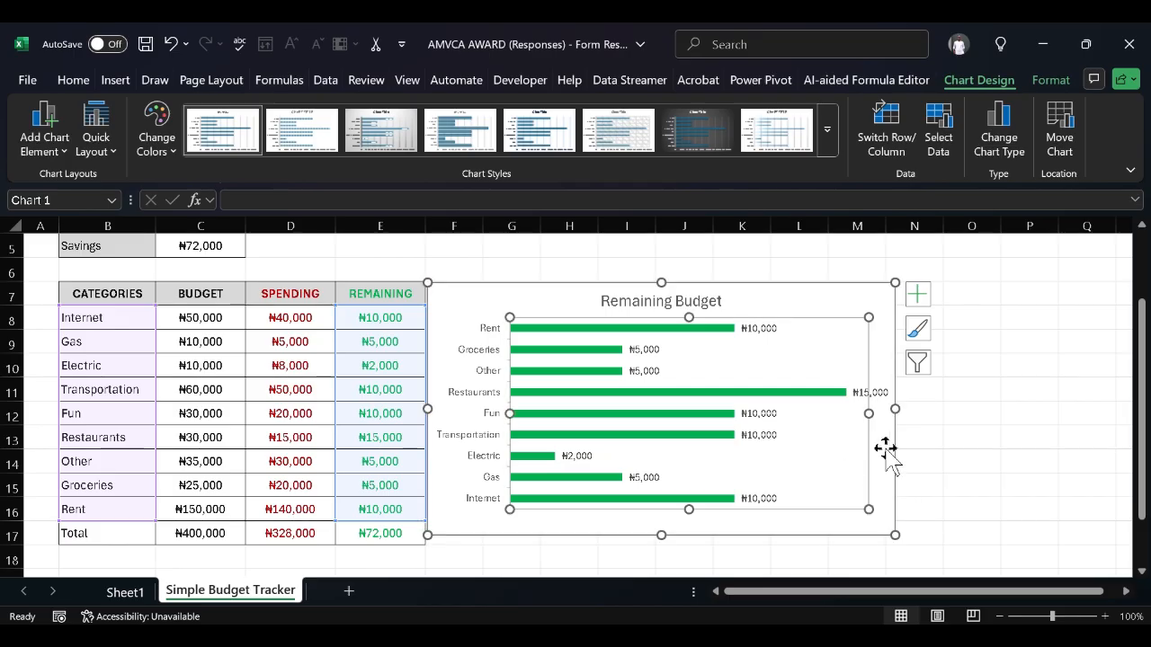
{"action": "left_click", "coordinate": [837, 390]}
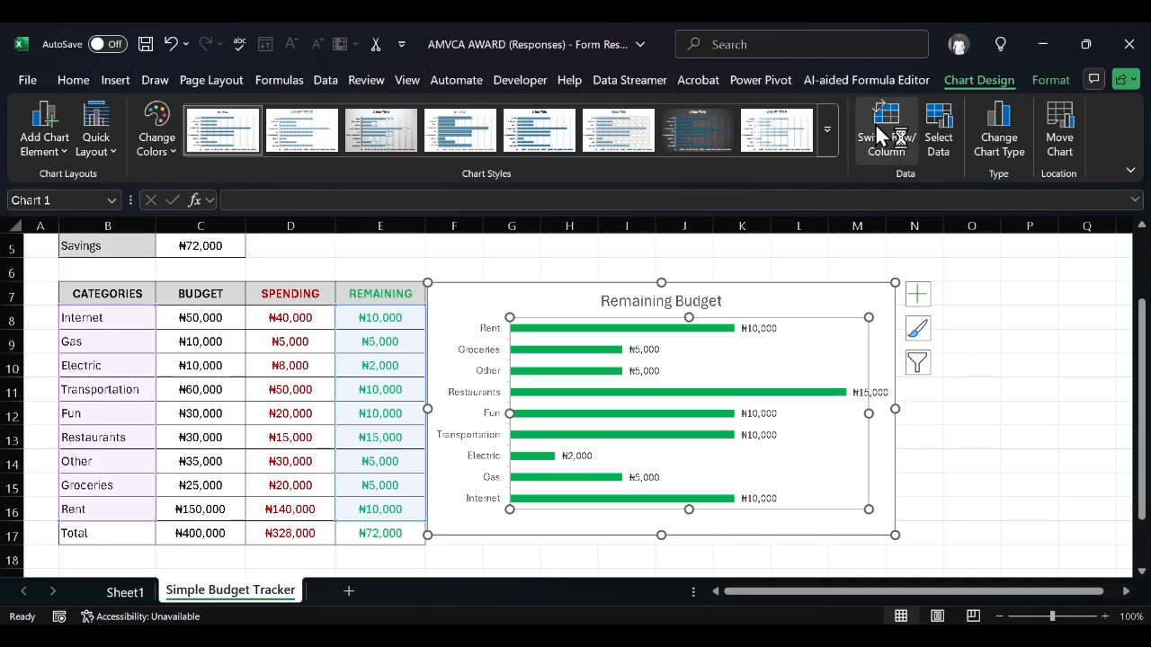
{"action": "left_click", "coordinate": [1044, 78]}
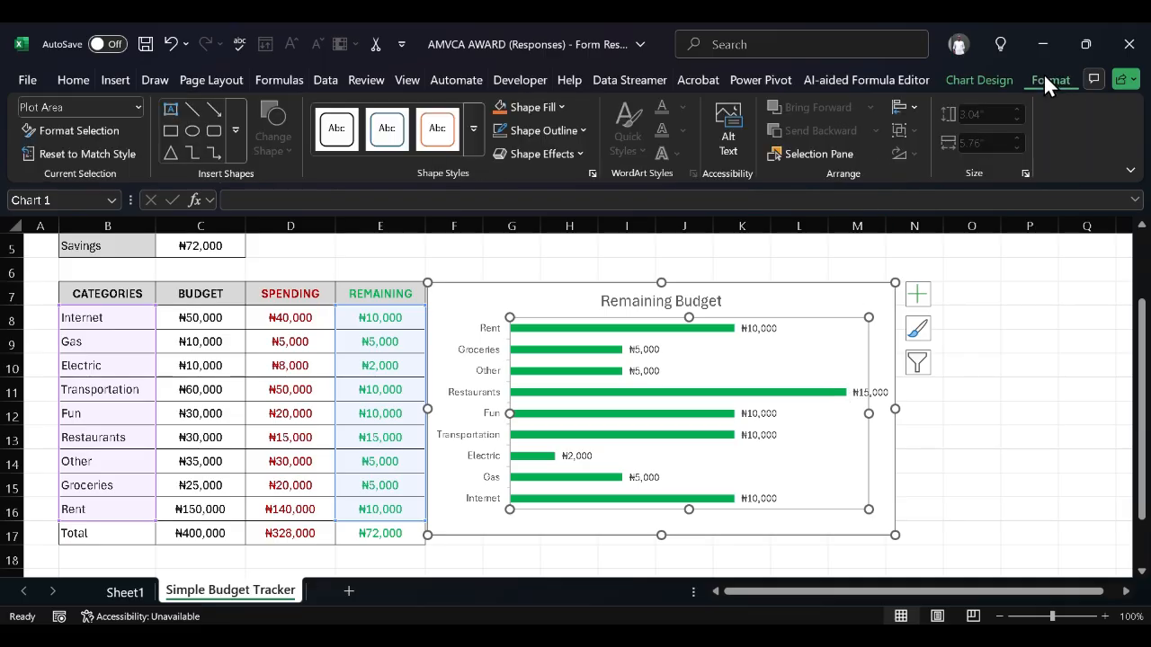
{"action": "left_click", "coordinate": [914, 105]}
{"action": "left_click", "coordinate": [867, 431]}
{"action": "left_click", "coordinate": [962, 433]}
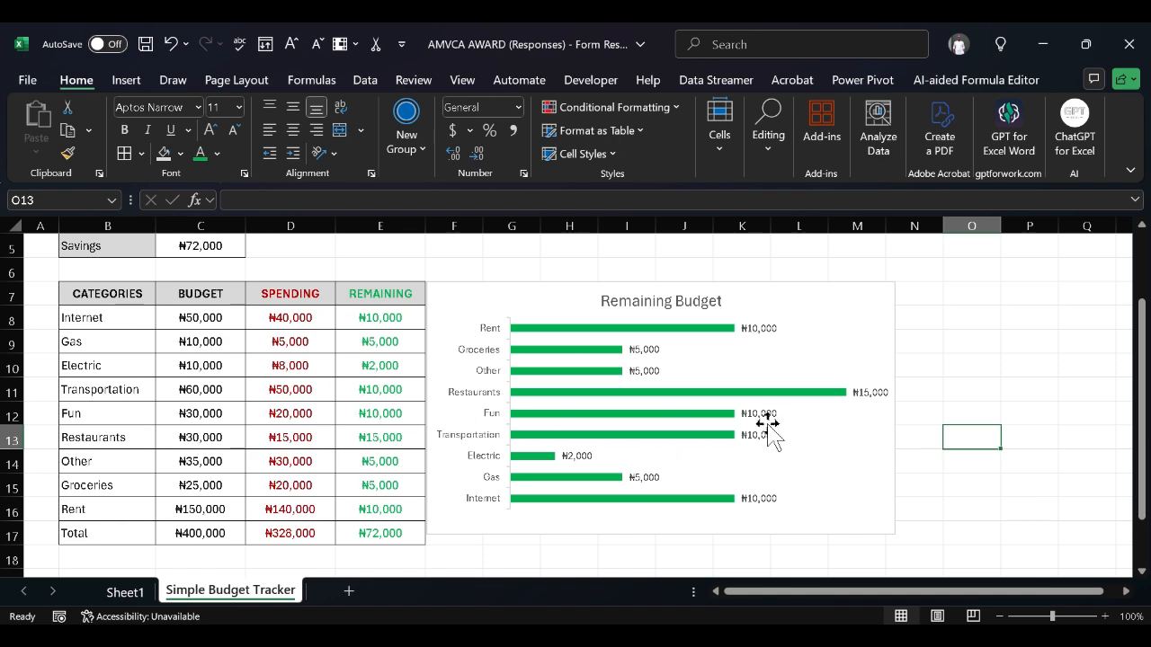
Scroll to the top and zoom the sheet to 82% to fit title, table and chart
{"action": "scroll", "coordinate": [822, 460], "scroll_direction": "up", "scroll_amount": 2}
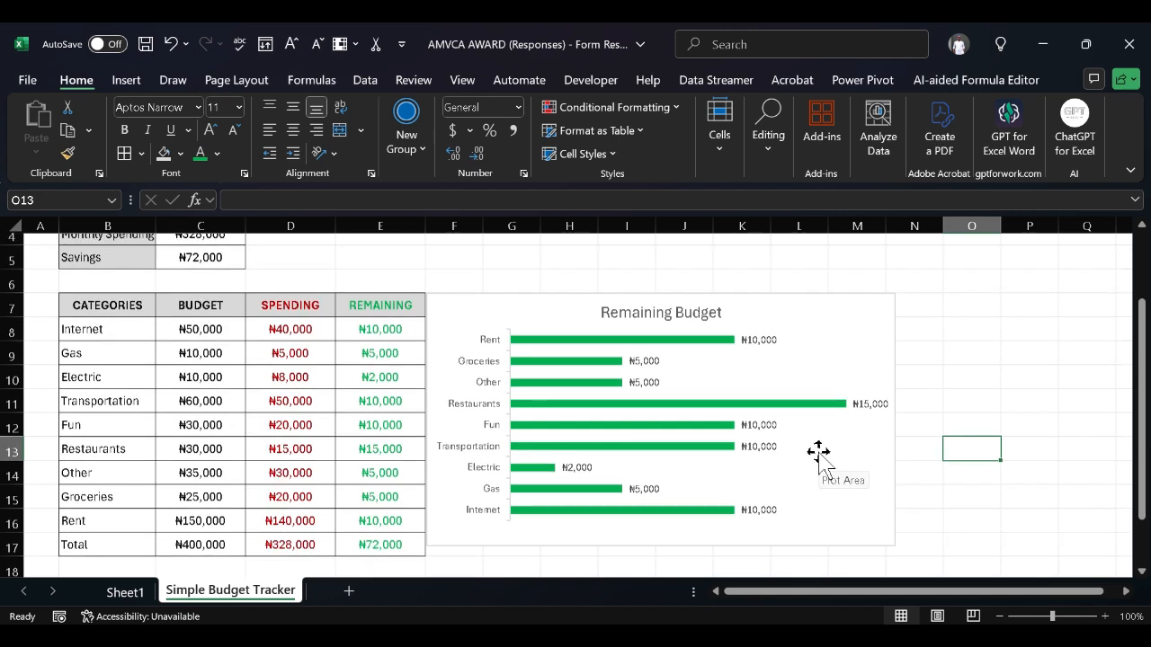
{"action": "scroll", "coordinate": [822, 460], "scroll_direction": "up", "scroll_amount": 1}
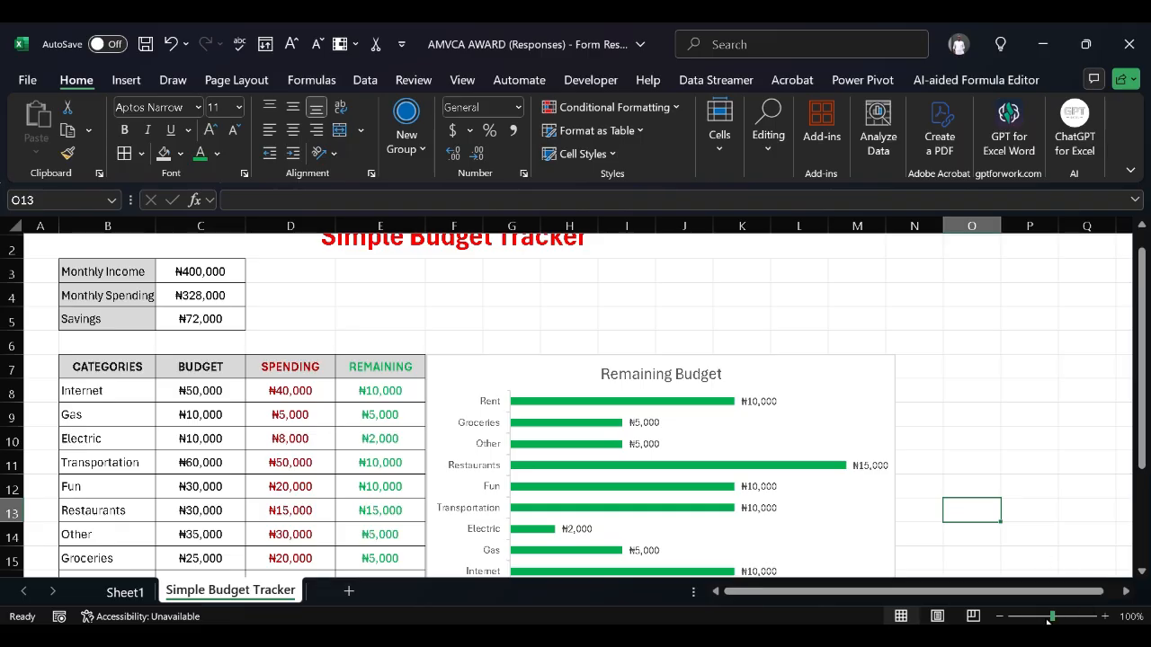
{"action": "left_click_drag", "start_coordinate": [1048, 618], "coordinate": [1046, 619]}
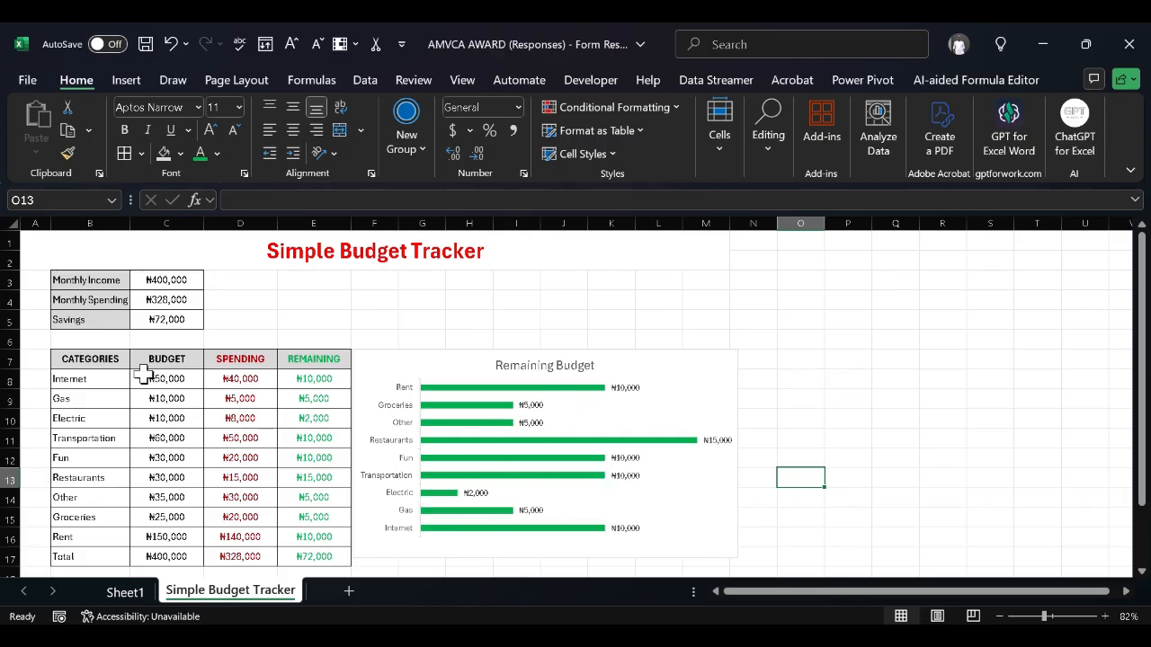
{"action": "scroll", "coordinate": [141, 366], "scroll_direction": "down", "scroll_amount": 1}
{"action": "scroll", "coordinate": [143, 366], "scroll_direction": "up", "scroll_amount": 1}
{"action": "scroll", "coordinate": [205, 407], "scroll_direction": "down", "scroll_amount": 3}
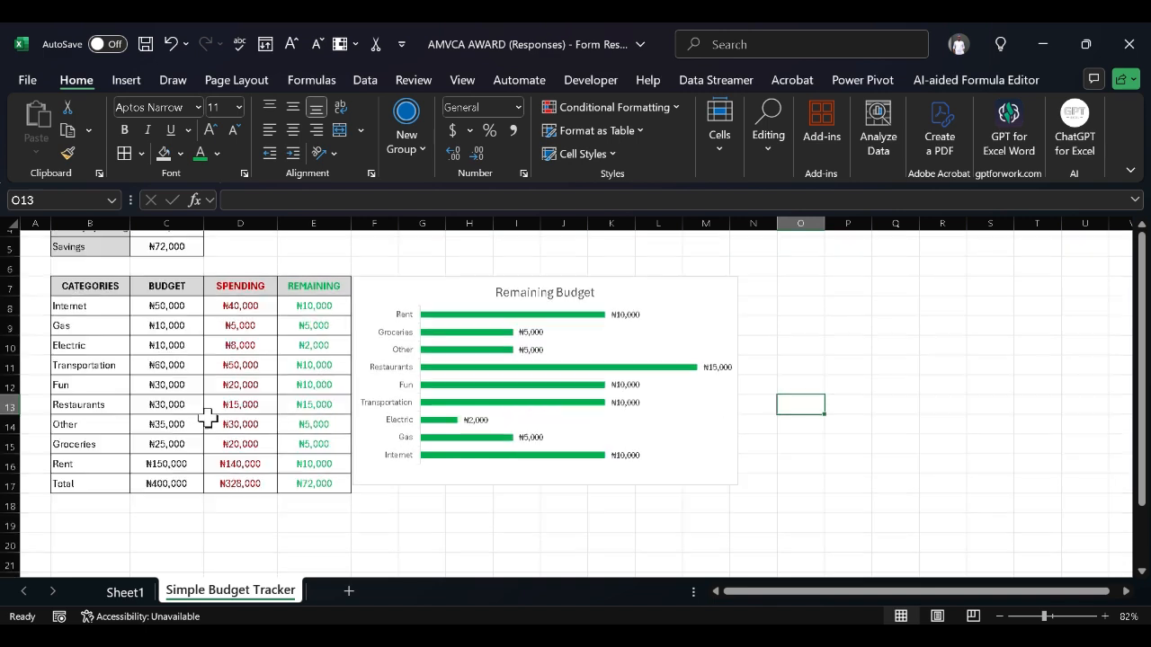
{"action": "scroll", "coordinate": [205, 409], "scroll_direction": "up", "scroll_amount": 2}
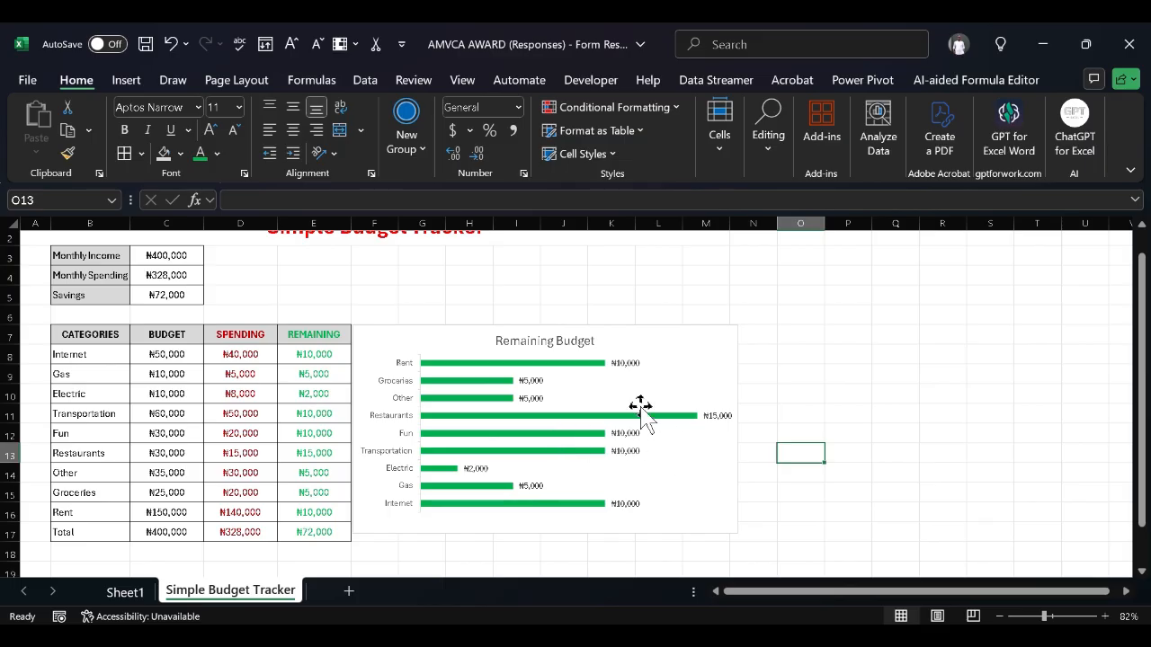
{"action": "left_click", "coordinate": [743, 353]}
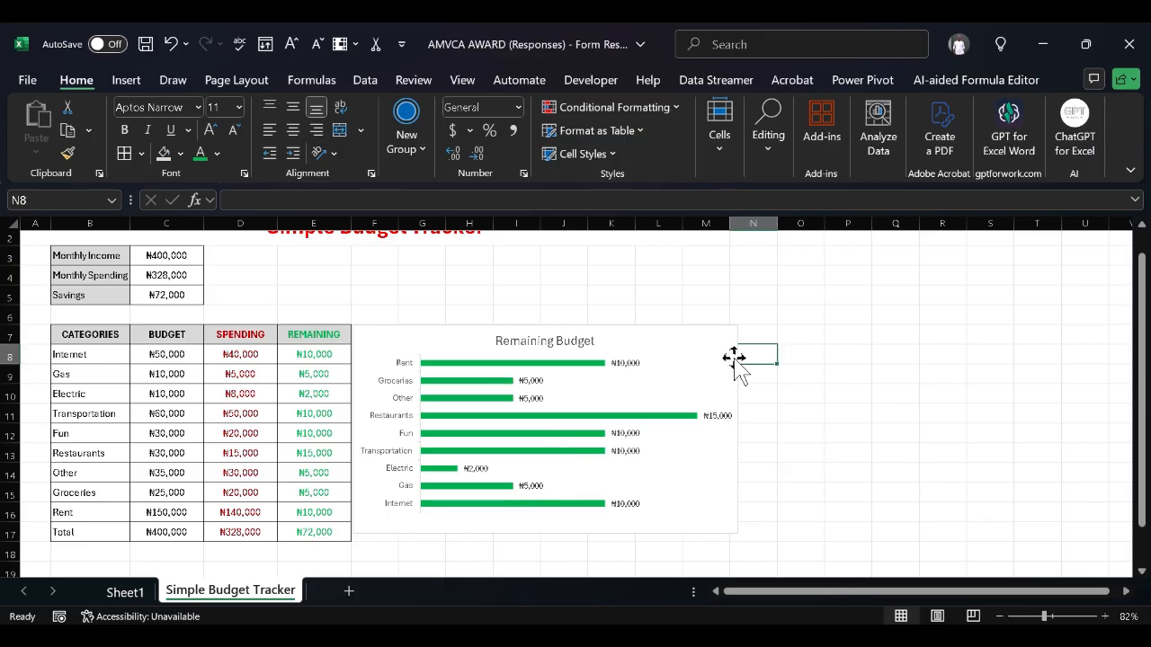
{"action": "left_click", "coordinate": [720, 362]}
{"action": "left_click", "coordinate": [845, 428]}
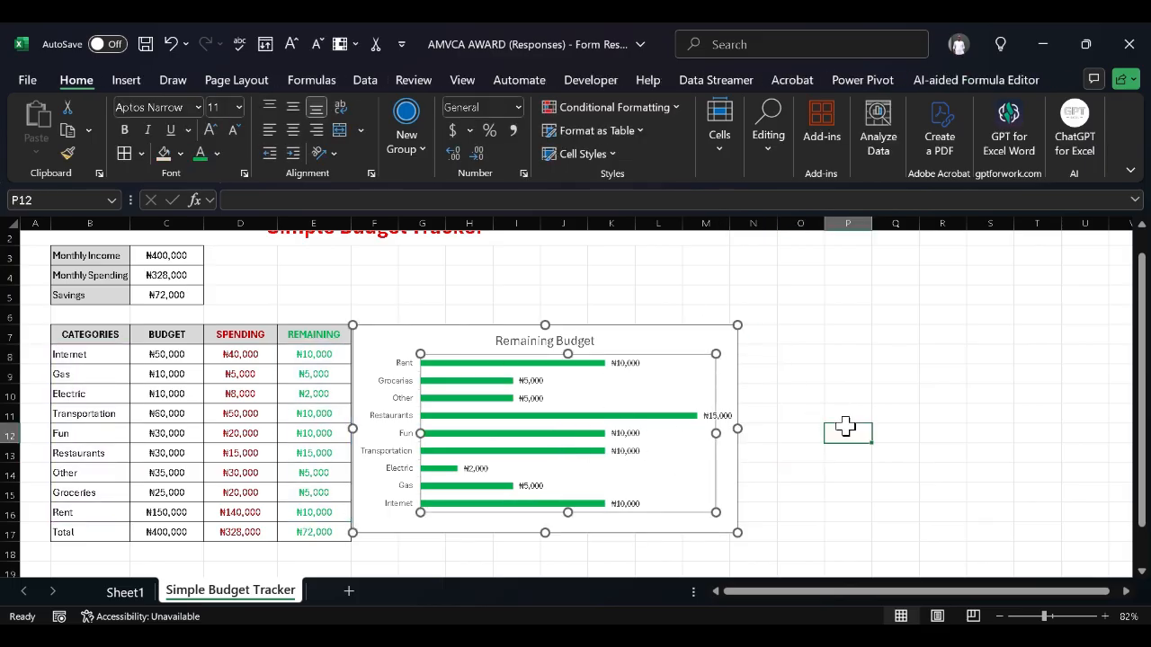
{"action": "left_click", "coordinate": [692, 385]}
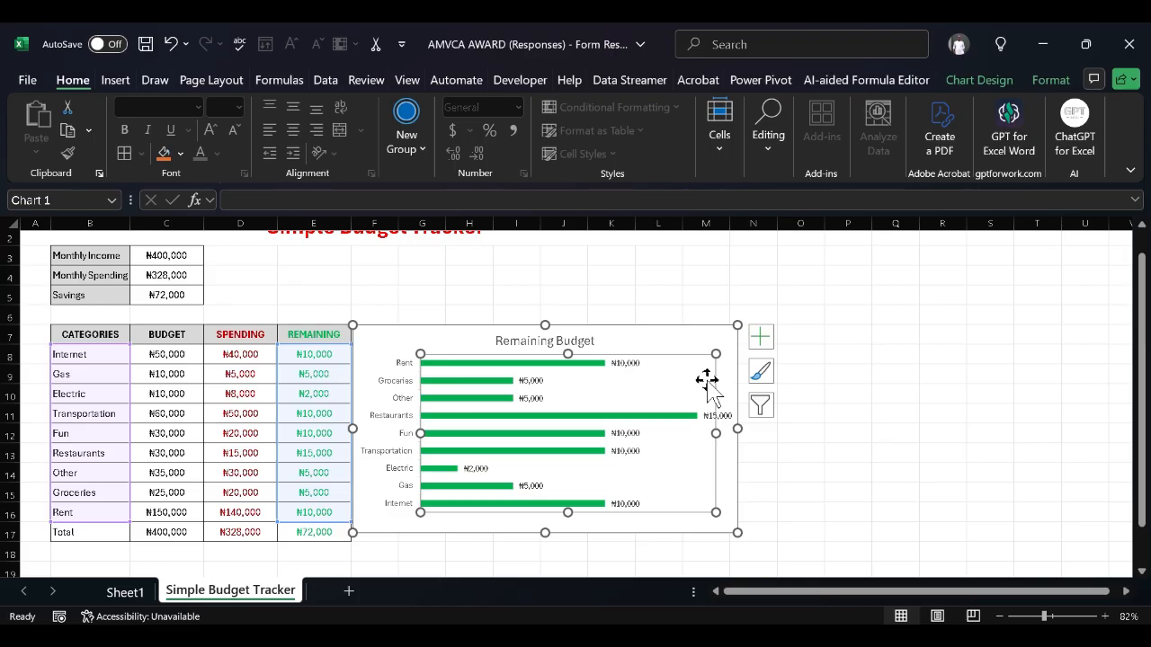
{"action": "left_click", "coordinate": [724, 369]}
{"action": "left_click", "coordinate": [807, 385]}
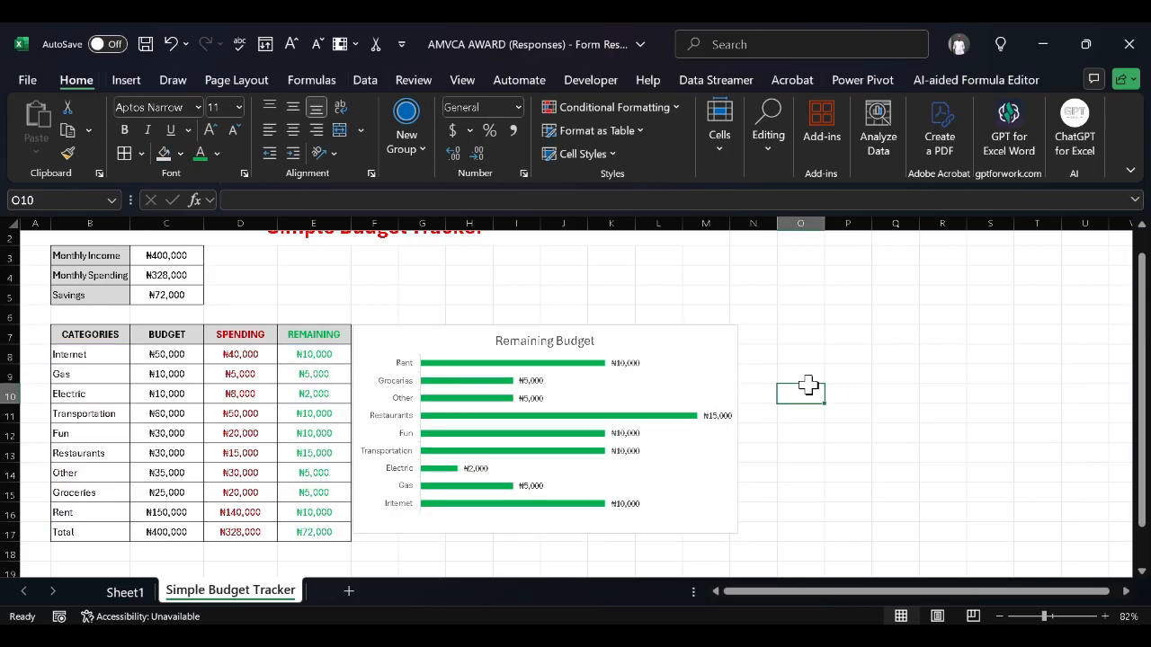
{"action": "left_click", "coordinate": [717, 355]}
{"action": "left_click", "coordinate": [876, 352]}
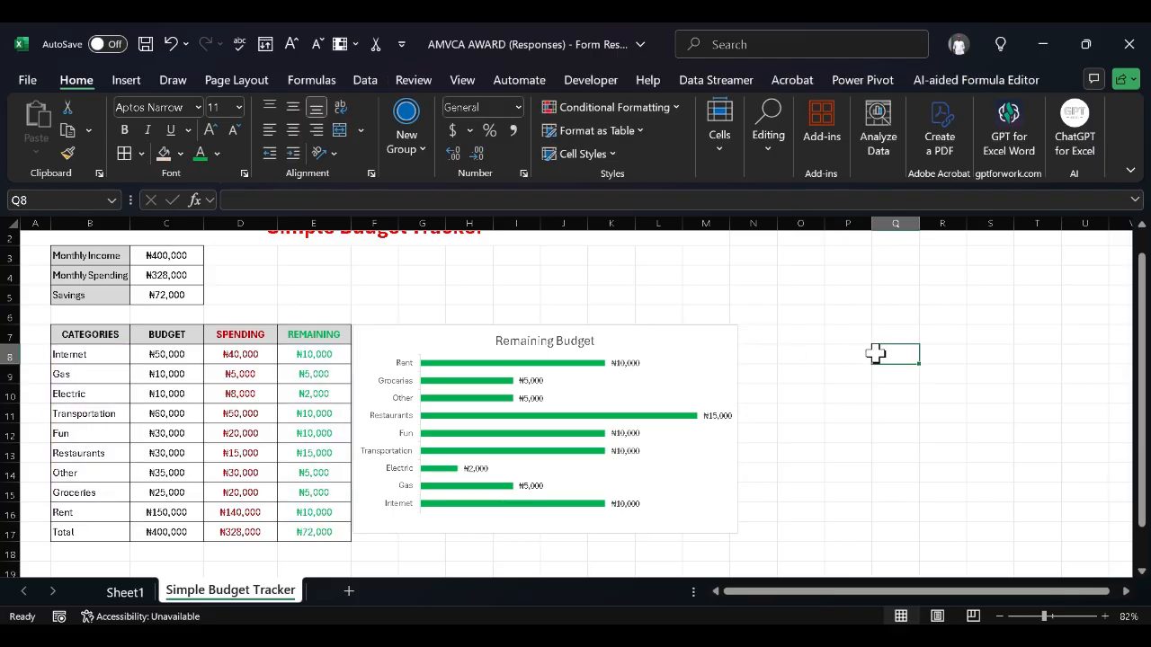
{"action": "right_click", "coordinate": [641, 385]}
{"action": "left_click", "coordinate": [970, 389]}
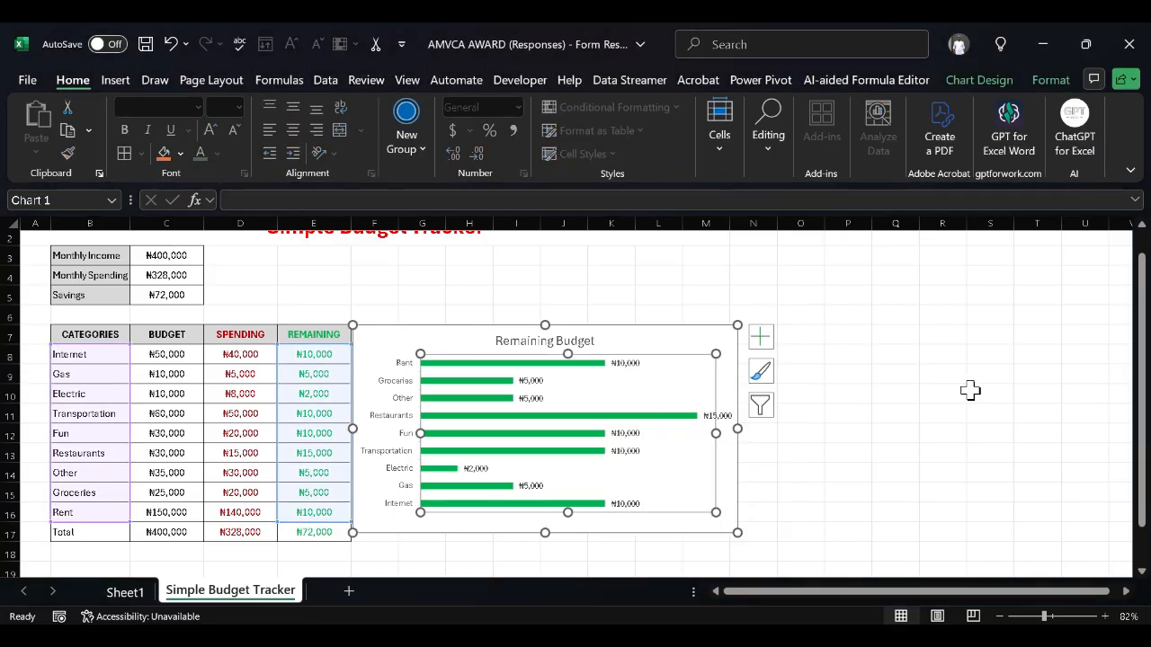
{"action": "left_click", "coordinate": [895, 411]}
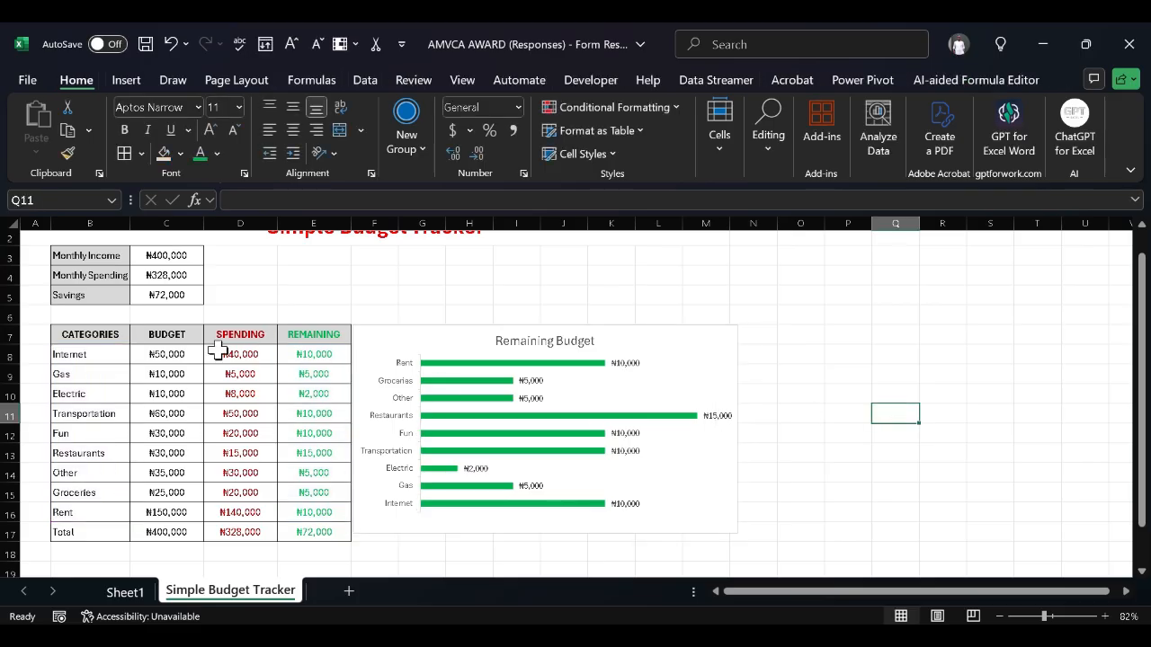
{"action": "left_click", "coordinate": [67, 356]}
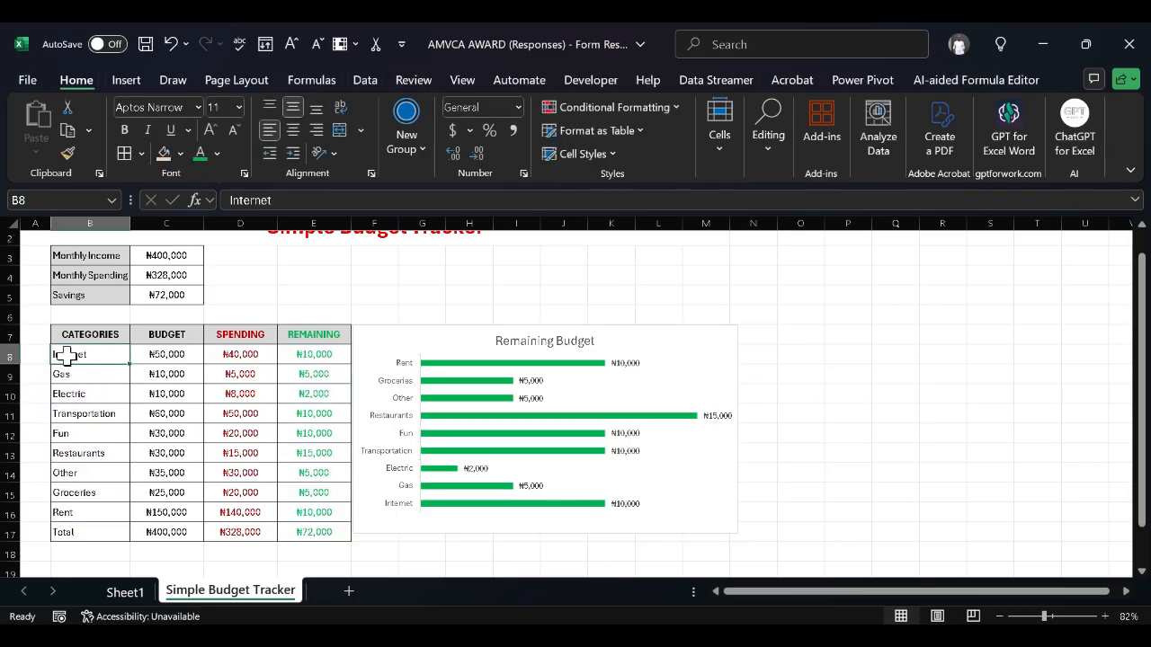
Select category names B8:B16 with spending amounts D8:D16, excluding Total, then open Insert
{"action": "key", "text": "shift+Down"}
{"action": "key", "text": "shift+Down"}
{"action": "key", "text": "shift+Down"}
{"action": "key", "text": "shift+Down"}
{"action": "key", "text": "shift+Down"}
{"action": "key", "text": "shift+Down"}
{"action": "key", "text": "shift+Down"}
{"action": "key", "text": "shift+Down"}
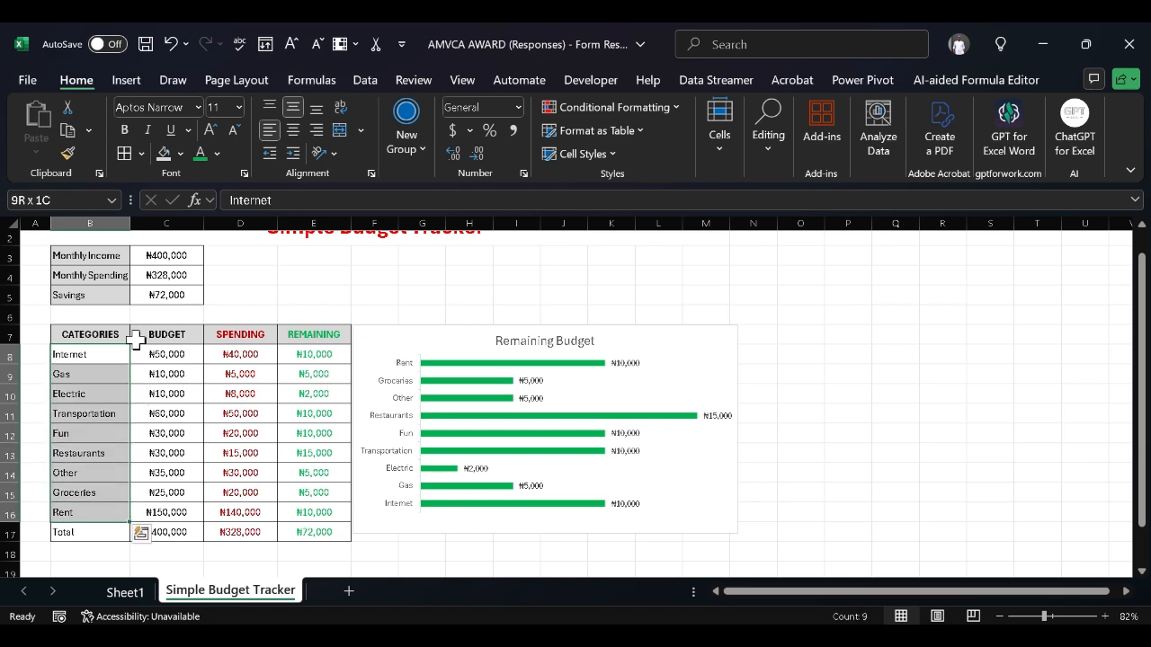
{"action": "left_click", "coordinate": [247, 354], "text": "ctrl"}
{"action": "key", "text": "ctrl+shift+Down"}
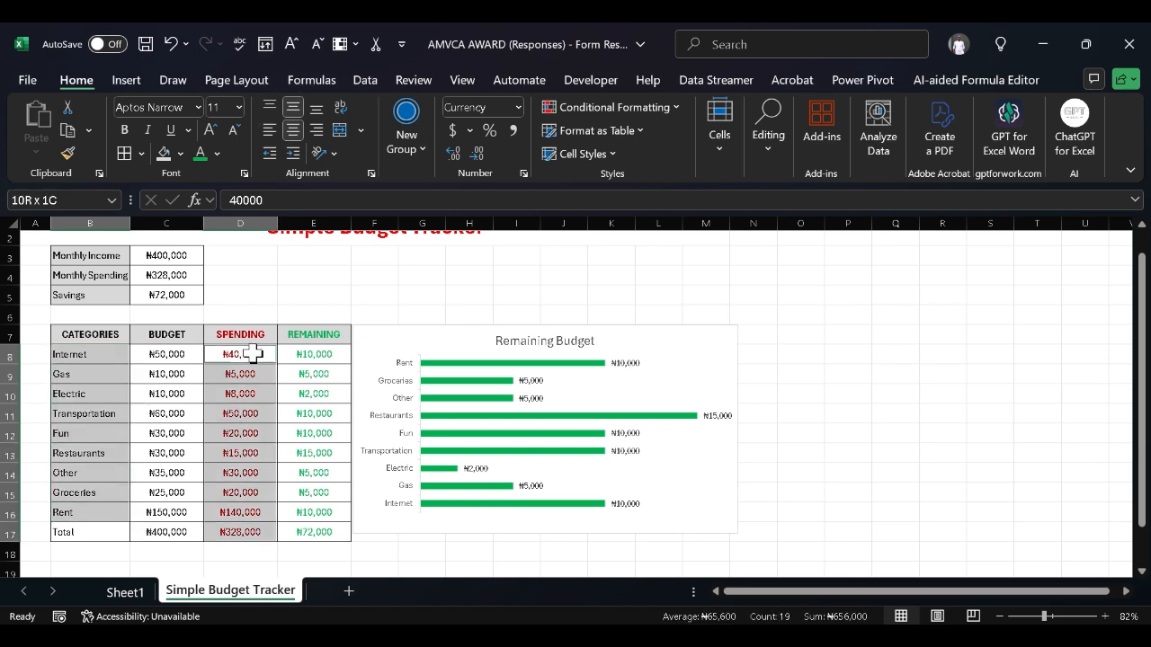
{"action": "left_click", "coordinate": [253, 534], "text": "ctrl"}
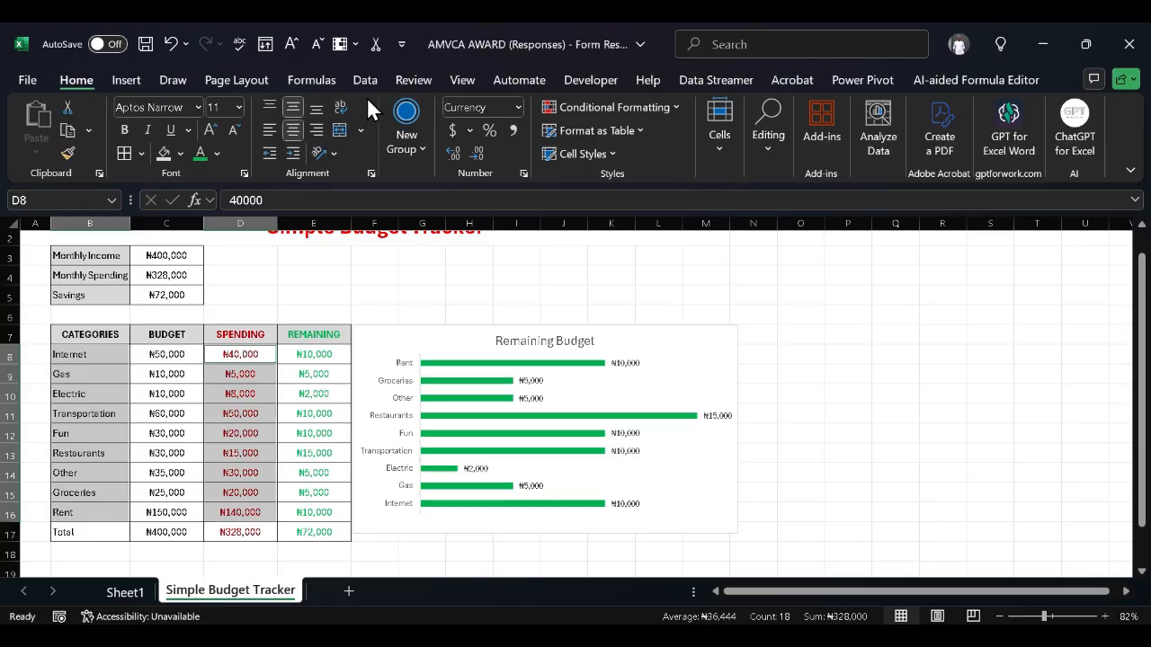
{"action": "left_click", "coordinate": [123, 80]}
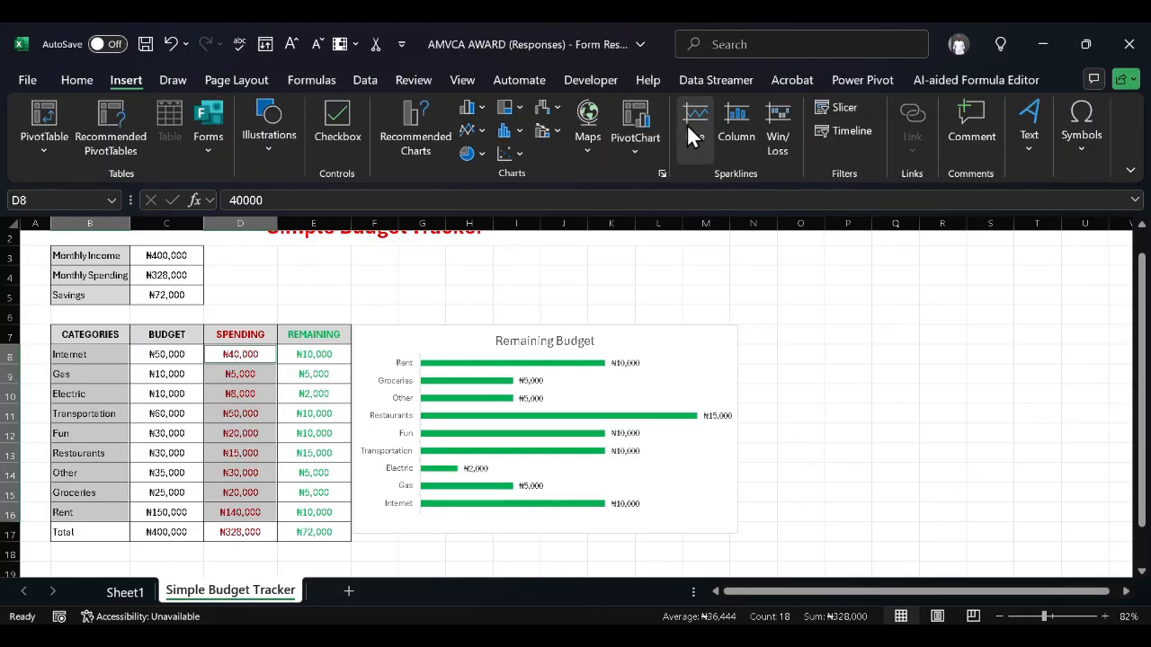
Insert a 2-D clustered bar chart of spending and place it right of Remaining Budget
{"action": "left_click", "coordinate": [487, 106]}
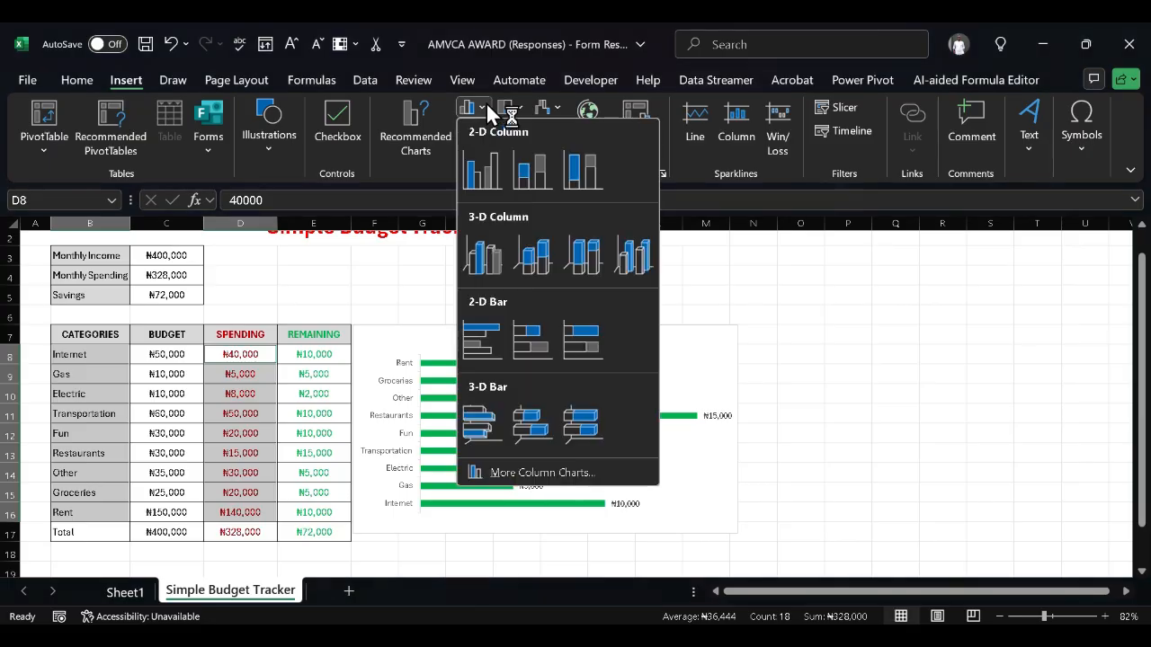
{"action": "left_click", "coordinate": [483, 333]}
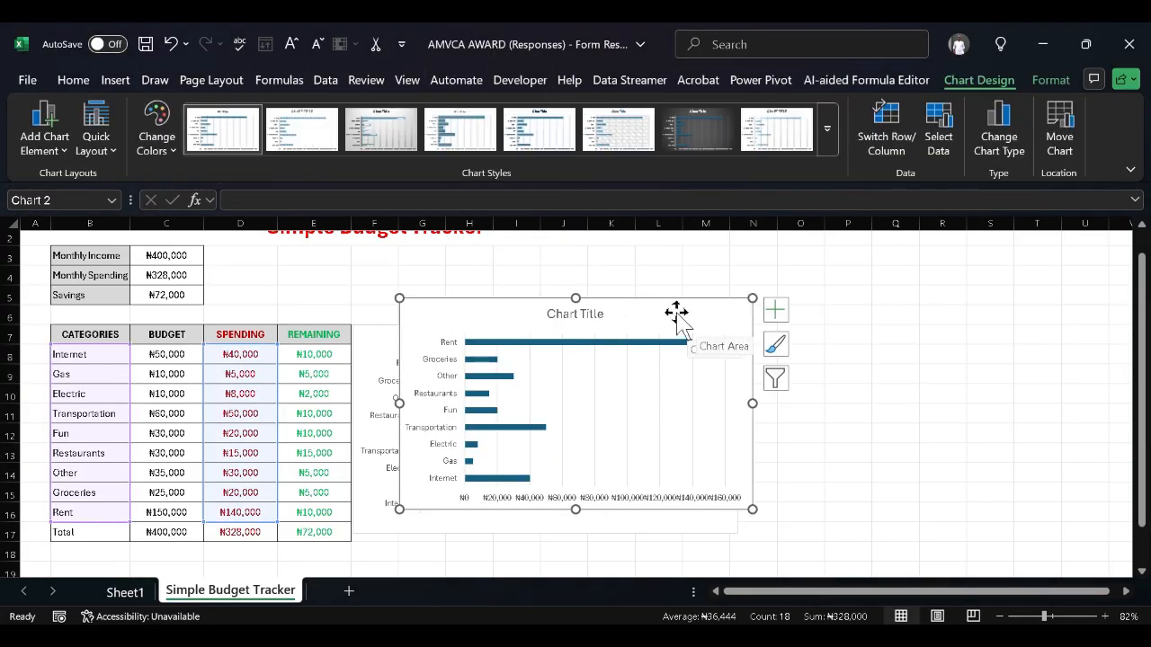
{"action": "left_click_drag", "start_coordinate": [675, 314], "coordinate": [1019, 336]}
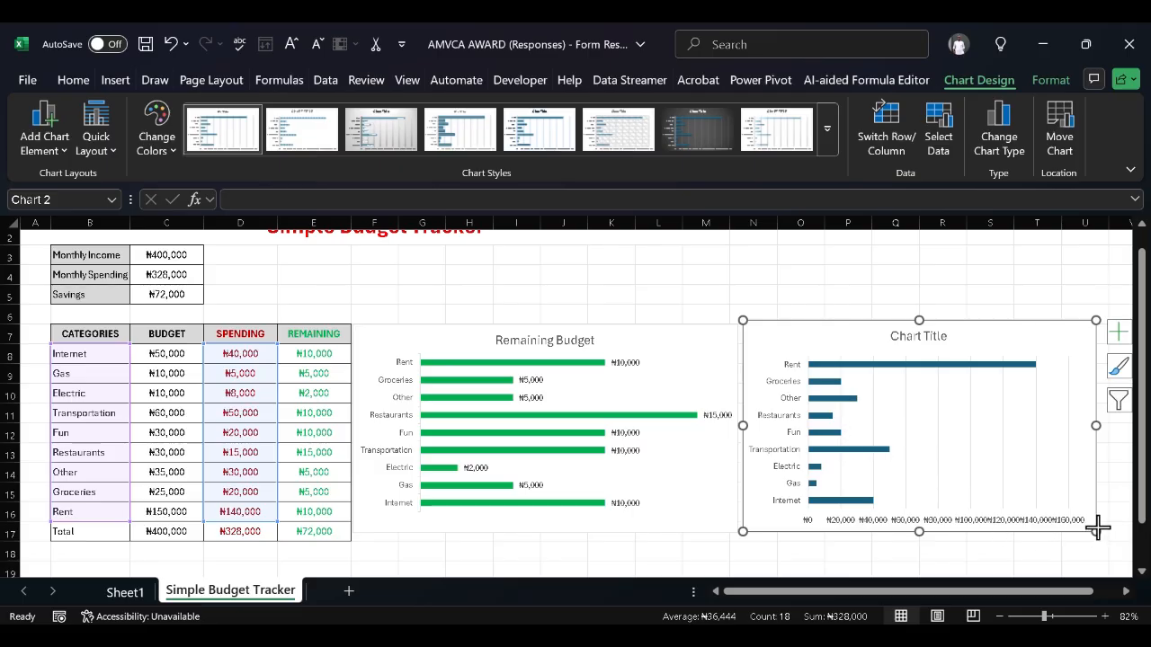
{"action": "left_click_drag", "start_coordinate": [1096, 530], "coordinate": [1096, 520]}
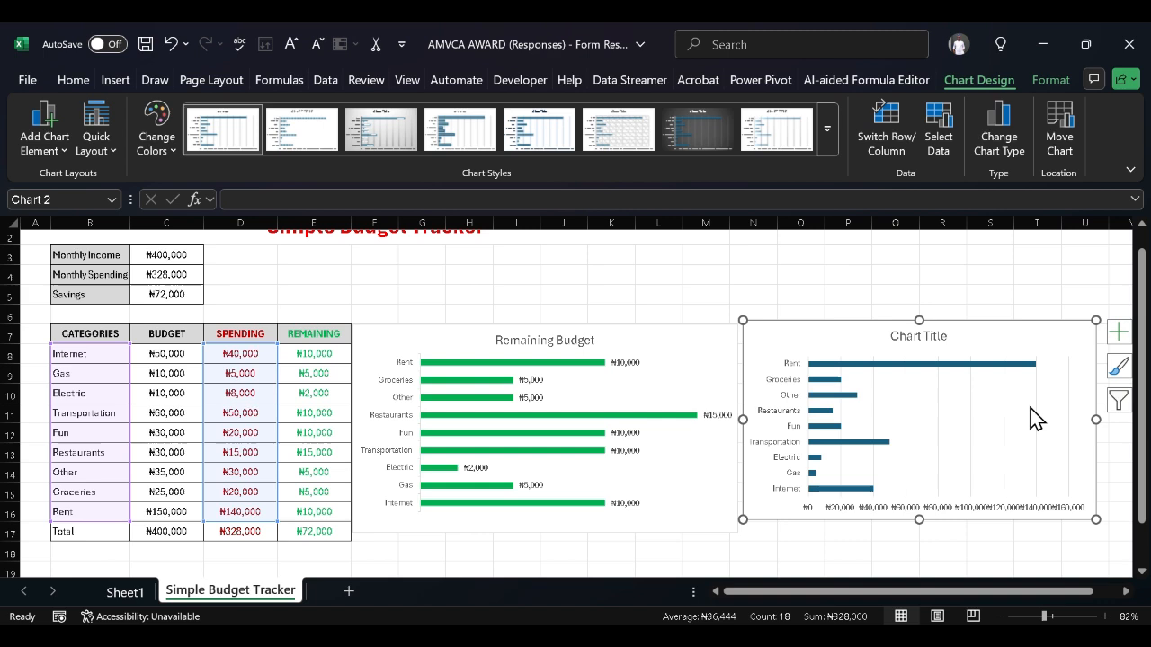
Cut the new spending chart and select the categories B8:B16, leaving out Total
{"action": "right_click", "coordinate": [986, 329]}
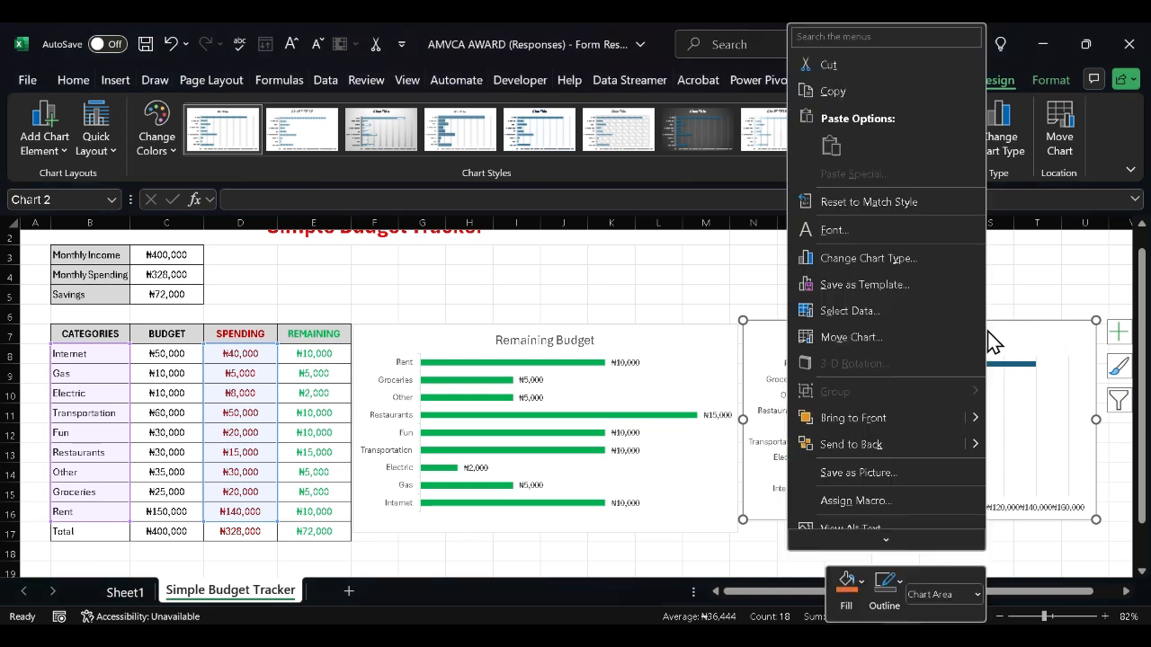
{"action": "left_click", "coordinate": [829, 65]}
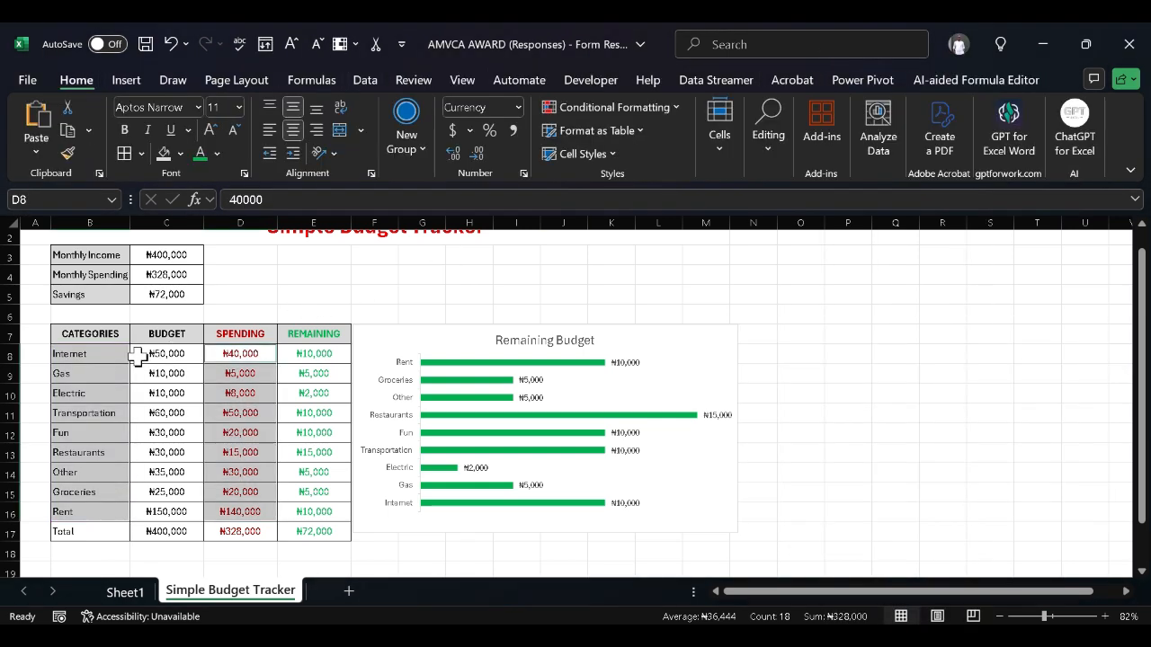
{"action": "left_click", "coordinate": [108, 358]}
{"action": "key", "text": "ctrl+shift+Down"}
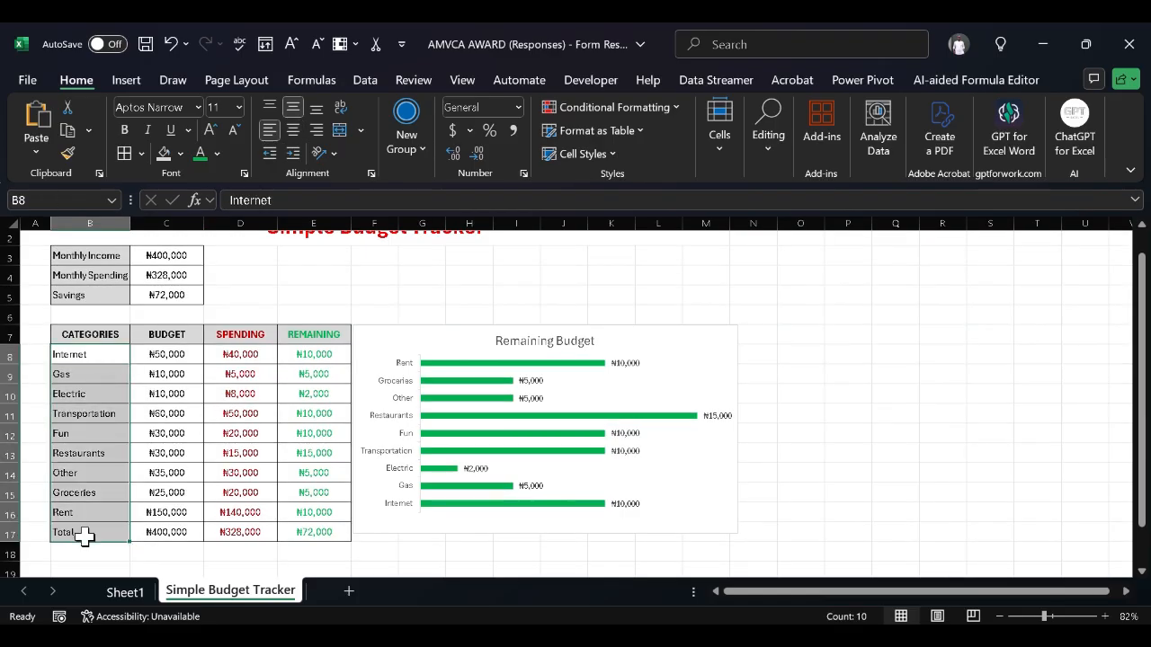
{"action": "key", "text": "shift+Up"}
Add budget C8:C16 and spending D8:D16 to the selection, excluding the totals
{"action": "left_click", "coordinate": [169, 357]}
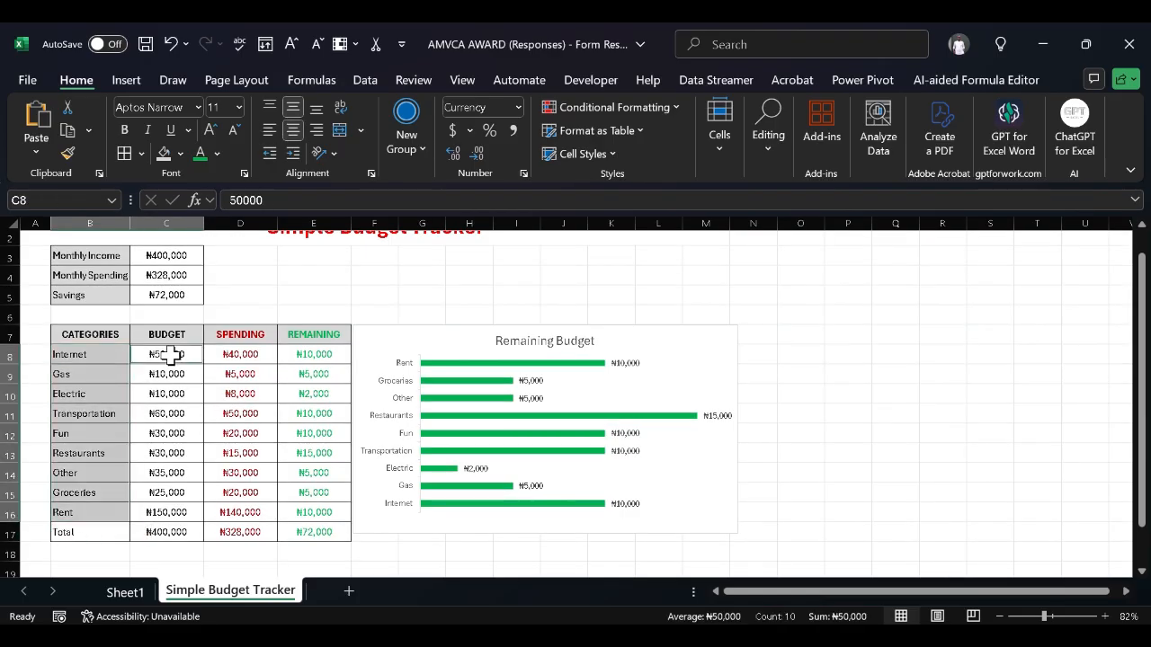
{"action": "key", "text": "ctrl+shift+Down"}
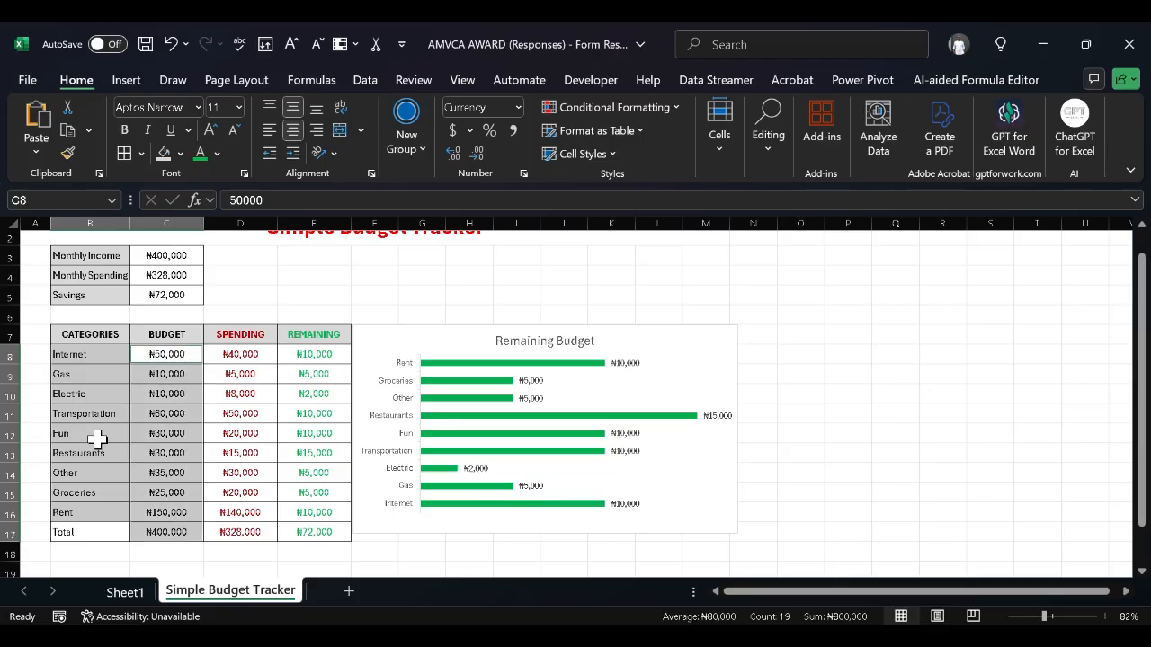
{"action": "left_click", "coordinate": [167, 533], "text": "ctrl"}
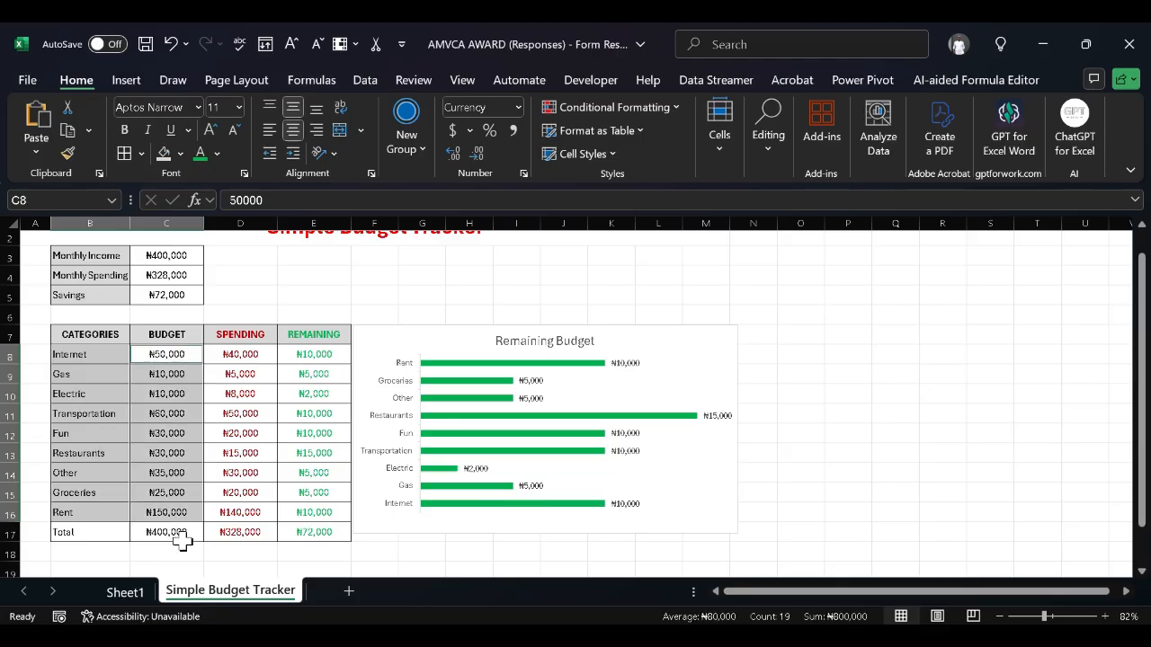
{"action": "left_click", "coordinate": [242, 355], "text": "ctrl"}
{"action": "key", "text": "ctrl+shift+Down"}
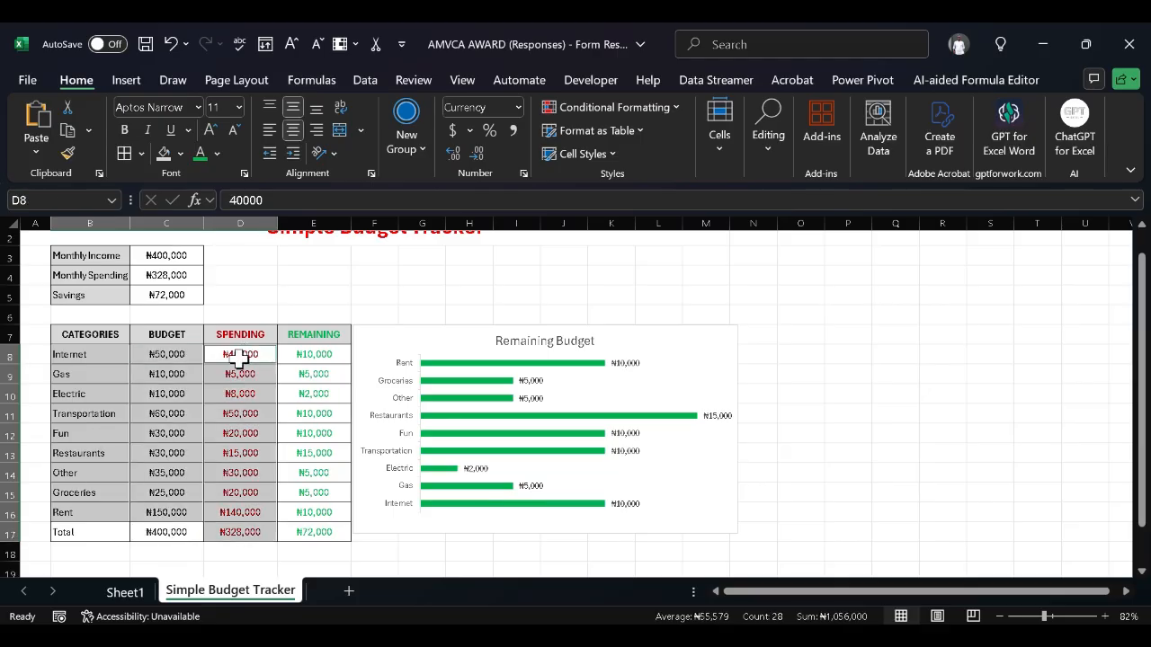
{"action": "left_click", "coordinate": [259, 533], "text": "ctrl"}
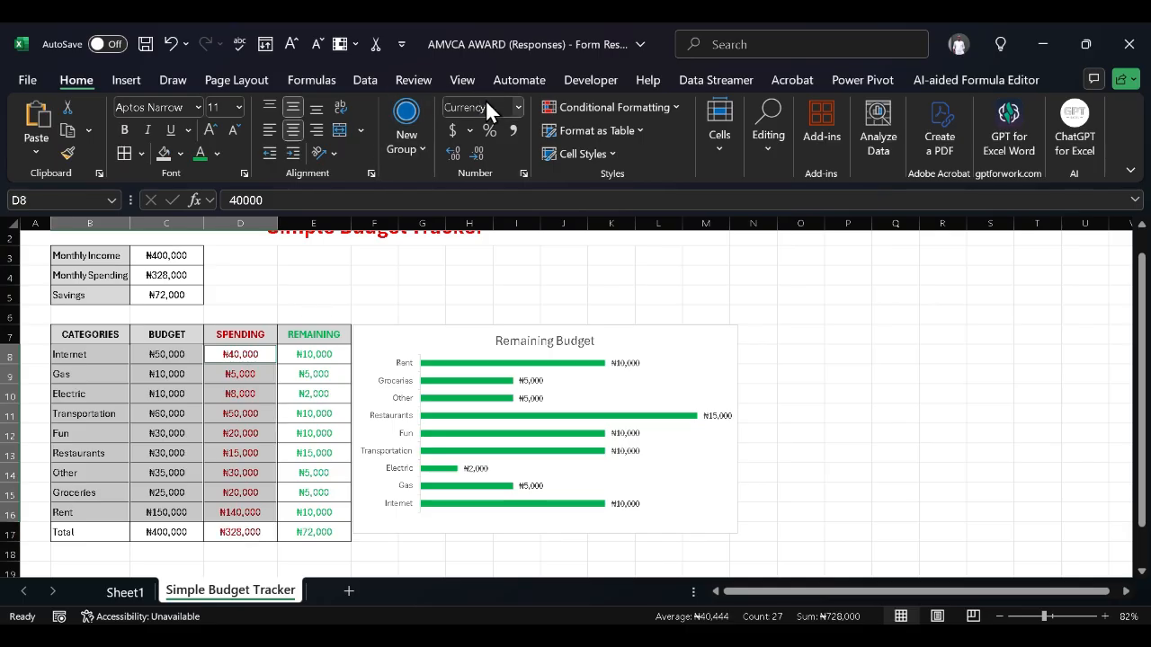
Open Recommended Charts, previewing a clustered column chart of budget versus spending
{"action": "left_click", "coordinate": [126, 82]}
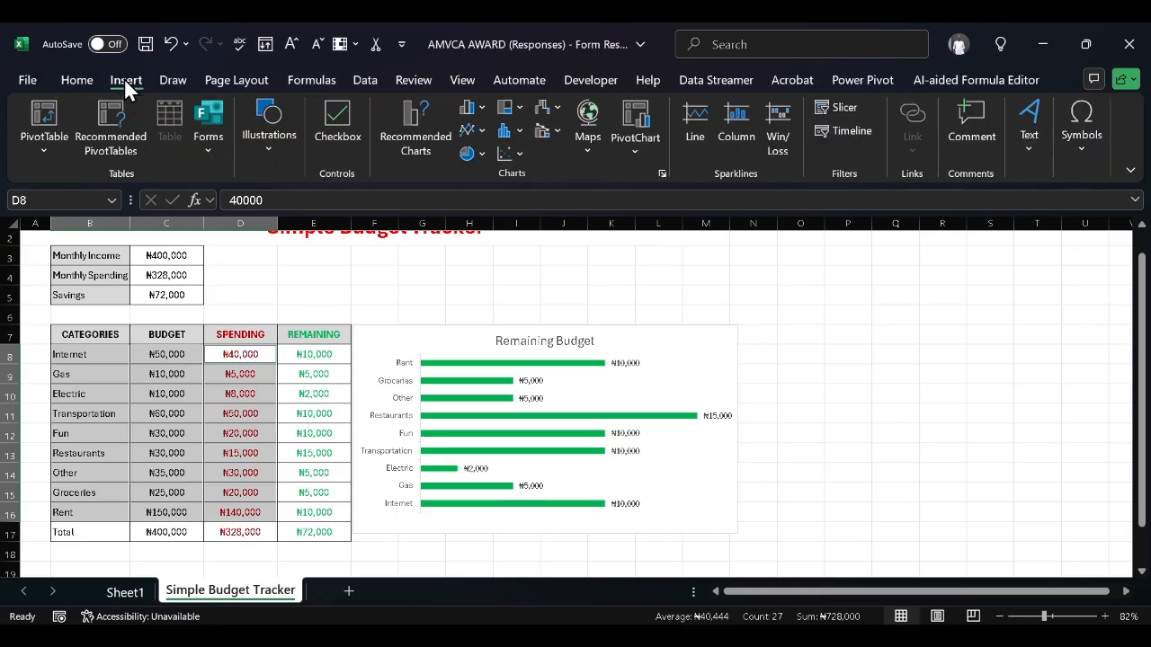
{"action": "left_click", "coordinate": [483, 109]}
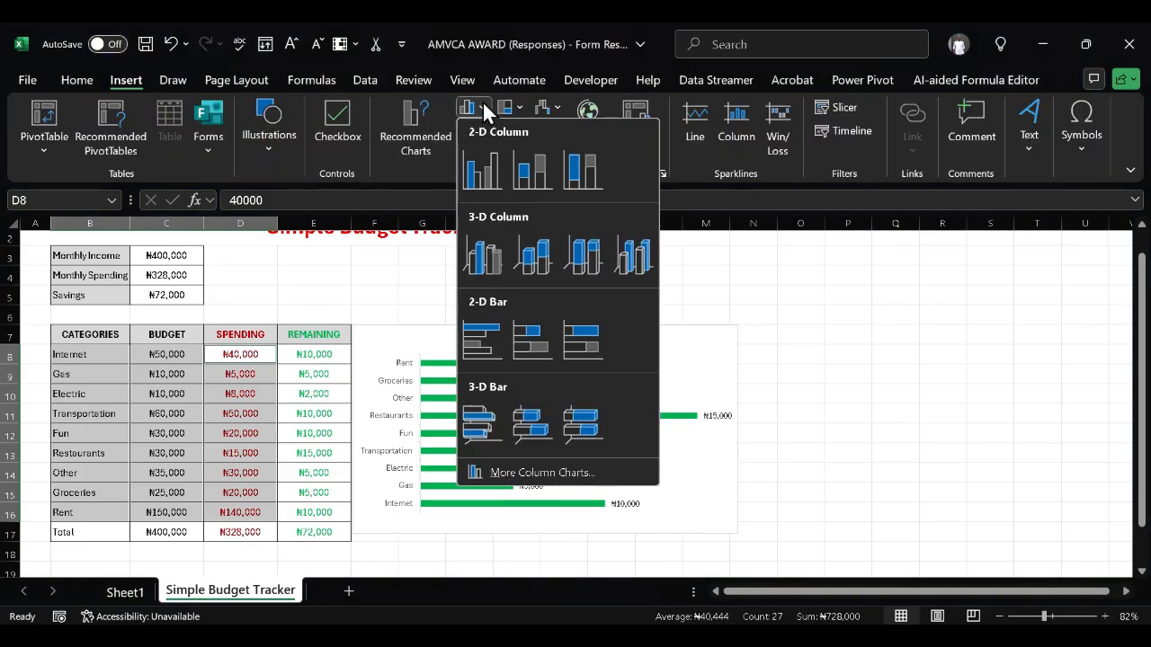
{"action": "left_click", "coordinate": [430, 125]}
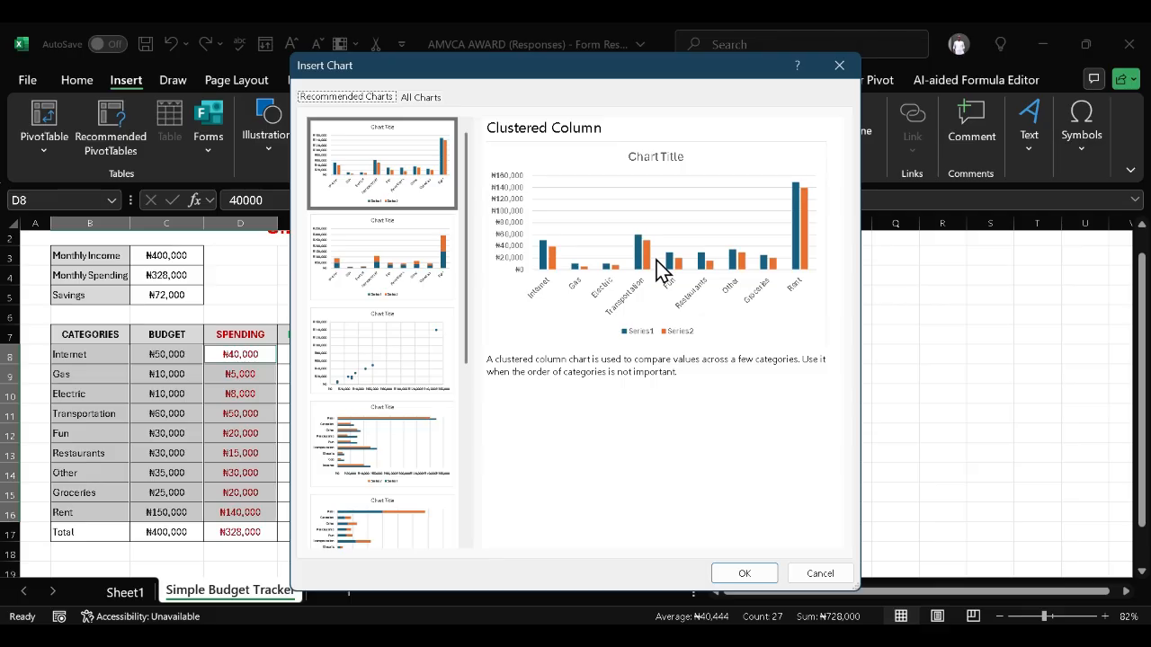
Insert the clustered column chart and drag it right of the Remaining Budget bar chart
{"action": "left_click", "coordinate": [761, 580]}
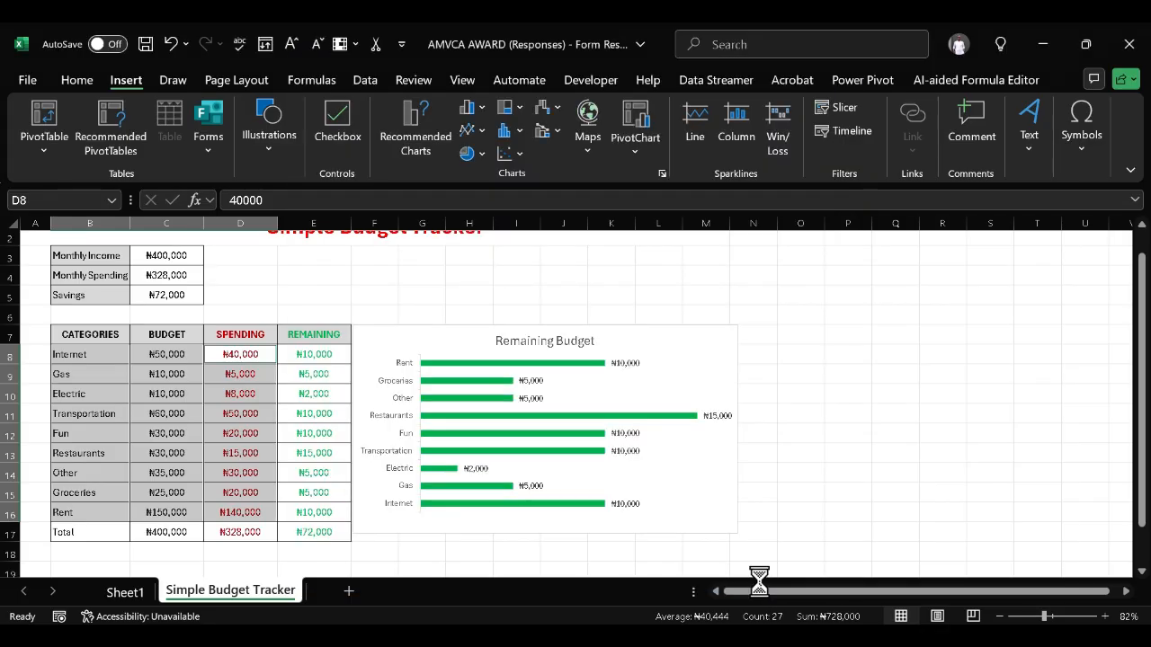
{"action": "left_click_drag", "start_coordinate": [728, 497], "coordinate": [1064, 518]}
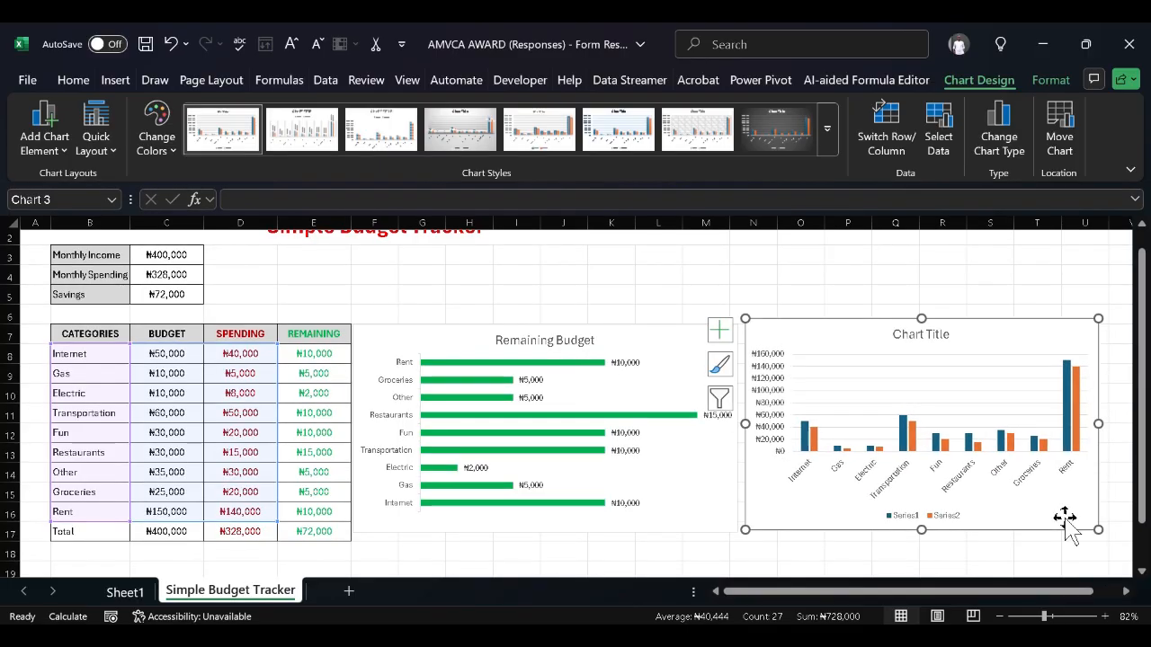
{"action": "left_click", "coordinate": [993, 551]}
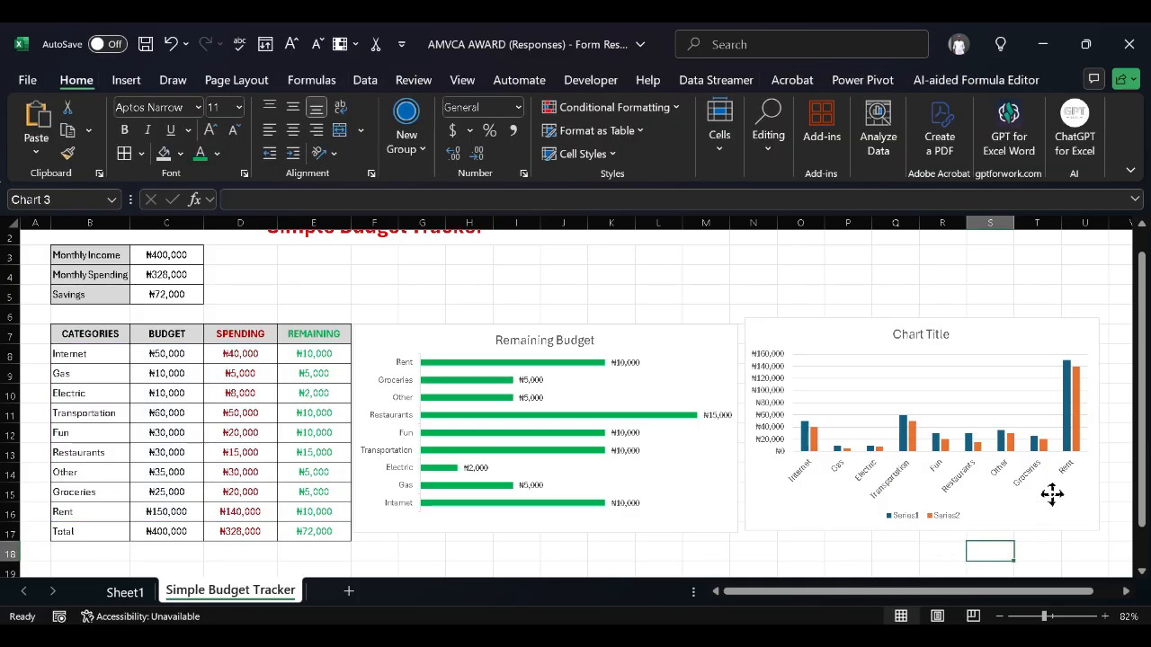
{"action": "left_click", "coordinate": [1052, 493]}
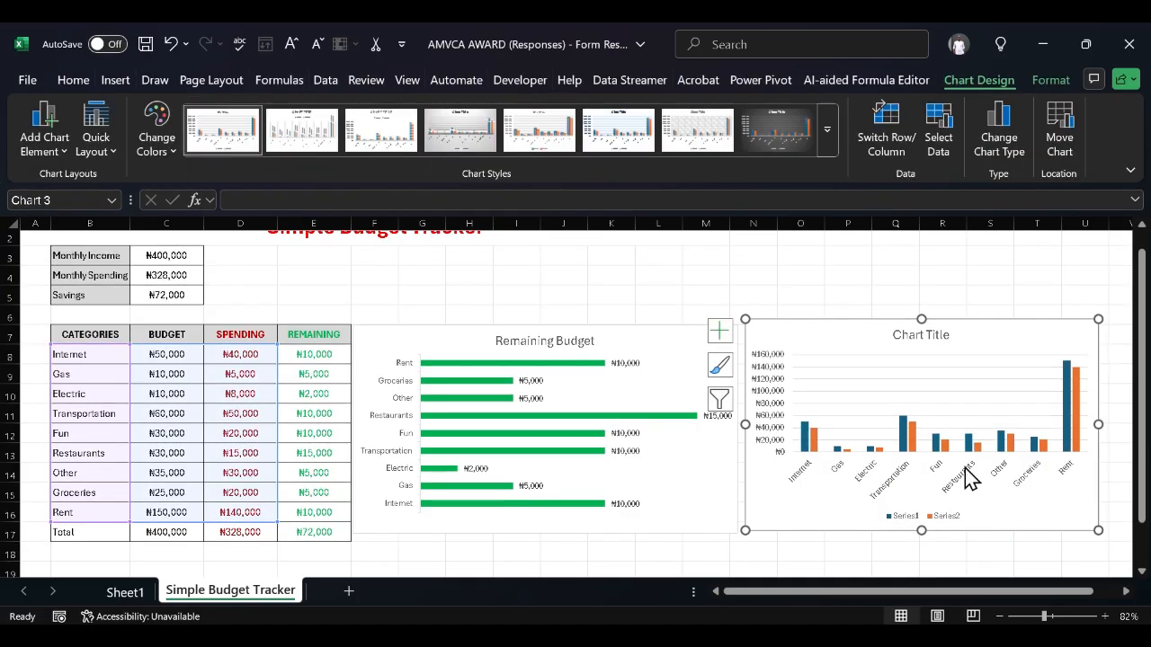
{"action": "left_click", "coordinate": [719, 334]}
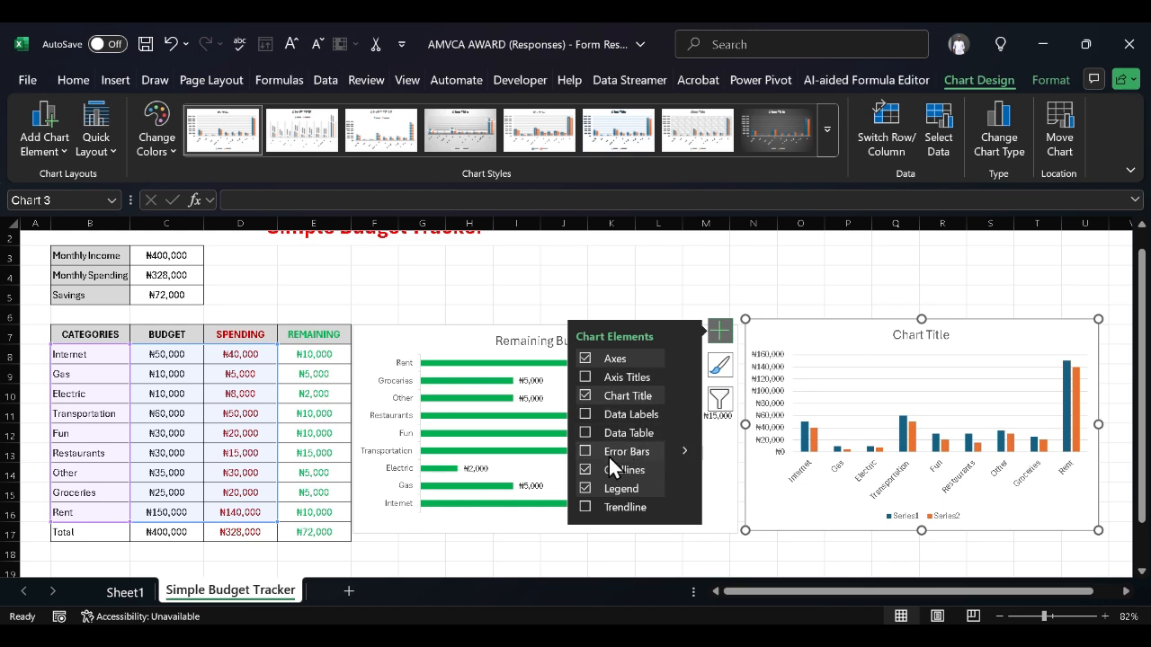
{"action": "left_click", "coordinate": [684, 467]}
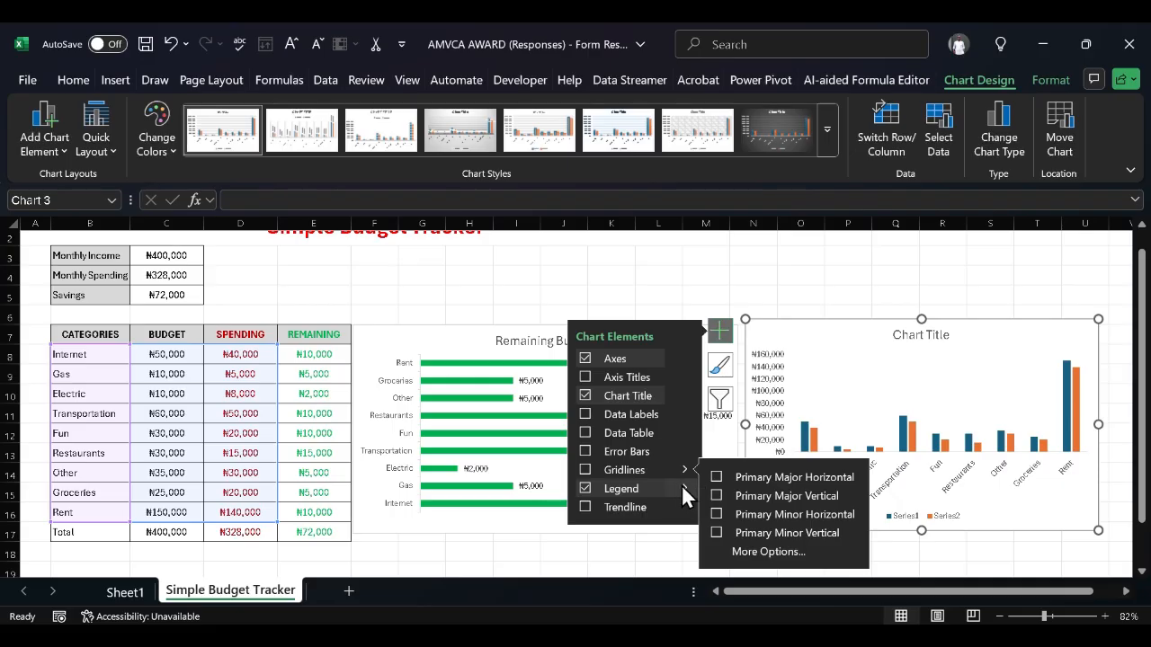
{"action": "mouse_move", "coordinate": [682, 485]}
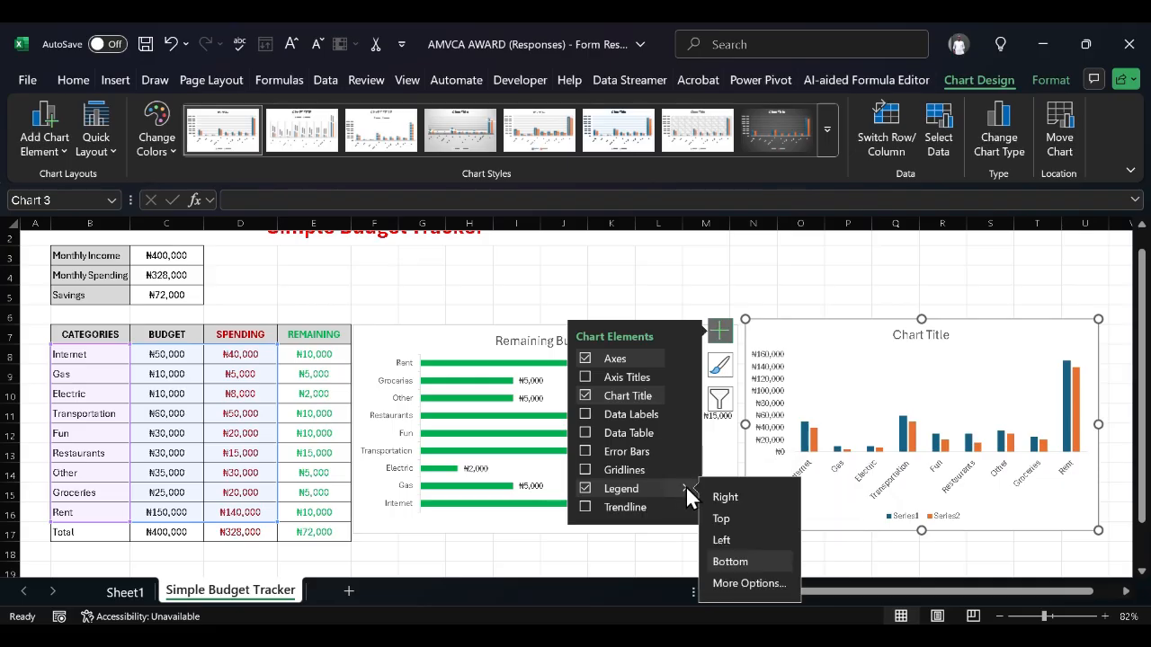
{"action": "left_click", "coordinate": [756, 582]}
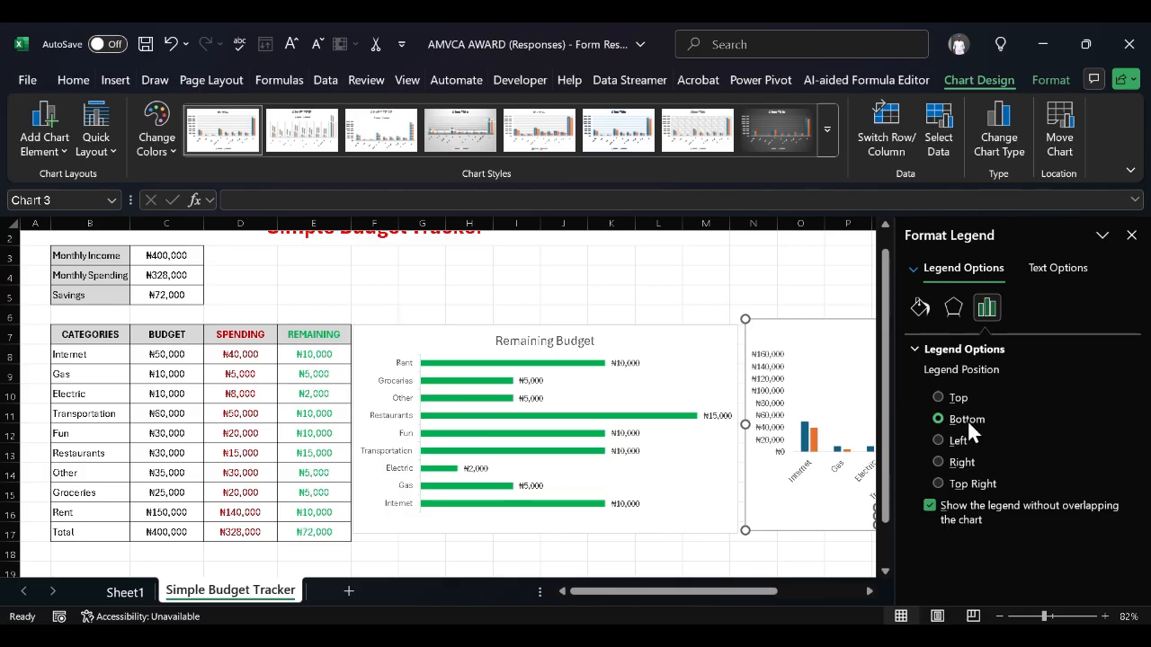
{"action": "left_click", "coordinate": [1059, 259]}
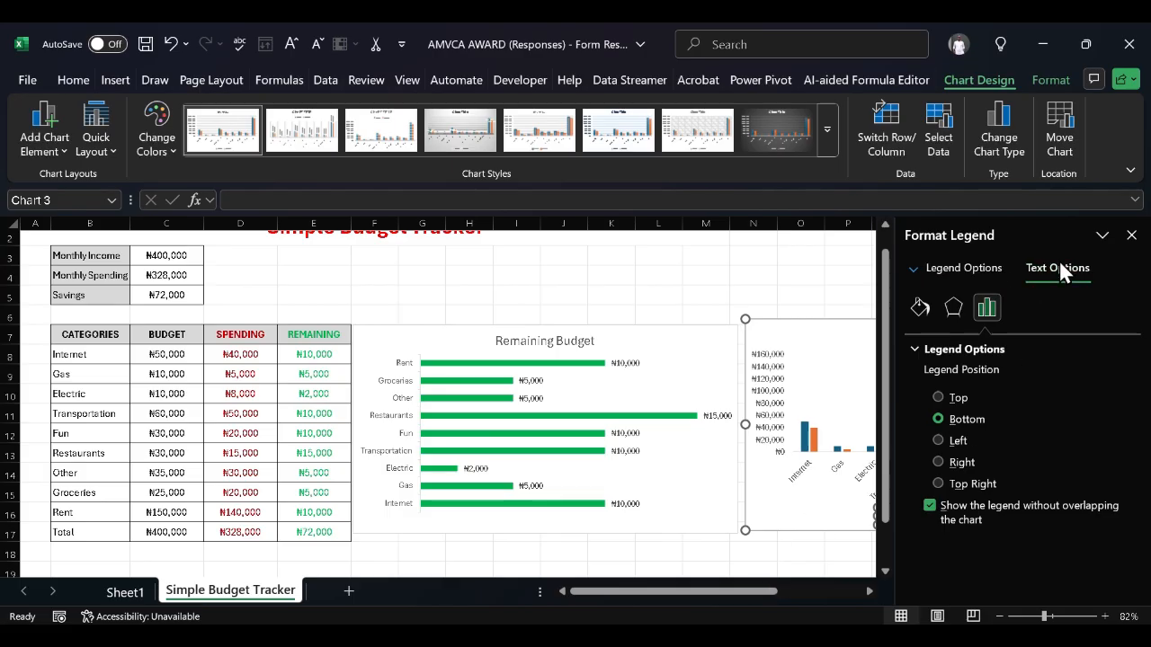
{"action": "scroll", "coordinate": [988, 410], "scroll_direction": "down", "scroll_amount": 1}
{"action": "scroll", "coordinate": [988, 410], "scroll_direction": "up", "scroll_amount": 1}
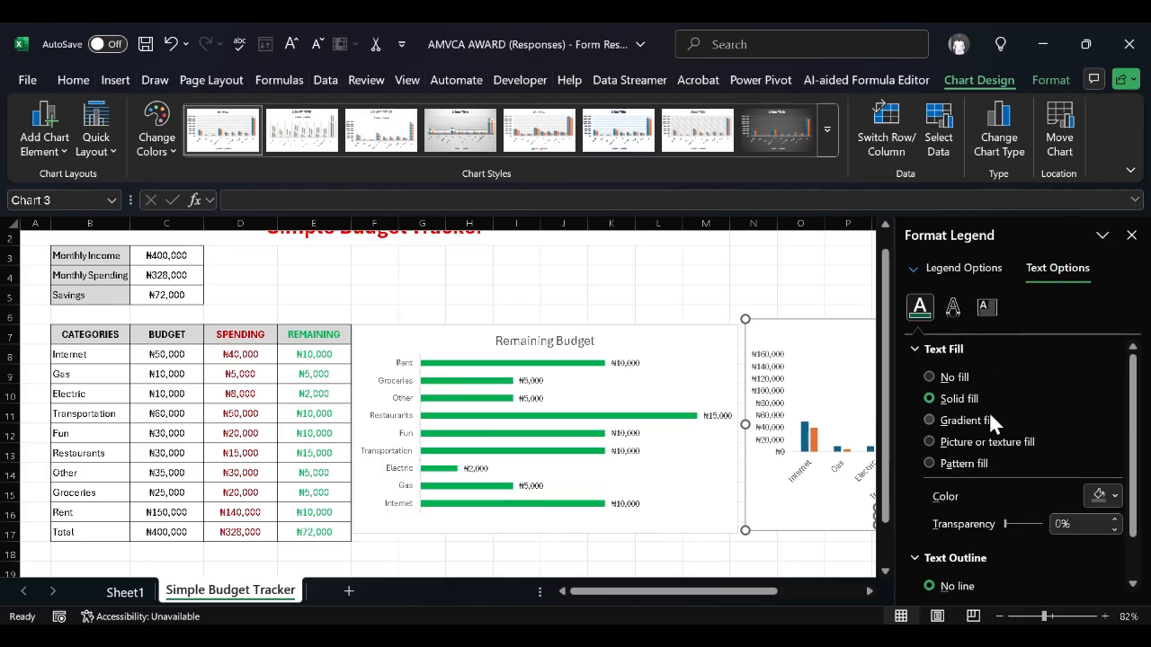
{"action": "left_click", "coordinate": [953, 268]}
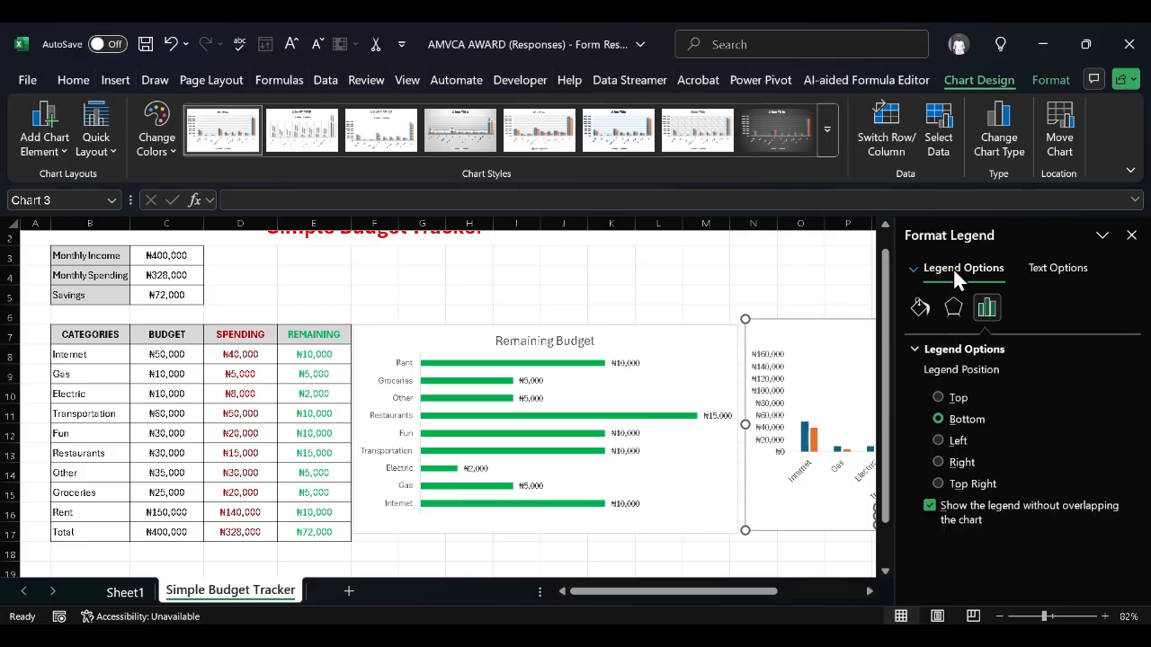
{"action": "left_click", "coordinate": [913, 268]}
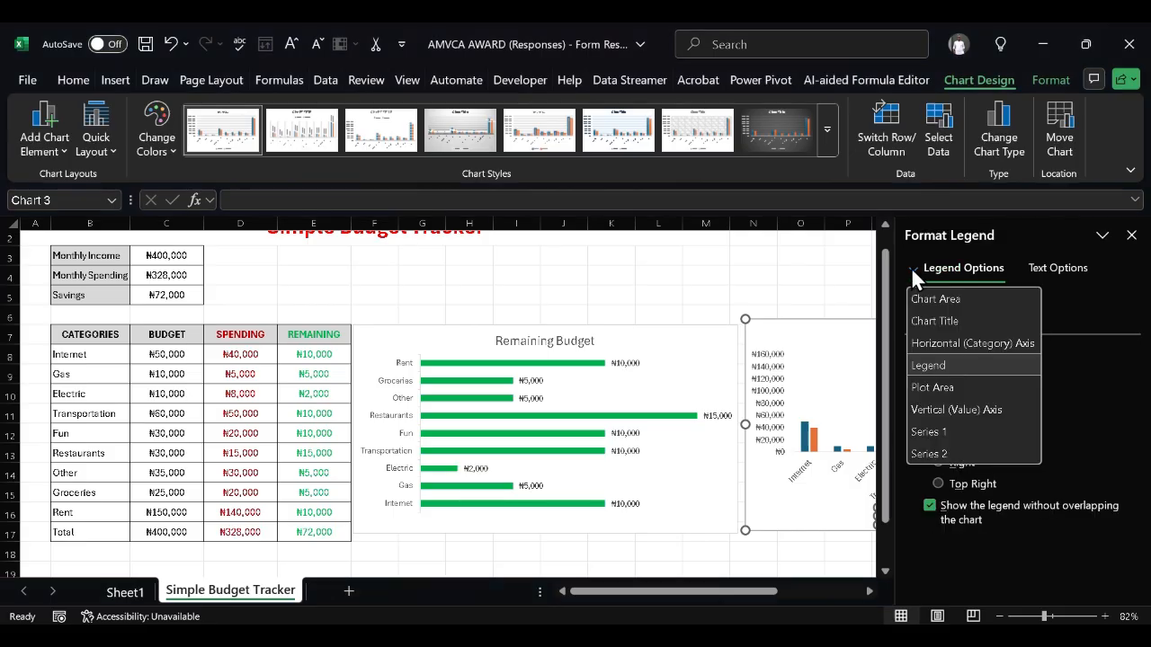
{"action": "left_click", "coordinate": [1133, 235]}
{"action": "left_click", "coordinate": [1132, 235]}
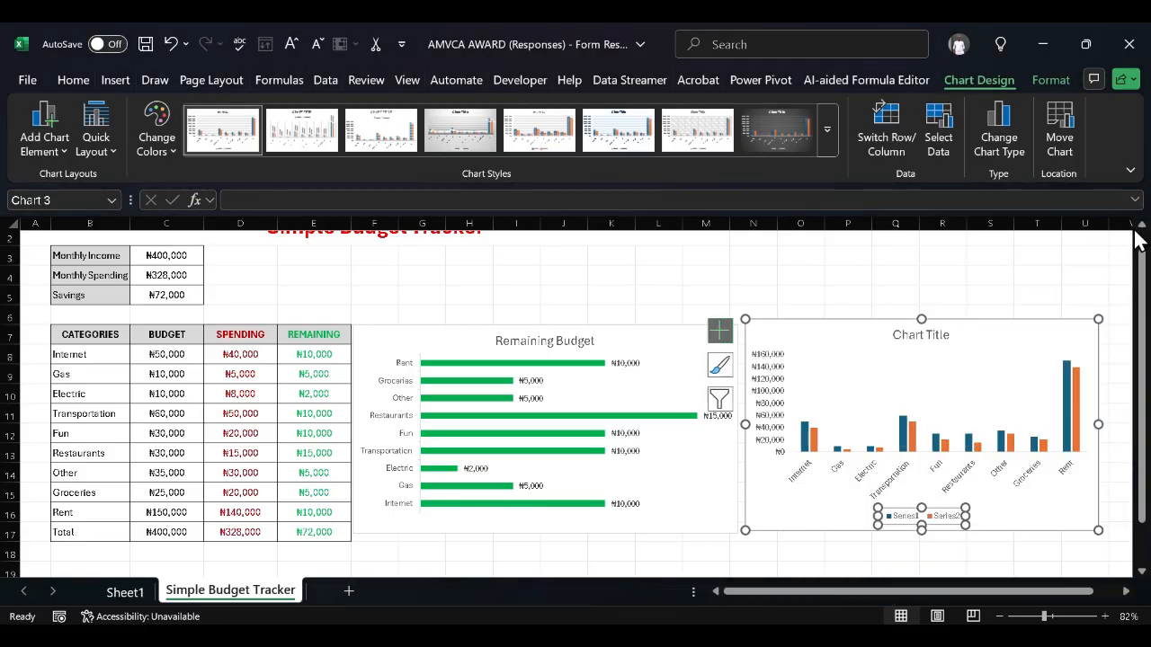
{"action": "left_click", "coordinate": [885, 351]}
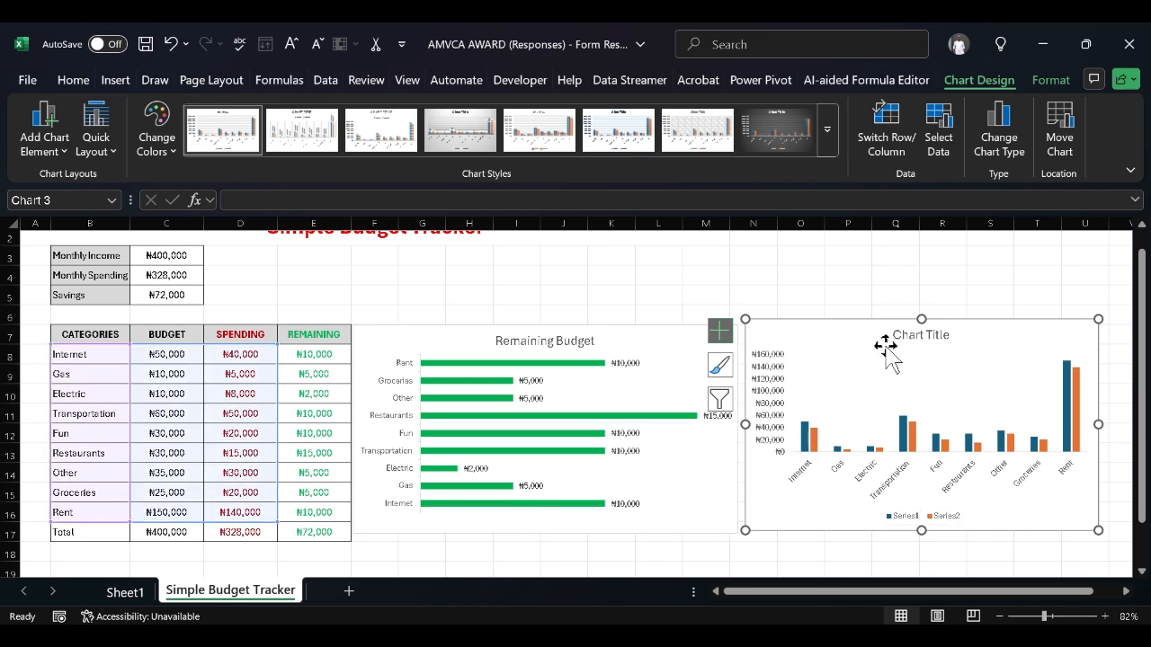
{"action": "right_click", "coordinate": [887, 350]}
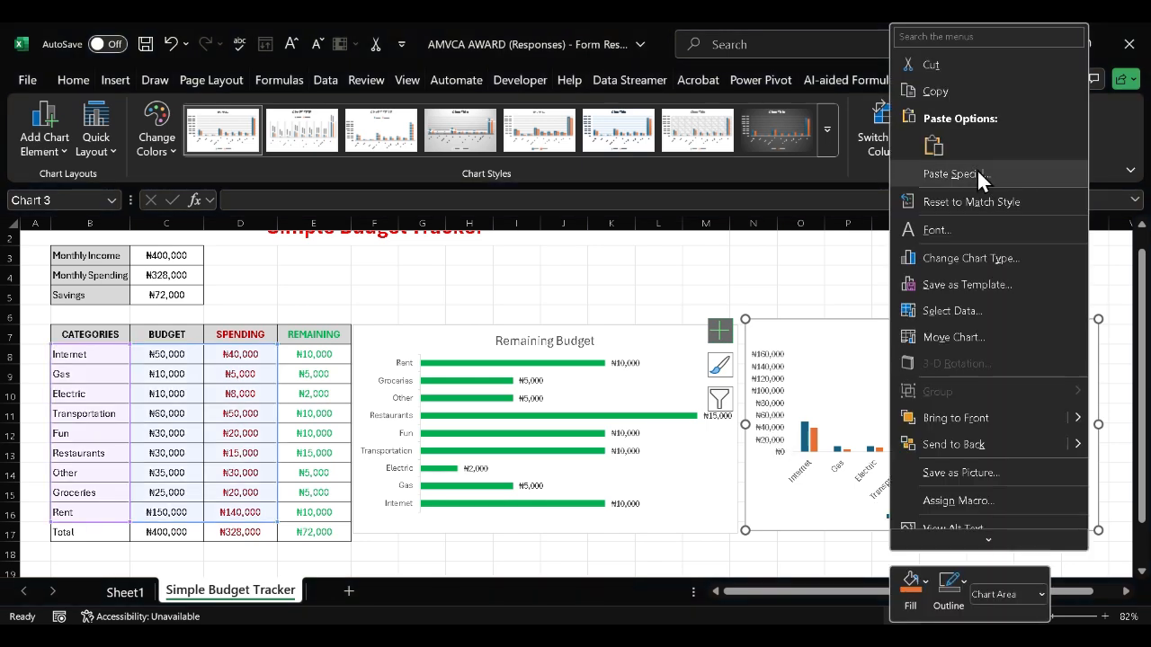
Cut the Series1/Series2 chart, select B7:D16 including headers, and bring up Recommended Charts
{"action": "left_click", "coordinate": [931, 65]}
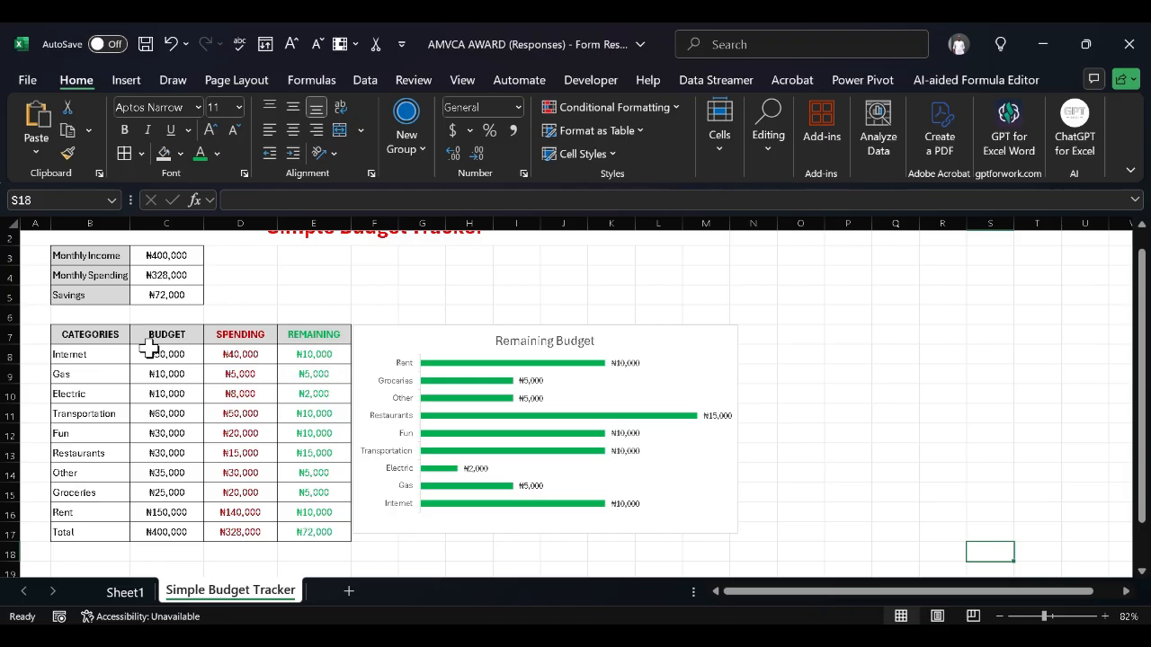
{"action": "left_click", "coordinate": [108, 333]}
{"action": "key", "text": "shift+Right"}
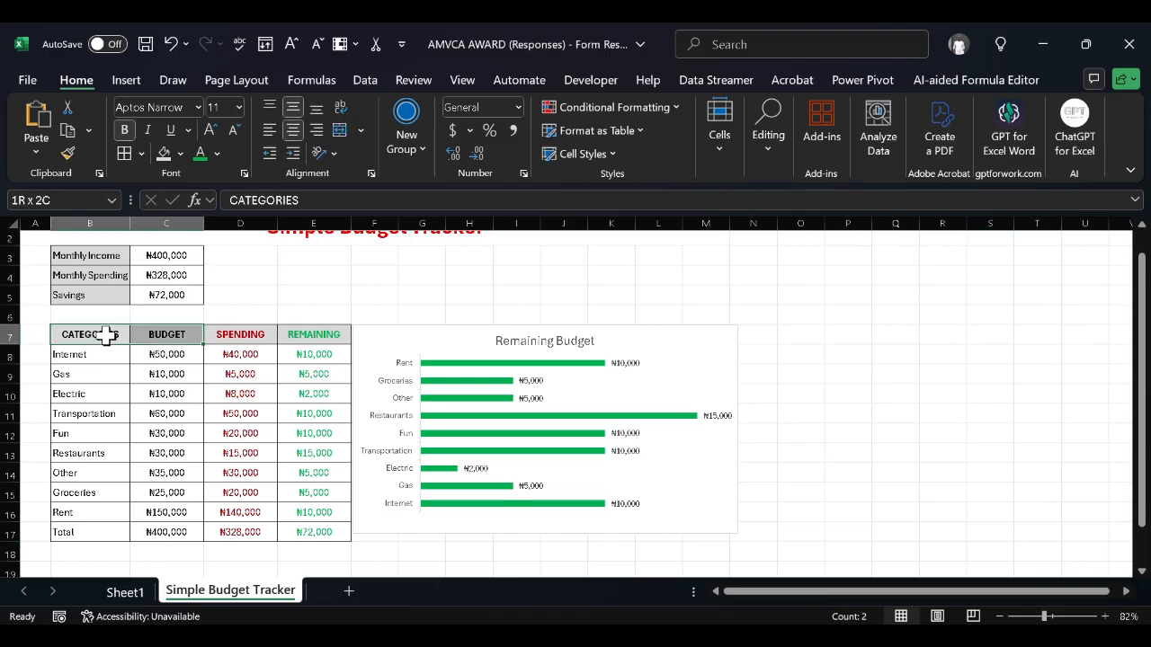
{"action": "key", "text": "shift+Down"}
{"action": "key", "text": "shift+Right"}
{"action": "key", "text": "shift+Down"}
{"action": "key", "text": "shift+Down"}
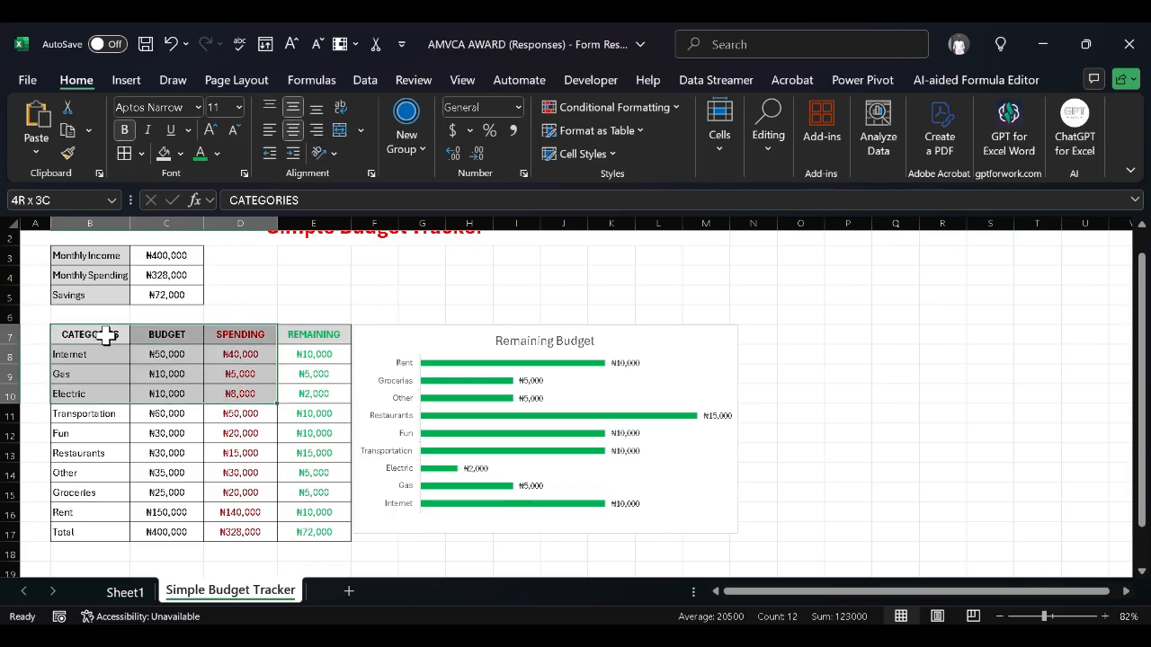
{"action": "key", "text": "shift+Down"}
{"action": "key", "text": "shift+Down"}
{"action": "key", "text": "shift+Down"}
{"action": "key", "text": "shift+Down"}
{"action": "key", "text": "shift+Down"}
{"action": "key", "text": "shift+Down"}
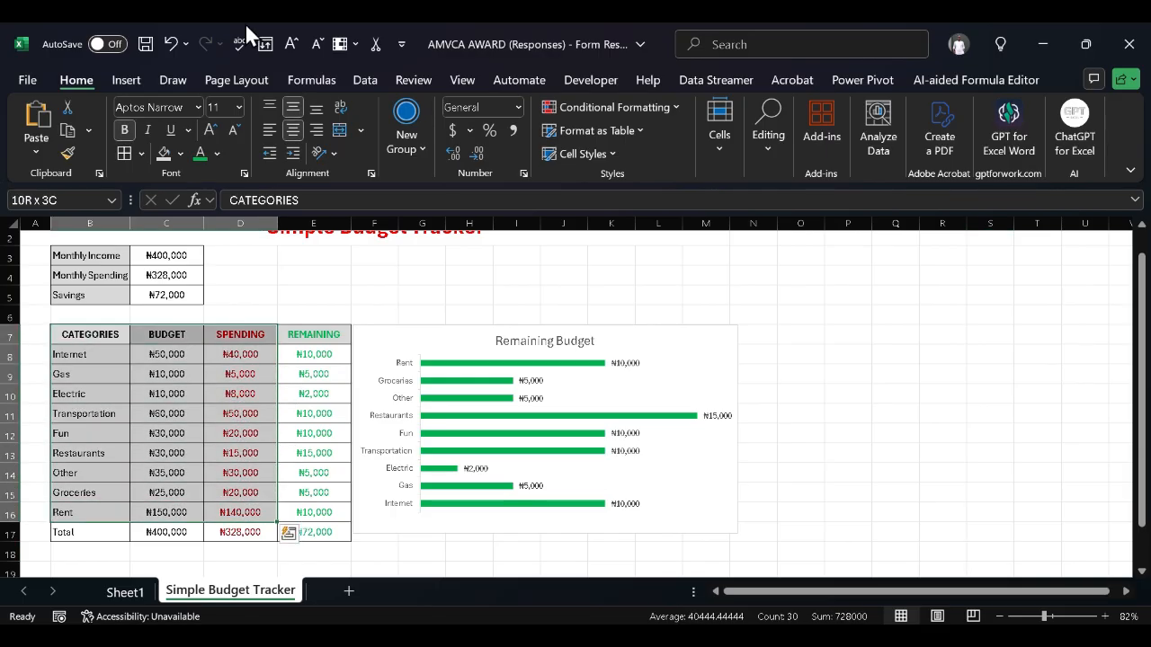
{"action": "left_click", "coordinate": [122, 83]}
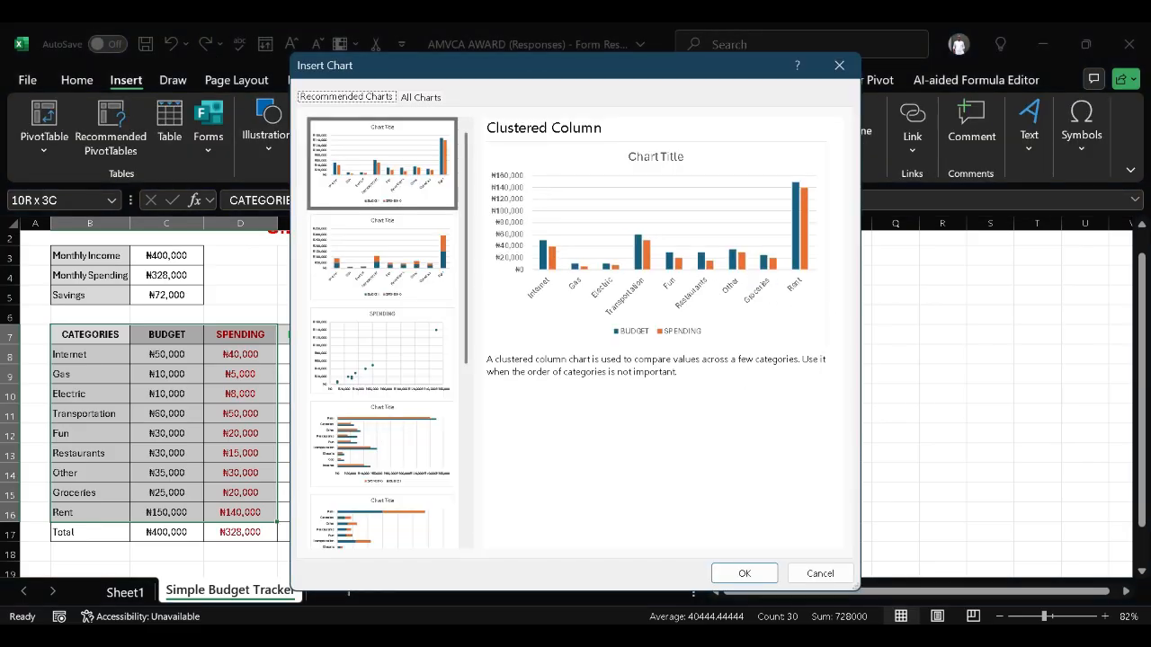
Insert the BUDGET/SPENDING column chart in columns O–U and adjust its legend and gridlines
{"action": "left_click", "coordinate": [746, 574]}
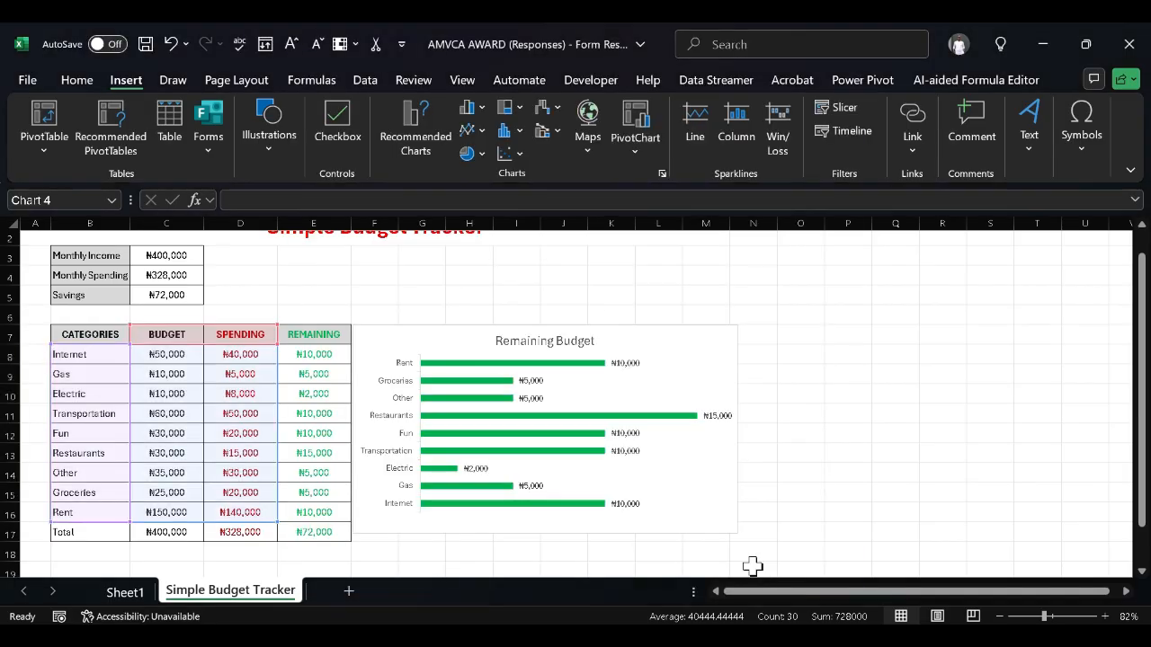
{"action": "mouse_move", "coordinate": [694, 297]}
{"action": "left_mouse_down"}
{"action": "mouse_move", "coordinate": [1058, 331]}
{"action": "mouse_move", "coordinate": [1031, 335]}
{"action": "left_mouse_up"}
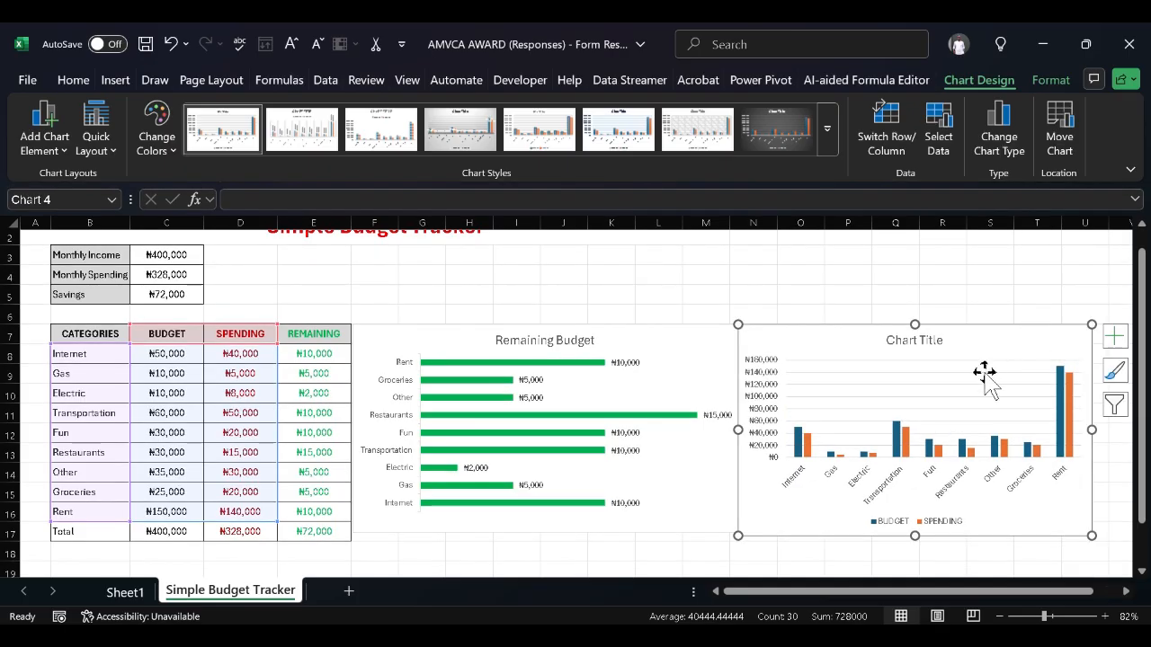
{"action": "left_click", "coordinate": [1117, 338]}
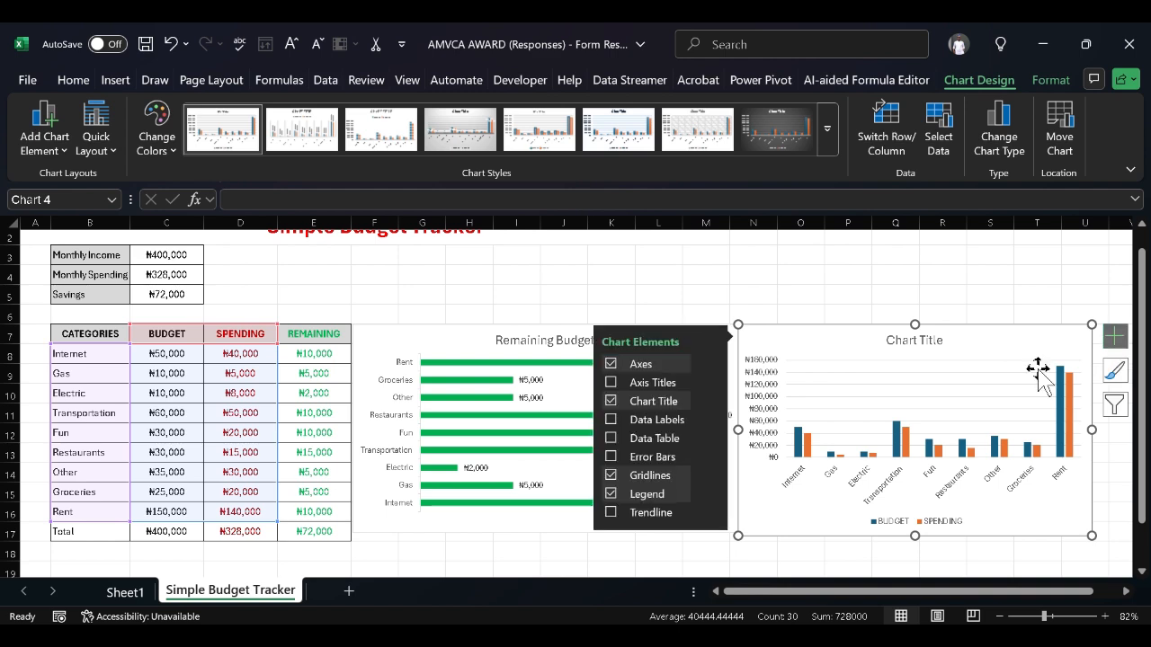
{"action": "left_click", "coordinate": [610, 475]}
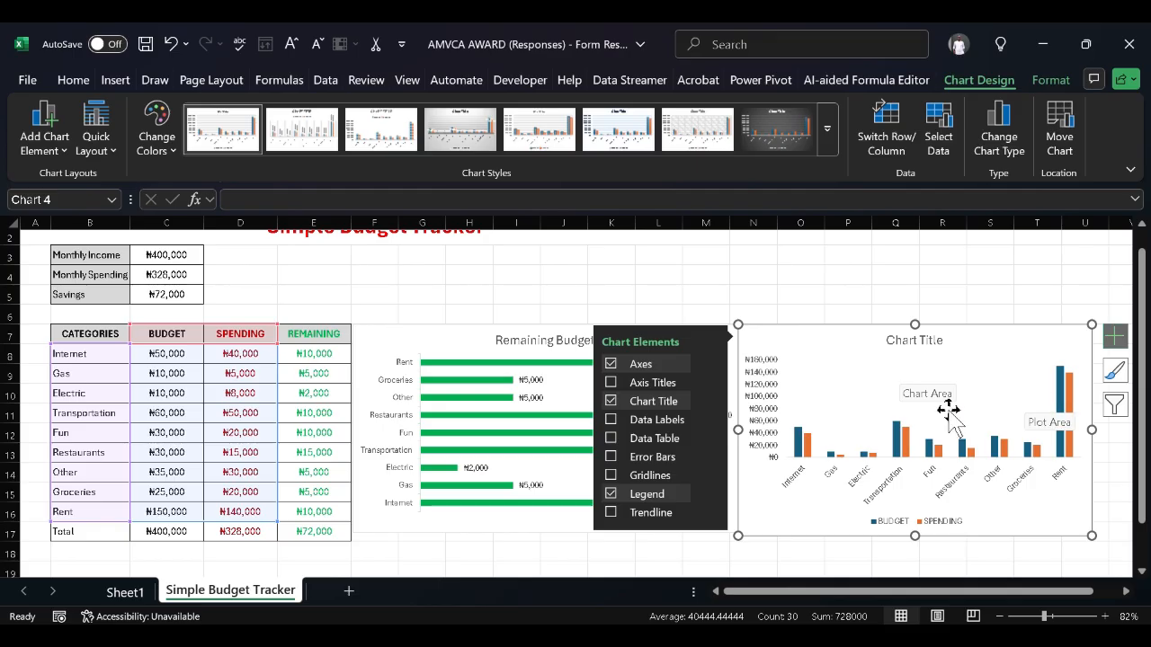
{"action": "left_click", "coordinate": [1099, 490]}
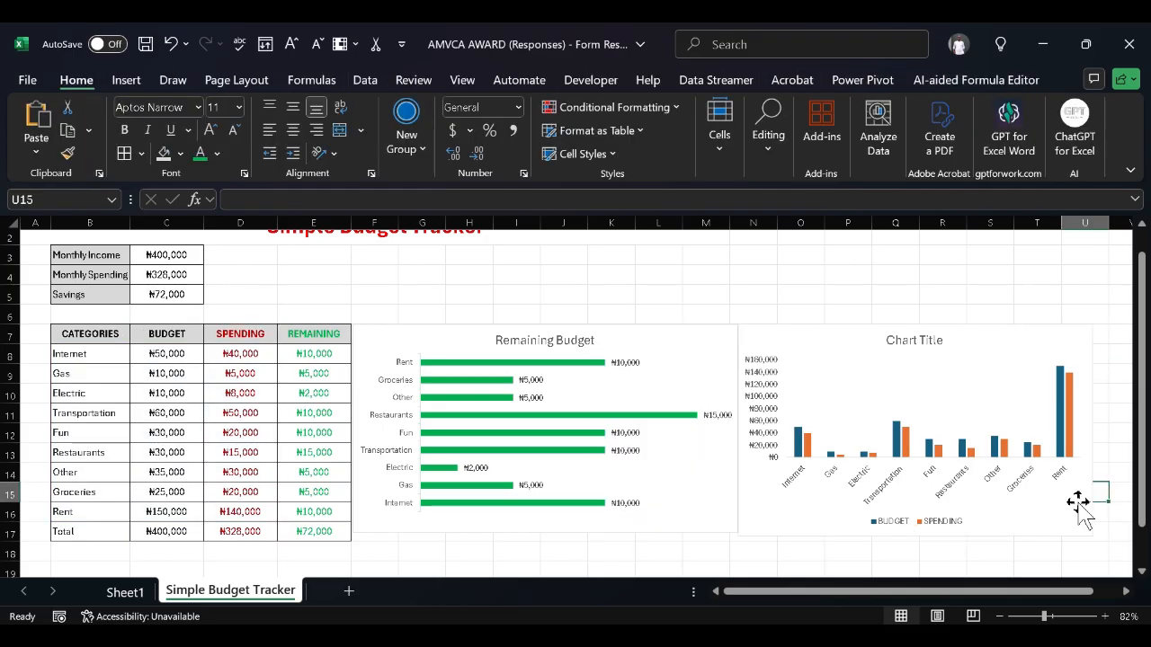
Fill the BUDGET series columns with black via Format Data Series
{"action": "left_click", "coordinate": [1090, 511]}
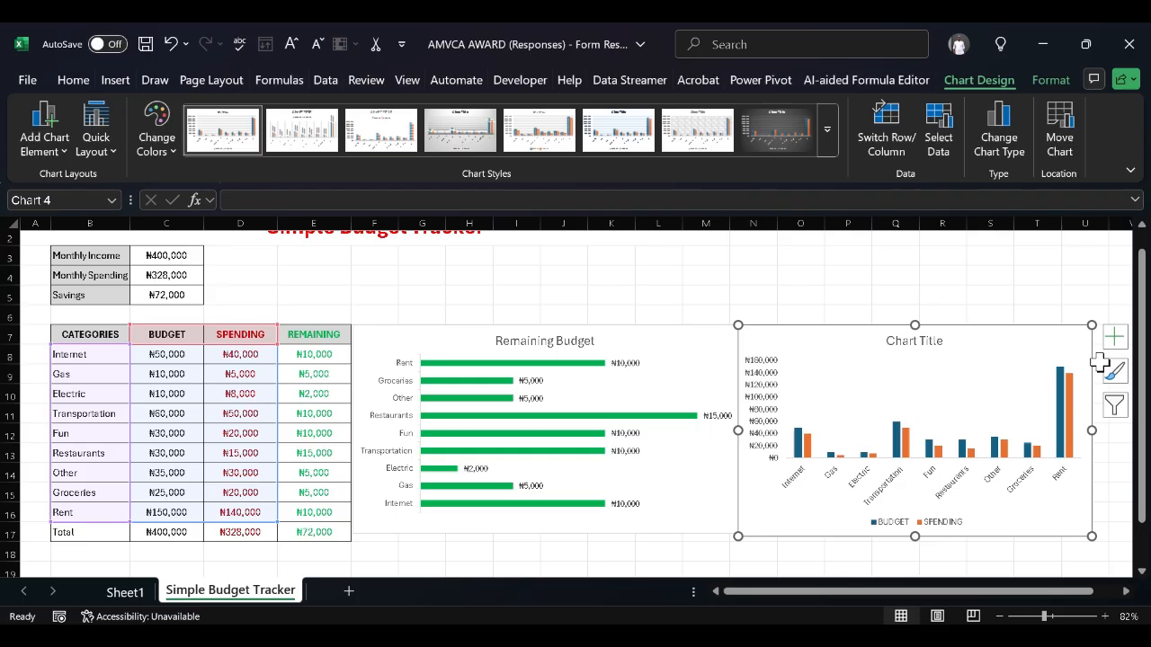
{"action": "left_click", "coordinate": [895, 434]}
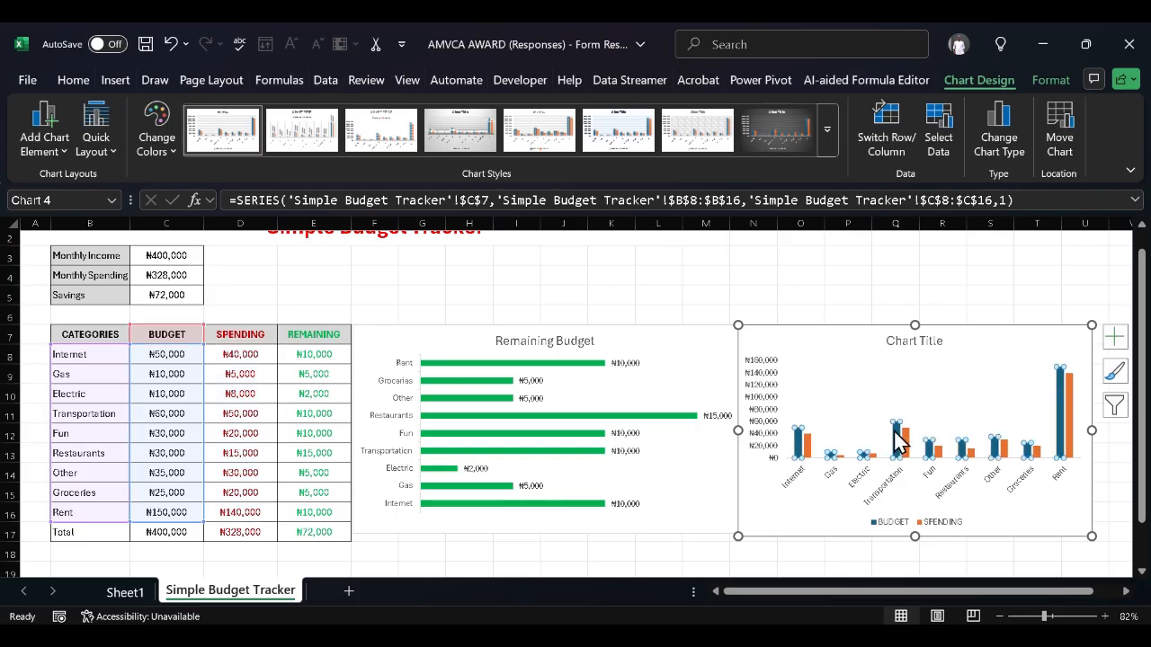
{"action": "right_click", "coordinate": [896, 441]}
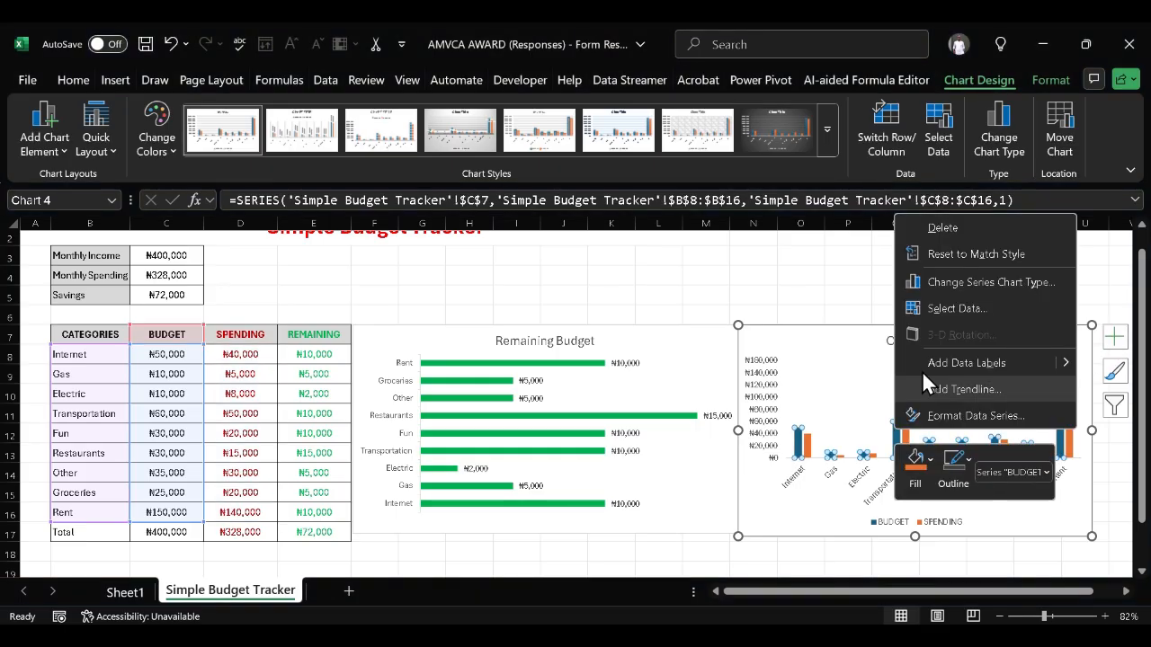
{"action": "left_click", "coordinate": [1003, 417]}
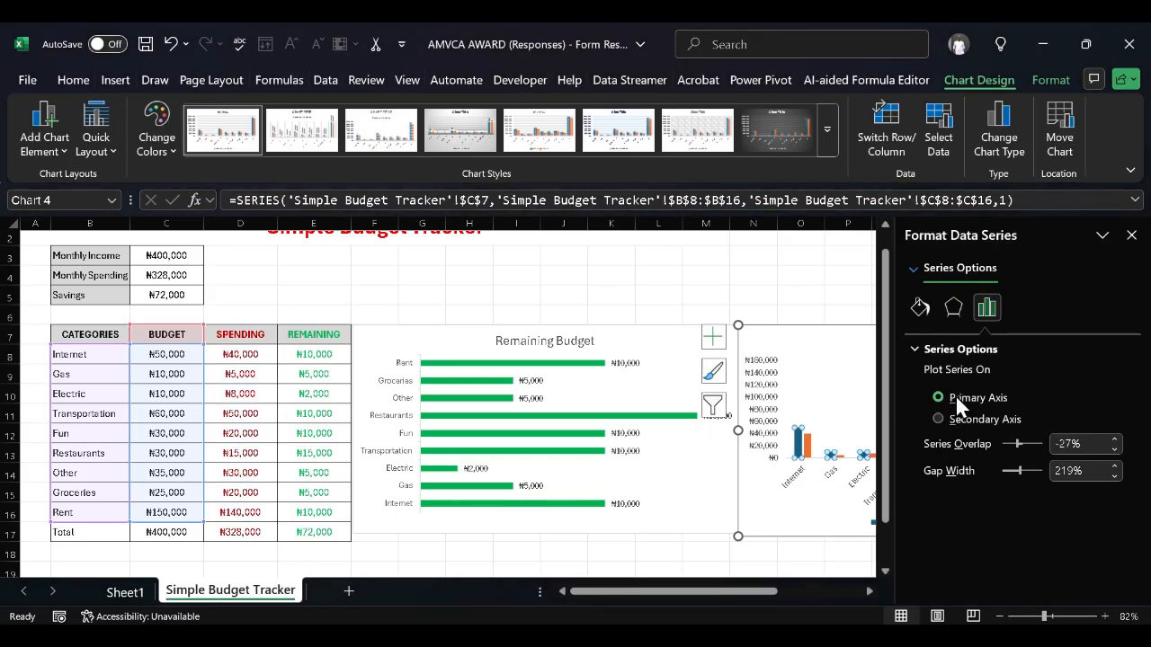
{"action": "left_click", "coordinate": [914, 267]}
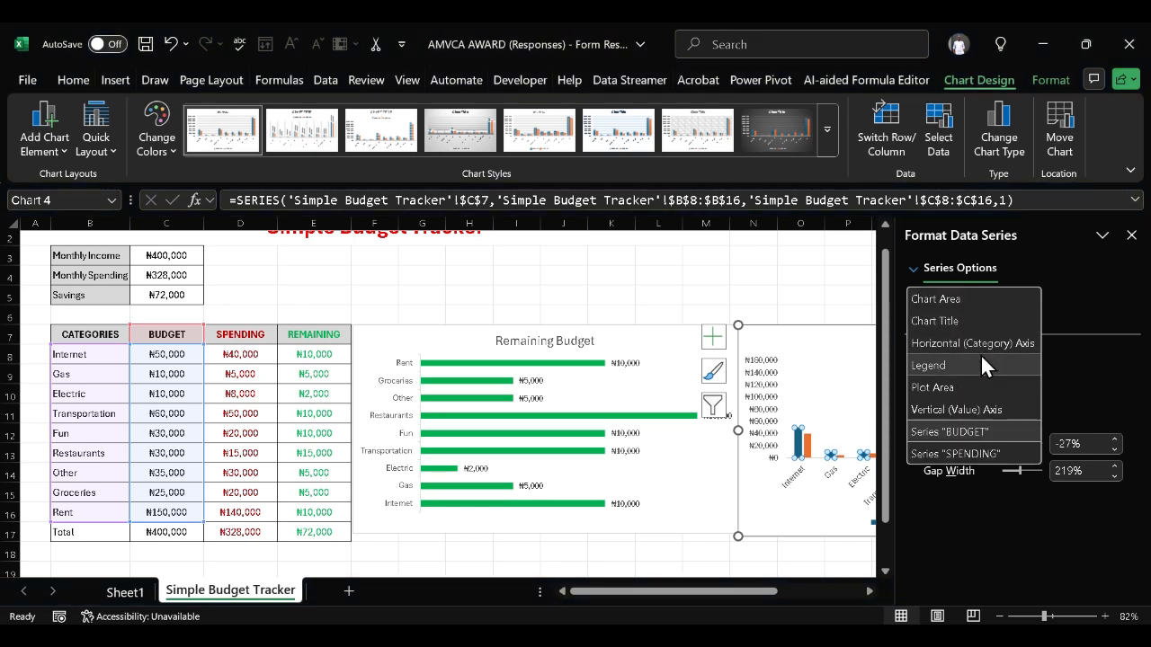
{"action": "left_click", "coordinate": [970, 428]}
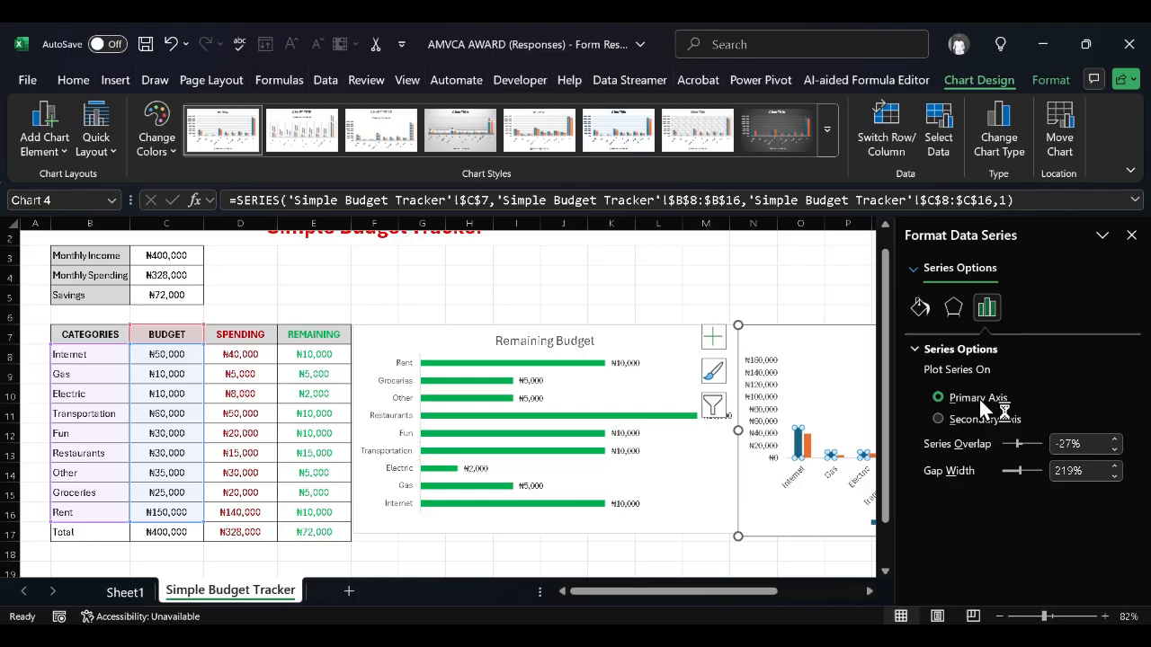
{"action": "left_click", "coordinate": [917, 305]}
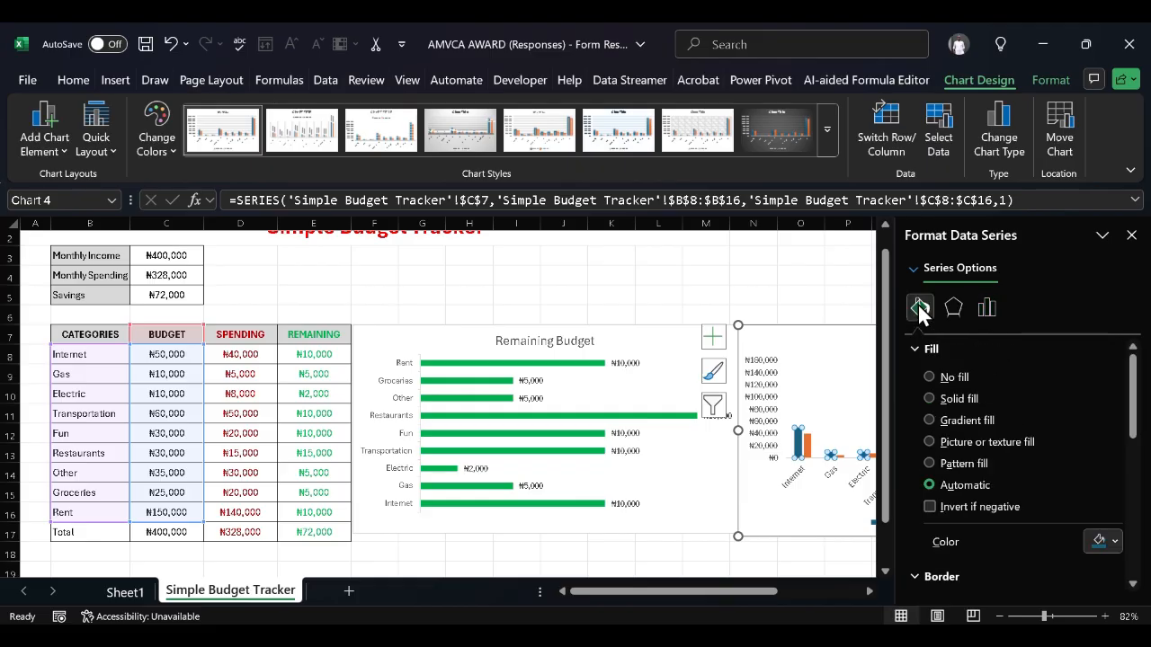
{"action": "left_click", "coordinate": [1111, 546]}
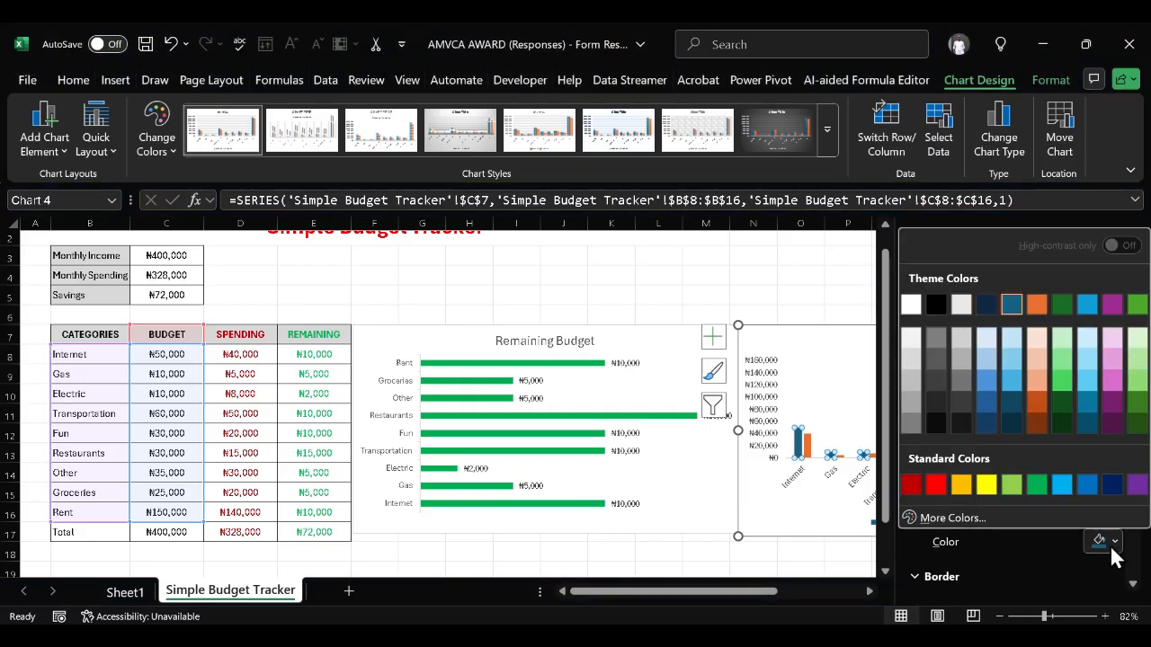
{"action": "left_click", "coordinate": [944, 420]}
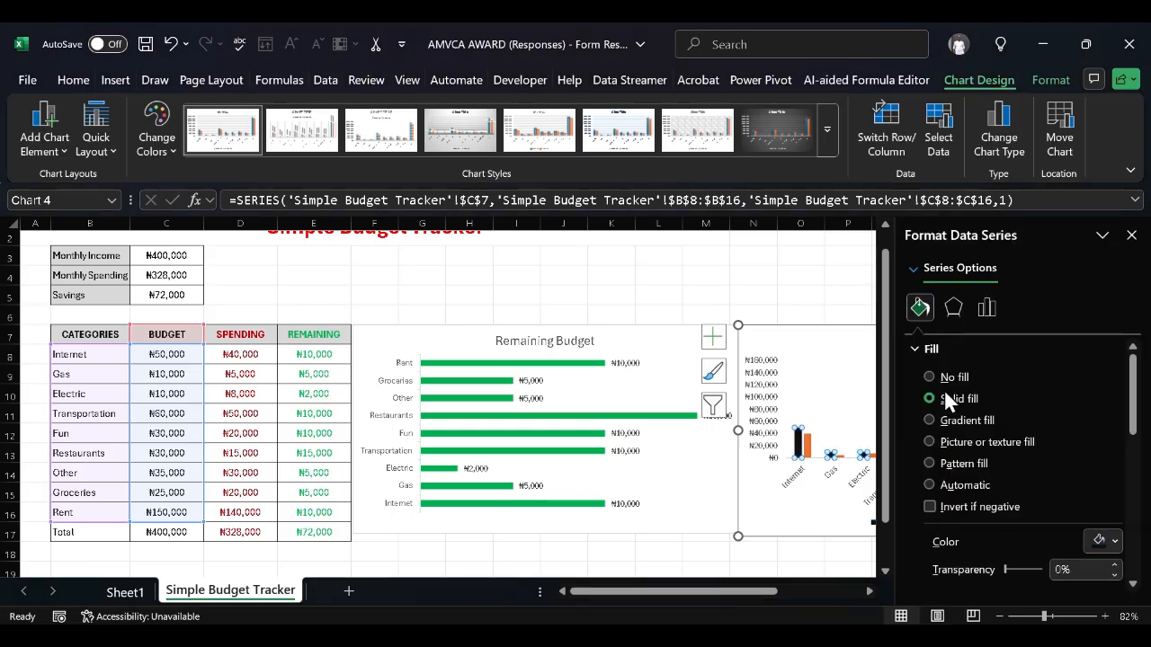
Fill the SPENDING series columns with dark red and close the pane
{"action": "left_click", "coordinate": [919, 268]}
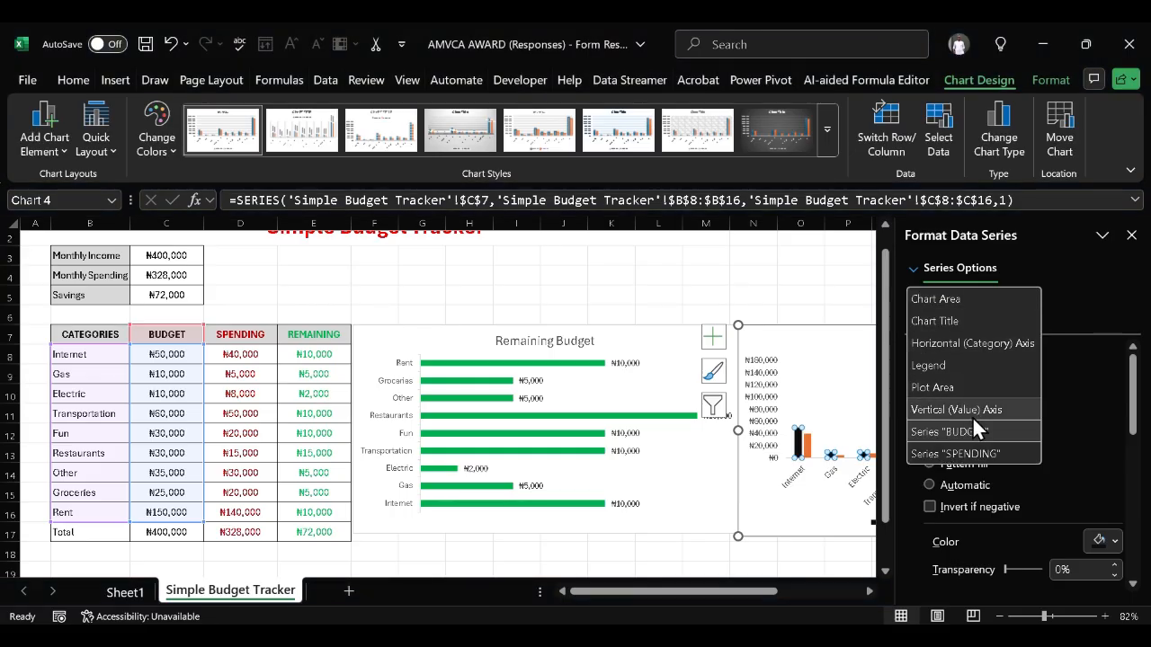
{"action": "left_click", "coordinate": [980, 452]}
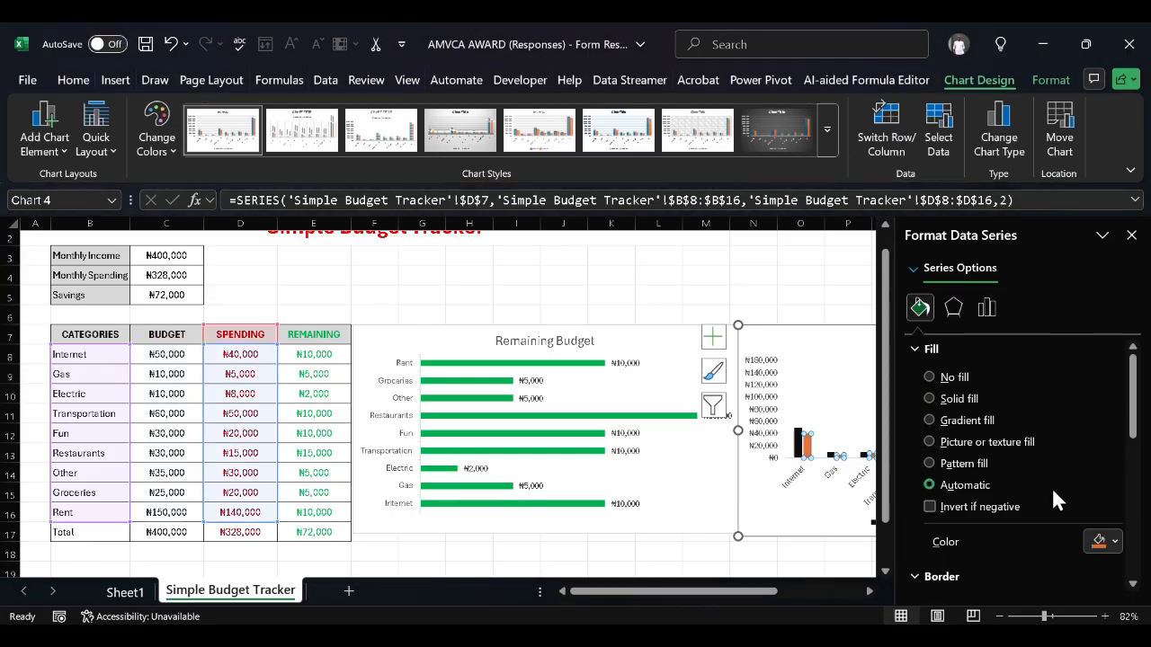
{"action": "left_click", "coordinate": [1114, 542]}
{"action": "left_click", "coordinate": [917, 487]}
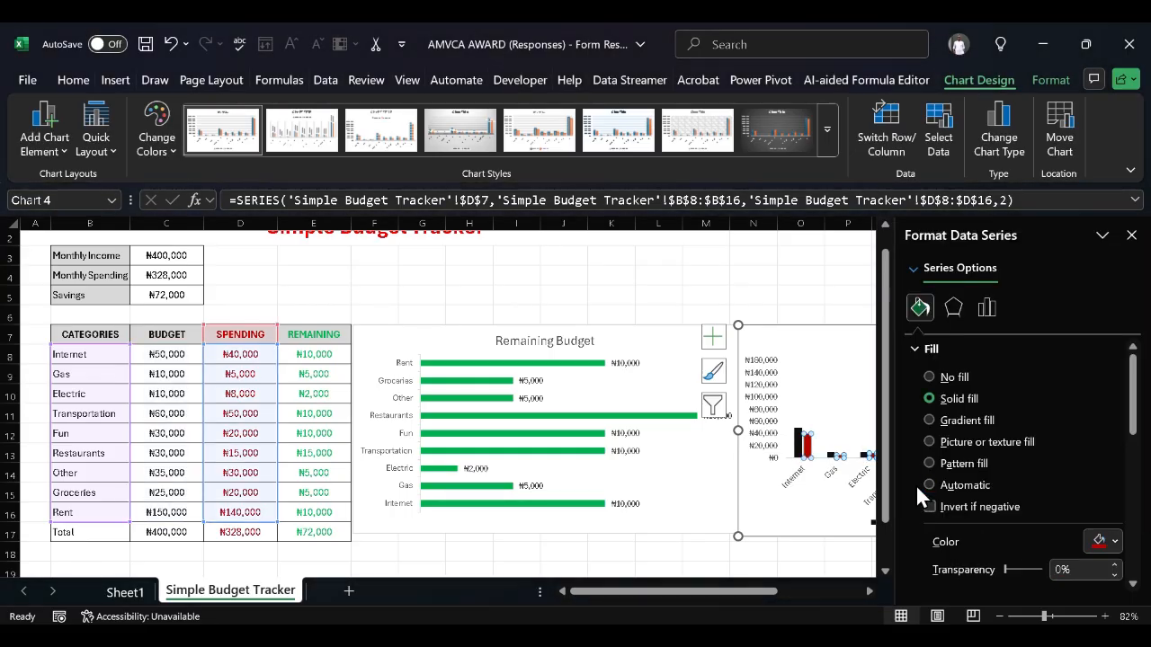
{"action": "left_click", "coordinate": [1131, 237]}
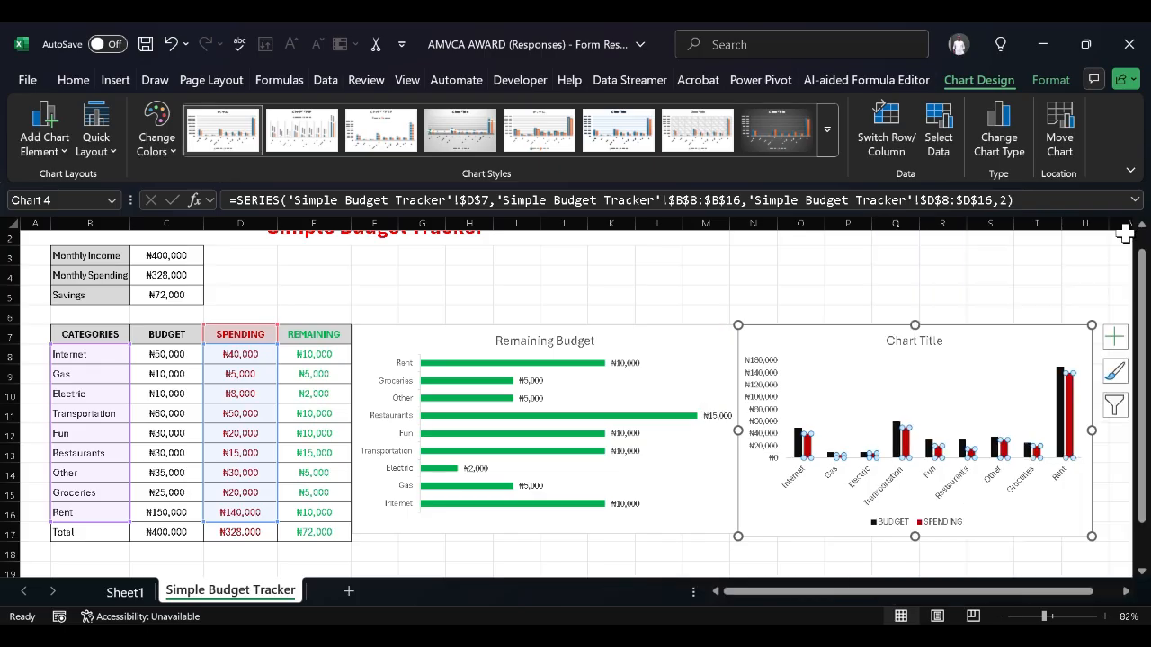
Select the chart's plot area, then its horizontal category axis
{"action": "left_click", "coordinate": [975, 289]}
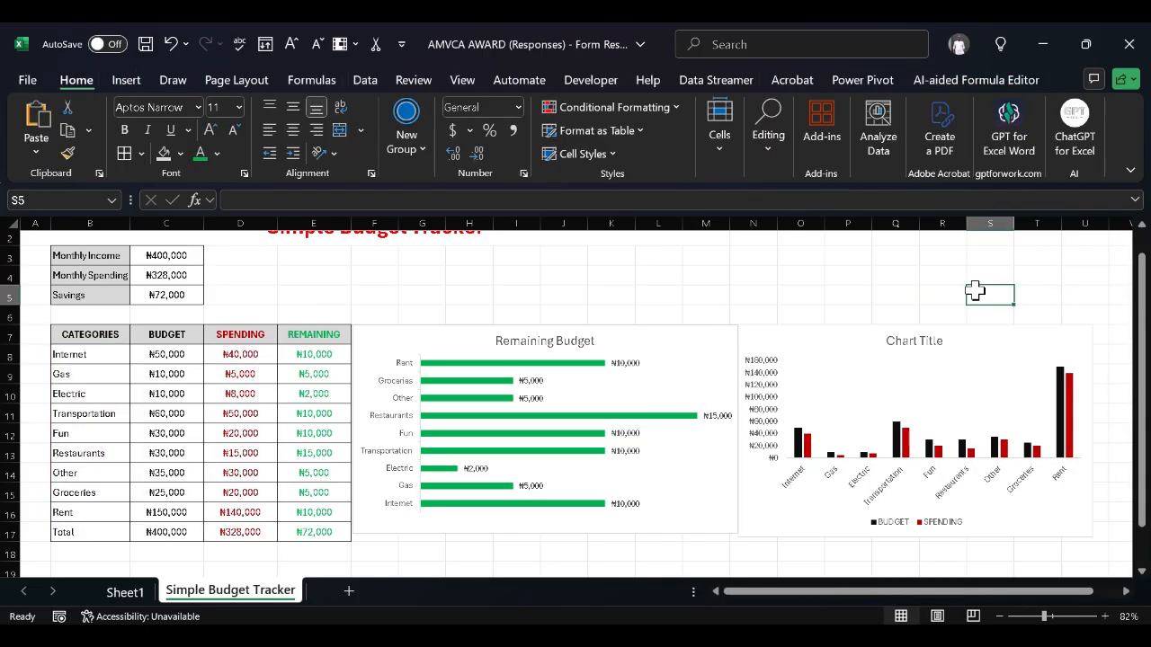
{"action": "left_click", "coordinate": [963, 390]}
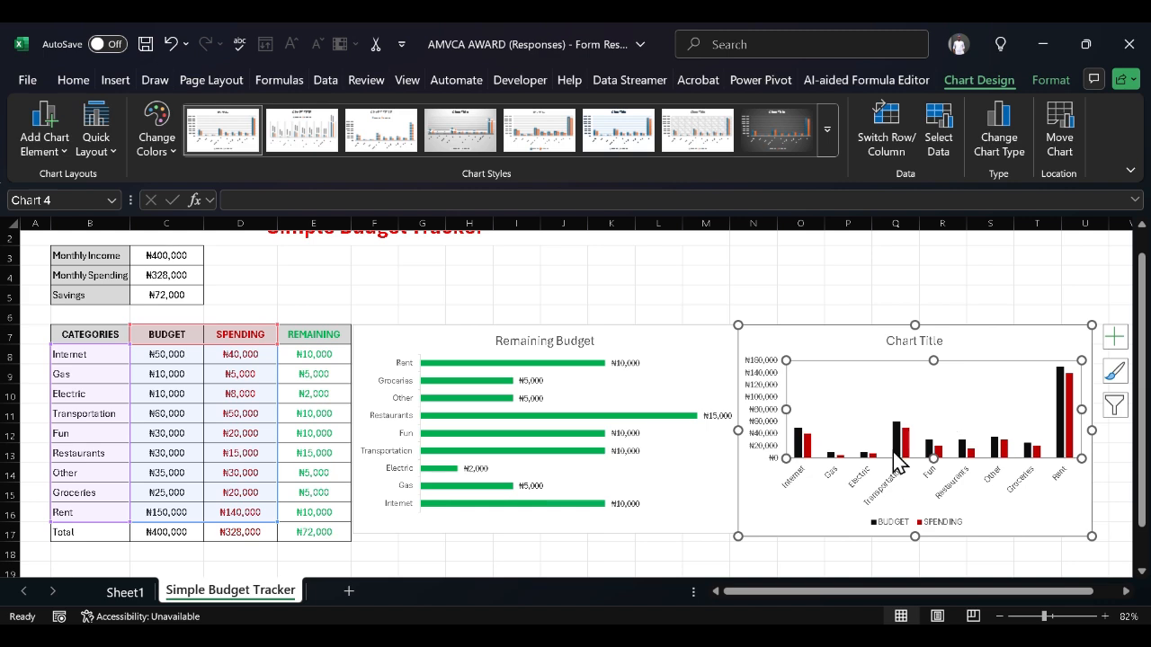
{"action": "left_click", "coordinate": [856, 487]}
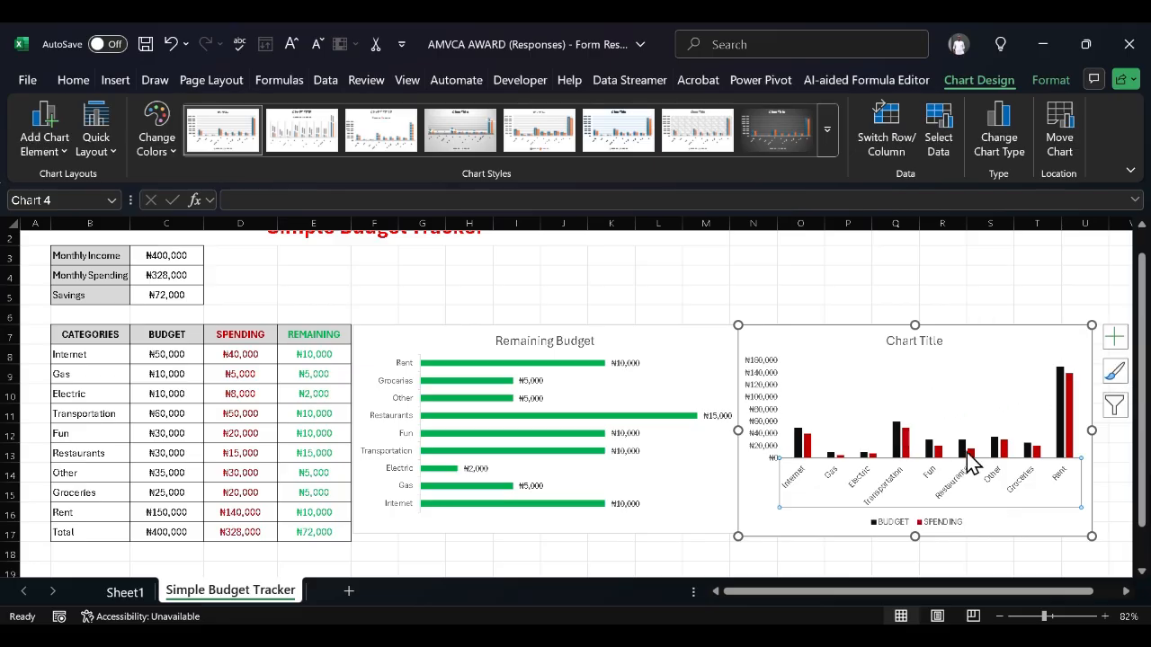
{"action": "left_click", "coordinate": [1034, 386]}
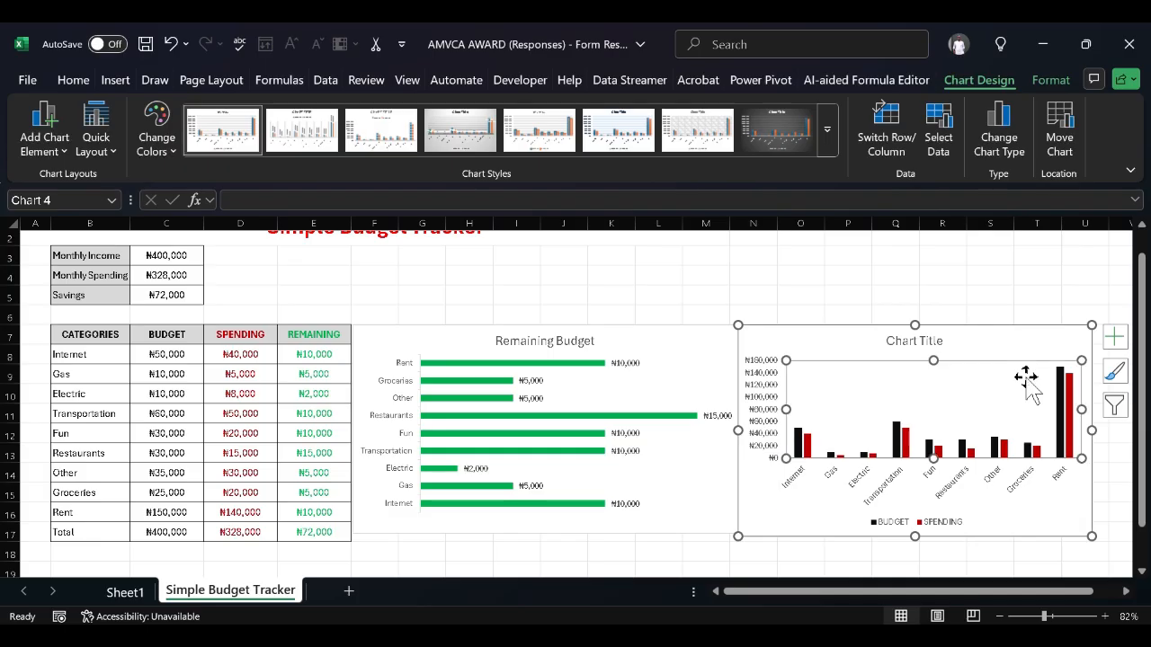
{"action": "left_click", "coordinate": [1087, 342]}
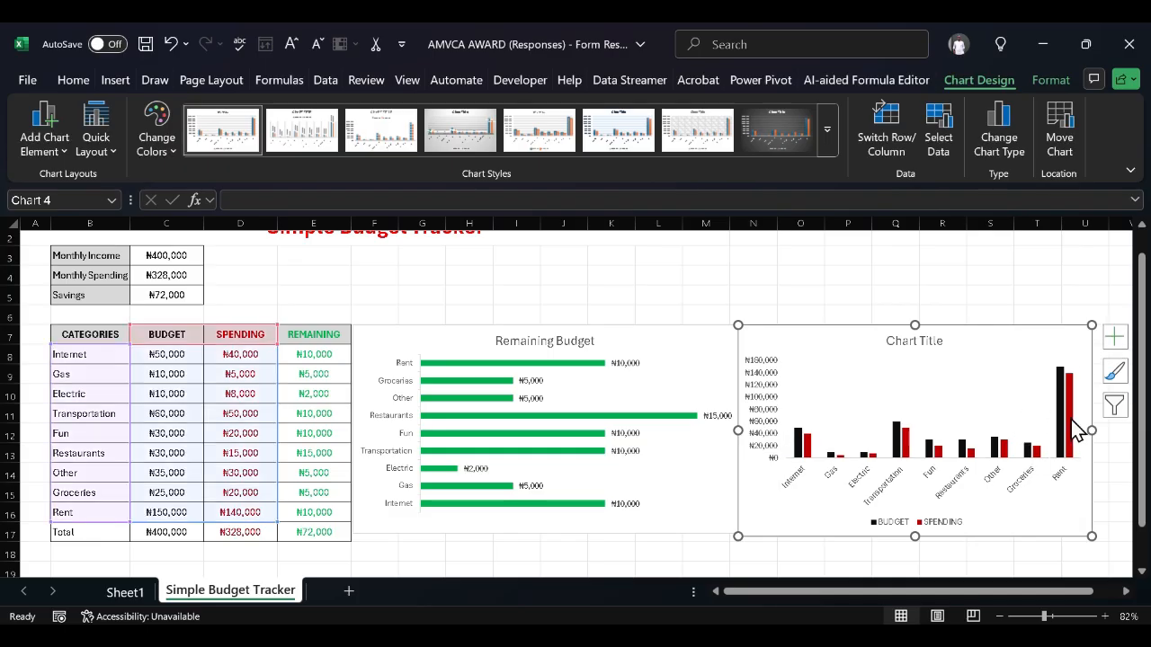
{"action": "left_click", "coordinate": [1034, 502]}
Adjust the category axis tick mark settings in Format Axis, then select the whole chart
{"action": "double_click", "coordinate": [1032, 497]}
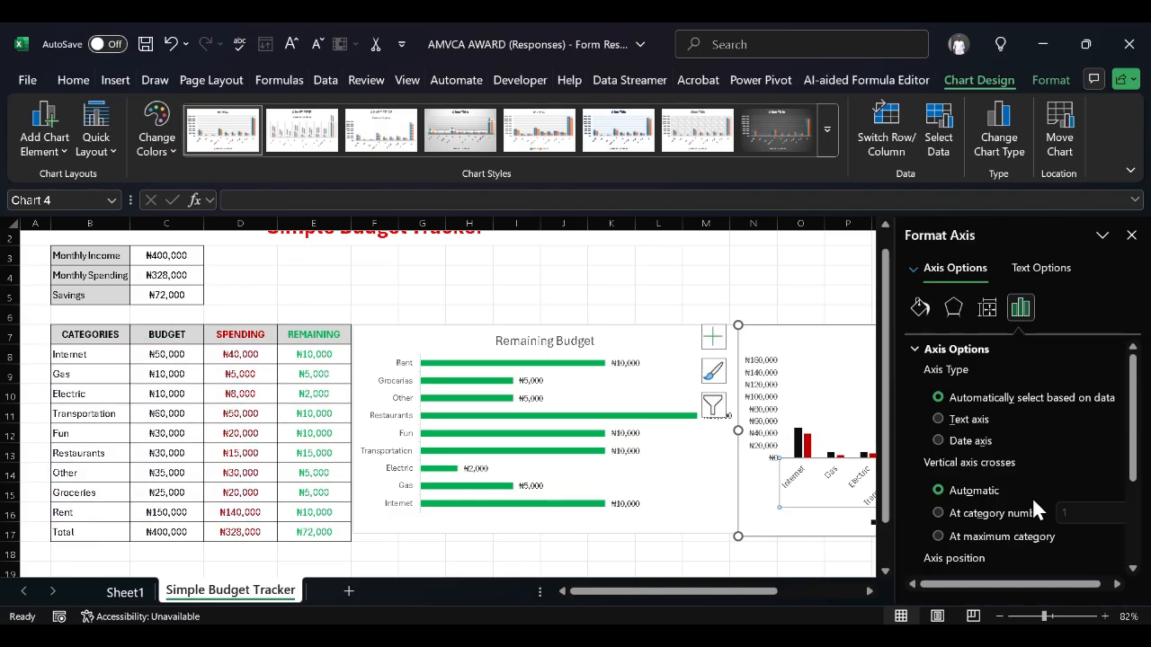
{"action": "scroll", "coordinate": [949, 512], "scroll_direction": "down", "scroll_amount": 3}
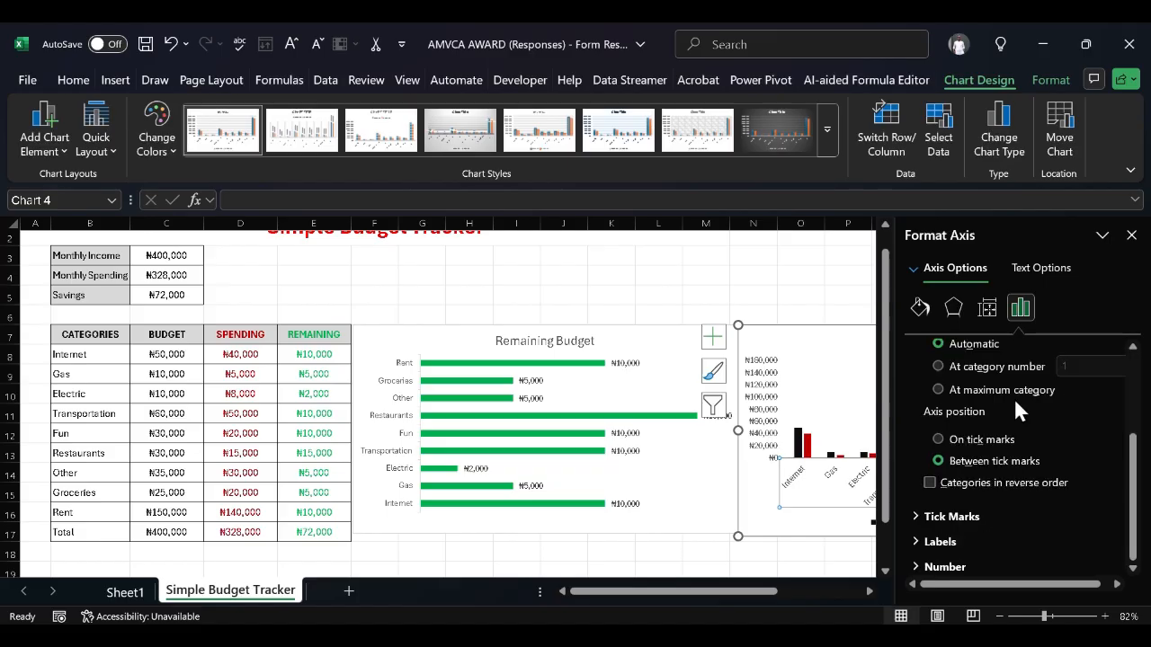
{"action": "scroll", "coordinate": [988, 463], "scroll_direction": "up", "scroll_amount": 3}
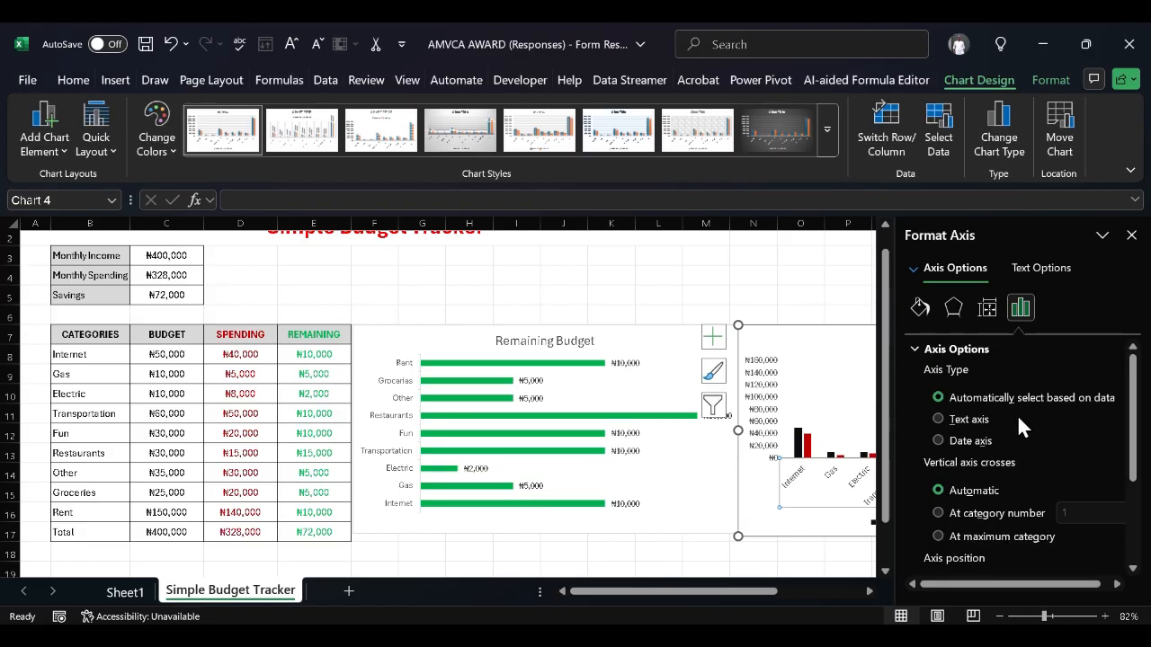
{"action": "scroll", "coordinate": [1017, 414], "scroll_direction": "down", "scroll_amount": 3}
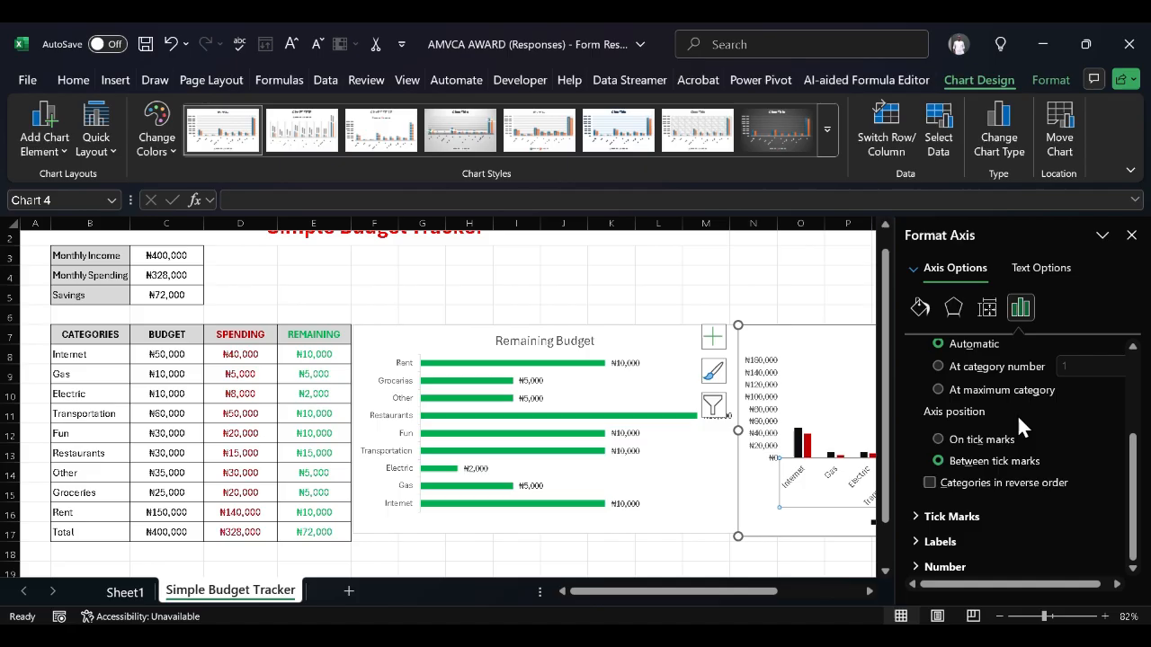
{"action": "left_click", "coordinate": [926, 521]}
{"action": "scroll", "coordinate": [925, 525], "scroll_direction": "up", "scroll_amount": 5}
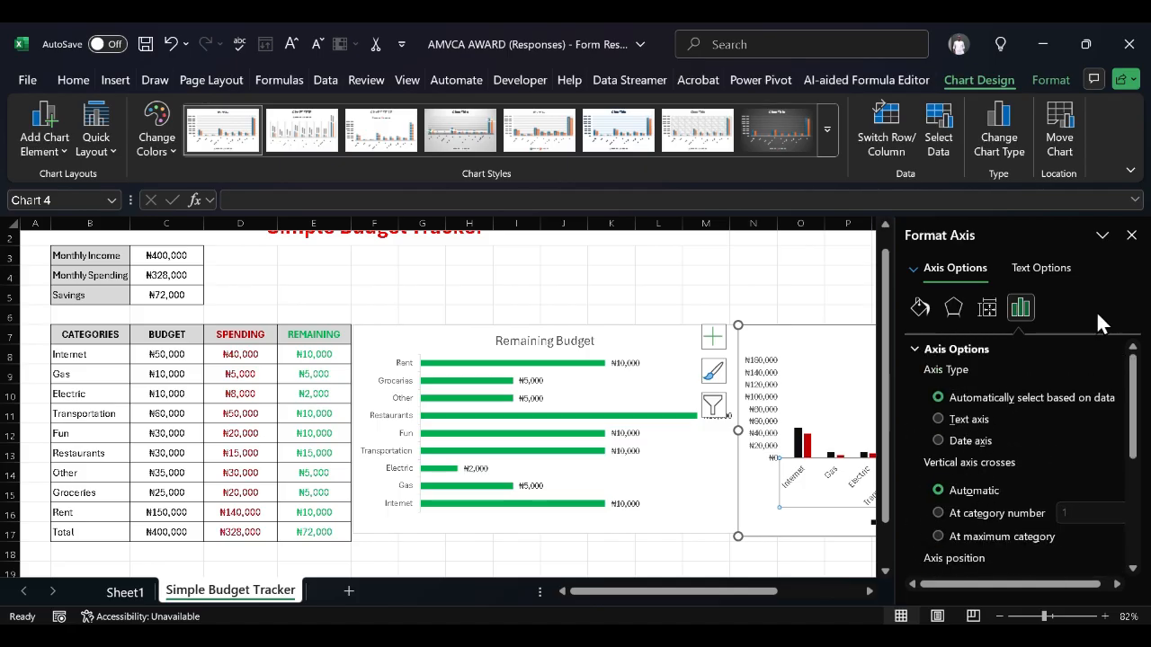
{"action": "left_click", "coordinate": [1131, 234]}
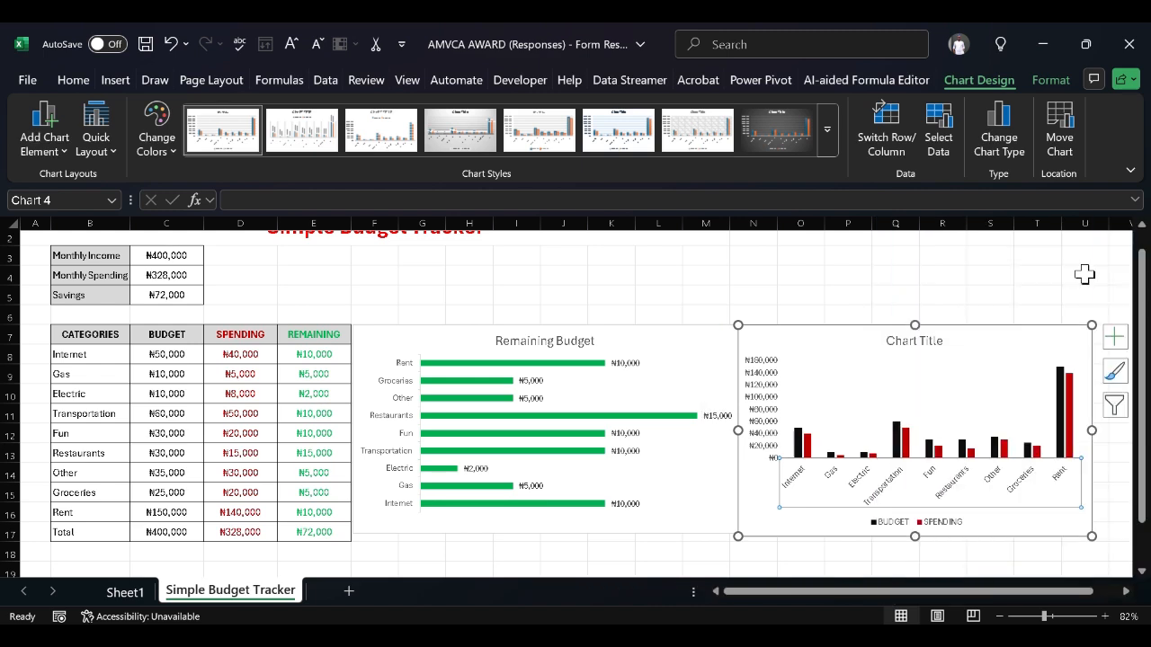
{"action": "left_click", "coordinate": [801, 342]}
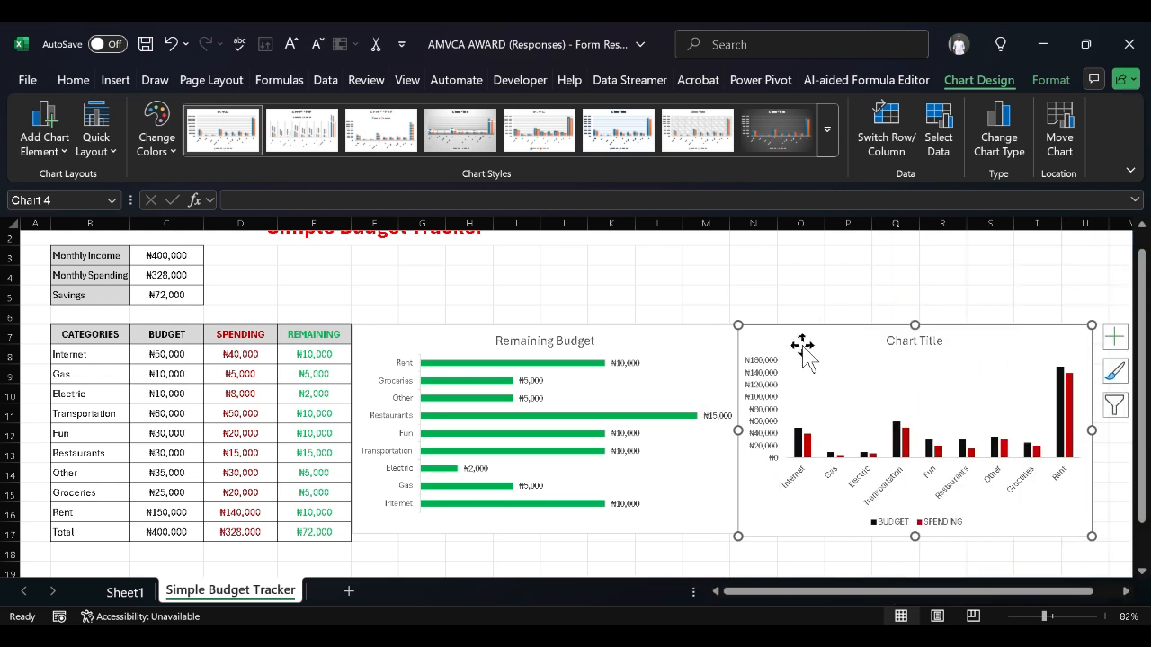
Scroll to the column chart and drag its corner handle to make it wider
{"action": "left_click", "coordinate": [880, 275]}
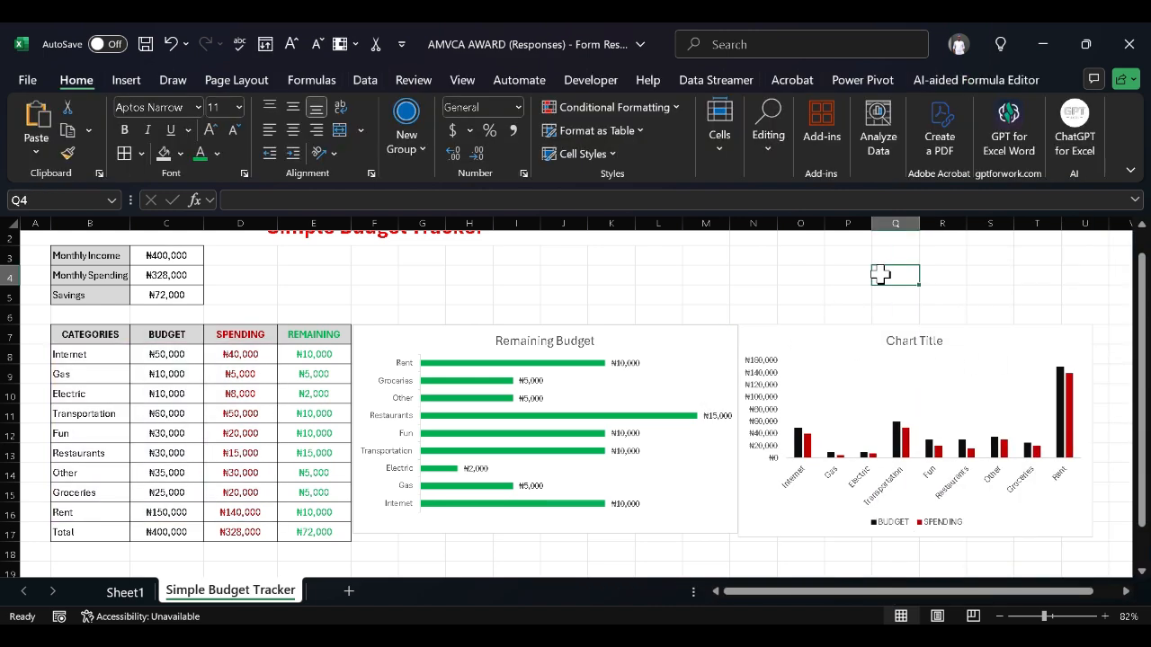
{"action": "scroll", "coordinate": [681, 353], "scroll_direction": "right", "scroll_amount": 3}
{"action": "scroll", "coordinate": [681, 352], "scroll_direction": "down", "scroll_amount": 2}
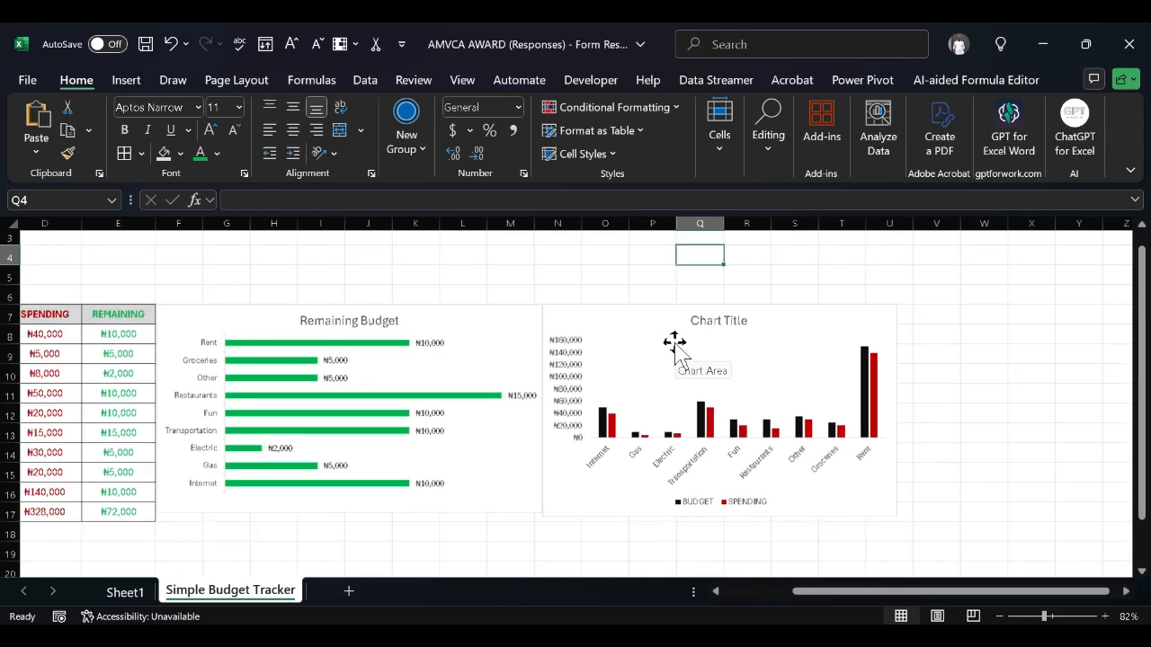
{"action": "scroll", "coordinate": [680, 353], "scroll_direction": "down", "scroll_amount": 4, "text": "ctrl"}
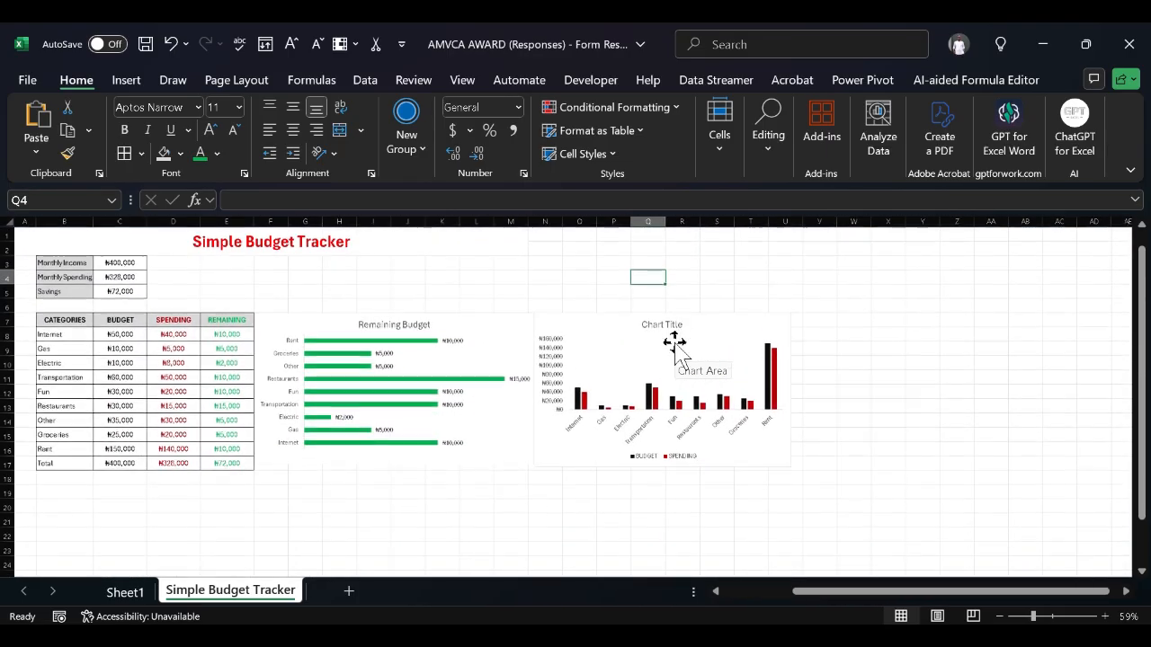
{"action": "left_click", "coordinate": [751, 387]}
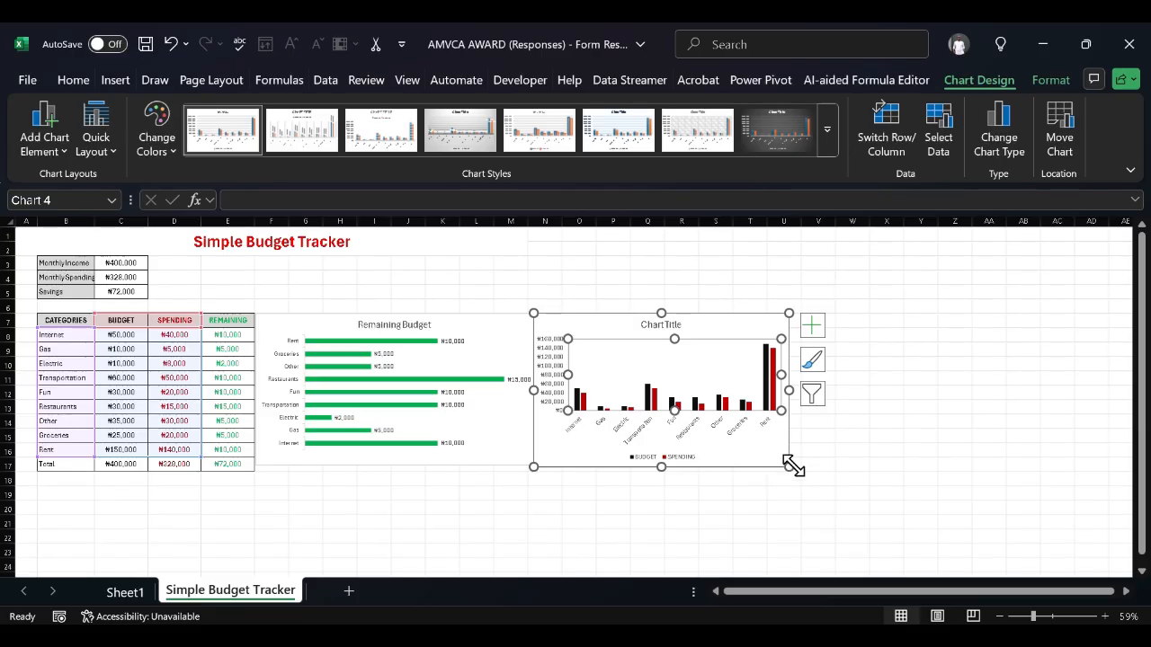
{"action": "left_click_drag", "start_coordinate": [789, 465], "coordinate": [949, 478]}
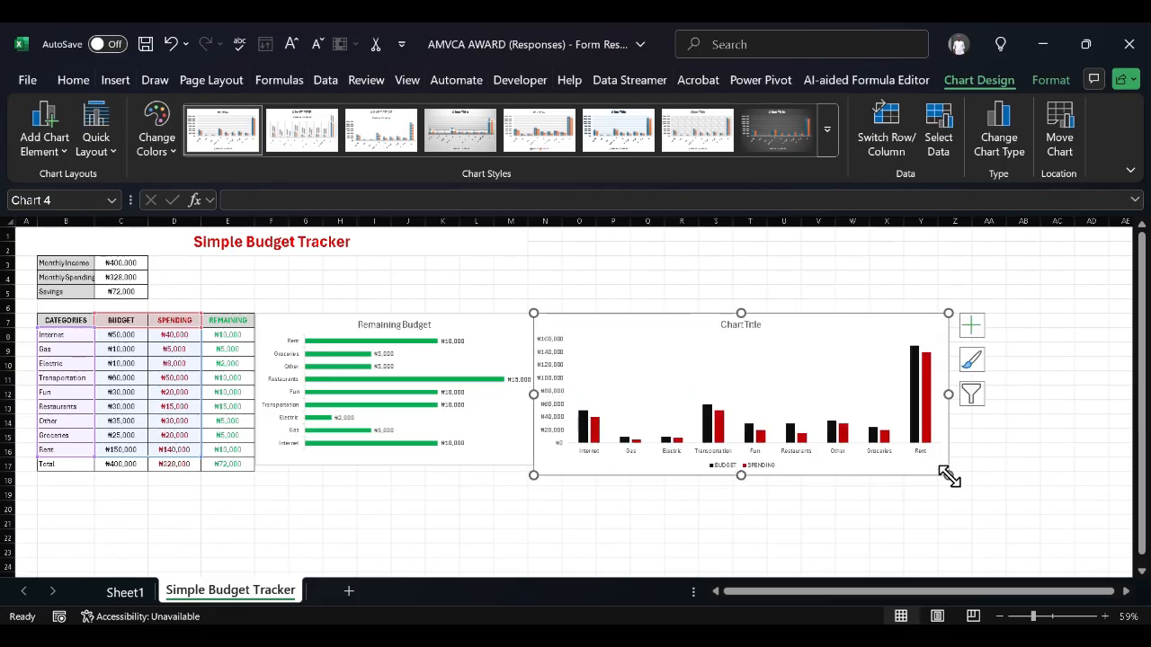
{"action": "left_click", "coordinate": [852, 508]}
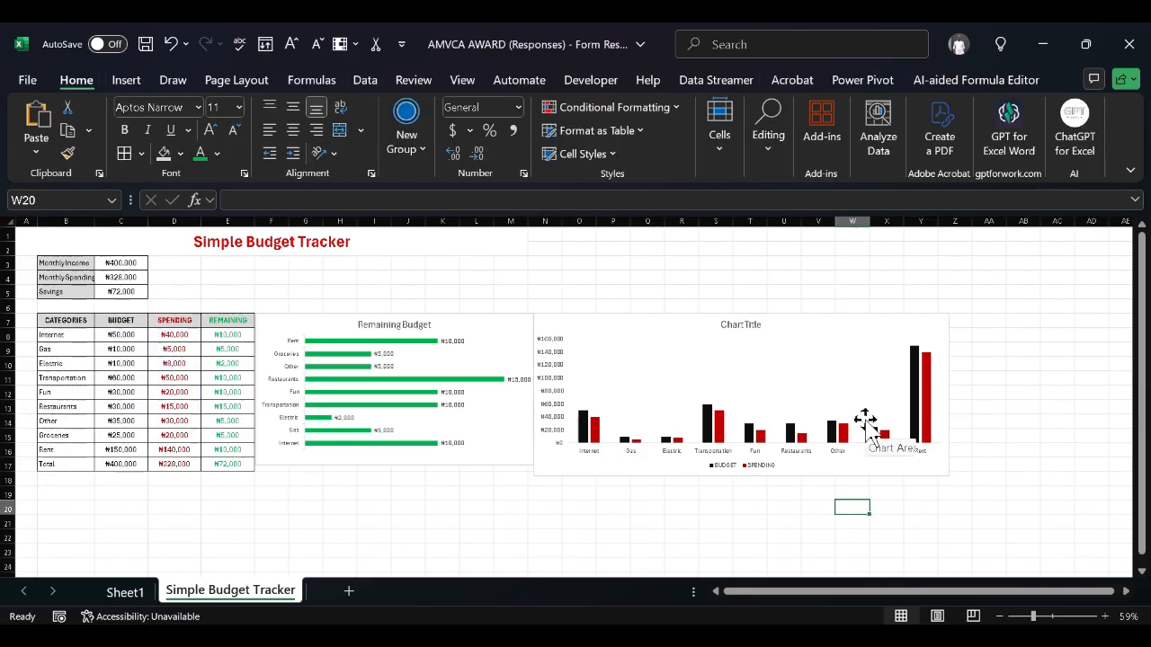
Stretch the whole chart slightly wider to line up with the Remaining Budget chart
{"action": "left_click", "coordinate": [873, 441]}
{"action": "left_click", "coordinate": [912, 460]}
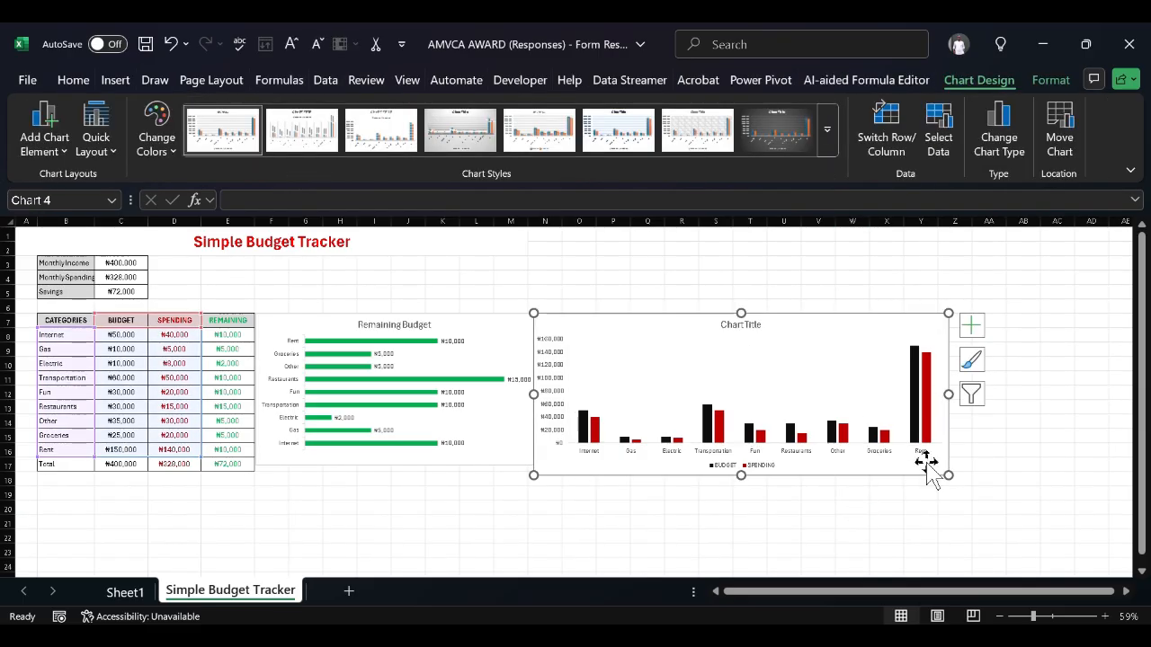
{"action": "mouse_move", "coordinate": [950, 479]}
{"action": "left_mouse_down"}
{"action": "mouse_move", "coordinate": [956, 457]}
{"action": "mouse_move", "coordinate": [961, 467]}
{"action": "left_mouse_up"}
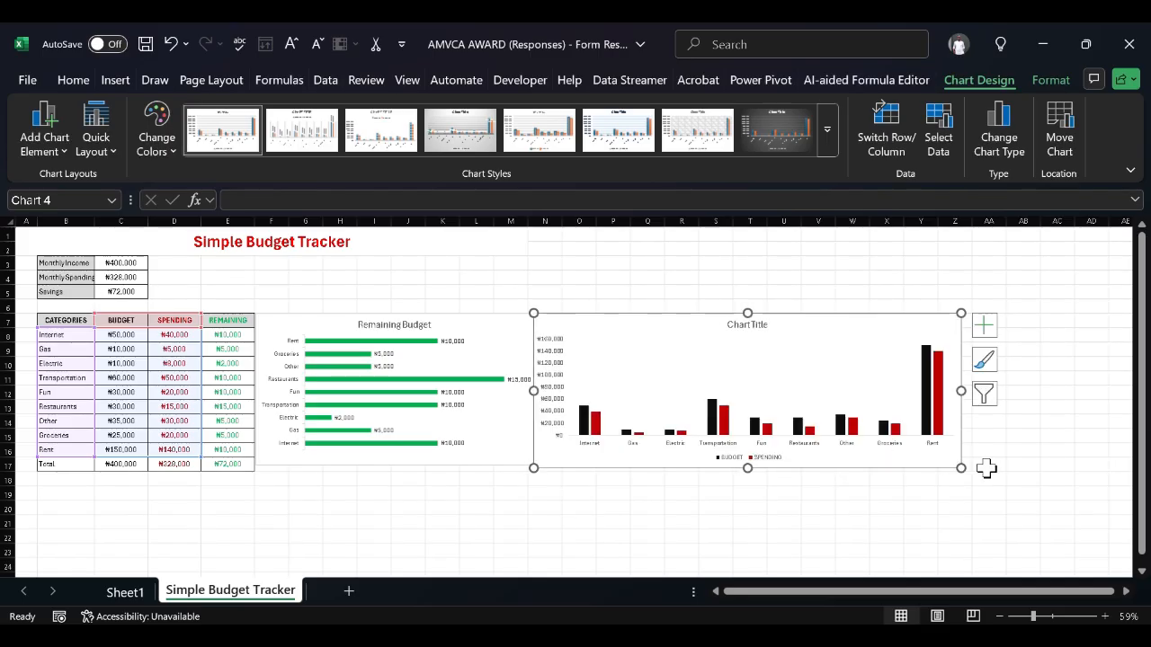
{"action": "left_click", "coordinate": [1076, 468]}
{"action": "scroll", "coordinate": [799, 496], "scroll_direction": "up", "scroll_amount": 1}
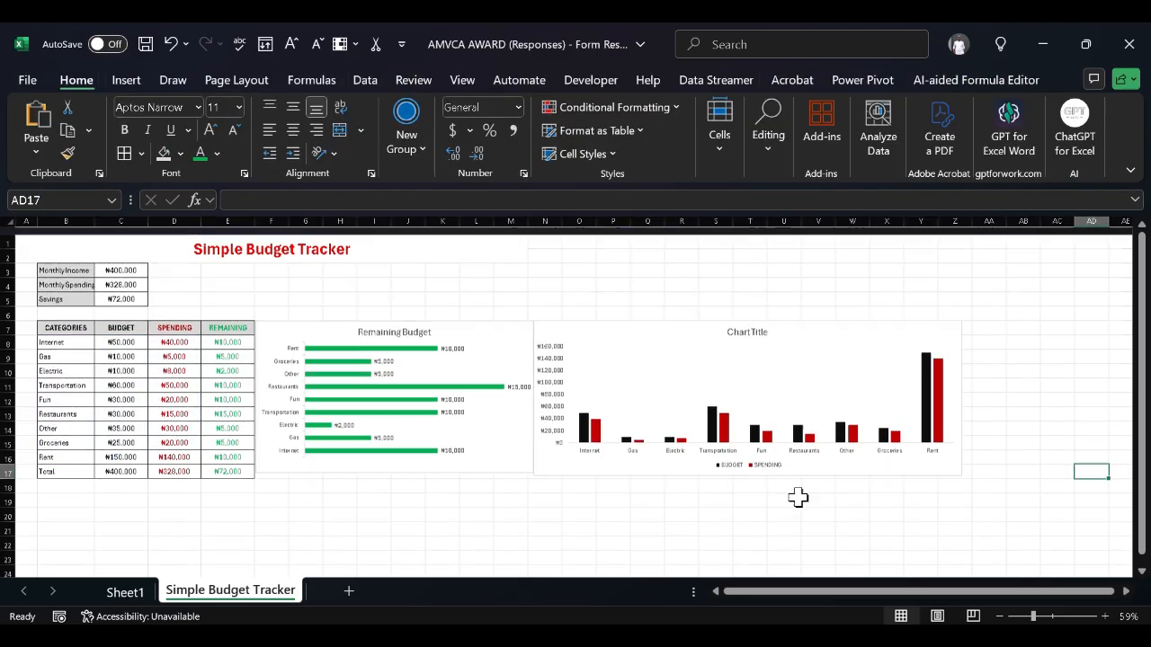
{"action": "scroll", "coordinate": [799, 495], "scroll_direction": "down", "scroll_amount": 1}
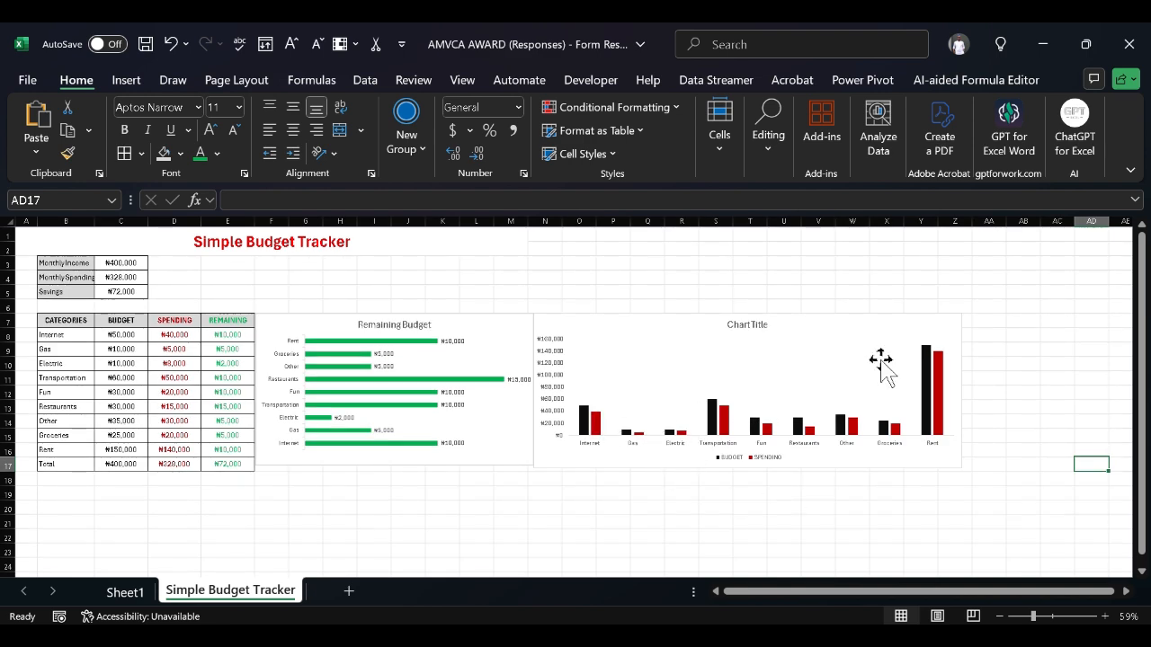
Replace the placeholder Chart Title with 'Budget and Spending'
{"action": "left_click", "coordinate": [784, 348]}
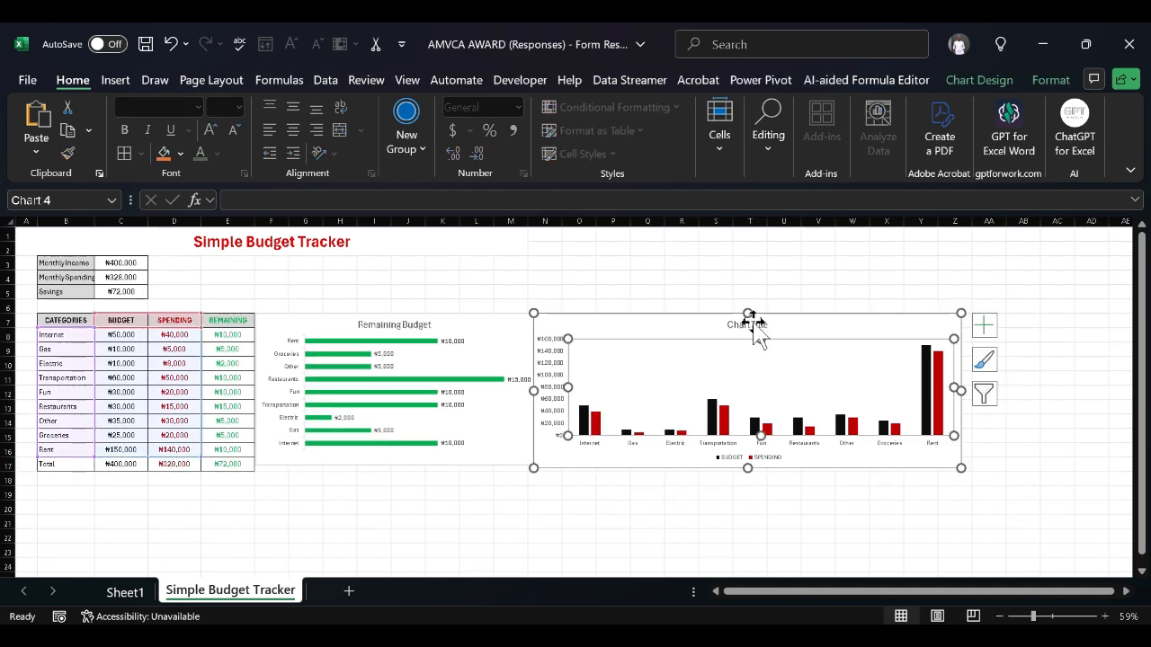
{"action": "double_click", "coordinate": [753, 325]}
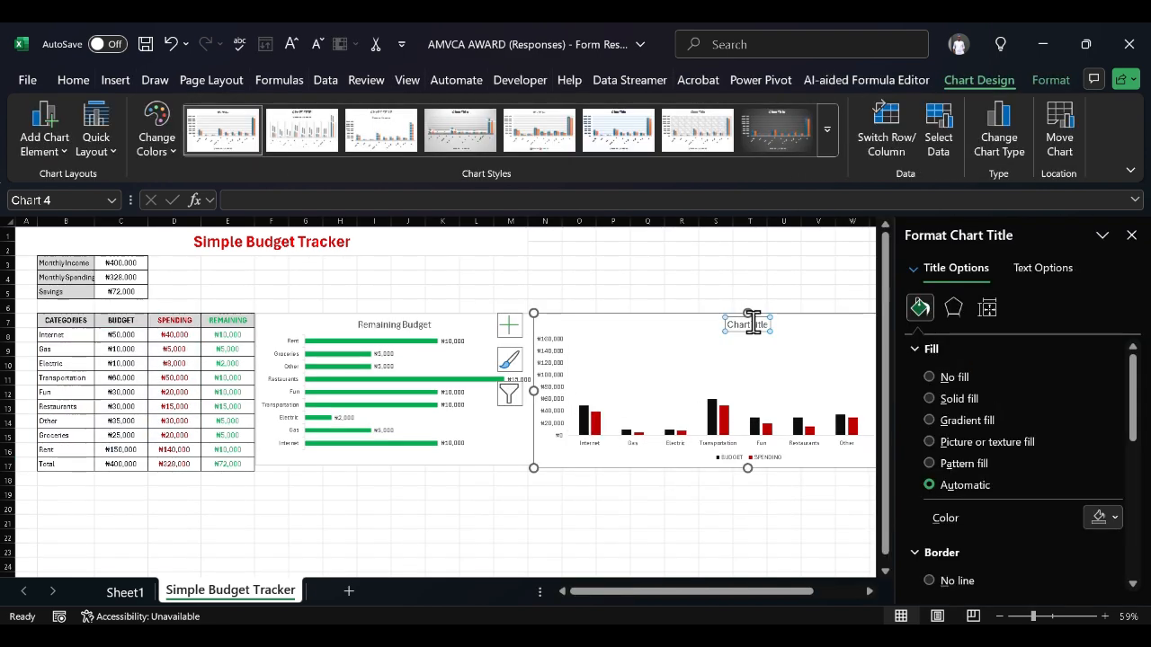
{"action": "key", "text": "Delete"}
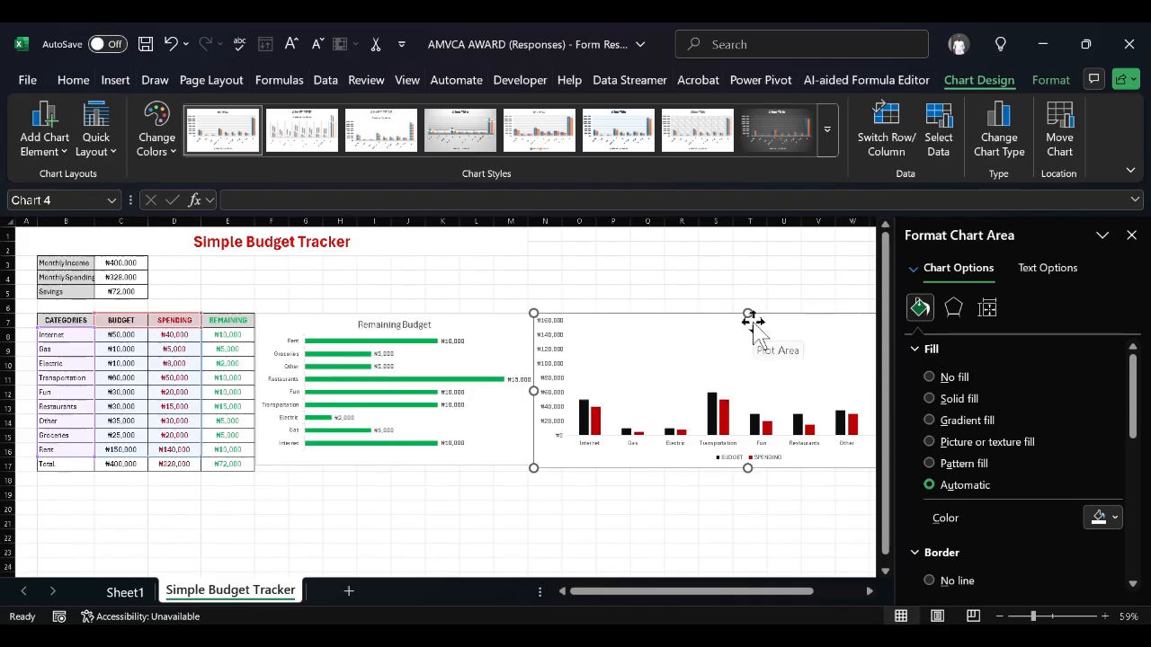
{"action": "type", "text": "B"}
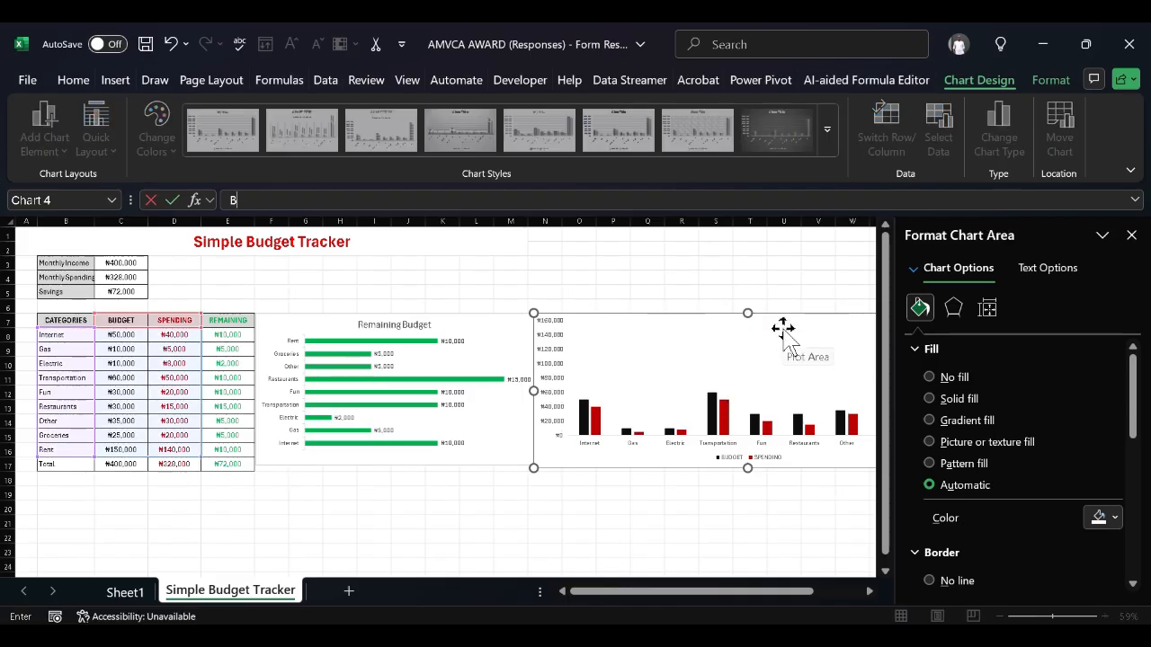
{"action": "left_click", "coordinate": [783, 328]}
{"action": "key", "text": "ctrl+z"}
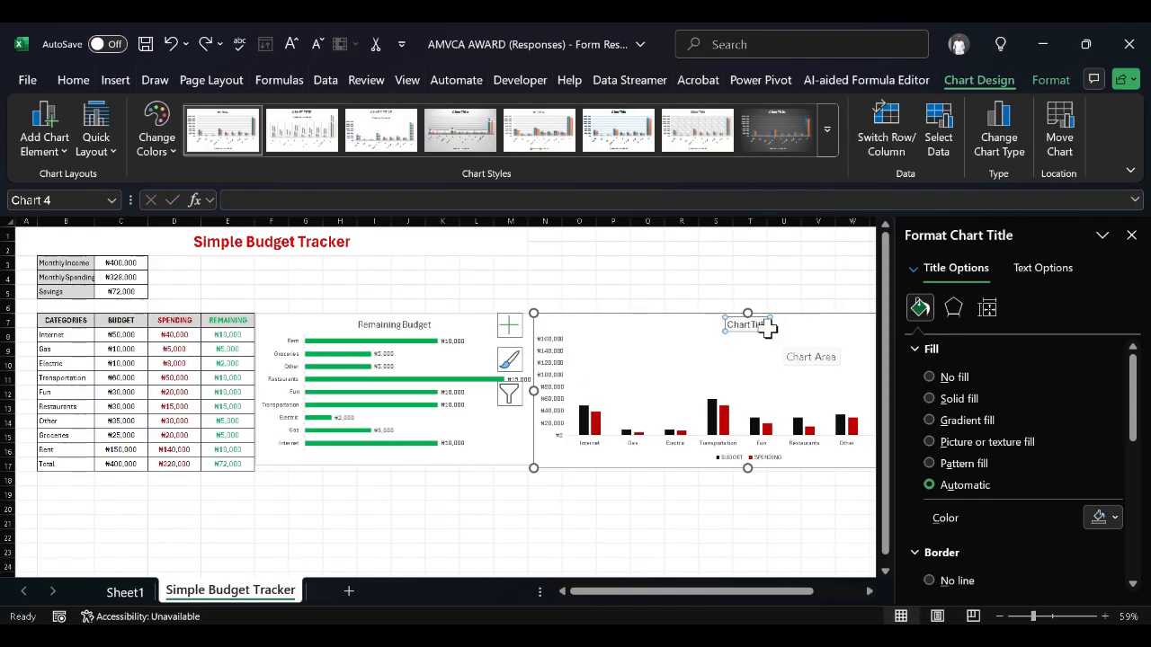
{"action": "triple_click", "coordinate": [755, 325]}
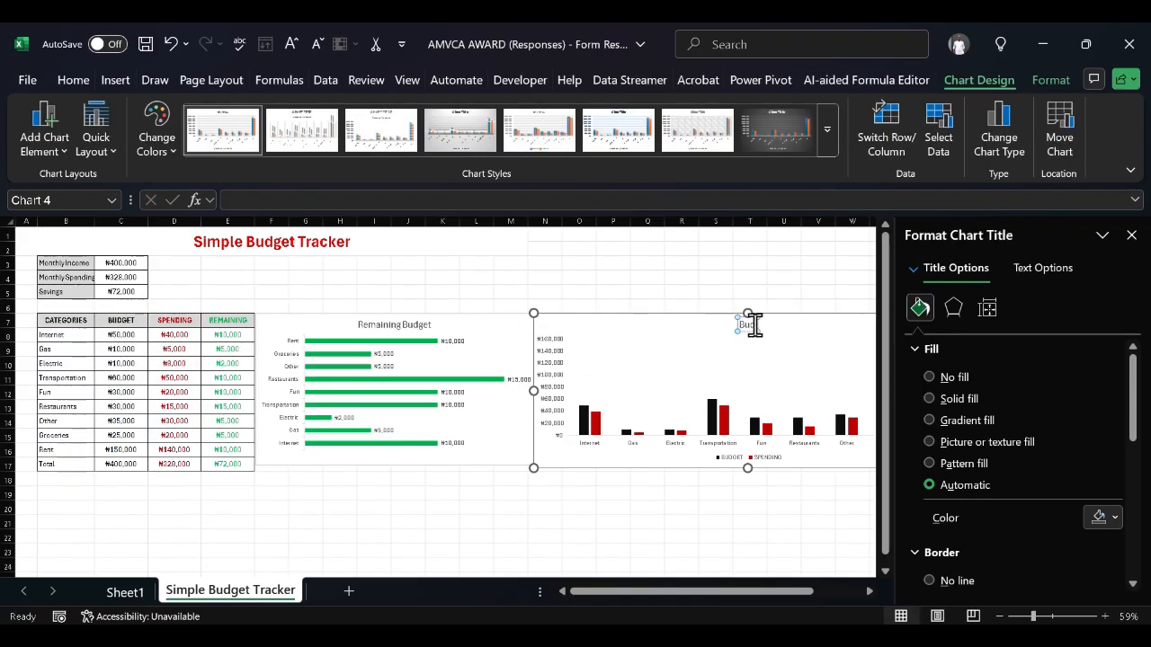
{"action": "type", "text": "Budge"}
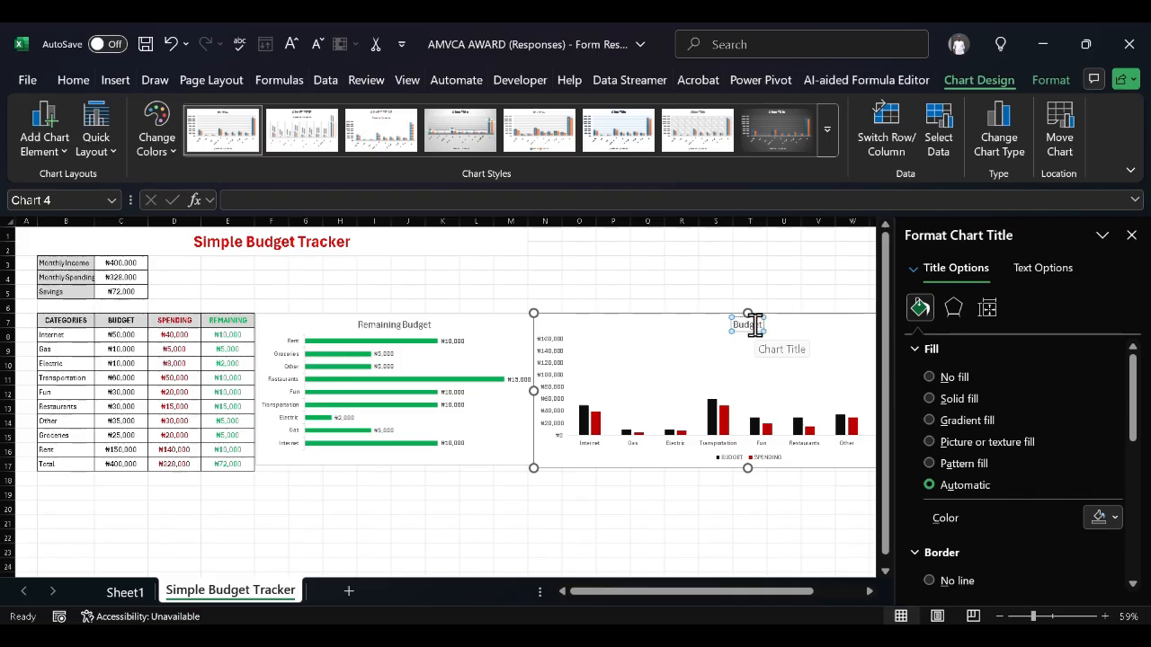
{"action": "type", "text": "t and"}
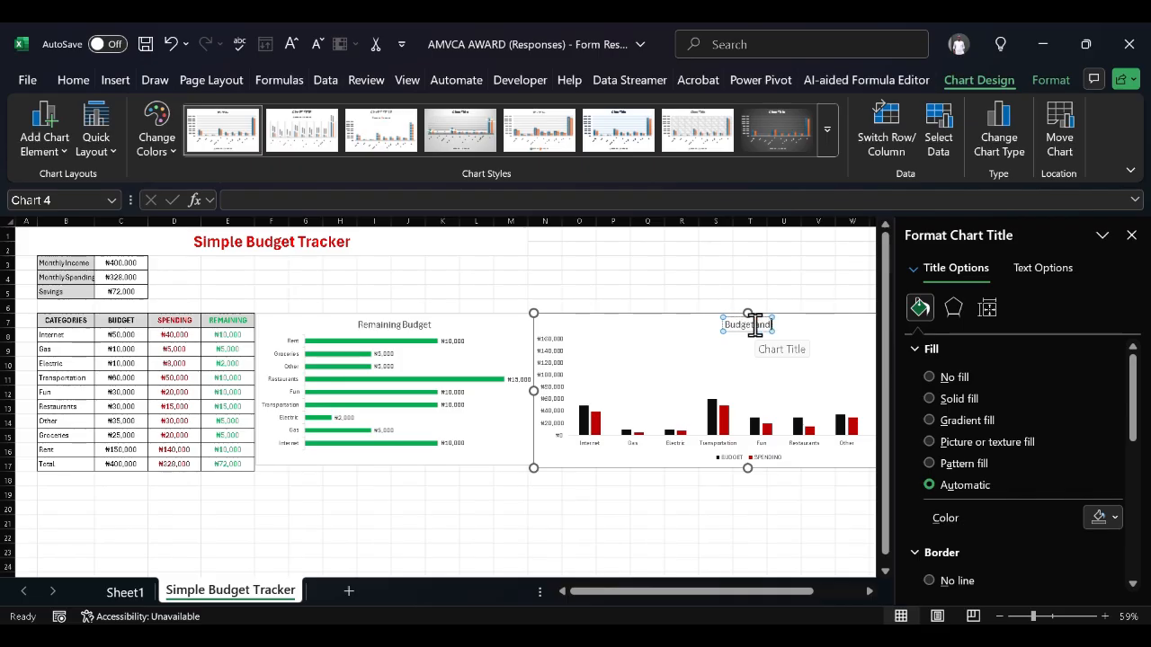
{"action": "type", "text": " Spending"}
{"action": "left_click", "coordinate": [763, 297]}
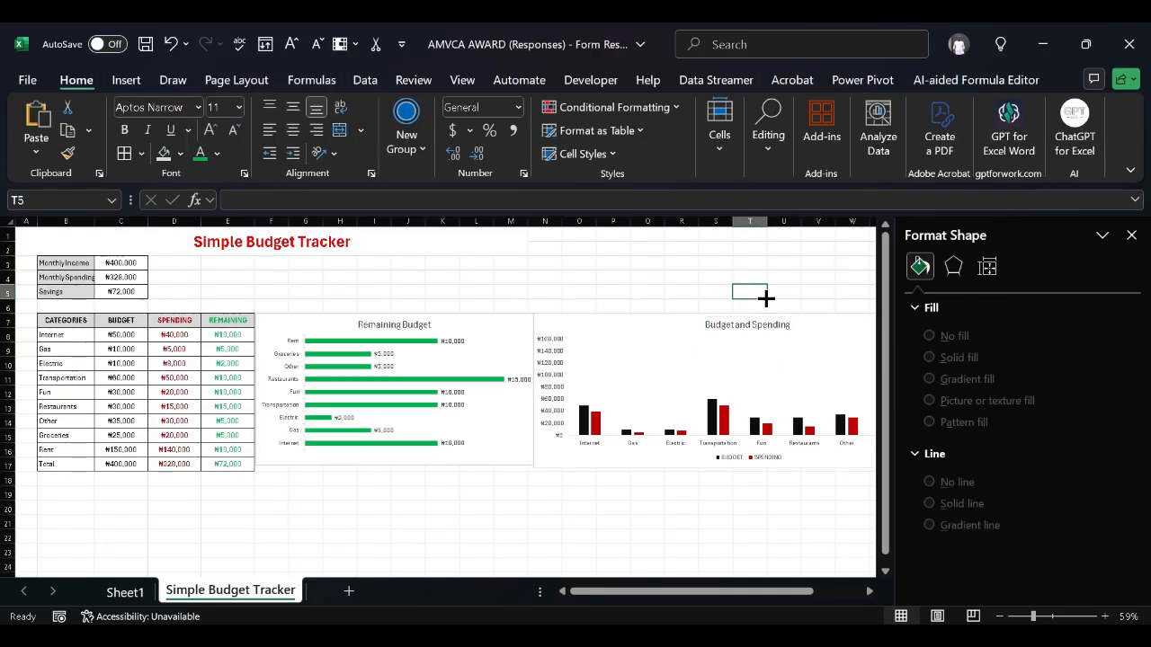
{"action": "left_click", "coordinate": [1130, 235]}
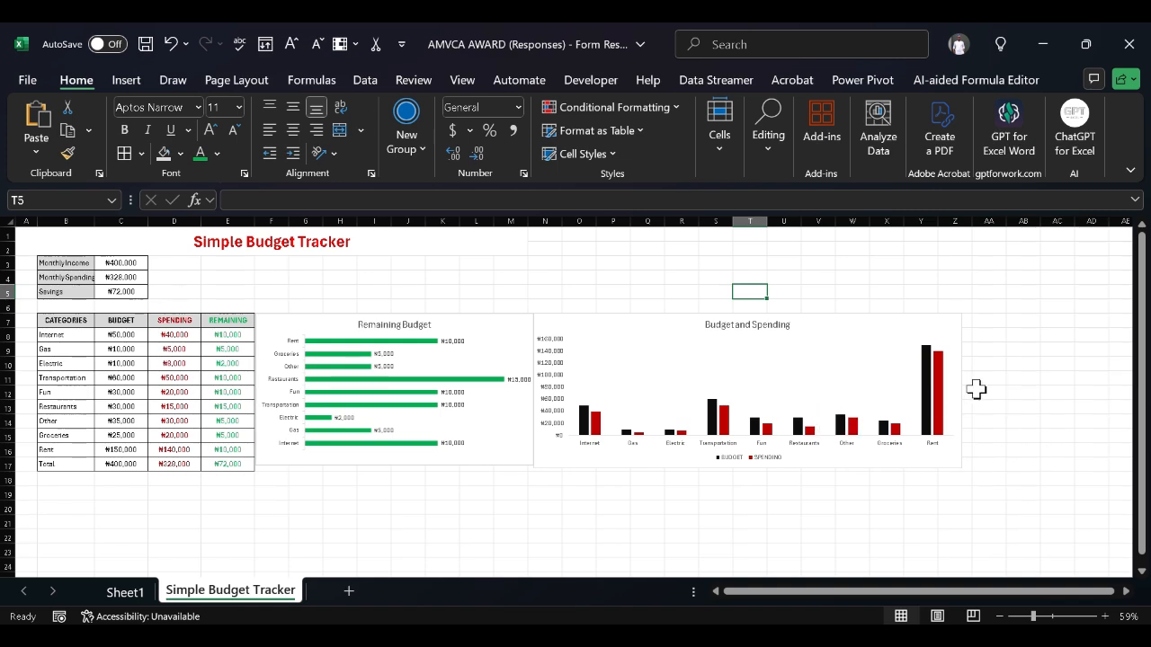
{"action": "mouse_move", "coordinate": [930, 435]}
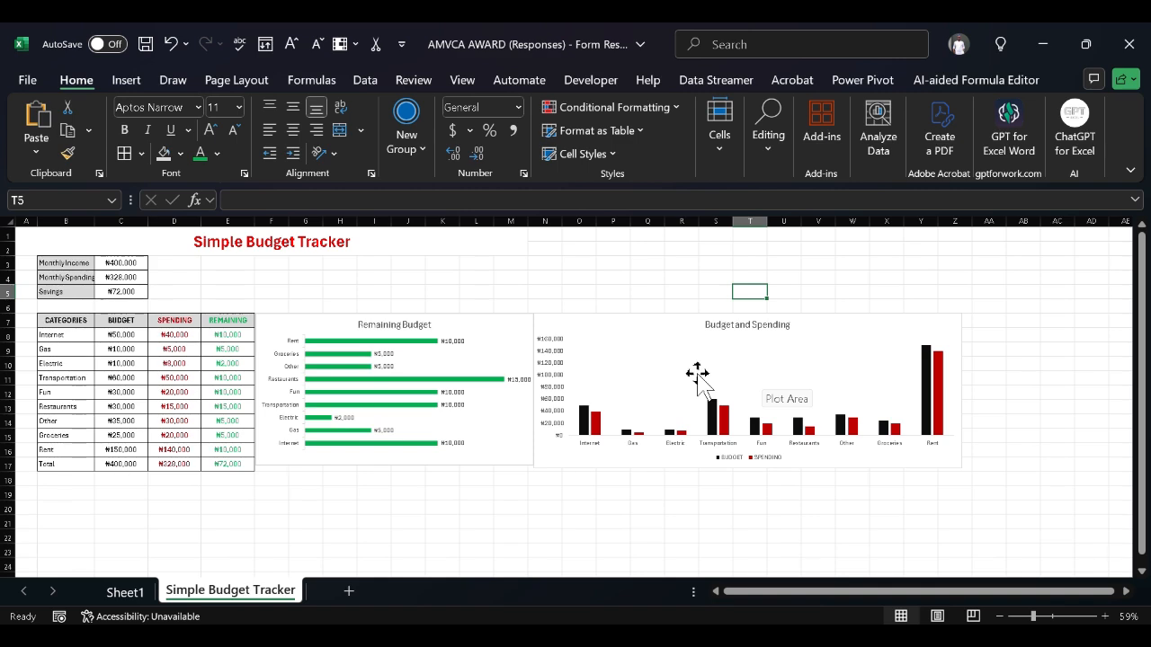
{"action": "left_click", "coordinate": [474, 503]}
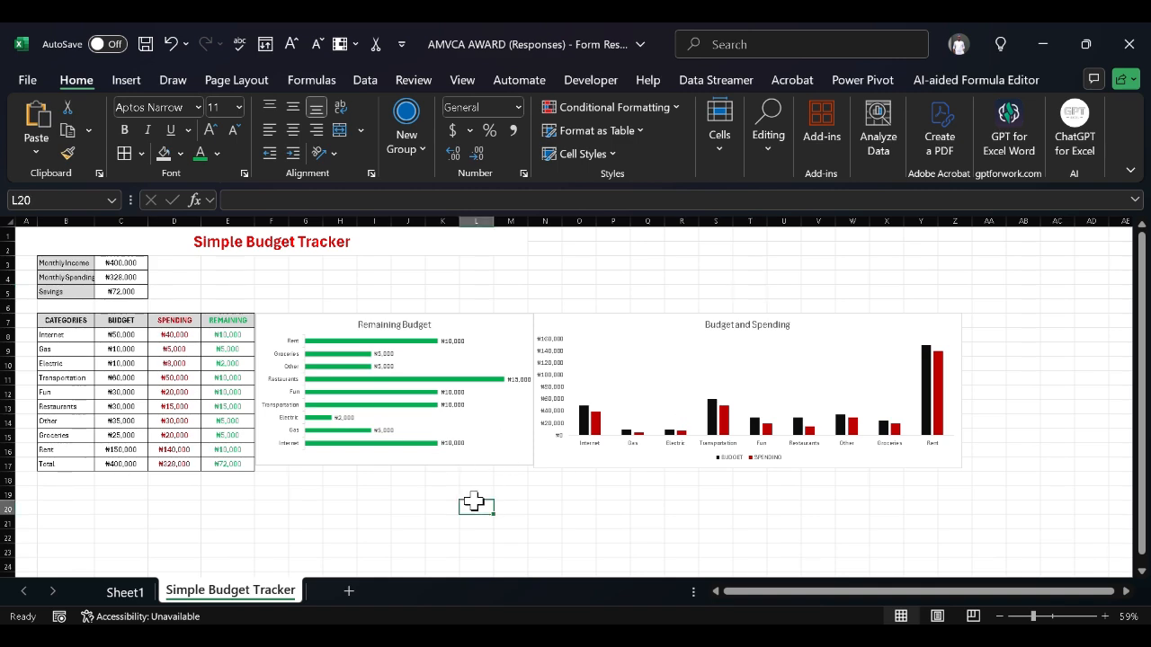
{"action": "scroll", "coordinate": [474, 501], "scroll_direction": "up", "scroll_amount": 1}
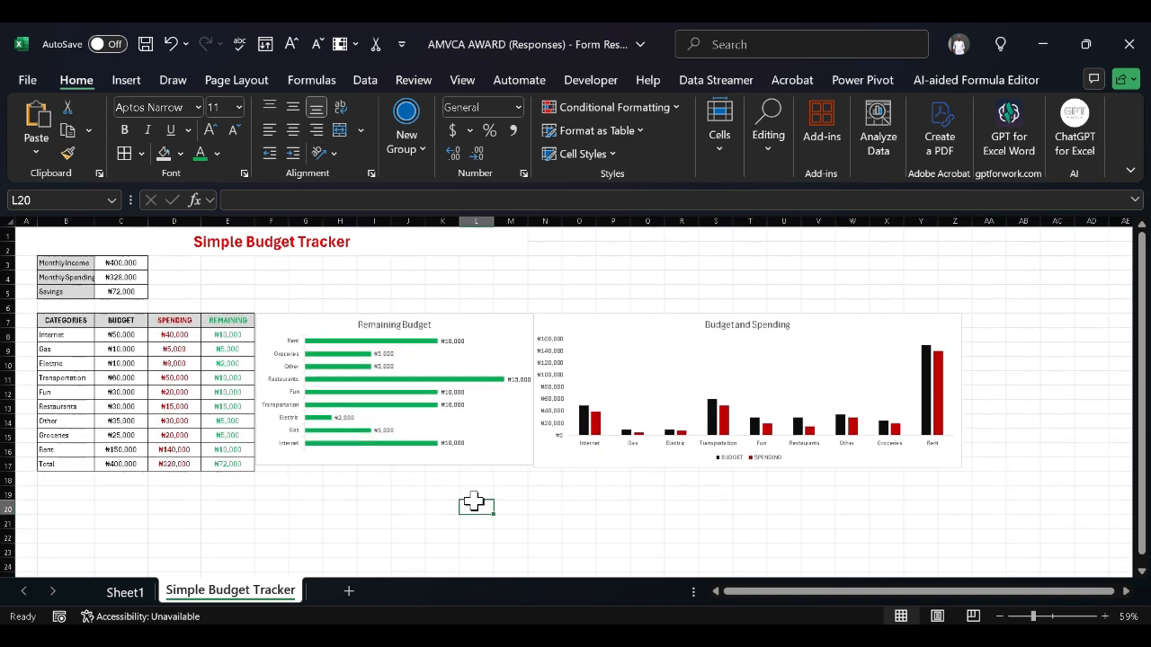